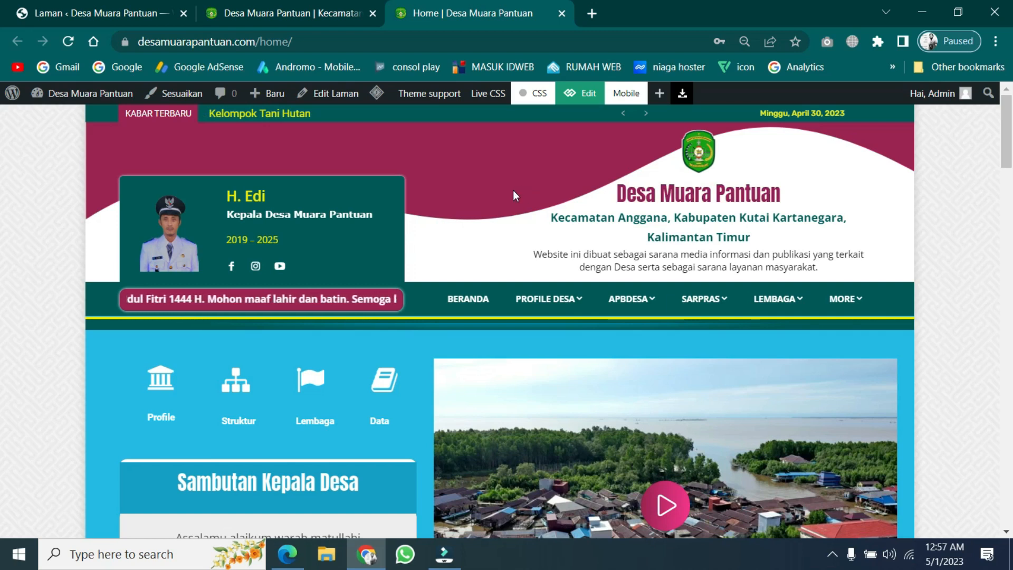
Examine the home page's header and navigation, open the featured village video beside the Sambutan Kepala Desa block, and close it.
scroll(514, 195, down, 1)
scroll(515, 195, up, 1)
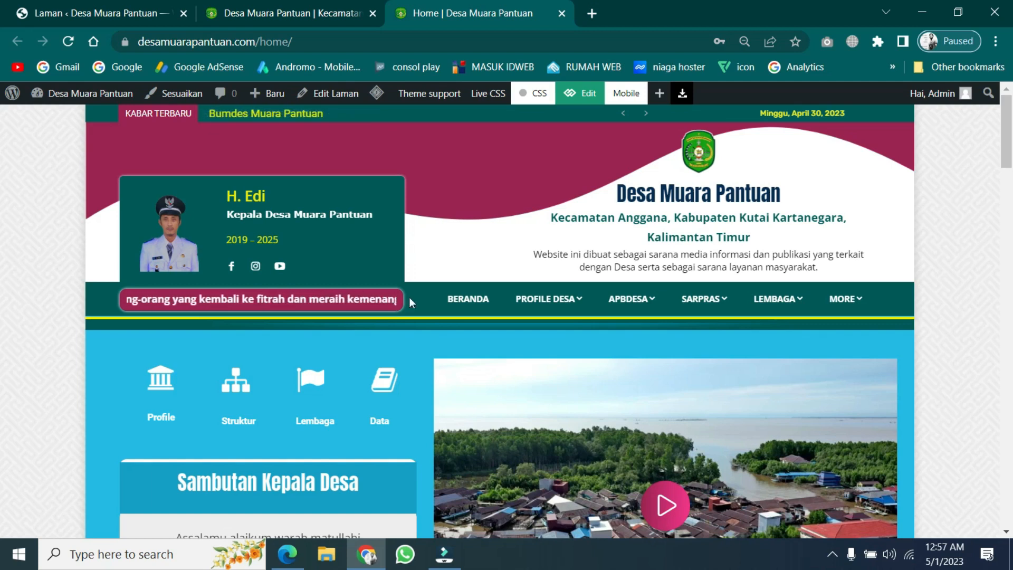
mouse_move(549, 298)
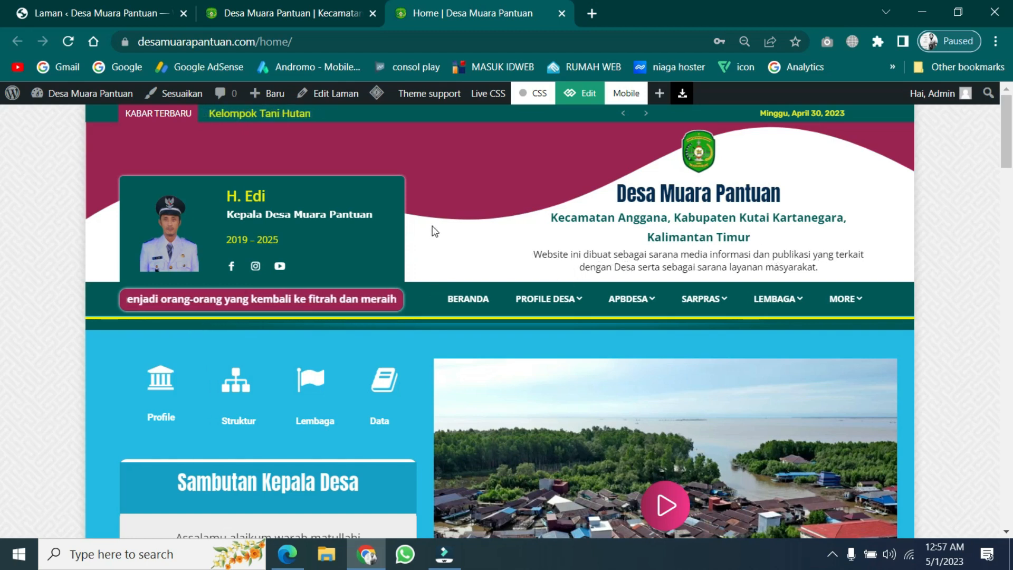
scroll(434, 231, down, 3)
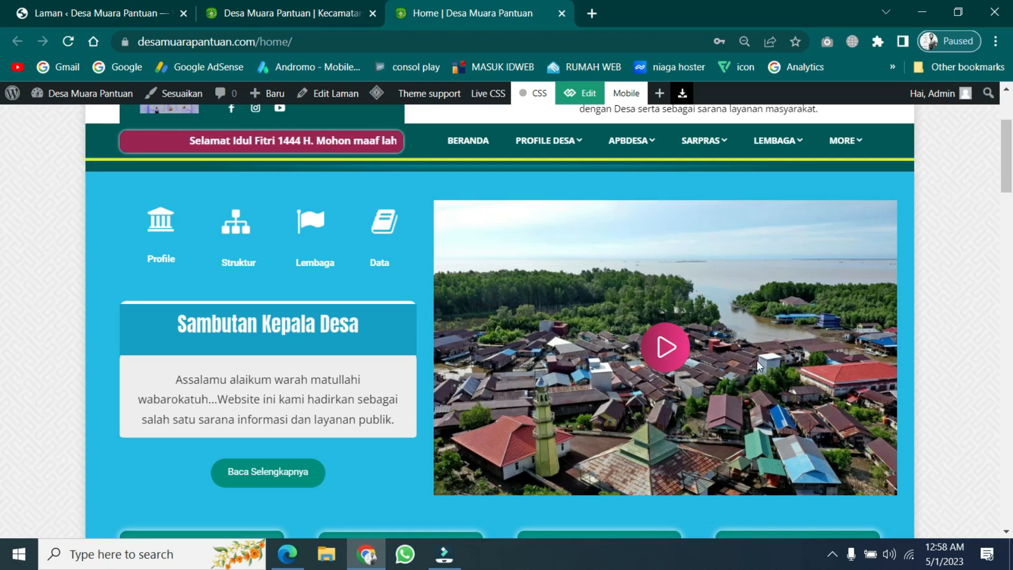
click(669, 348)
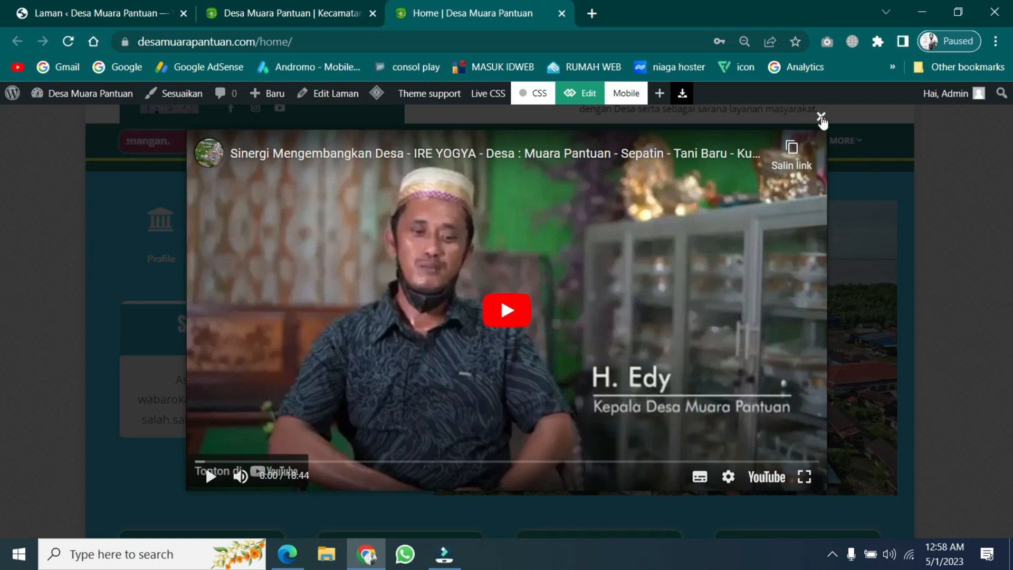
key(Escape)
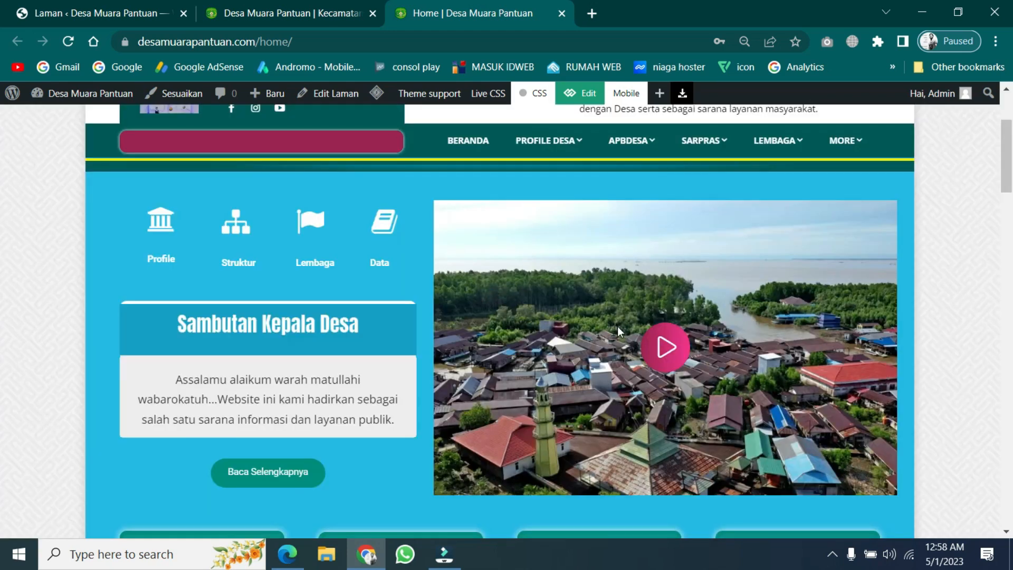
Review the home page's facility cards, population figures and Info section with its video playlist and social media boxes.
scroll(606, 363, down, 5)
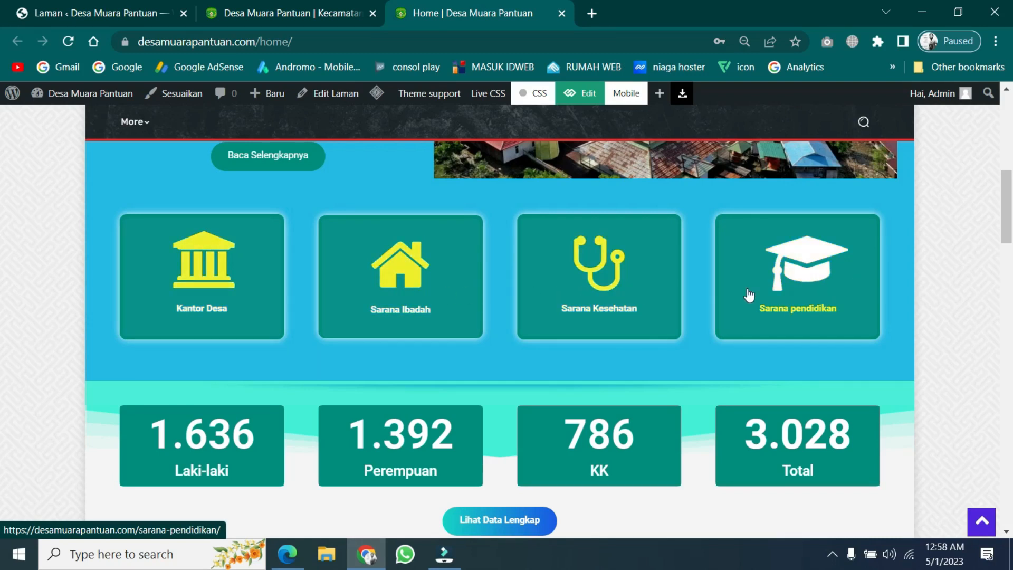
scroll(392, 374, down, 1)
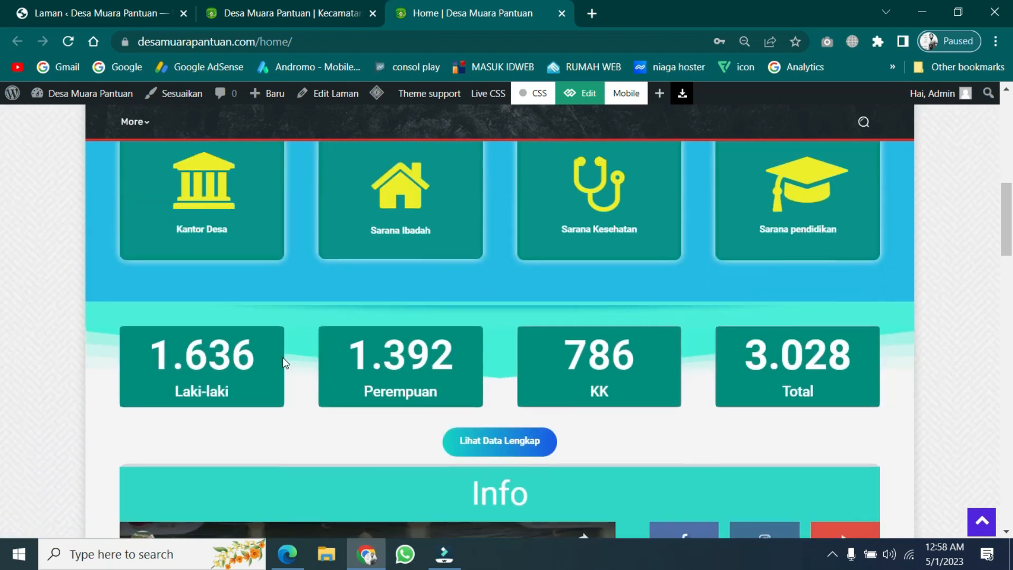
scroll(285, 363, down, 1)
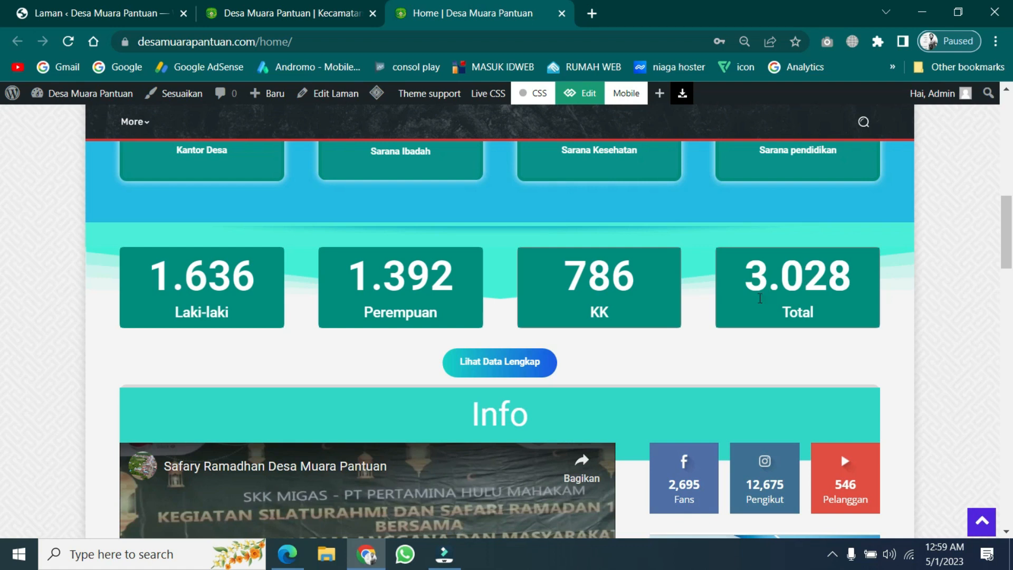
scroll(605, 377, down, 5)
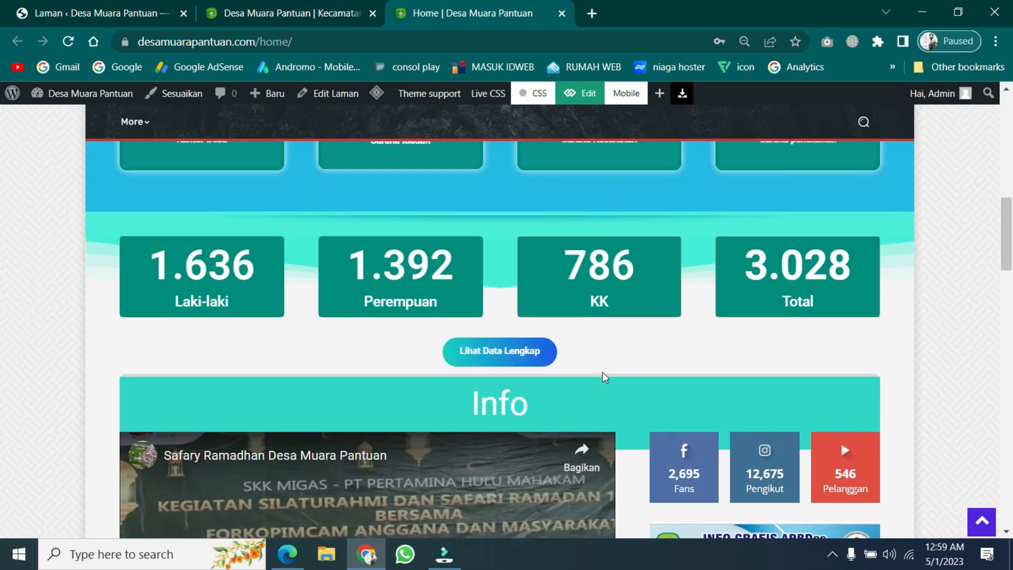
scroll(602, 379, down, 2)
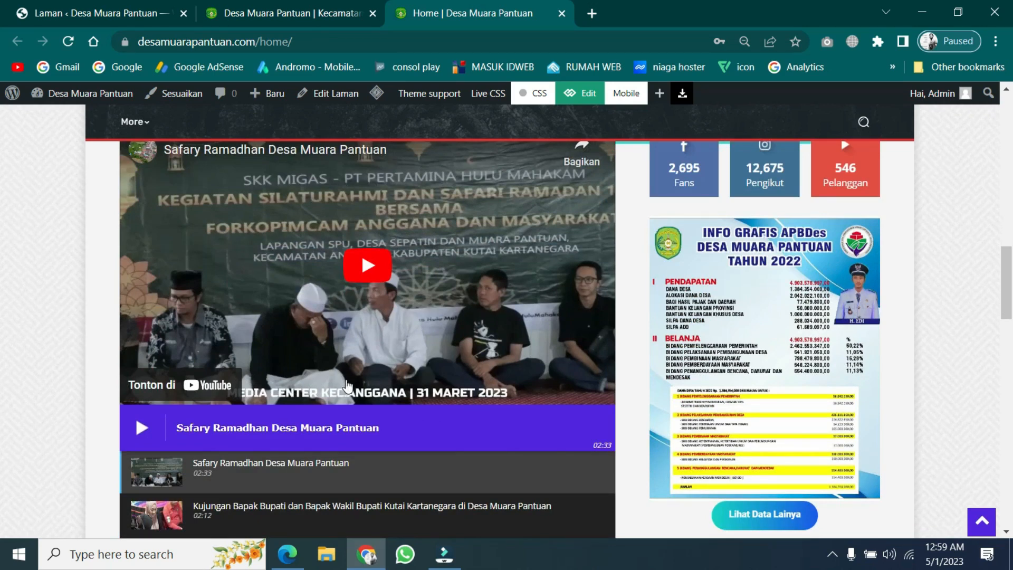
scroll(346, 381, down, 5)
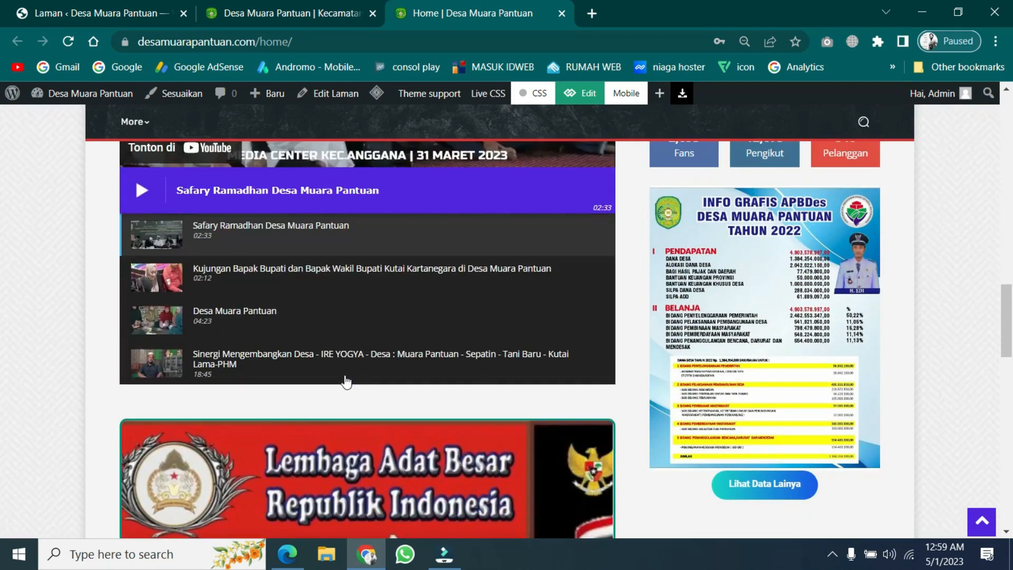
scroll(391, 356, up, 8)
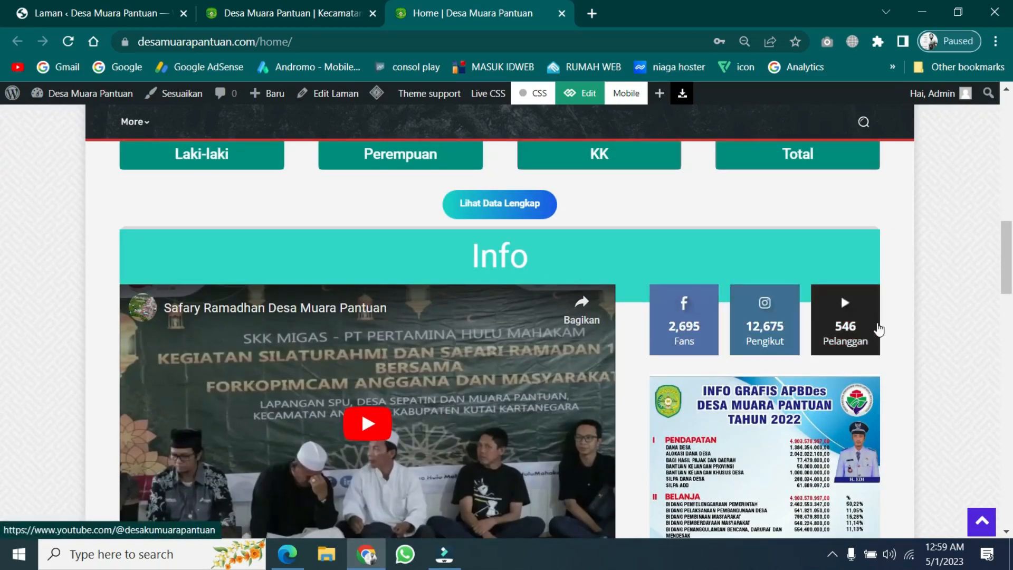
Review the APBDes infographic, post slider, Kabar Desaku and Warta Kota news, partner banners and office contact details.
scroll(712, 369, down, 5)
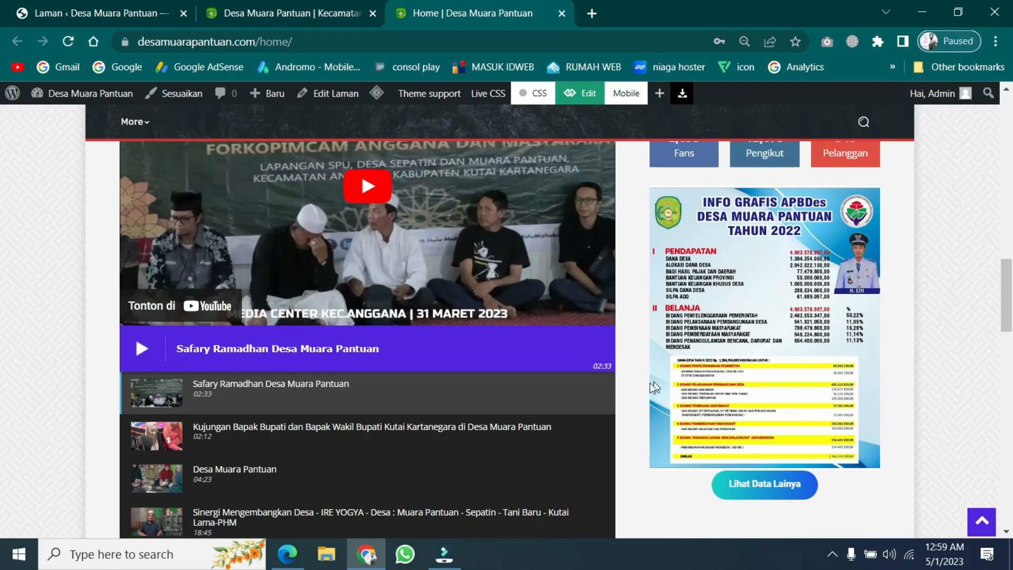
scroll(646, 385, down, 10)
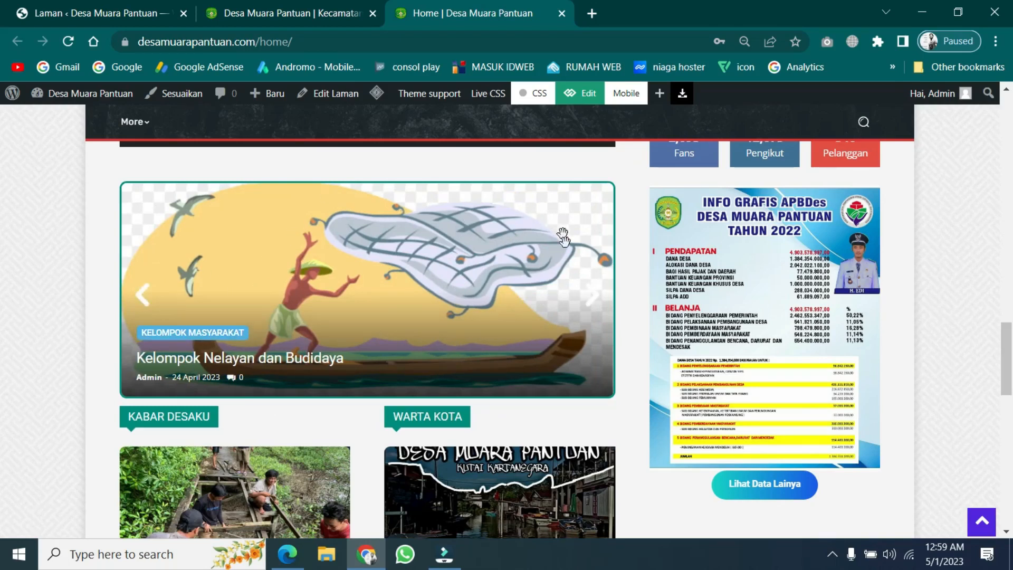
scroll(486, 435, down, 3)
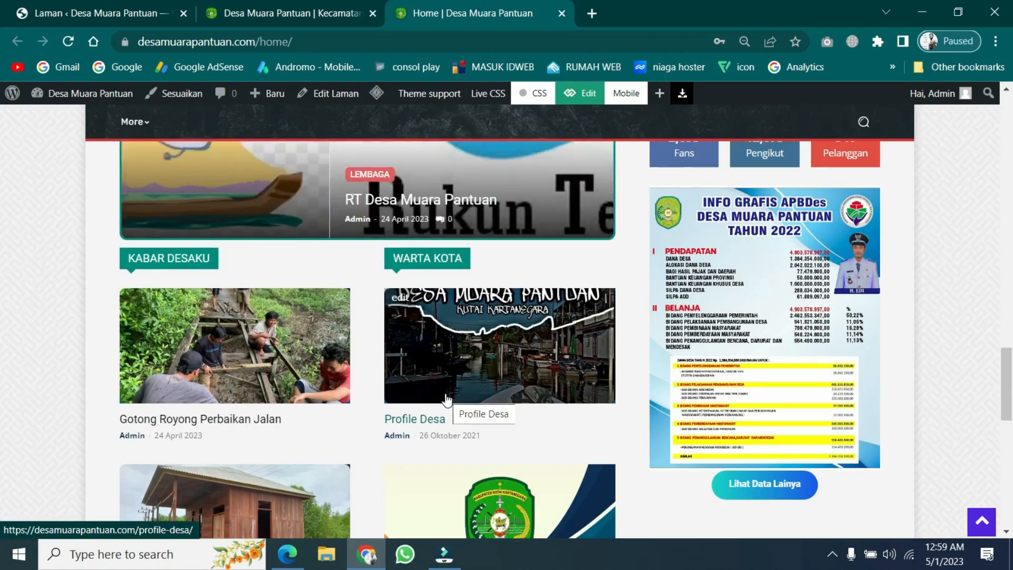
scroll(361, 356, down, 2)
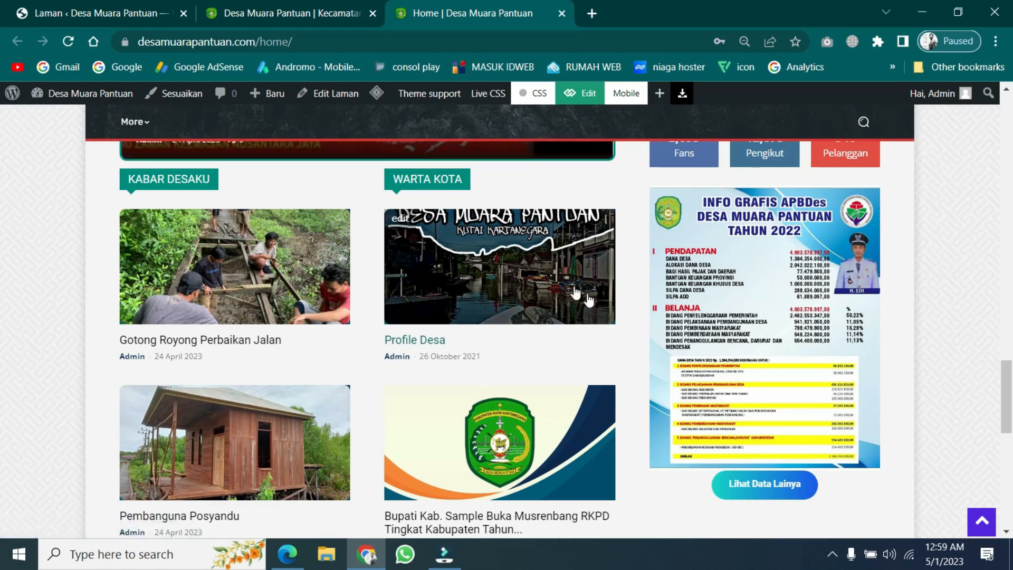
scroll(564, 346, down, 4)
scroll(563, 347, down, 2)
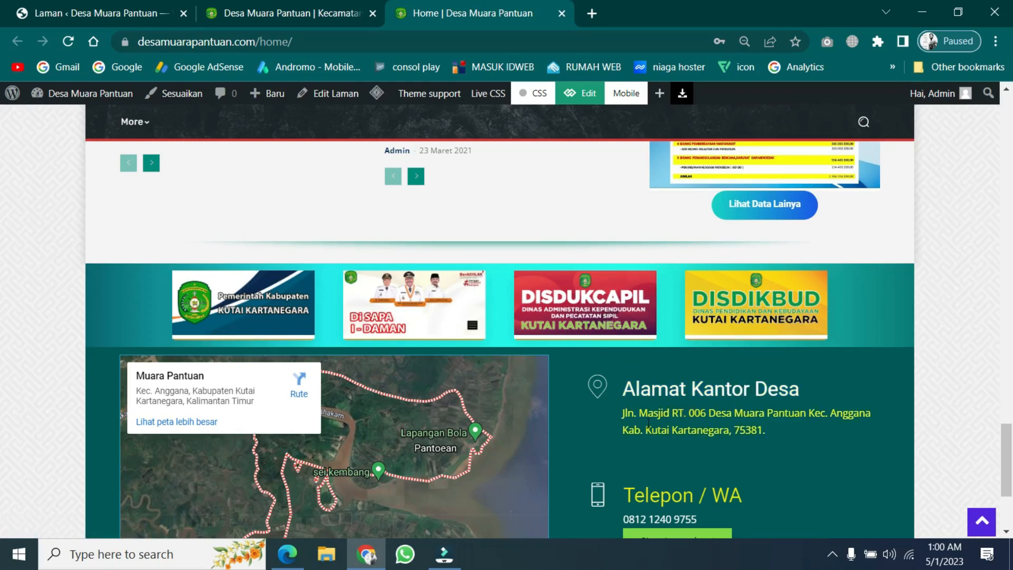
scroll(626, 425, down, 3)
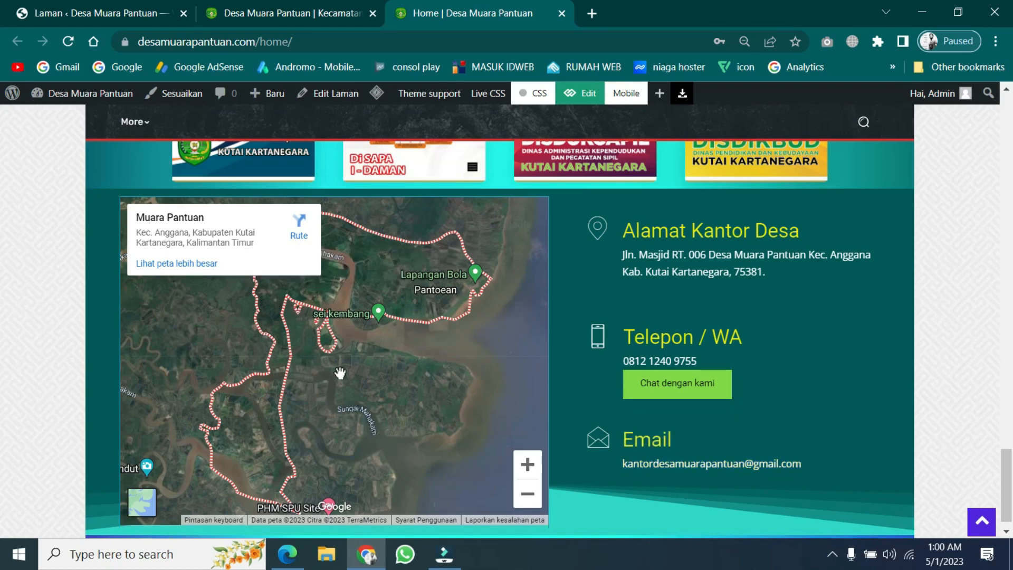
Zoom in on the embedded Muara Pantuan map in the footer and return to the start of the page.
scroll(370, 380, down, 1)
click(526, 443)
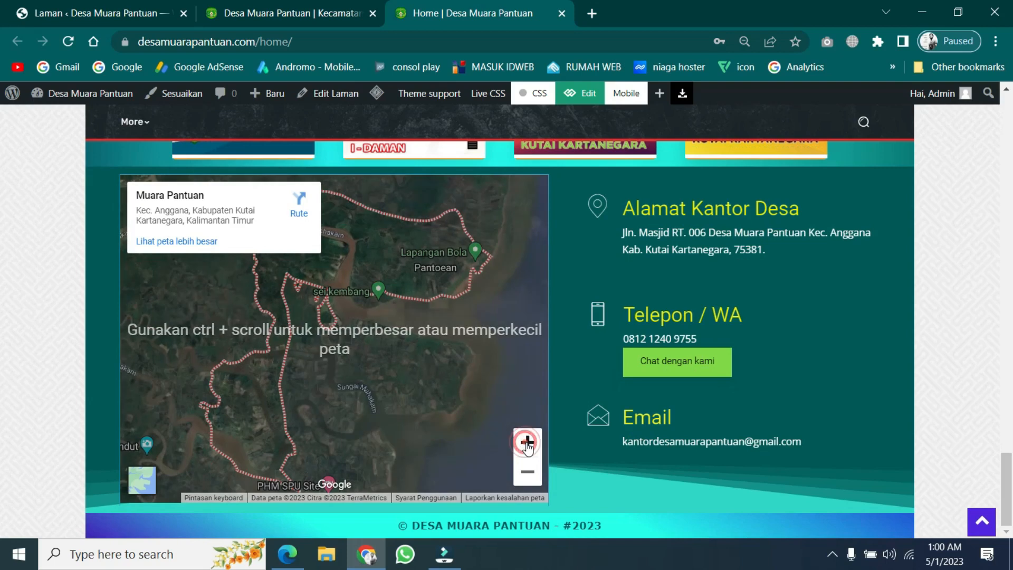
click(526, 444)
click(526, 443)
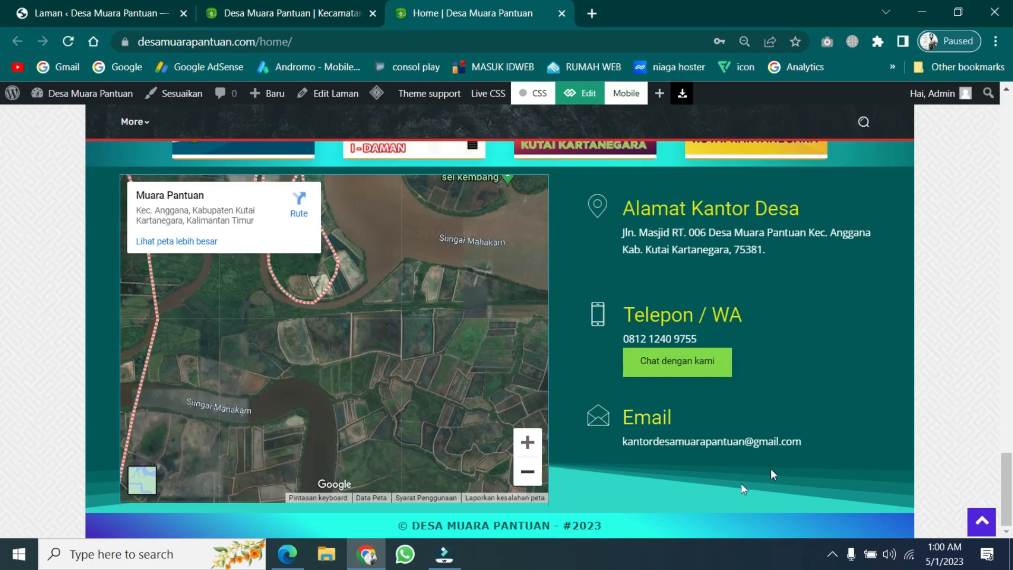
click(982, 522)
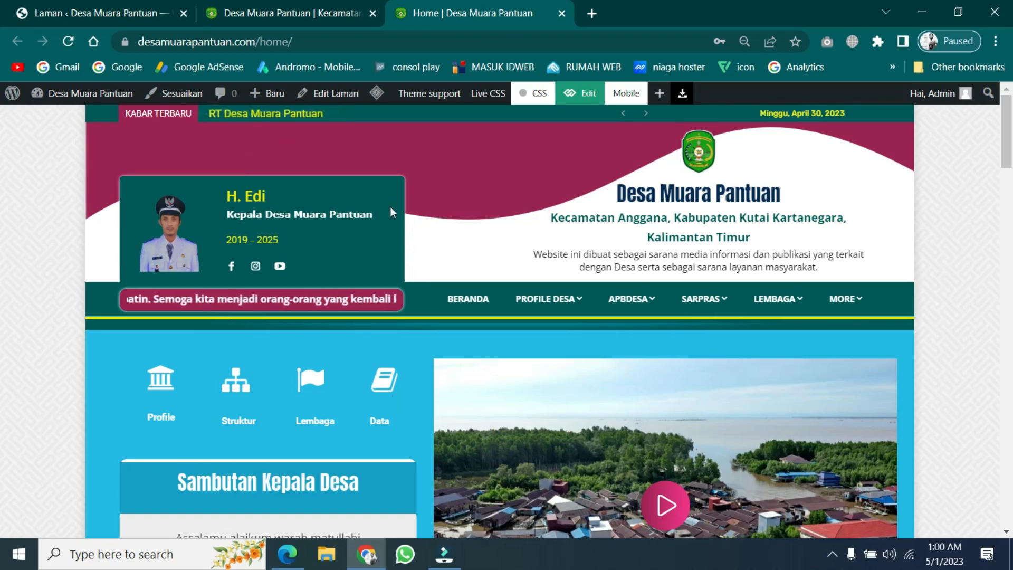
Open the Home page for editing in tagDiv Composer in a new browser tab.
right_click(586, 95)
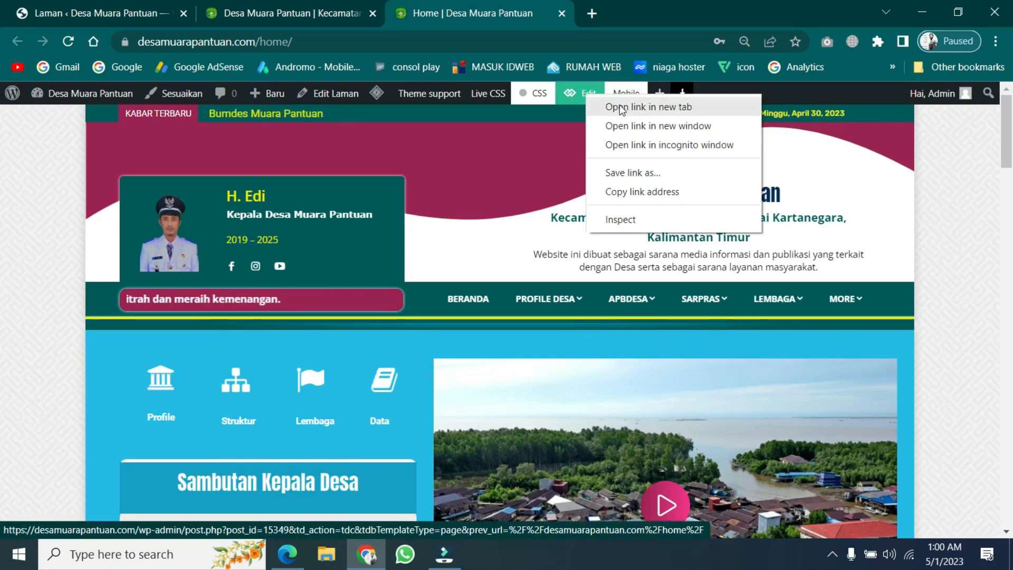
key(Return)
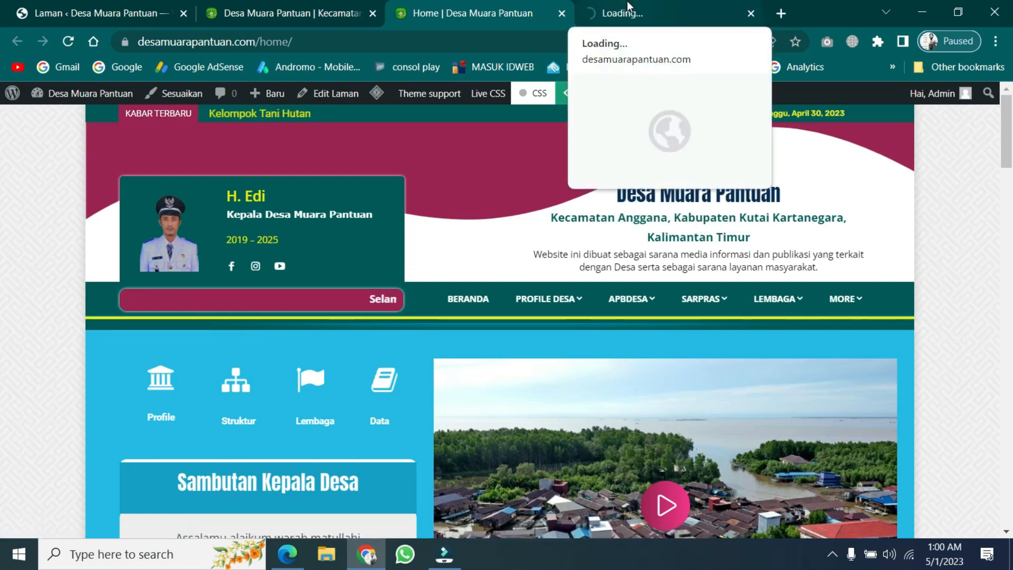
click(627, 1)
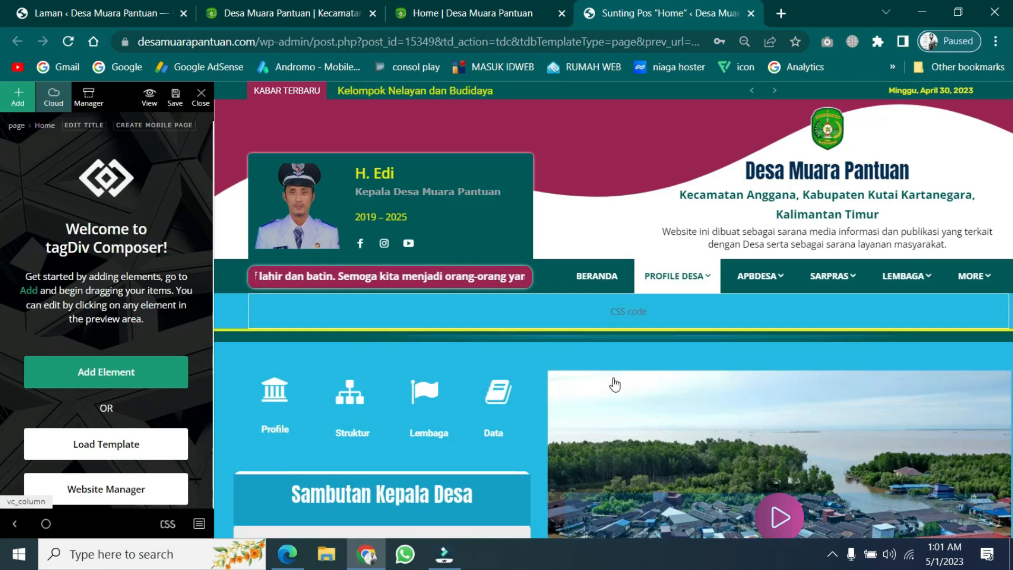
Look through the page in the composer preview and open the settings of the header logo above the Desa Muara Pantuan title.
scroll(615, 385, down, 9)
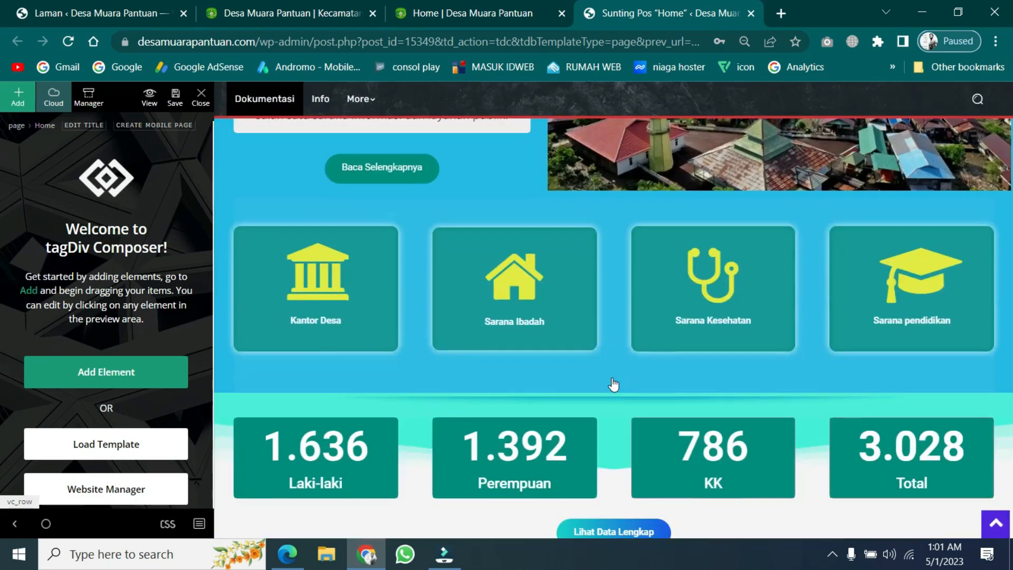
scroll(613, 384, down, 12)
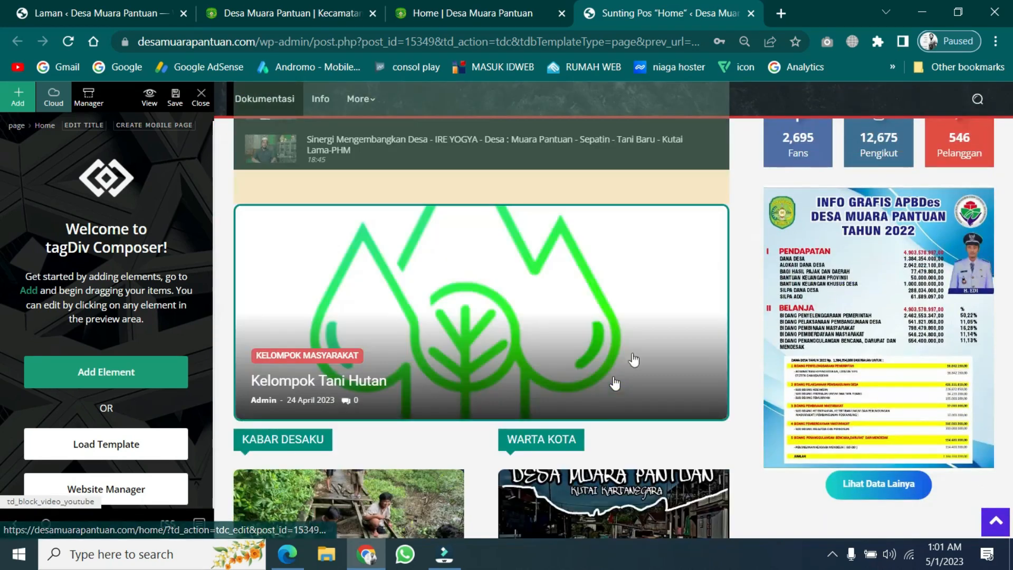
scroll(667, 364, up, 10)
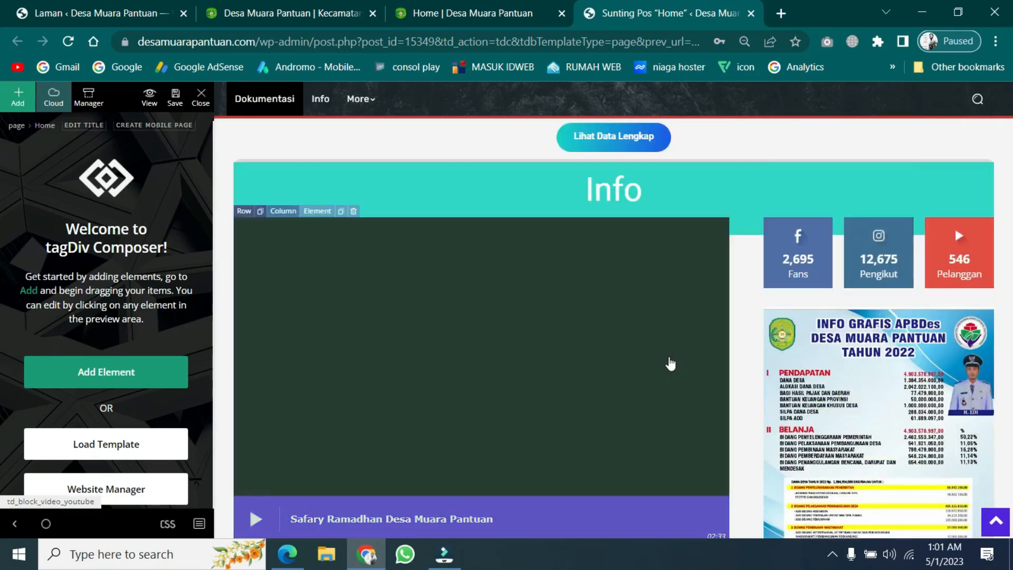
scroll(669, 363, up, 15)
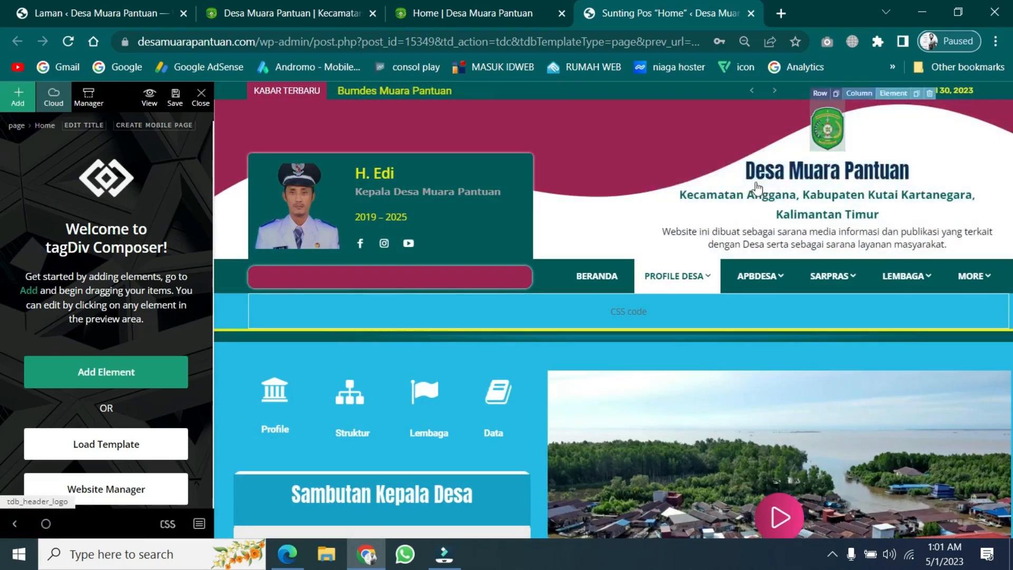
click(829, 138)
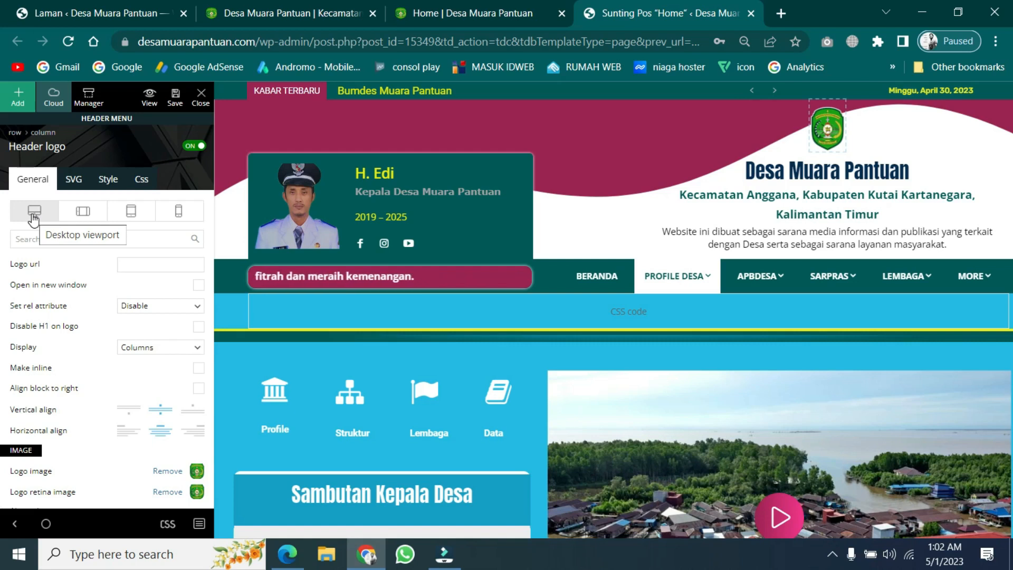
Preview the page in the landscape, portrait and phone viewports, and return to the desktop viewport.
click(85, 212)
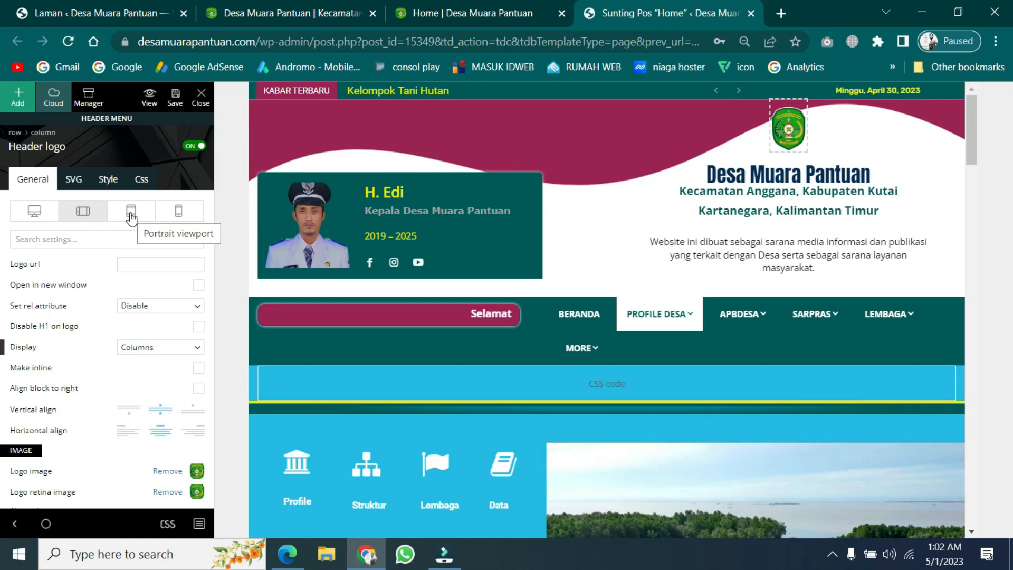
click(131, 214)
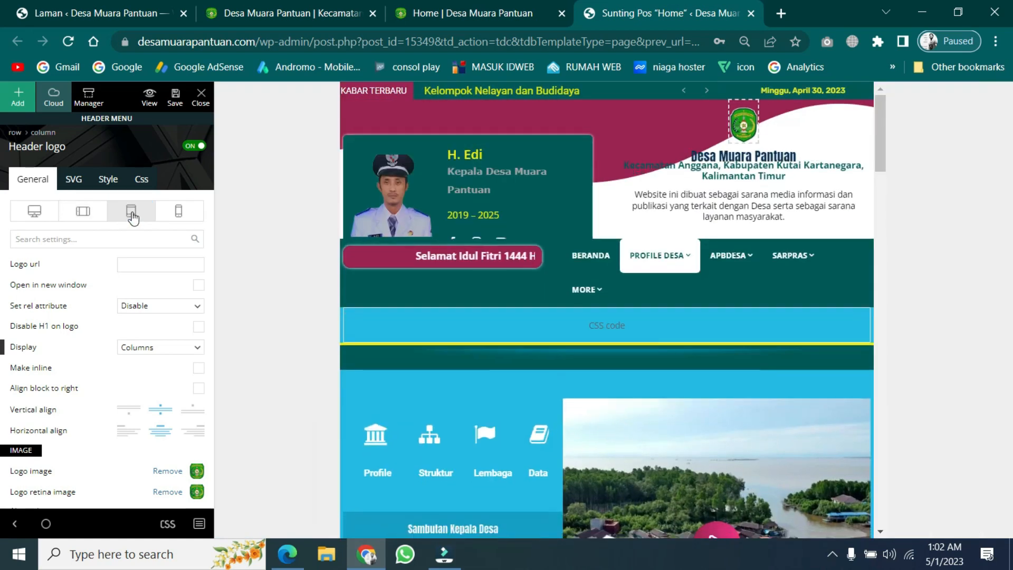
click(180, 213)
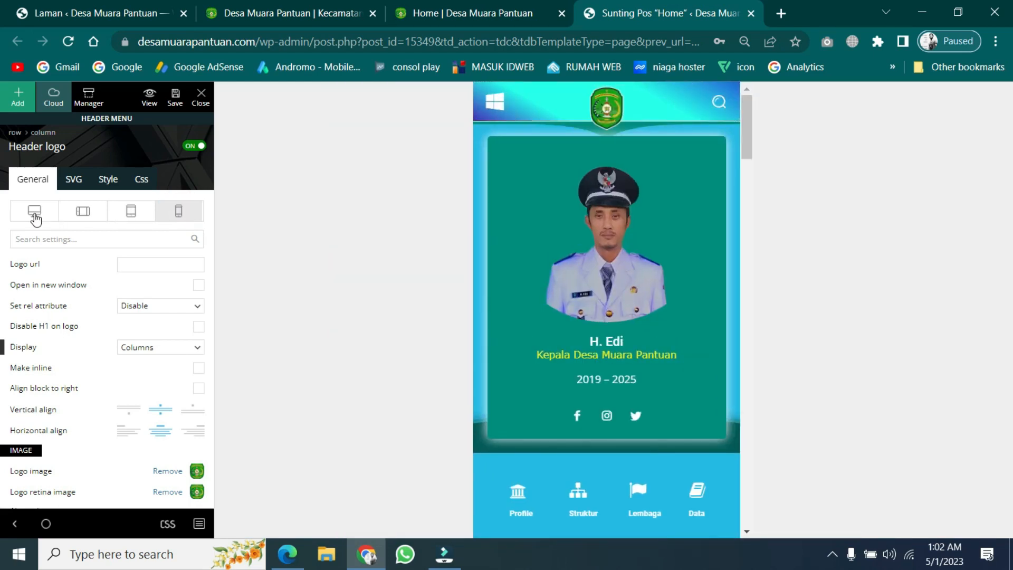
click(34, 216)
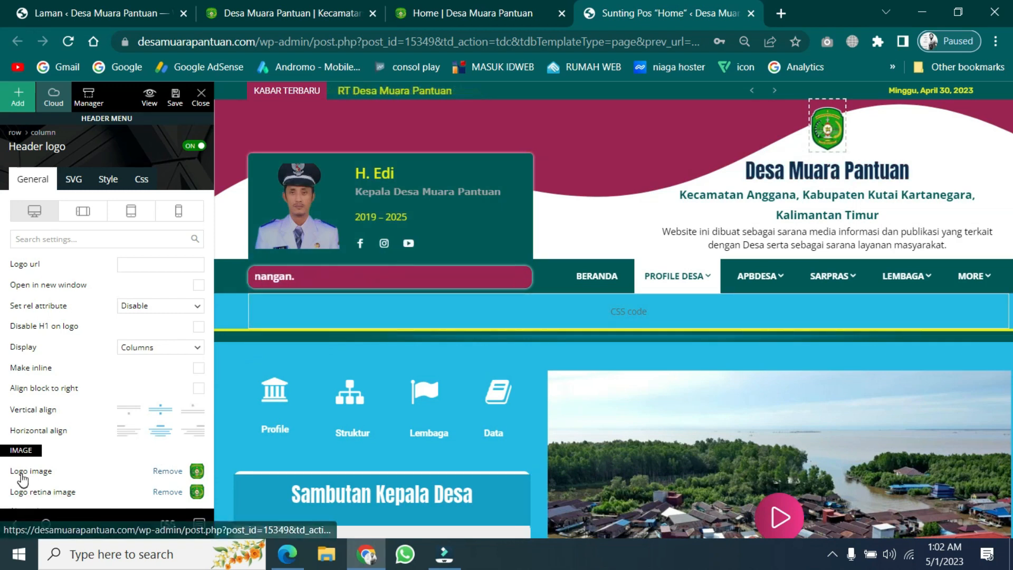
Remove the header logo's current logo image and insert BPD1.png from the media library in its place.
mouse_move(26, 475)
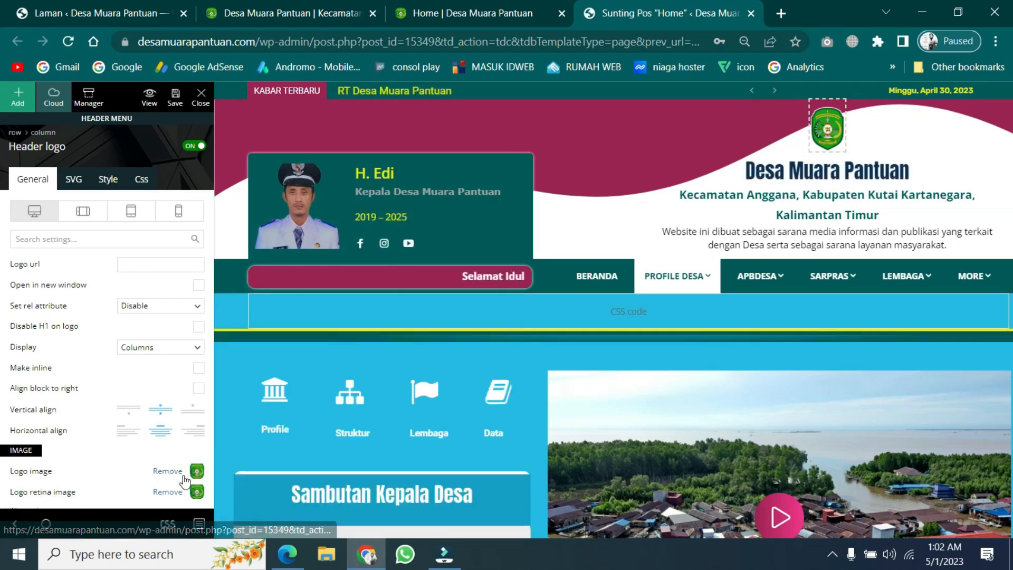
click(167, 474)
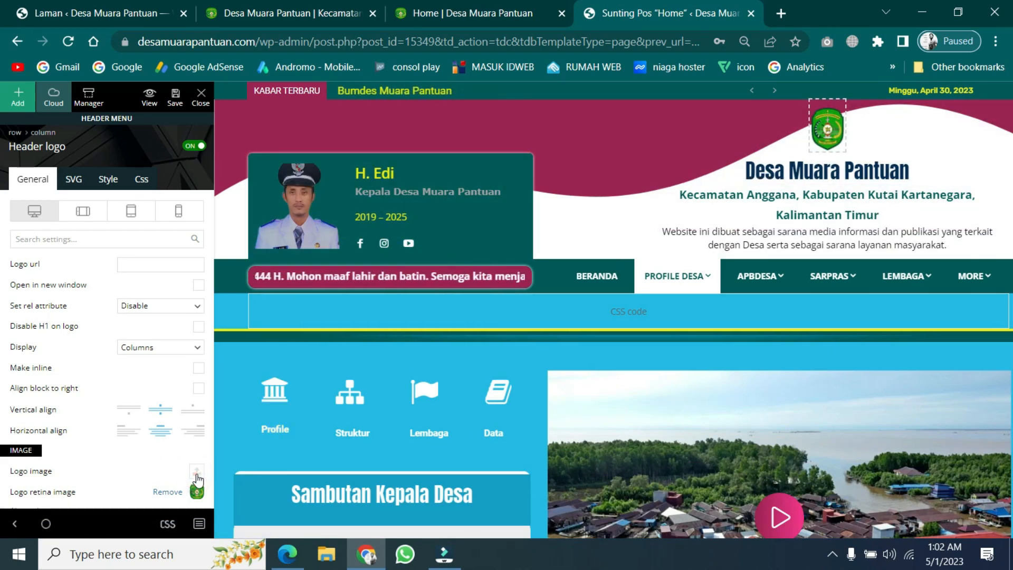
click(197, 471)
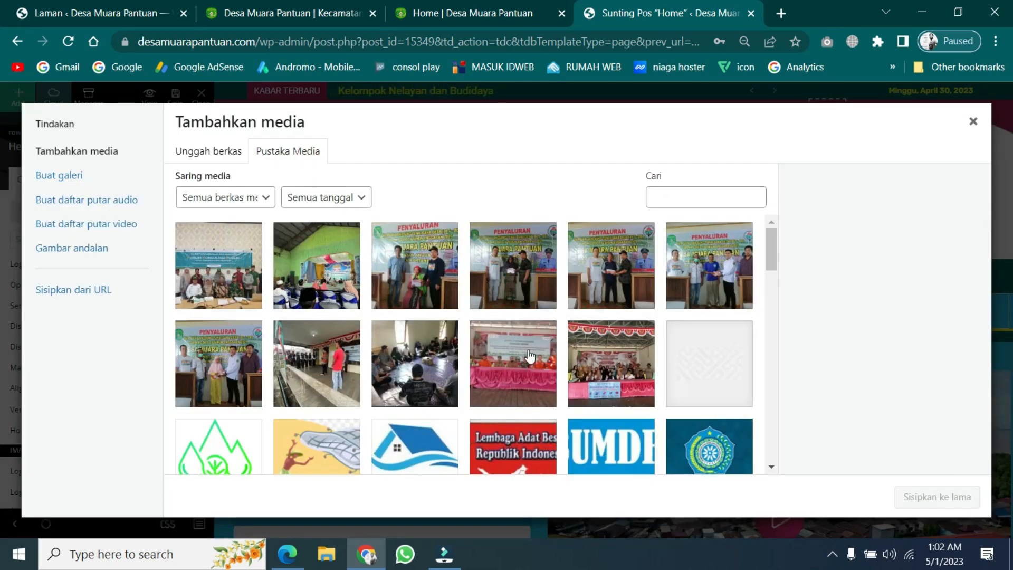
scroll(529, 356, down, 5)
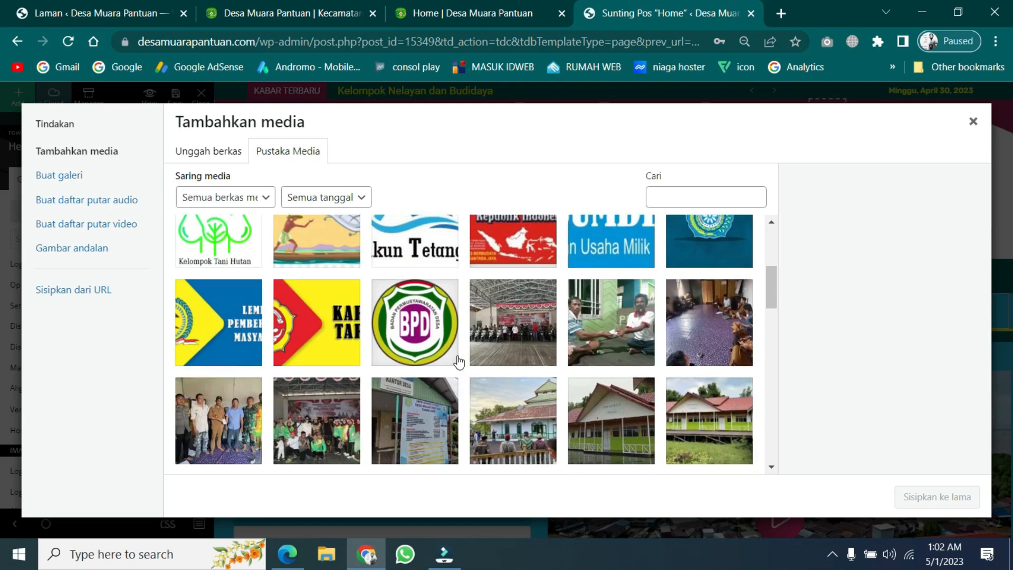
scroll(456, 362, up, 5)
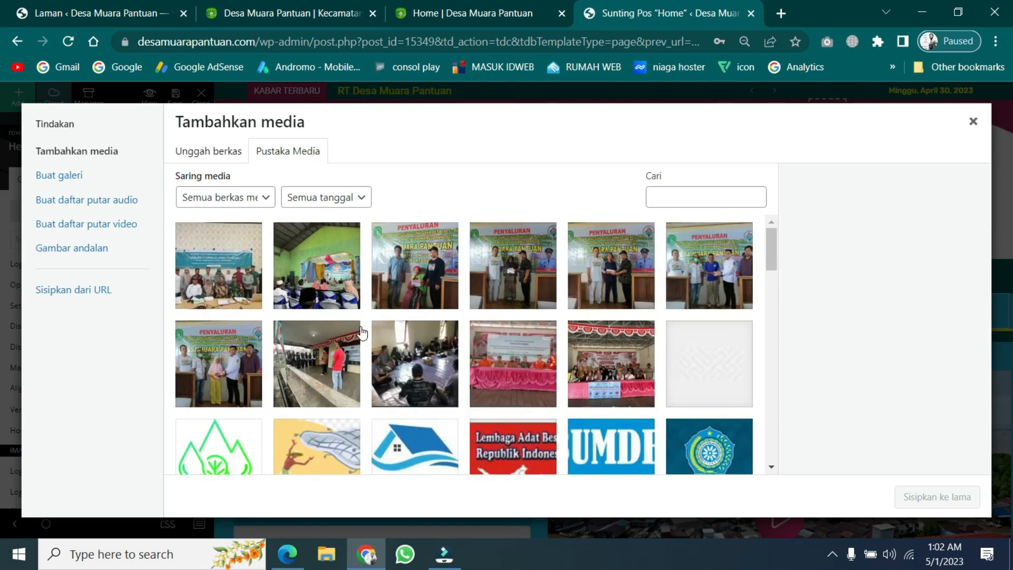
click(210, 153)
click(288, 153)
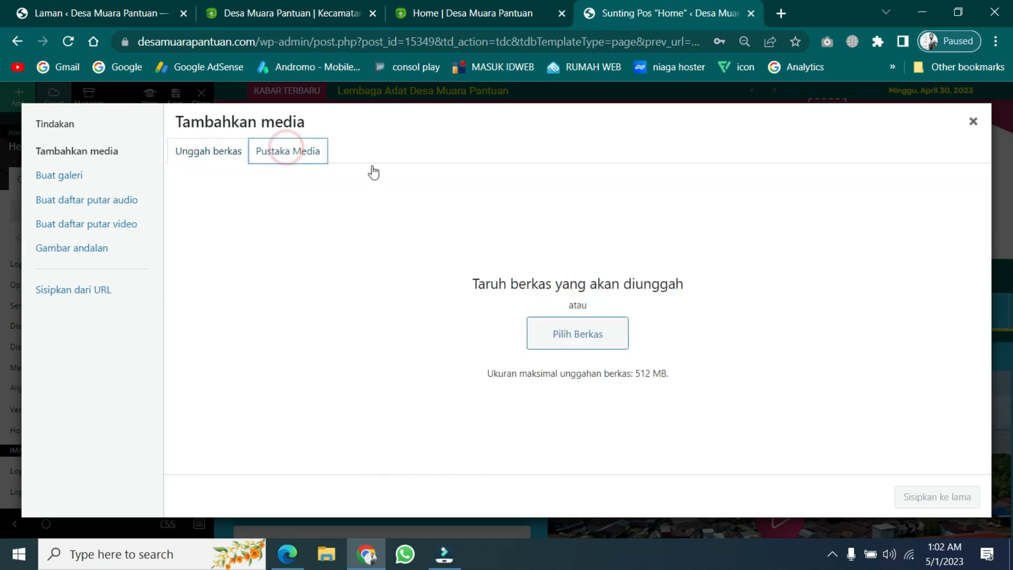
scroll(417, 283, down, 4)
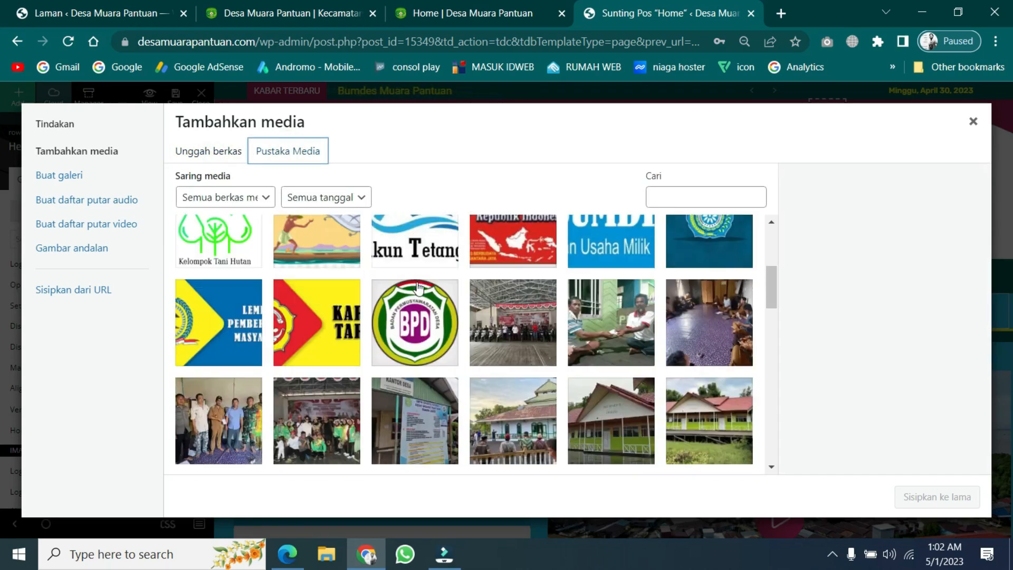
click(415, 323)
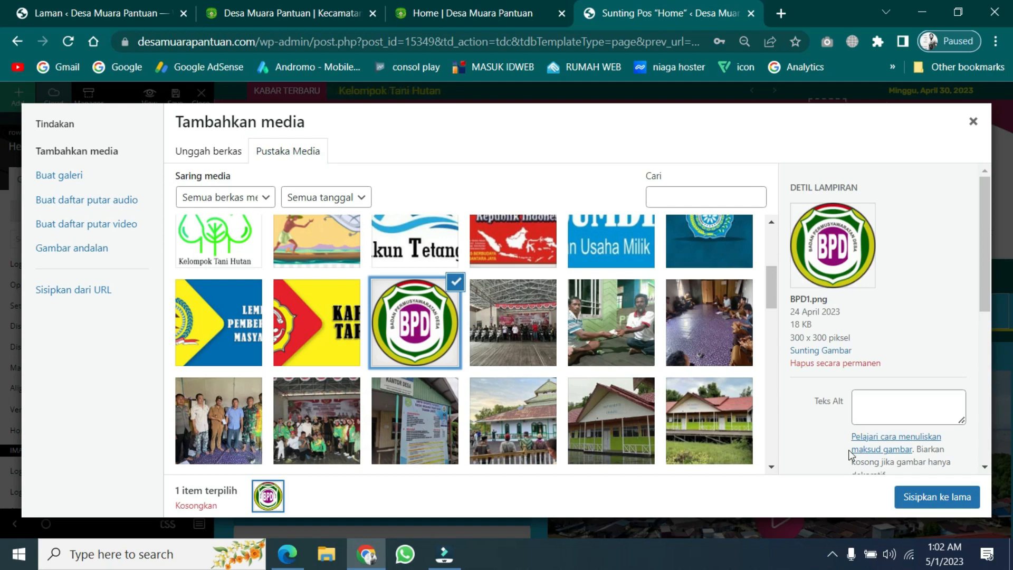
click(944, 496)
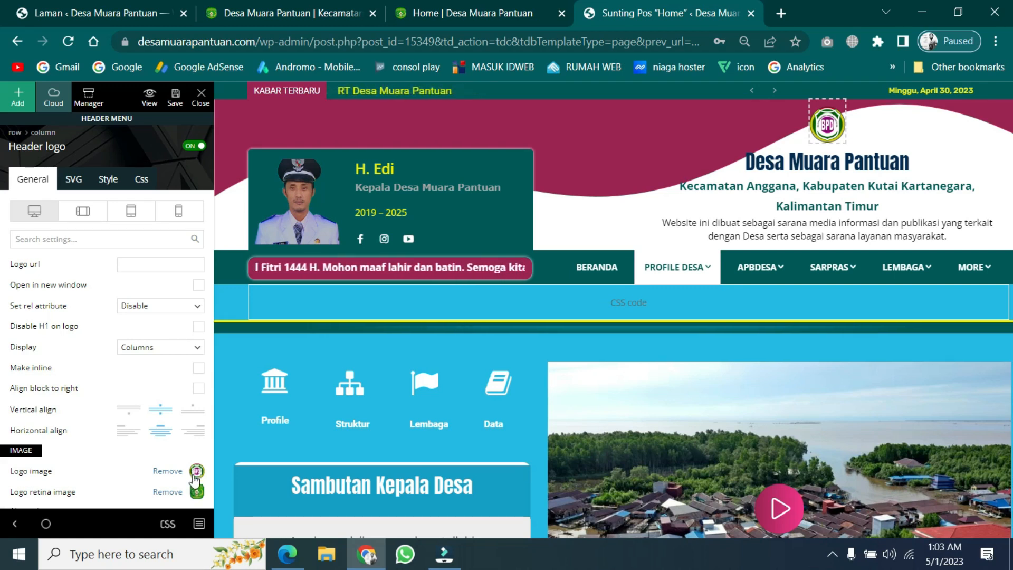
Replace the header logo's retina image with the BPD emblem from the media library.
click(198, 493)
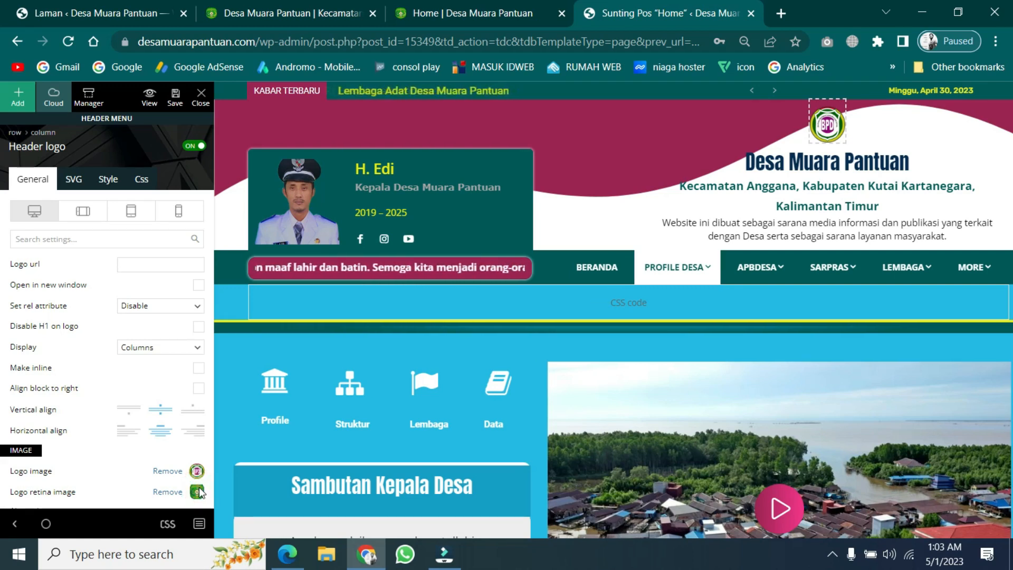
click(432, 315)
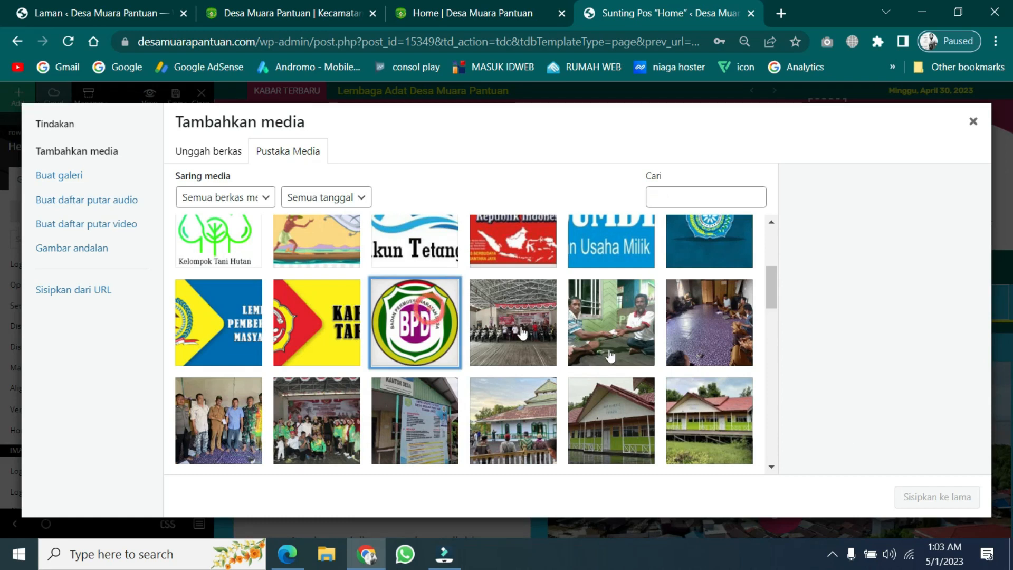
click(956, 497)
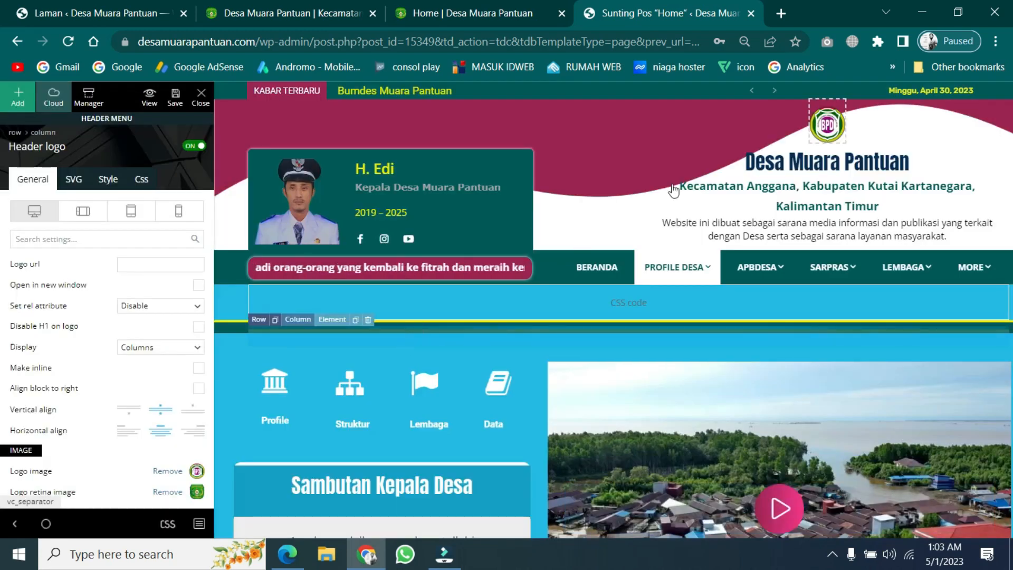
Save the composer changes and reload the published Home page to check its header logo.
click(176, 99)
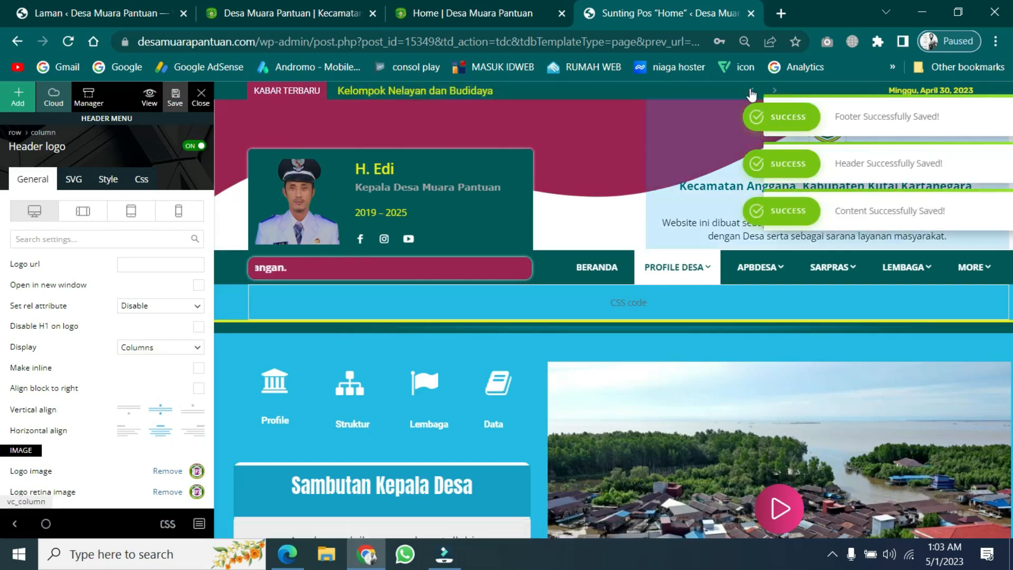
click(431, 7)
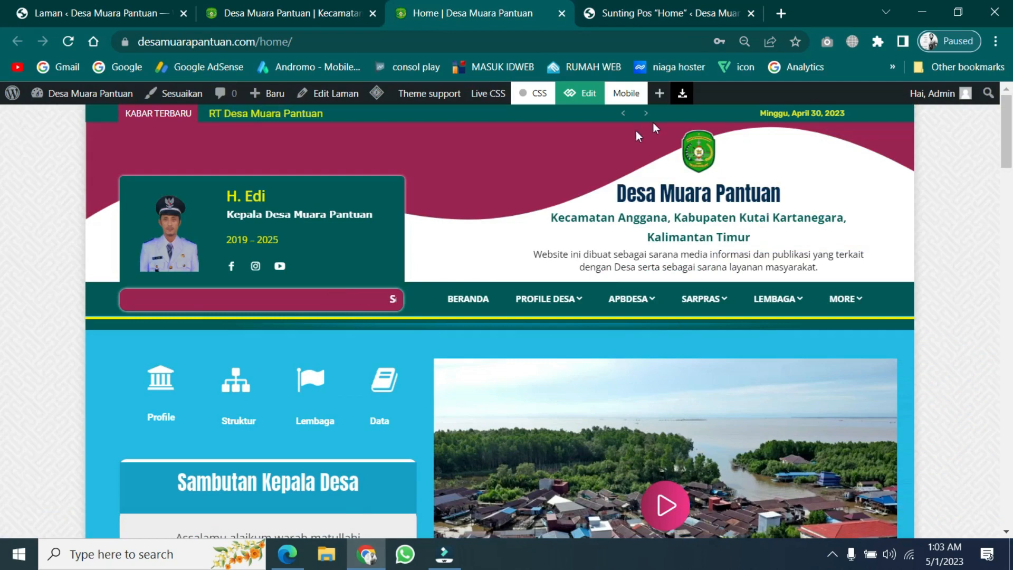
click(67, 42)
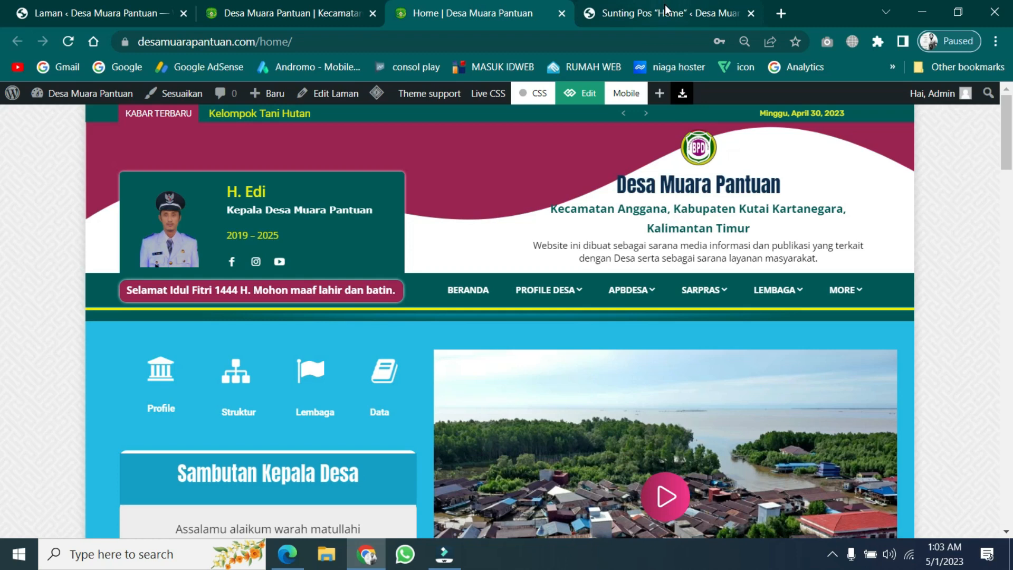
click(667, 12)
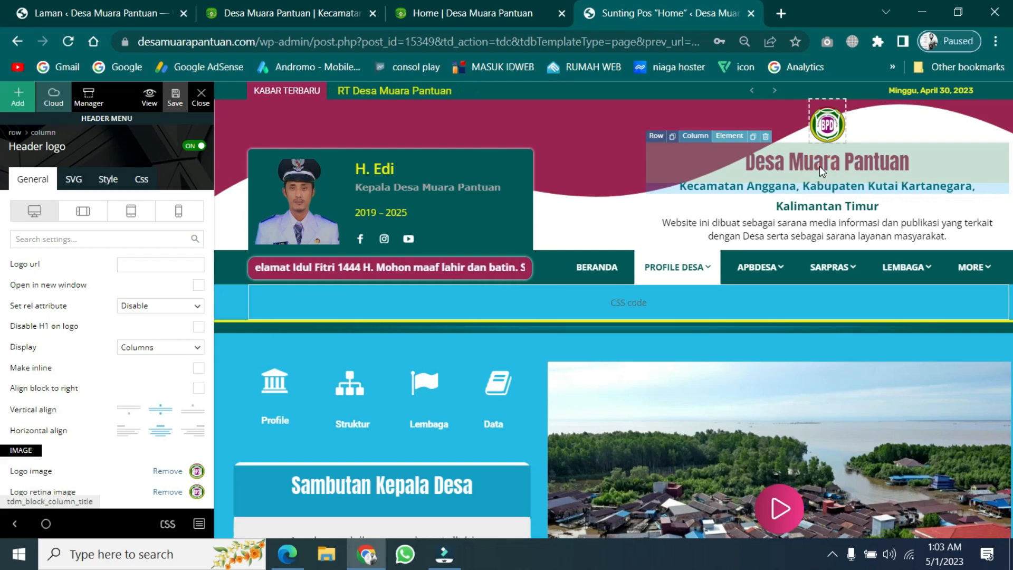
Change the header's column title text to "Desa Gembongdadi".
click(819, 166)
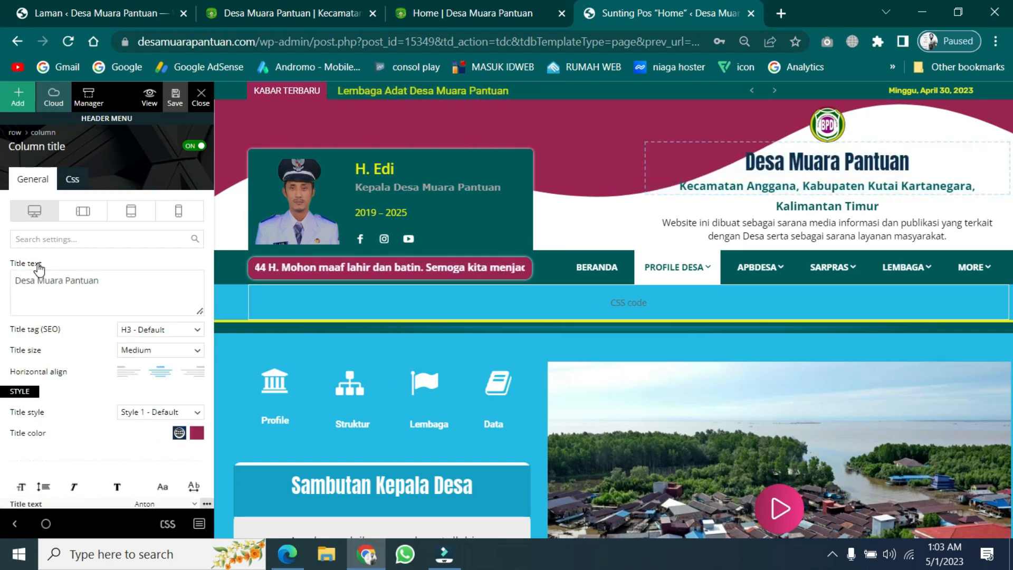
click(60, 282)
click(115, 283)
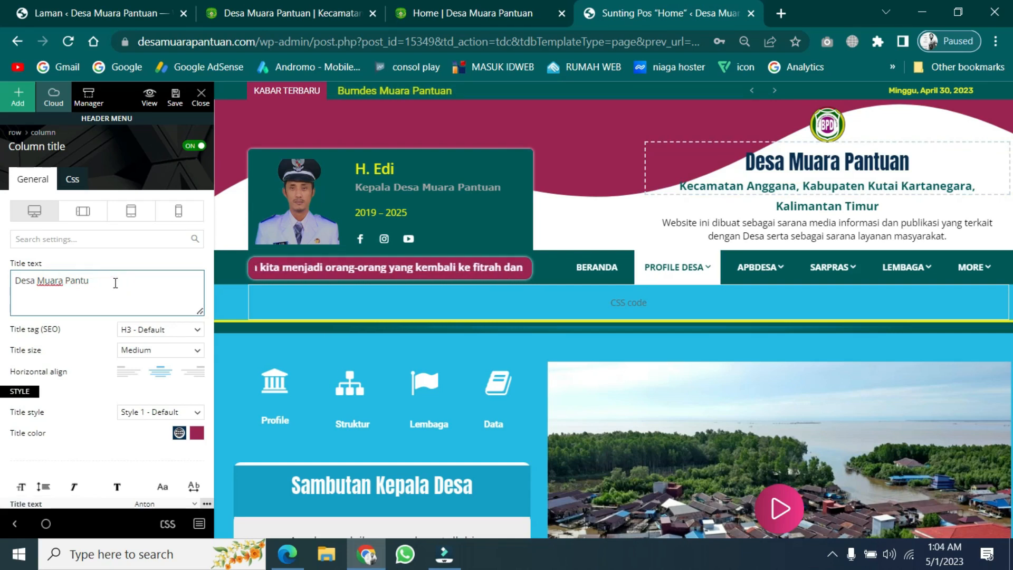
key(BackSpace)
key(BackSpace)
key(BackSpace)
key(BackSpace)
key(BackSpace)
key(BackSpace)
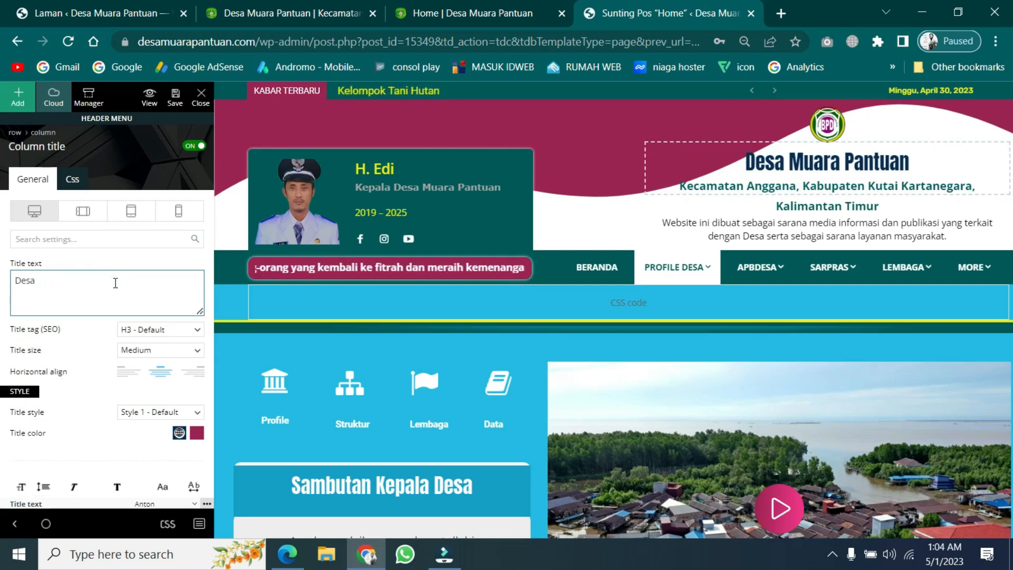
text(G)
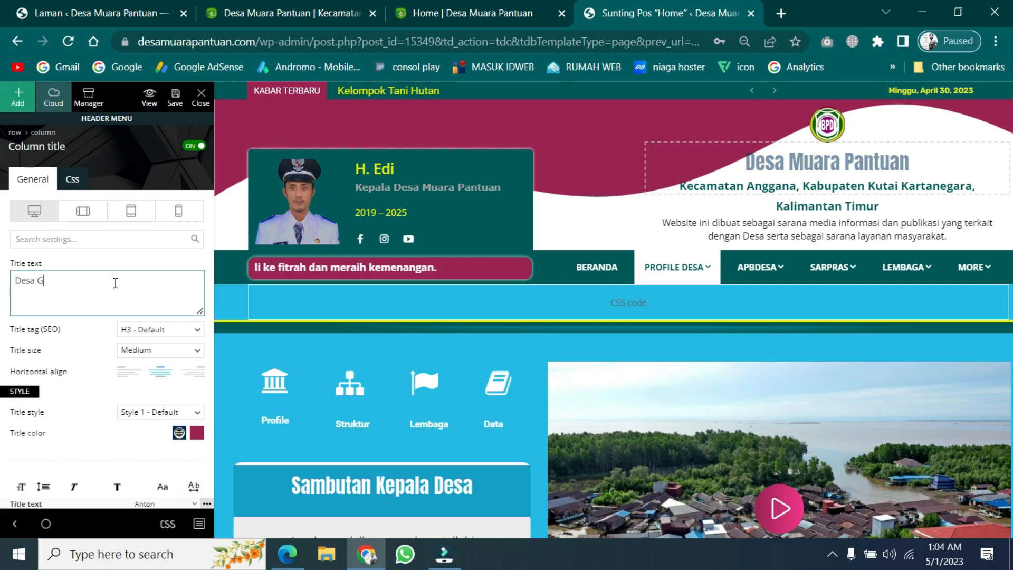
text(embongdad)
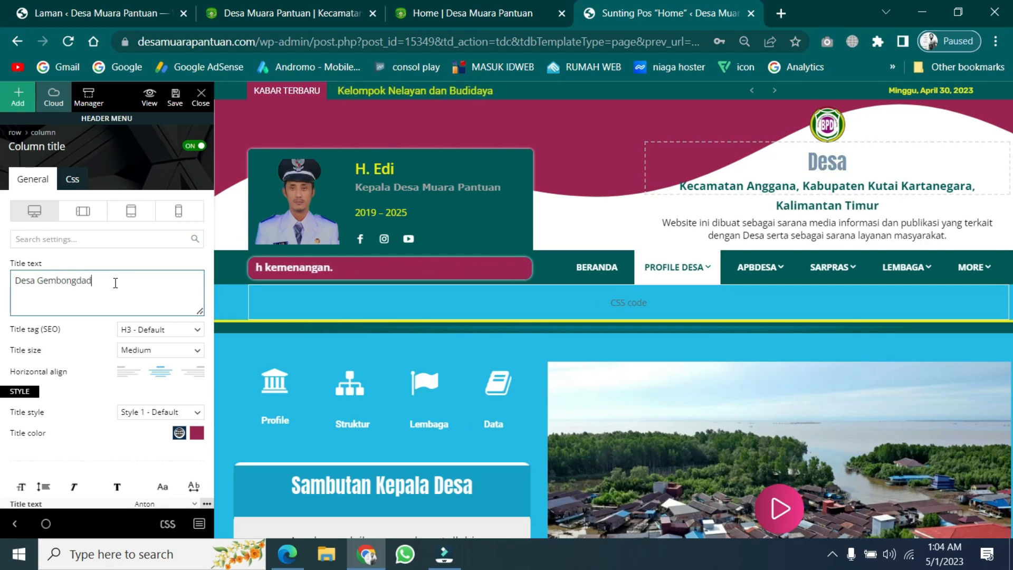
text(i)
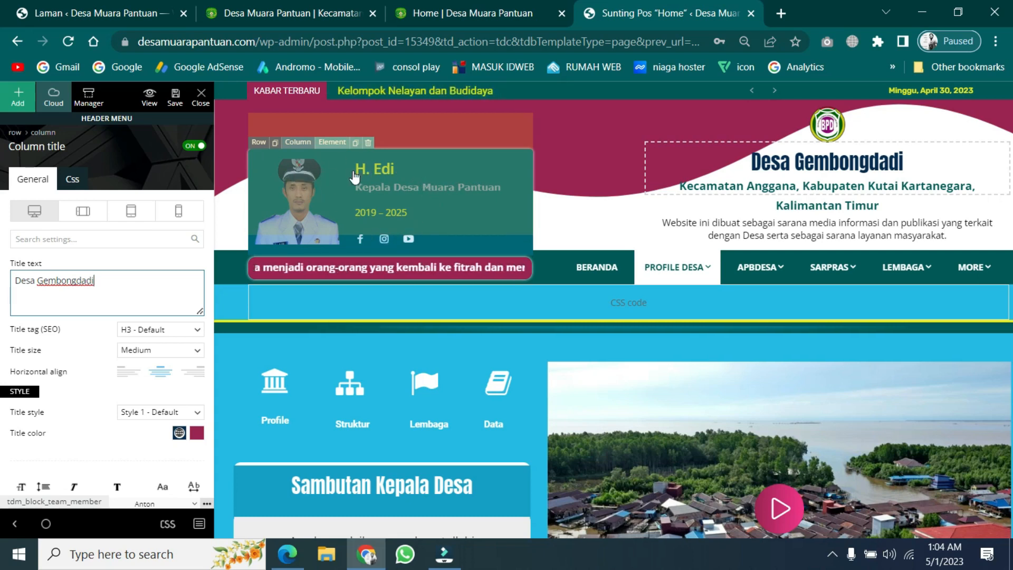
Replace the village head's name in the header's team member card with the new person's name.
click(436, 183)
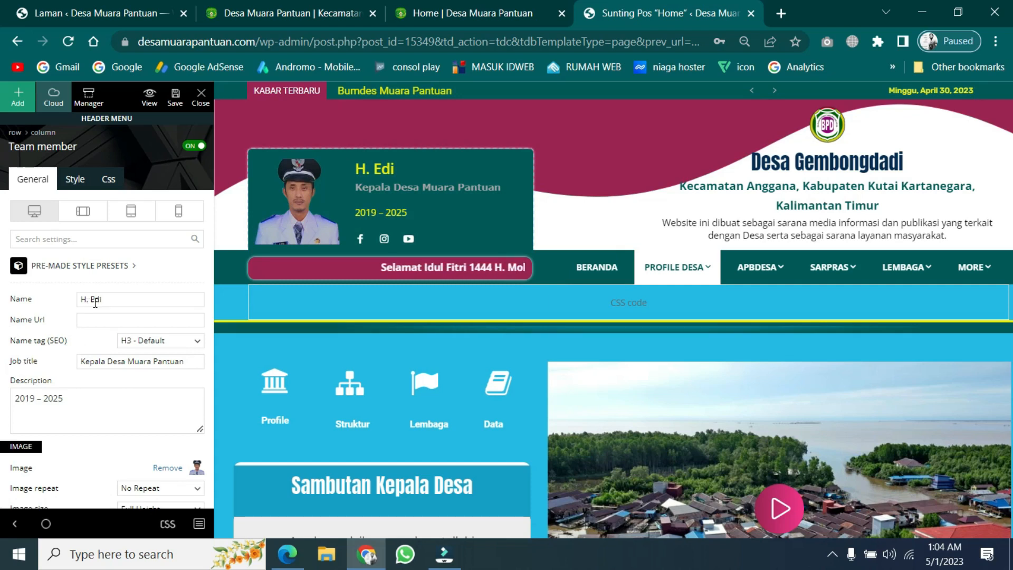
click(113, 301)
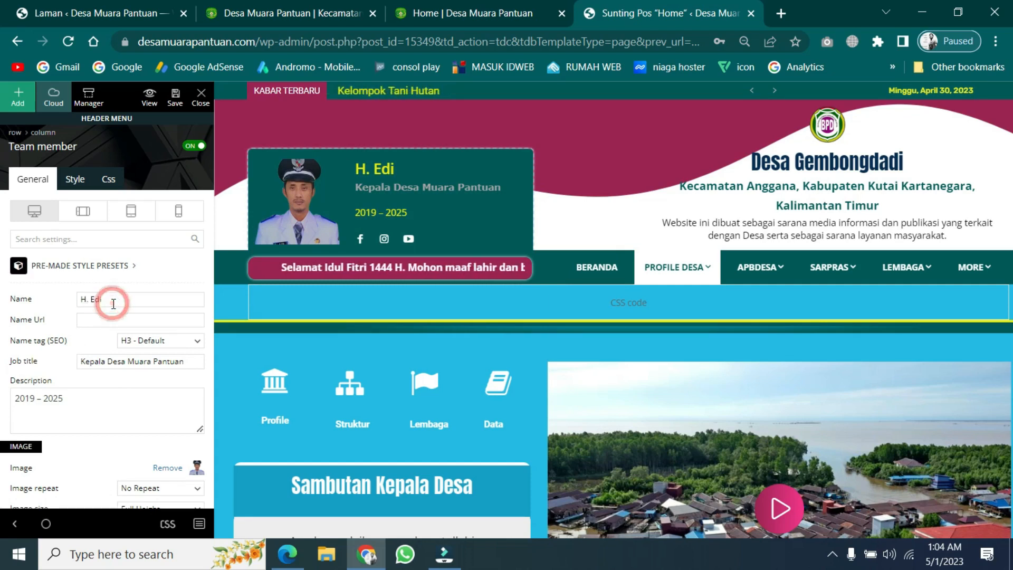
key(BackSpace)
key(BackSpace)
key(BackSpace)
key(BackSpace)
key(BackSpace)
key(BackSpace)
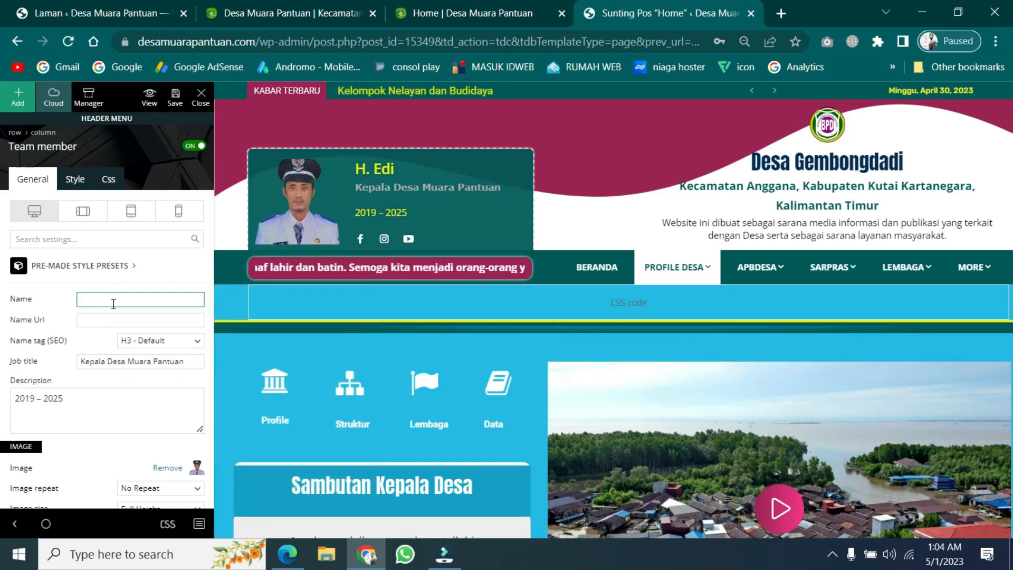
text(Herwanto)
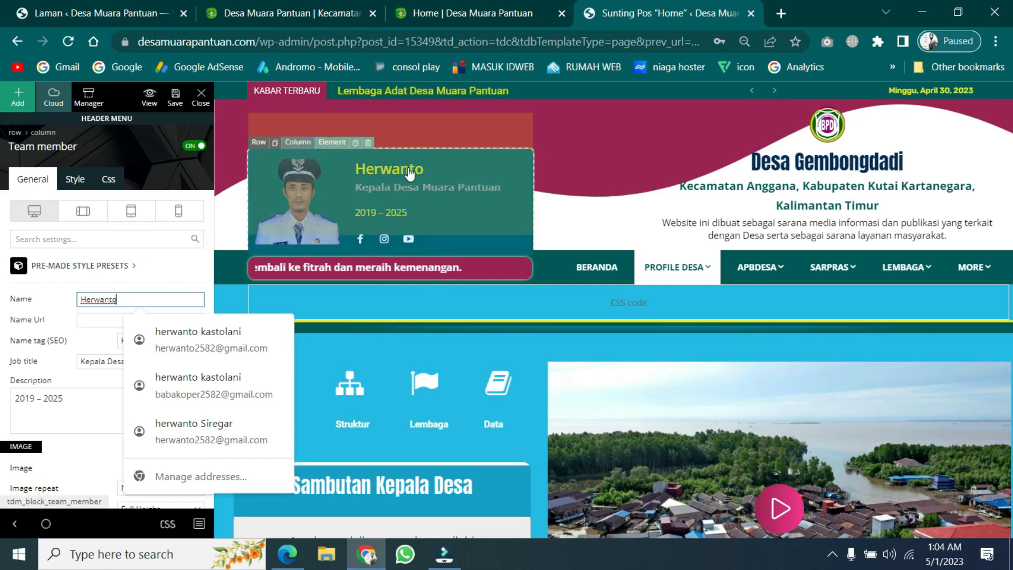
click(63, 300)
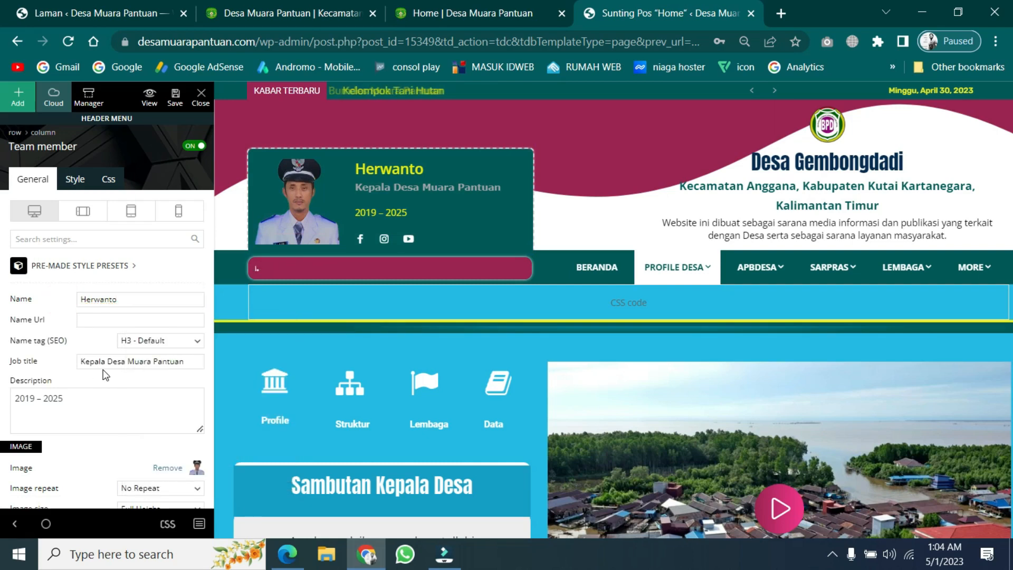
Open the image selection for the team member card's photo and look through the media library.
scroll(103, 383, down, 1)
scroll(103, 382, down, 2)
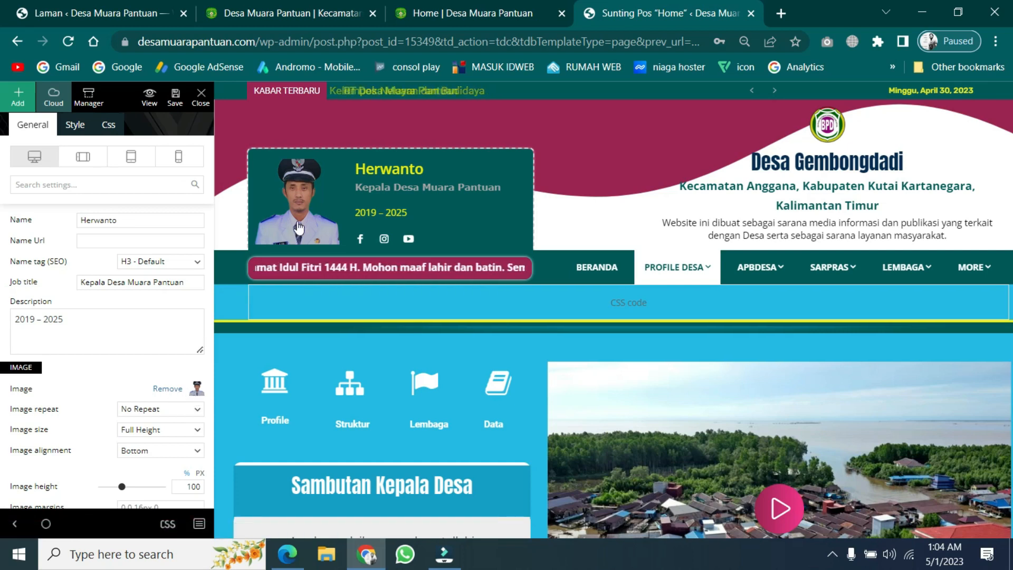
click(197, 389)
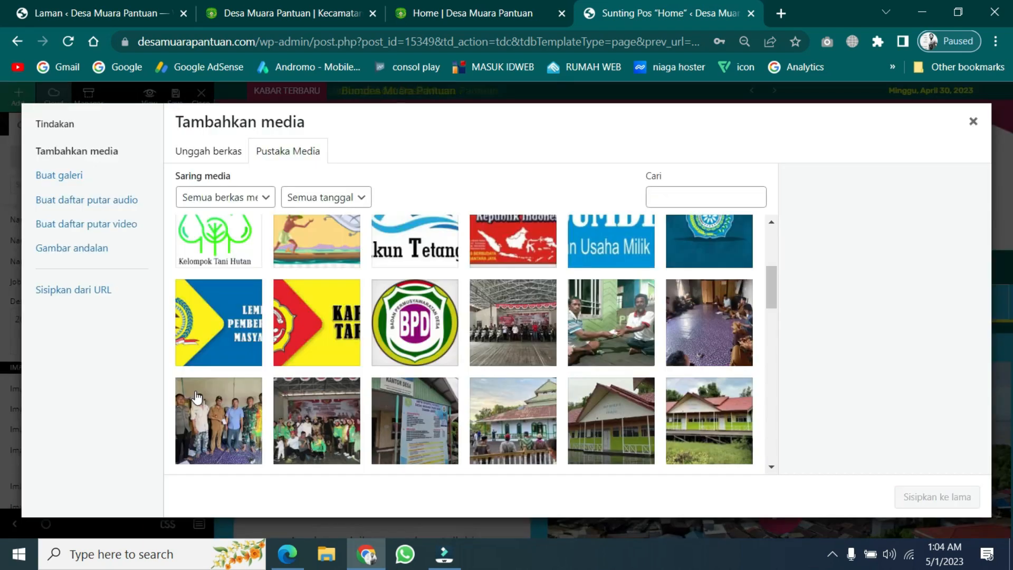
scroll(505, 345, down, 5)
scroll(507, 347, up, 7)
scroll(507, 347, up, 3)
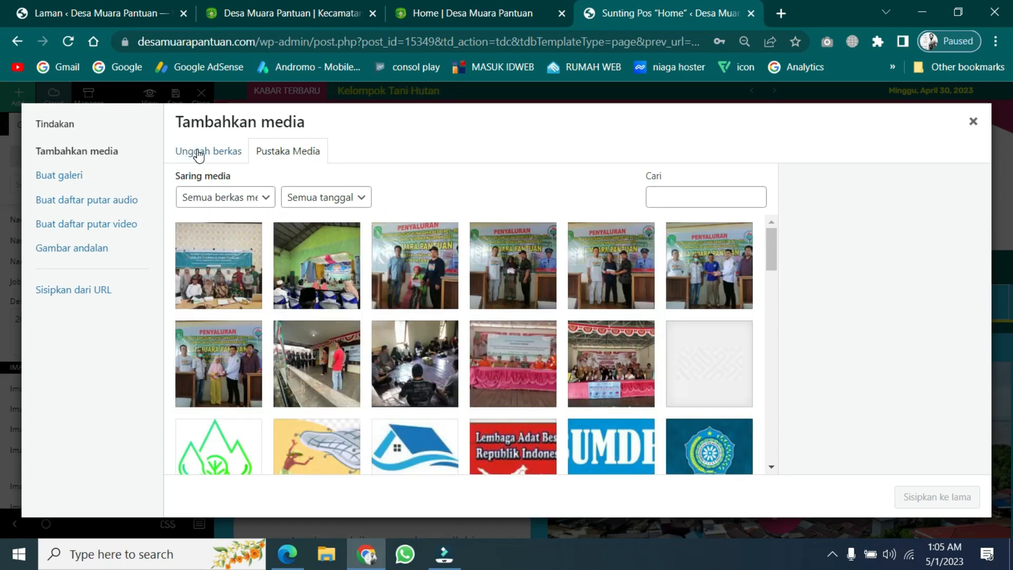
Upload the cwo image from Local Disk (J:) to the media library and insert it as the team member card's photo.
click(199, 155)
click(585, 344)
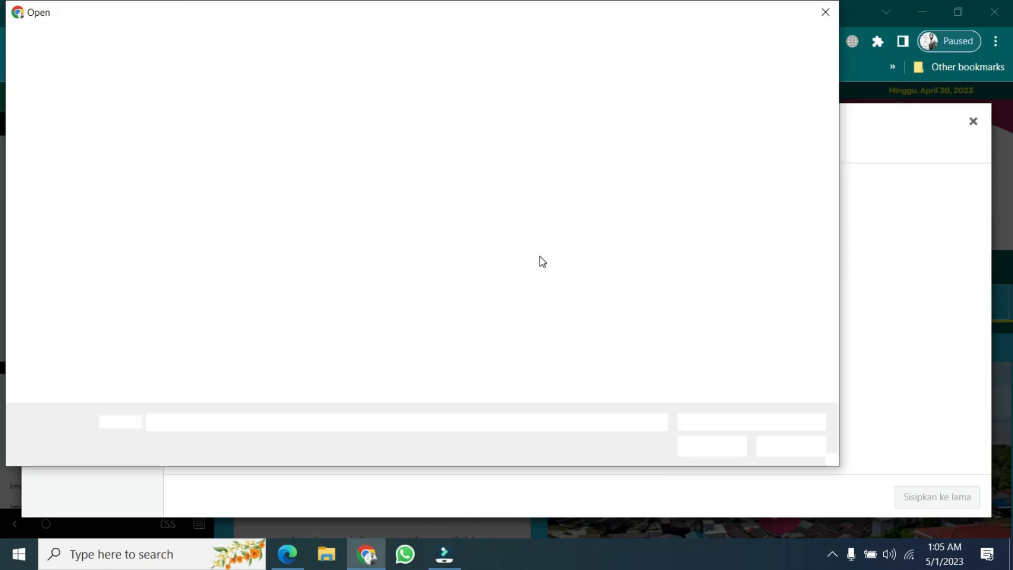
scroll(89, 341, down, 3)
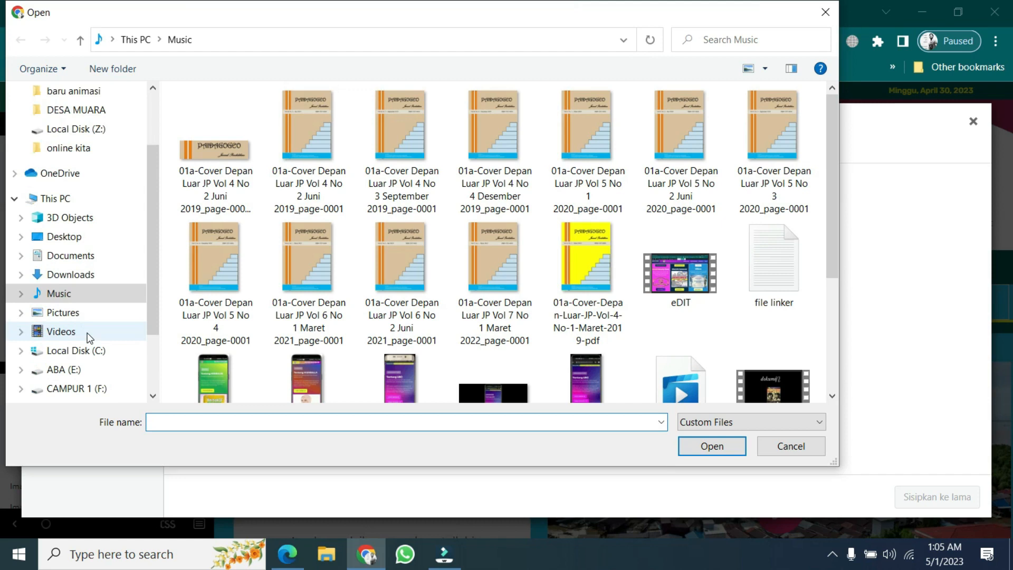
click(81, 369)
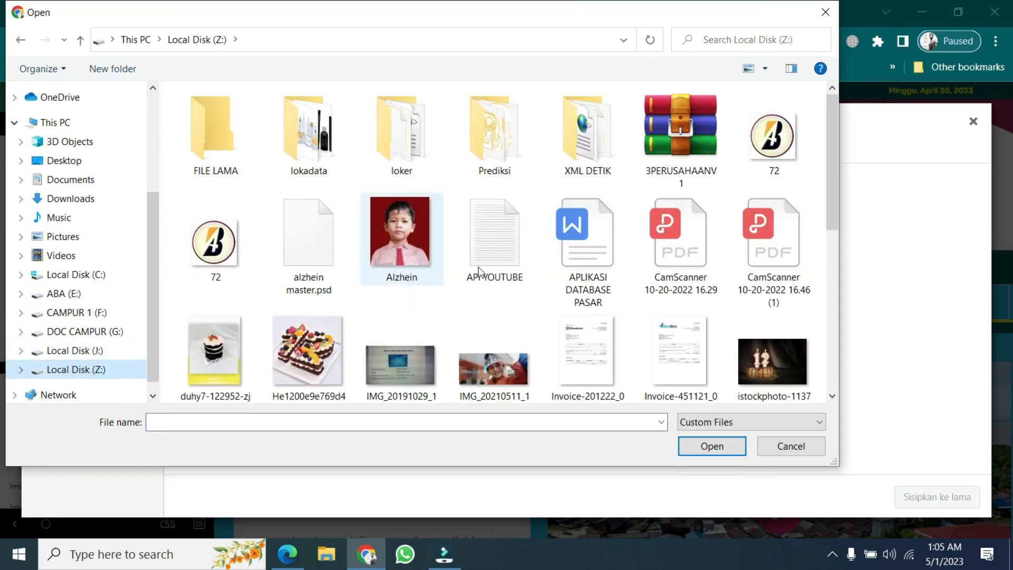
scroll(585, 253, down, 2)
scroll(525, 291, down, 4)
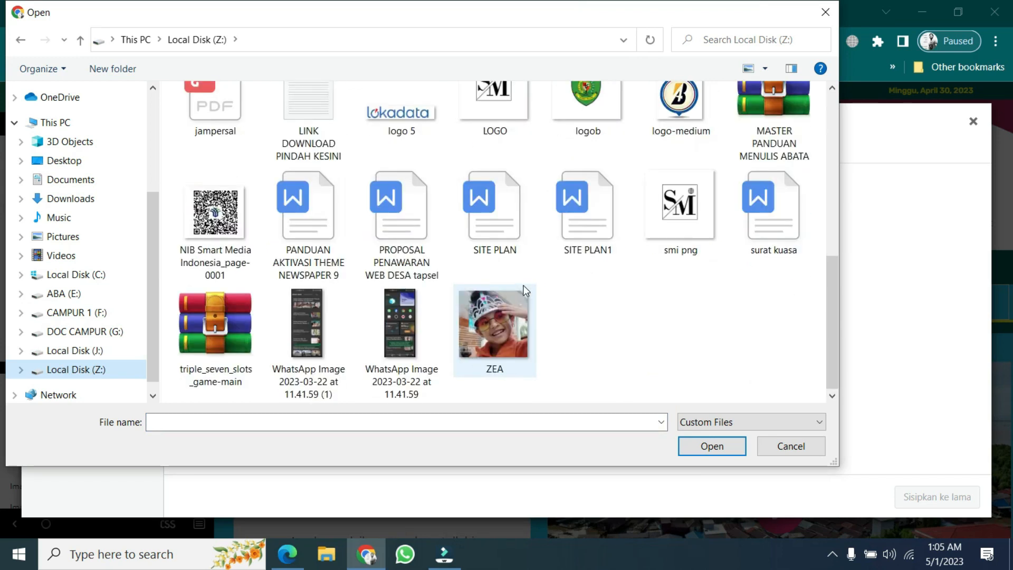
click(98, 352)
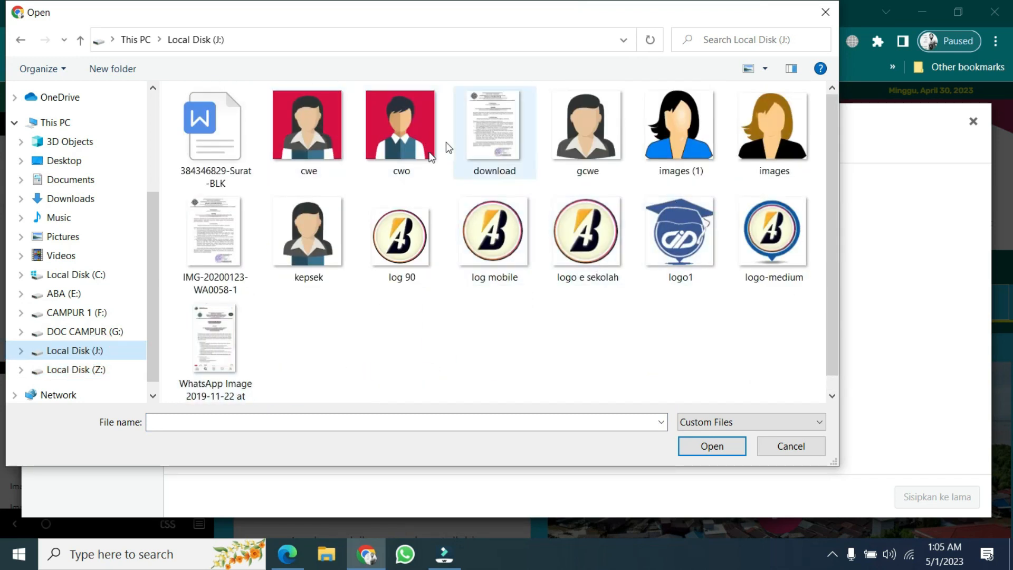
click(420, 119)
click(733, 445)
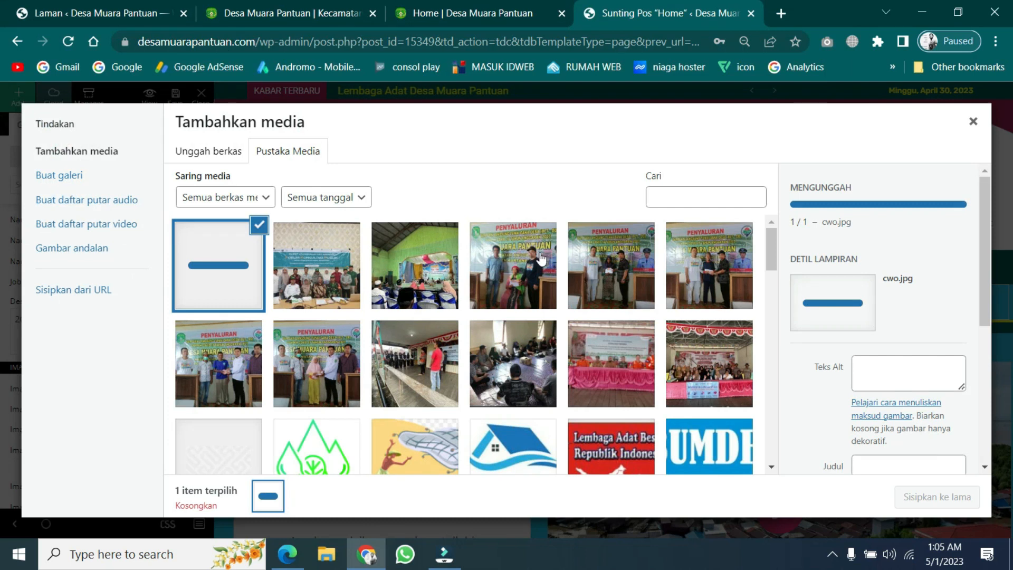
scroll(927, 362, down, 8)
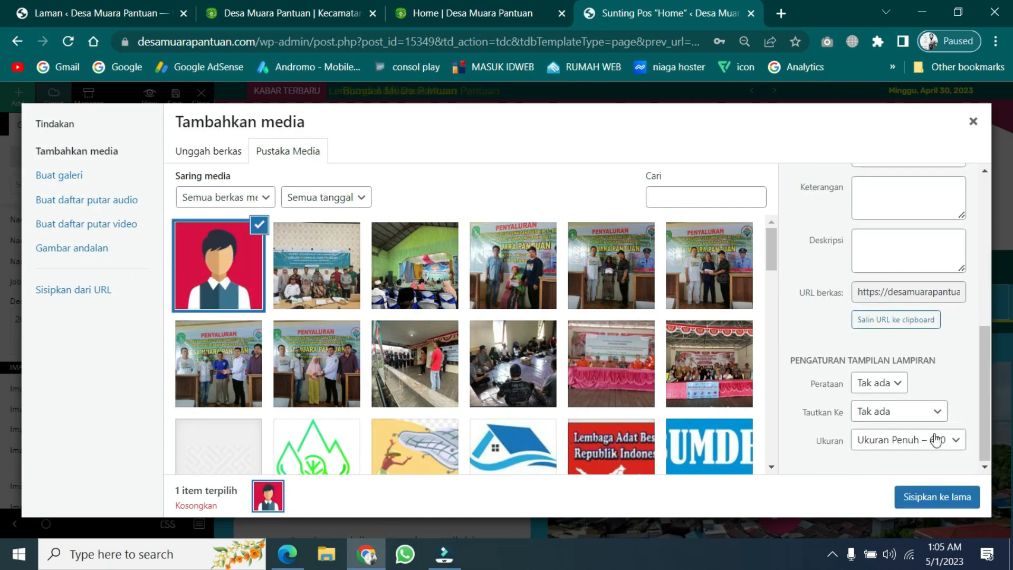
click(956, 501)
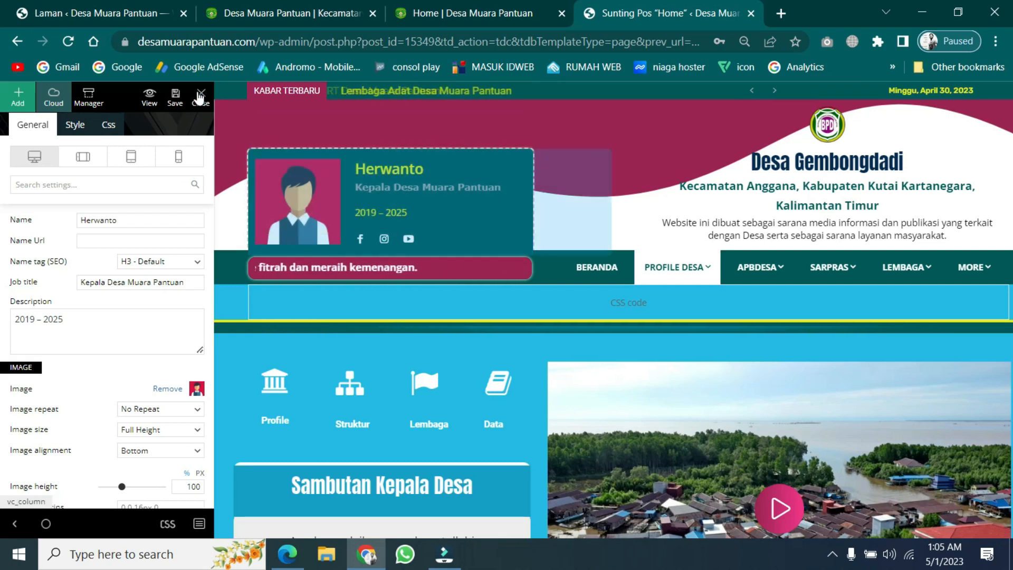
Save the composer changes and reload the published Home page to check the village head's photo.
click(176, 100)
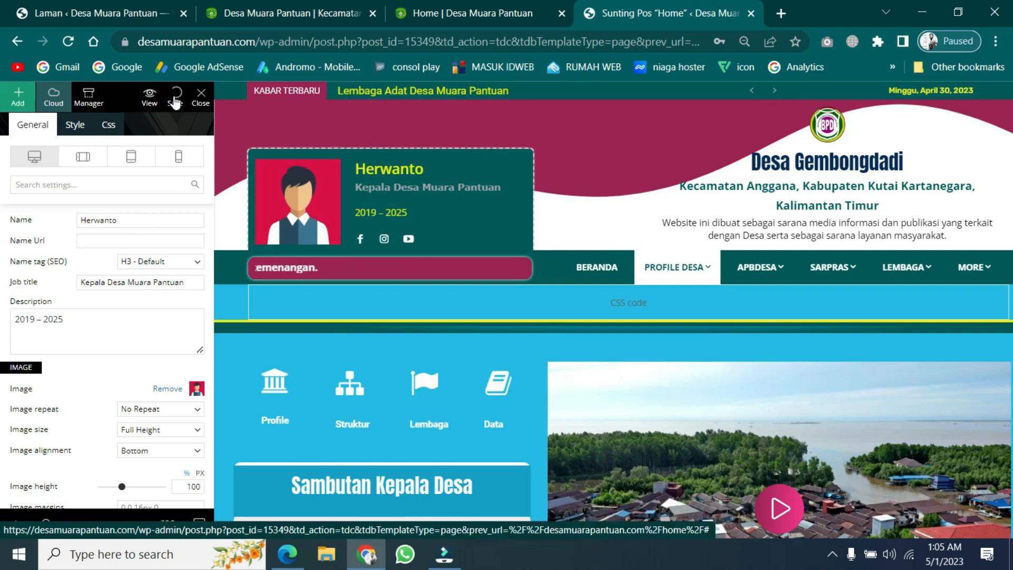
click(479, 15)
click(68, 41)
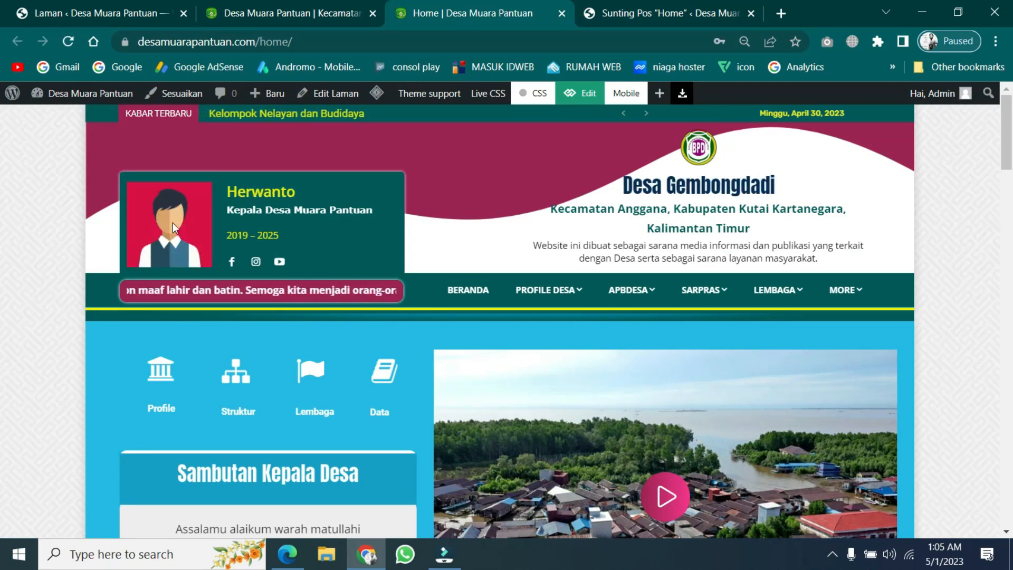
Add a Mail link to the team member card's social icons, first "#" and then the contact's e-mail address, and save the page.
click(642, 12)
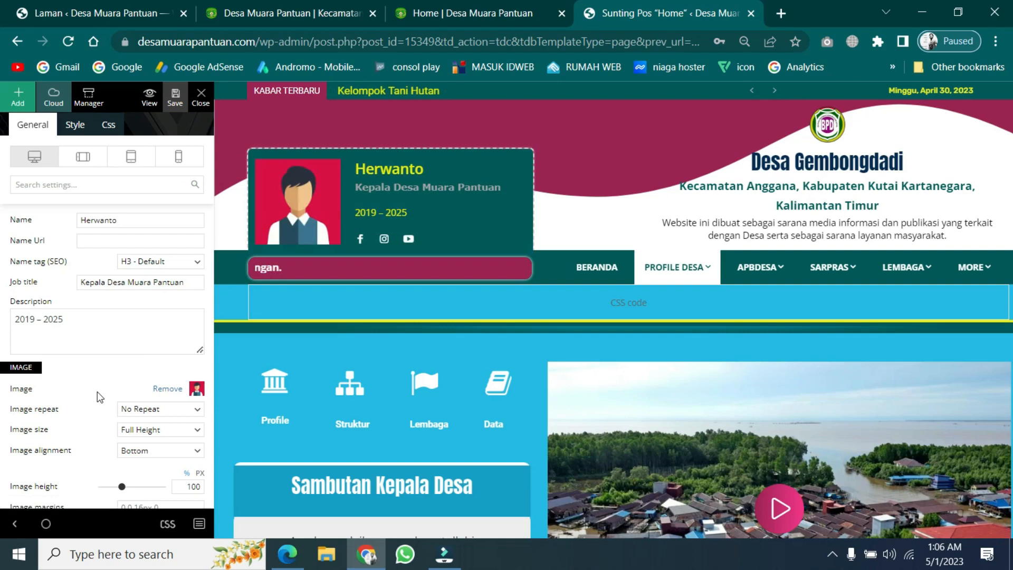
scroll(97, 392, down, 3)
scroll(94, 385, down, 9)
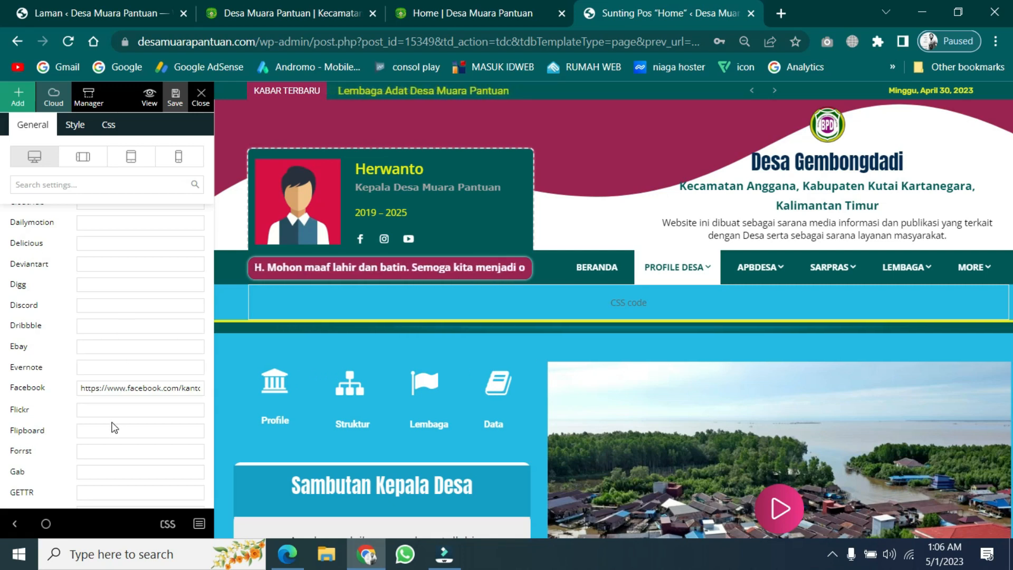
scroll(113, 420, down, 3)
scroll(113, 422, down, 1)
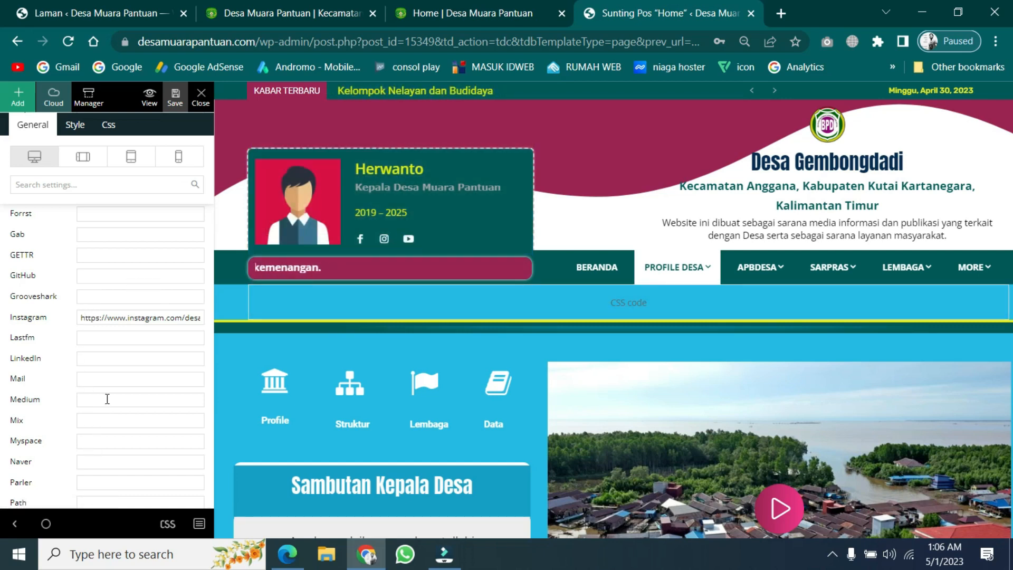
scroll(103, 425, down, 1)
scroll(103, 424, up, 1)
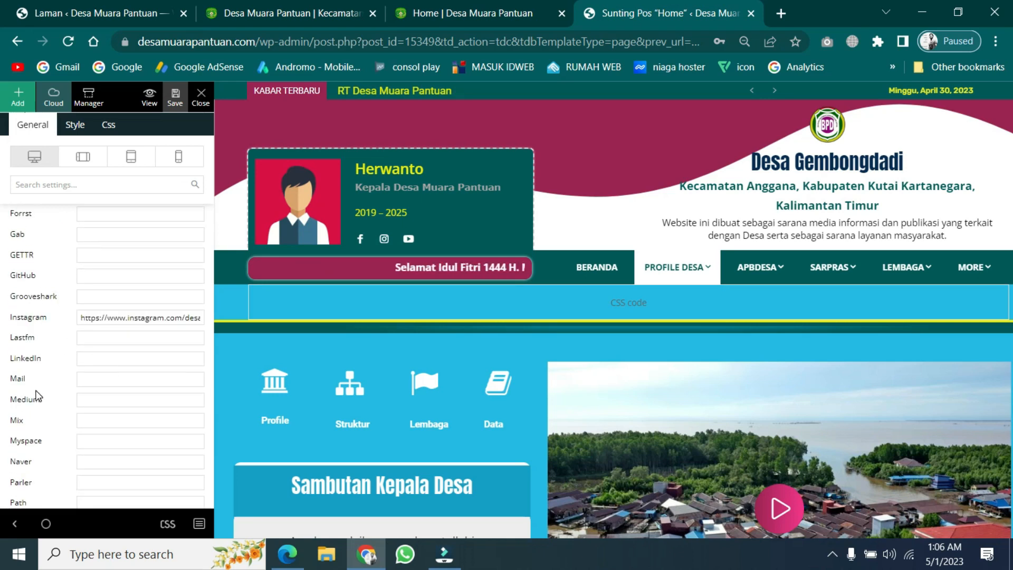
click(127, 378)
text(#)
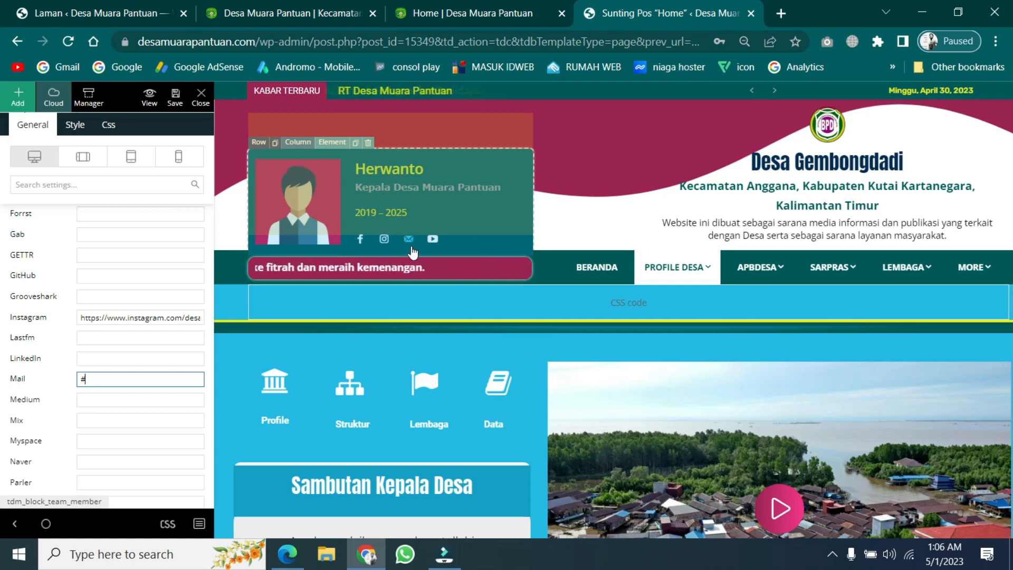
double_click(111, 383)
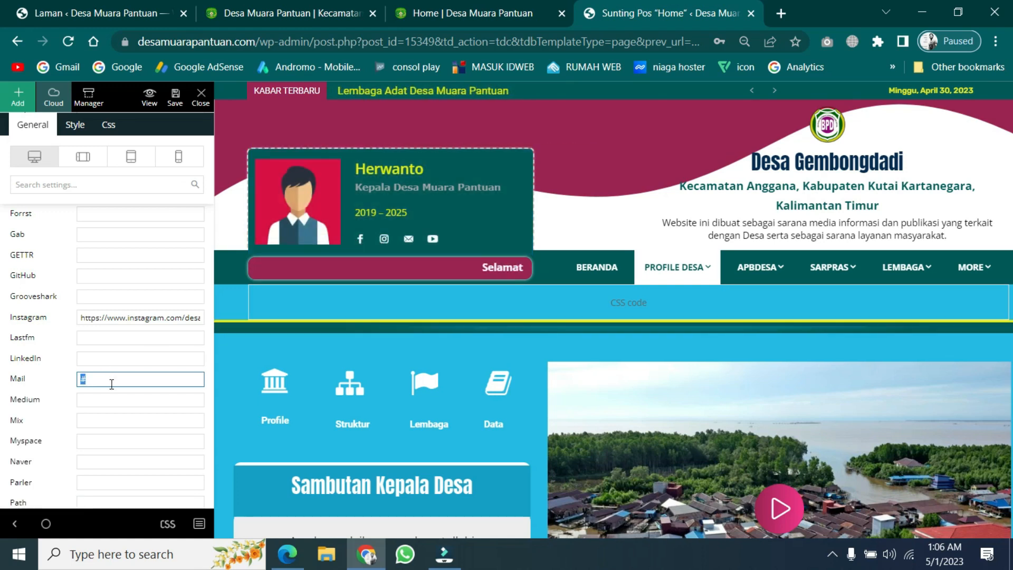
key(ctrl+v)
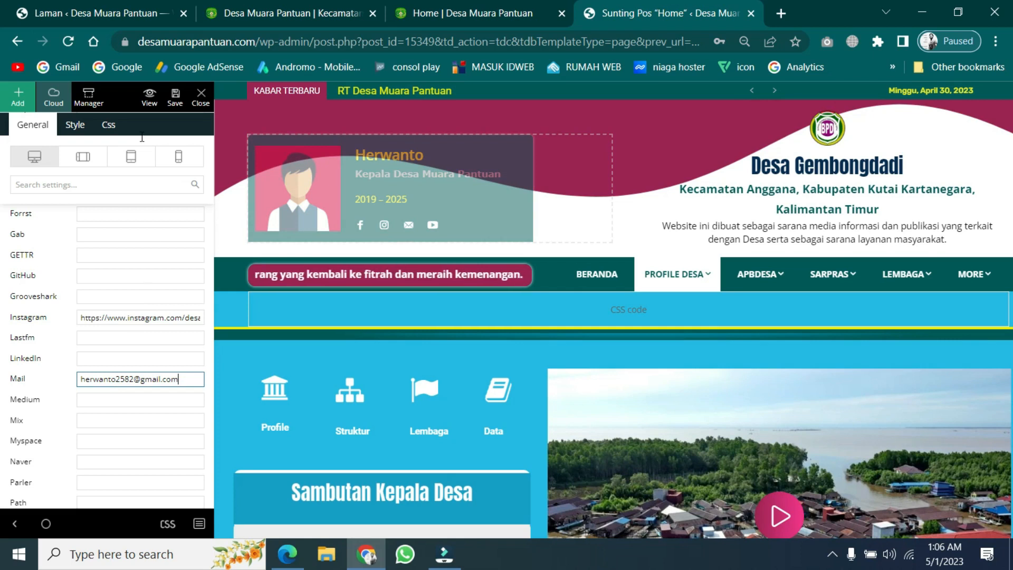
click(177, 97)
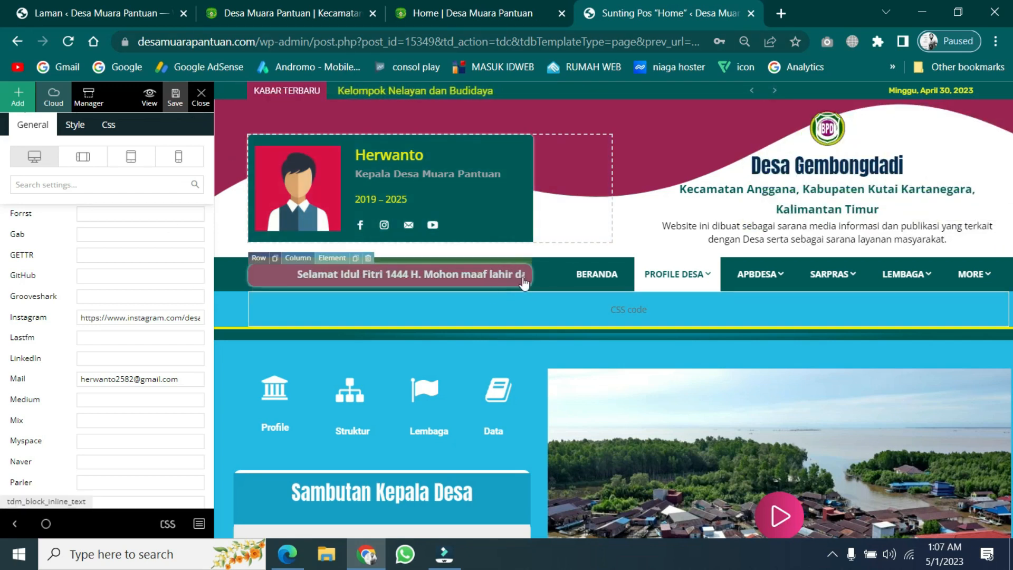
Wrap "Idul Fitri 1444 H." in <b> and </b> tags in the description of the header's scrolling inline text.
click(440, 280)
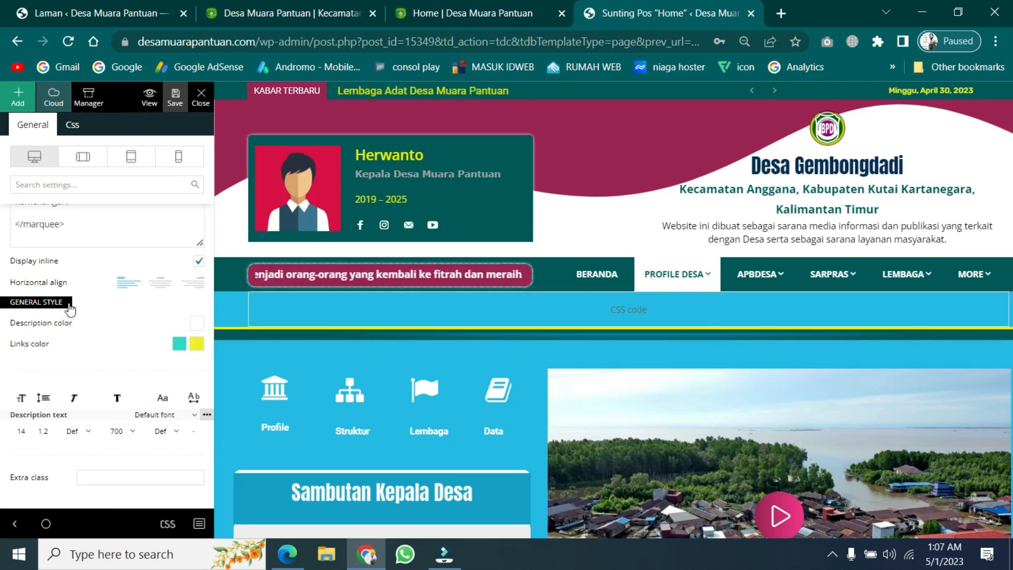
scroll(70, 307, up, 2)
scroll(73, 310, up, 2)
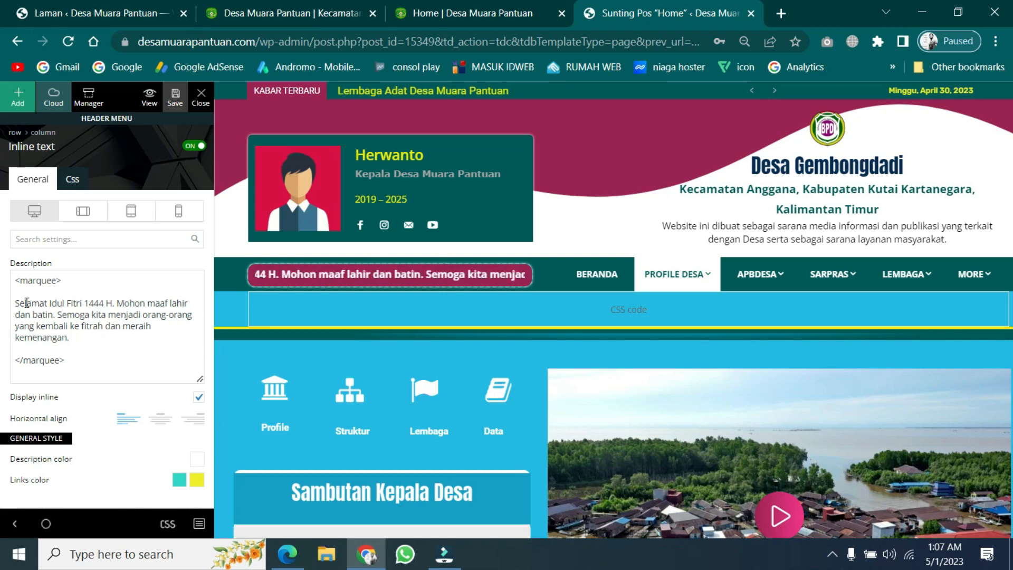
drag(18, 302, 96, 333)
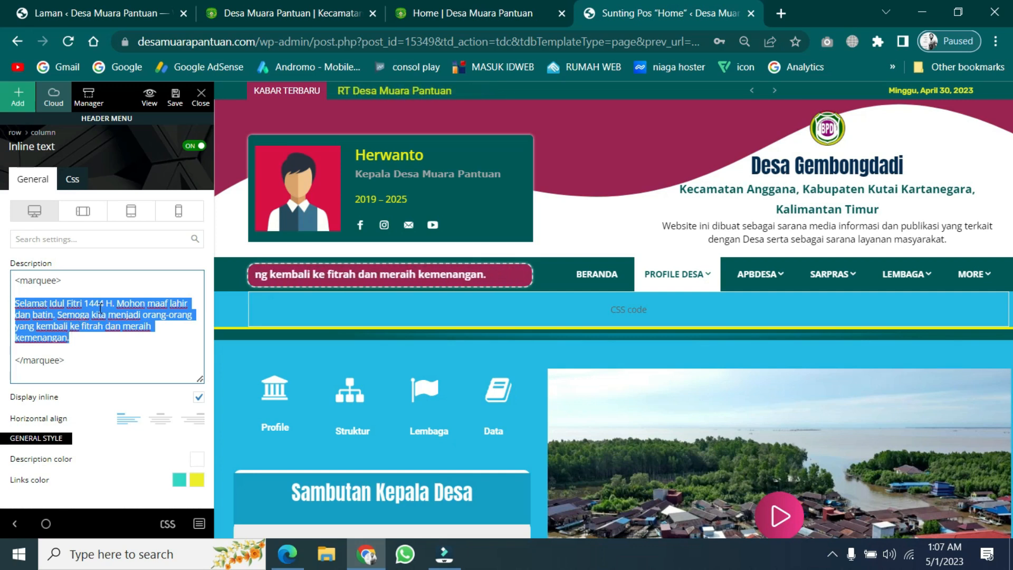
click(55, 314)
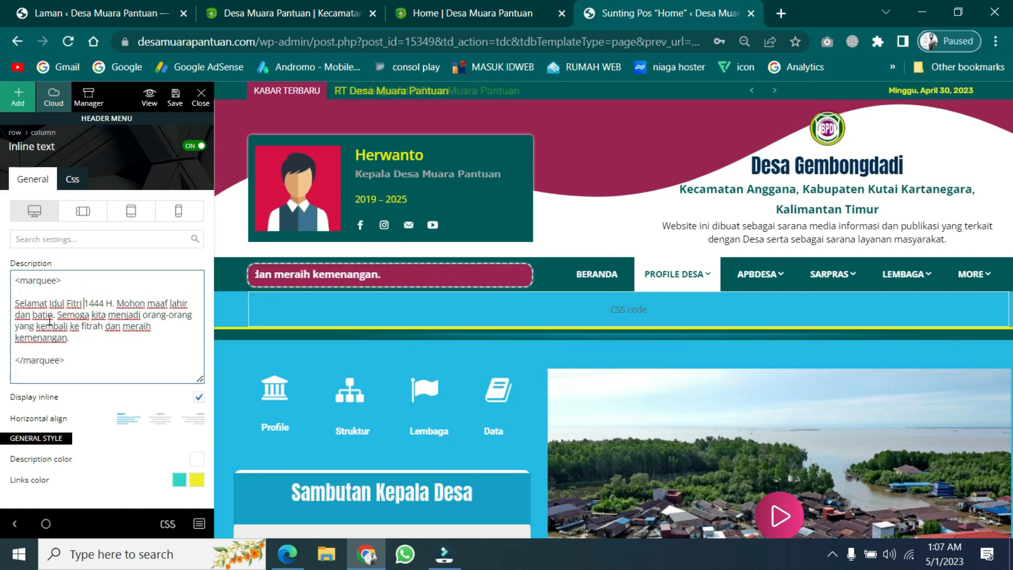
click(48, 304)
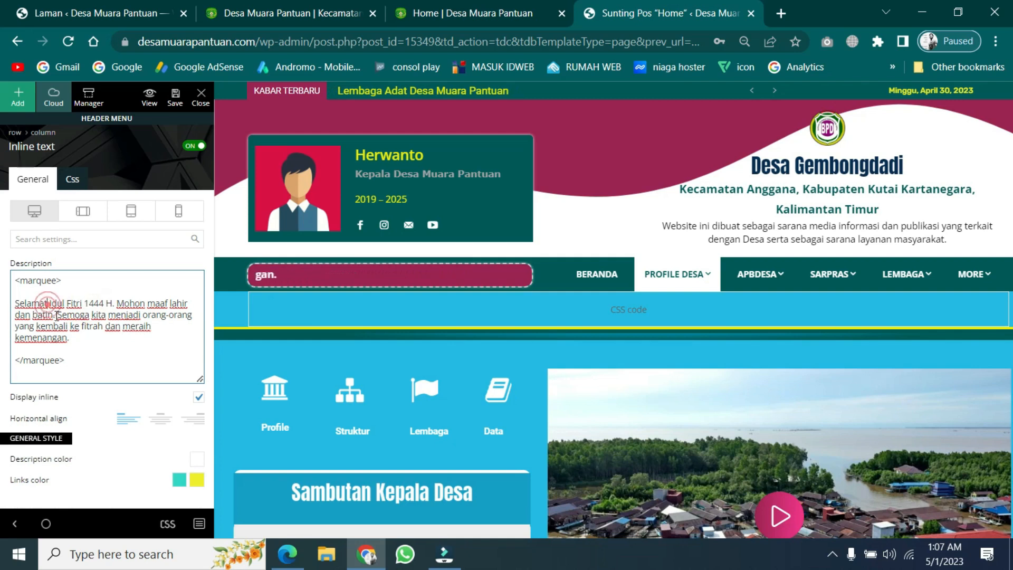
text(<b)
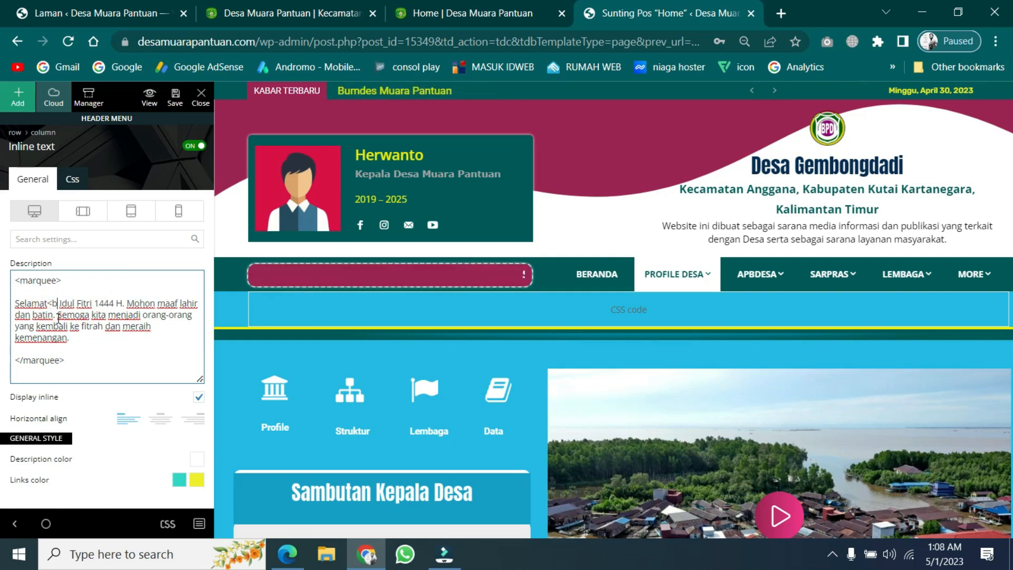
text(>)
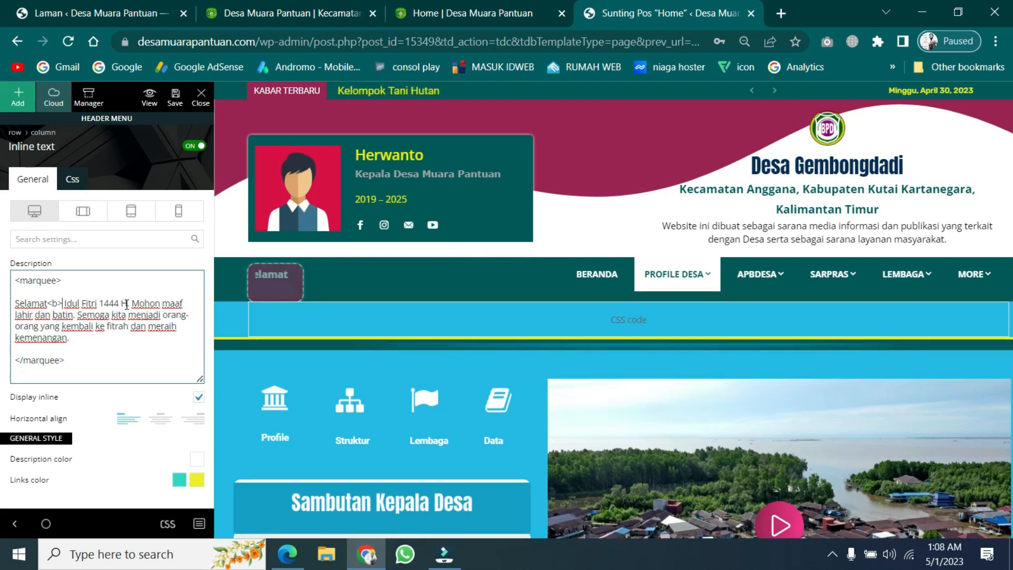
text( </b>)
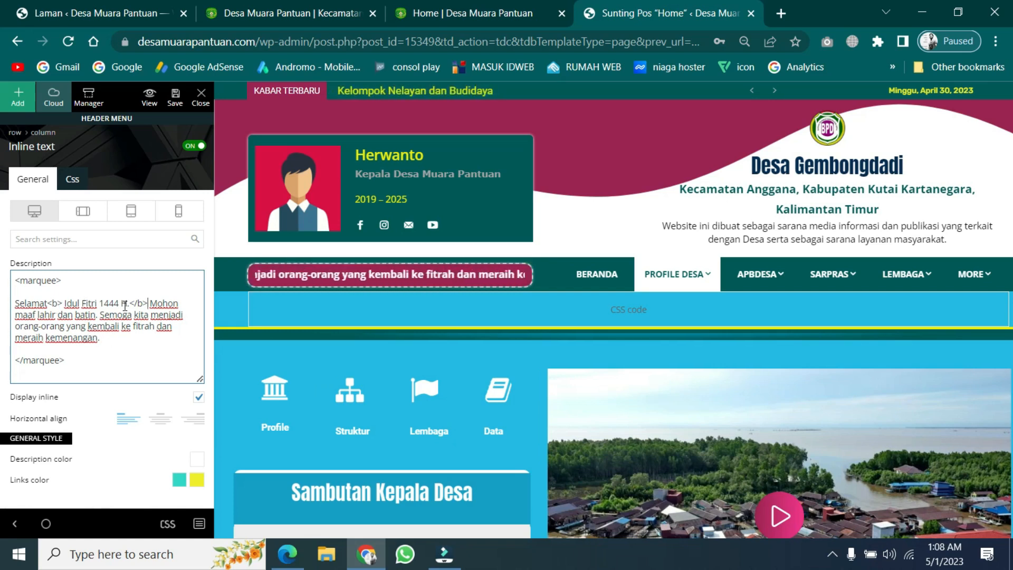
Set the scrolling text's description font weight to 400 - Normal and save the page.
scroll(88, 405, down, 3)
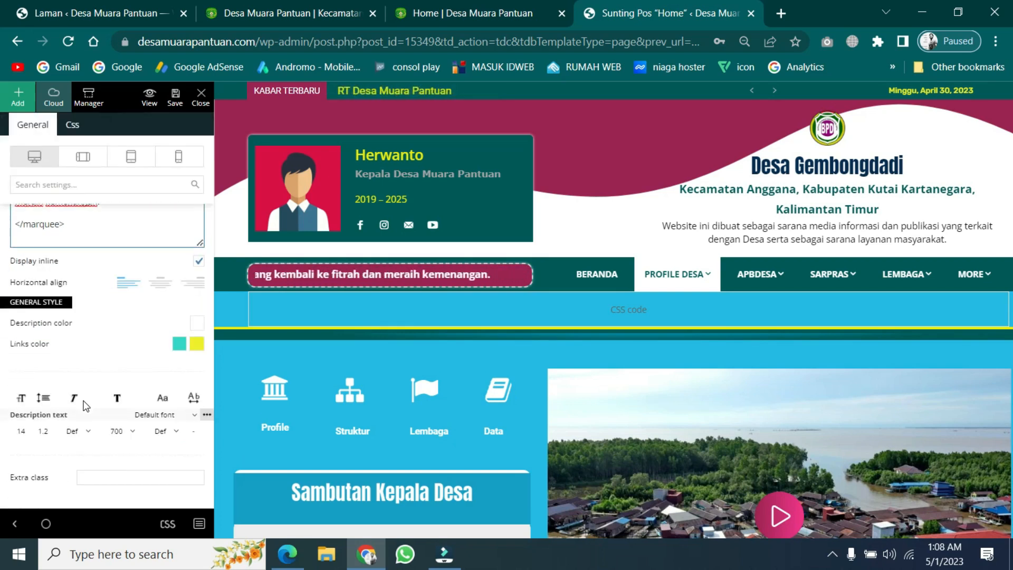
click(135, 432)
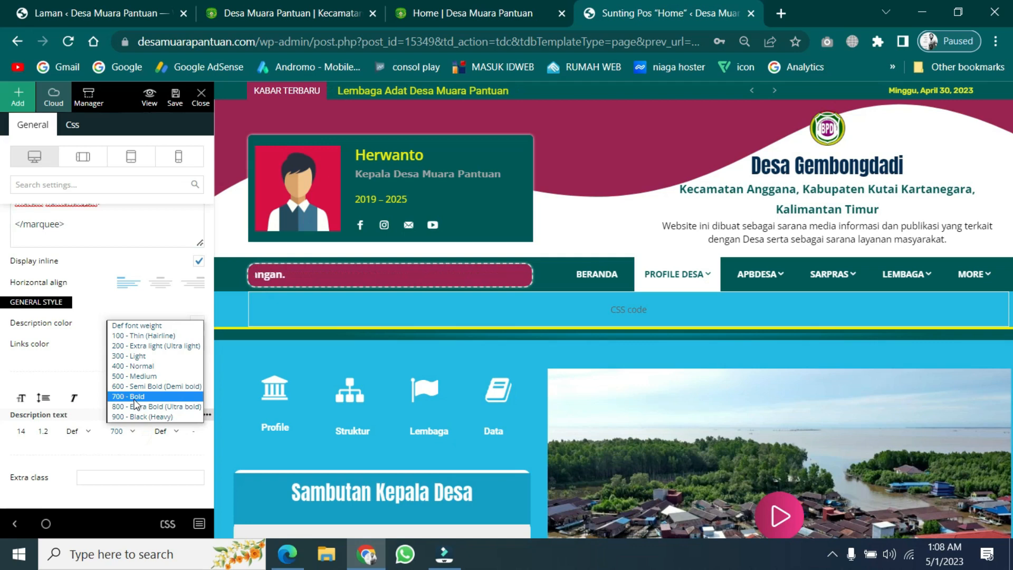
click(143, 366)
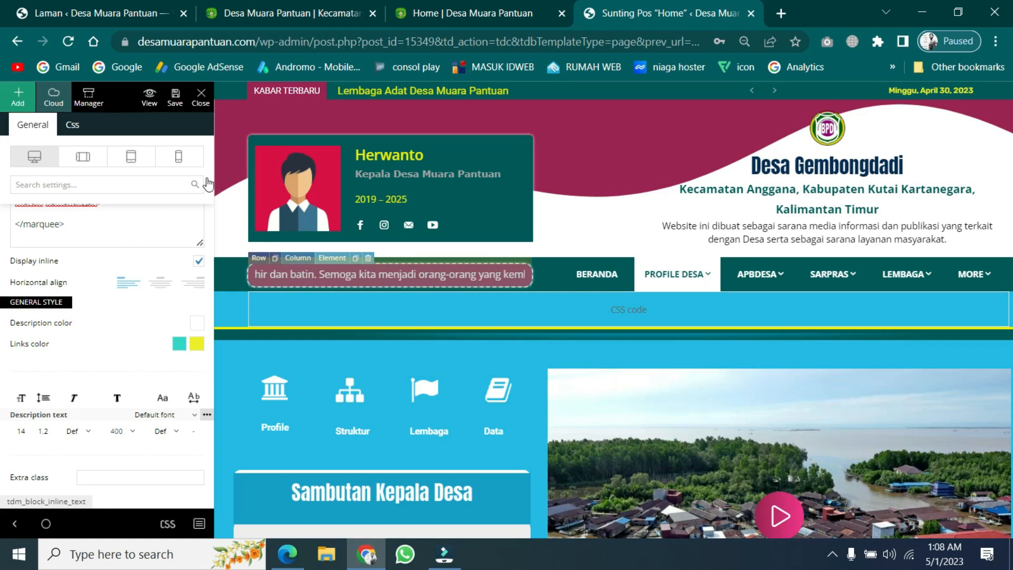
click(175, 101)
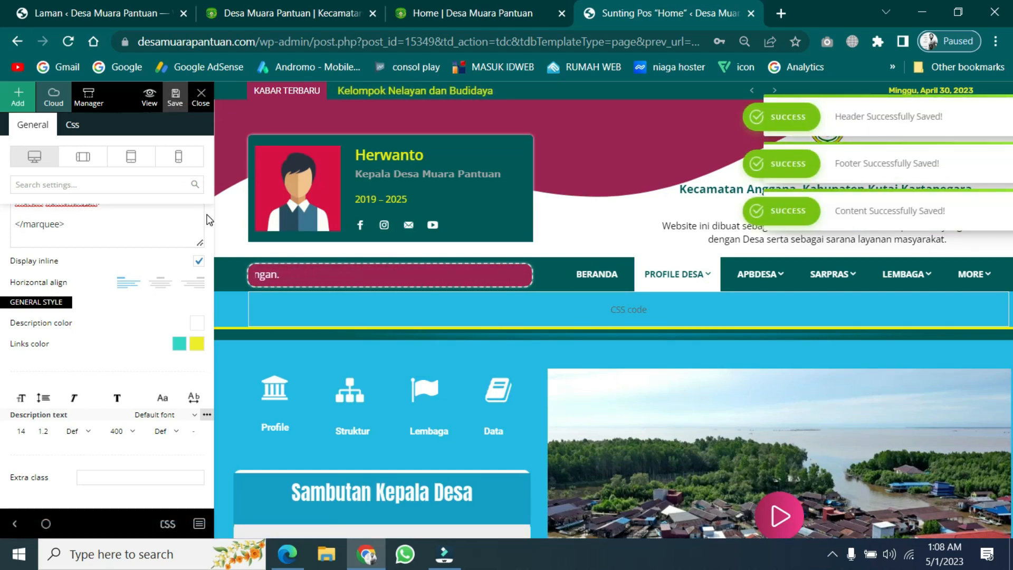
Replace the announcement between the marquee tags with "Pada tanggal 30 mei kita akan mengadakan musrembang di duku cempaka".
scroll(22, 253, up, 2)
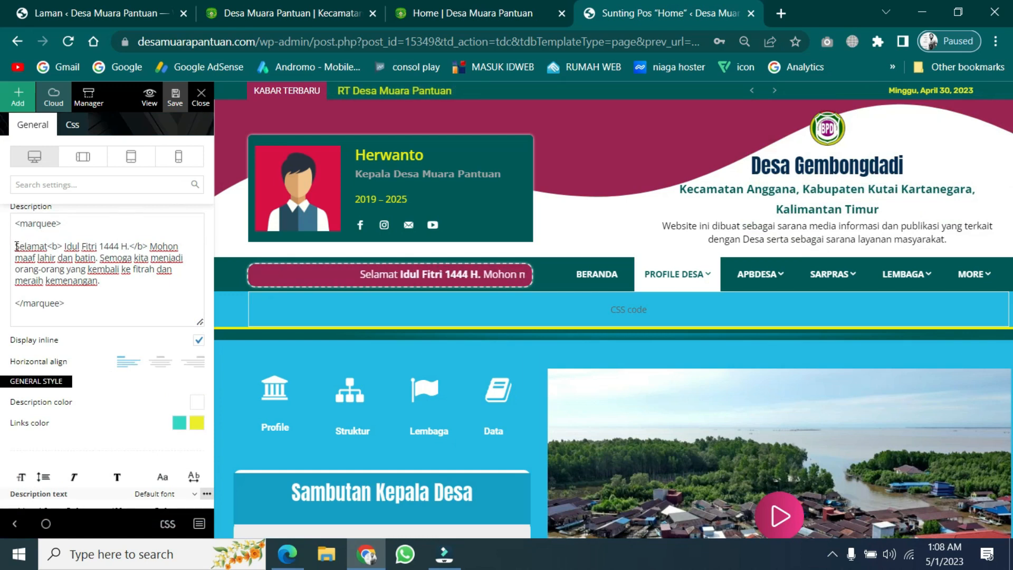
drag(14, 246, 109, 284)
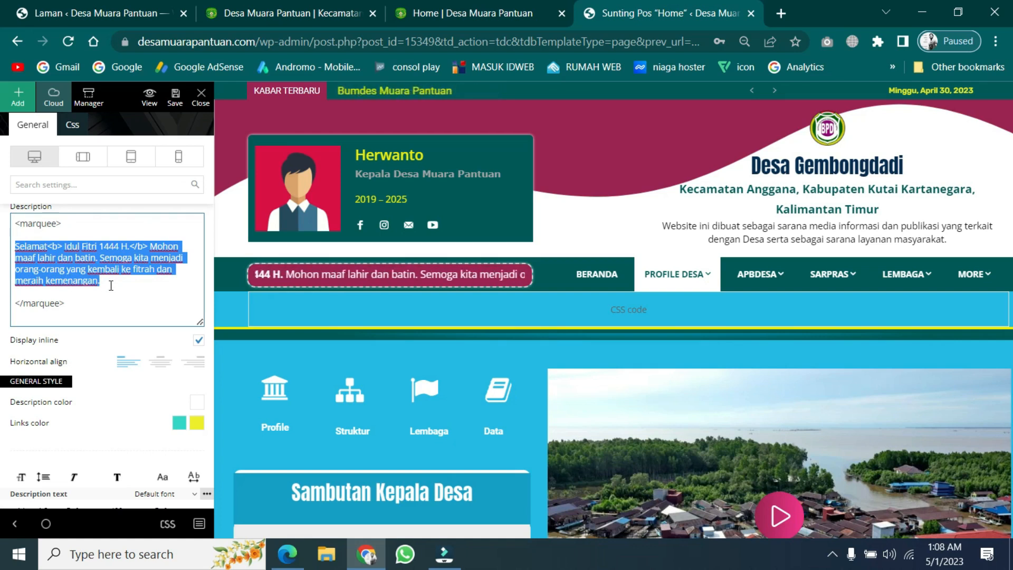
text(Pada tanggal 30)
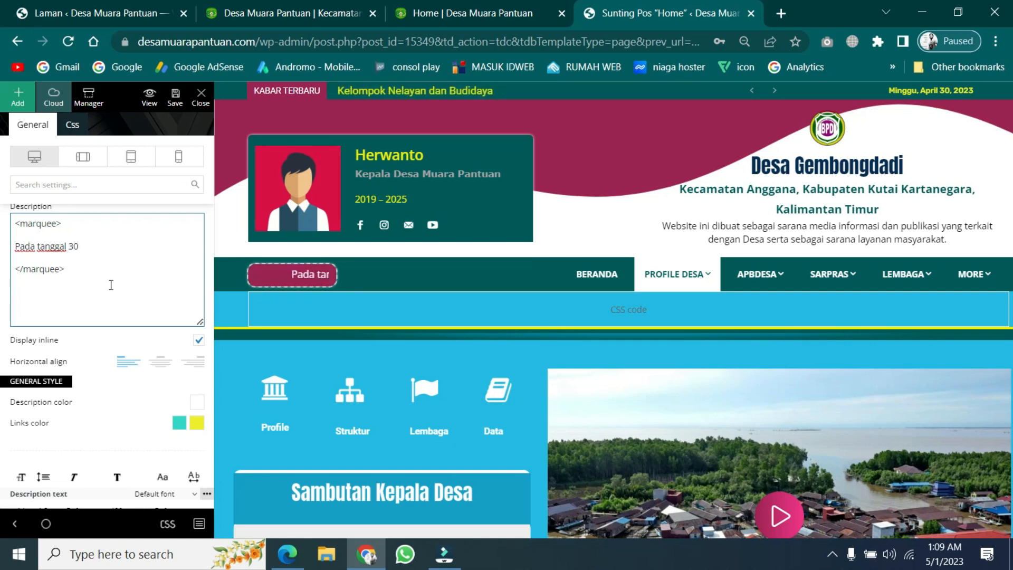
text(mei kita akan menga)
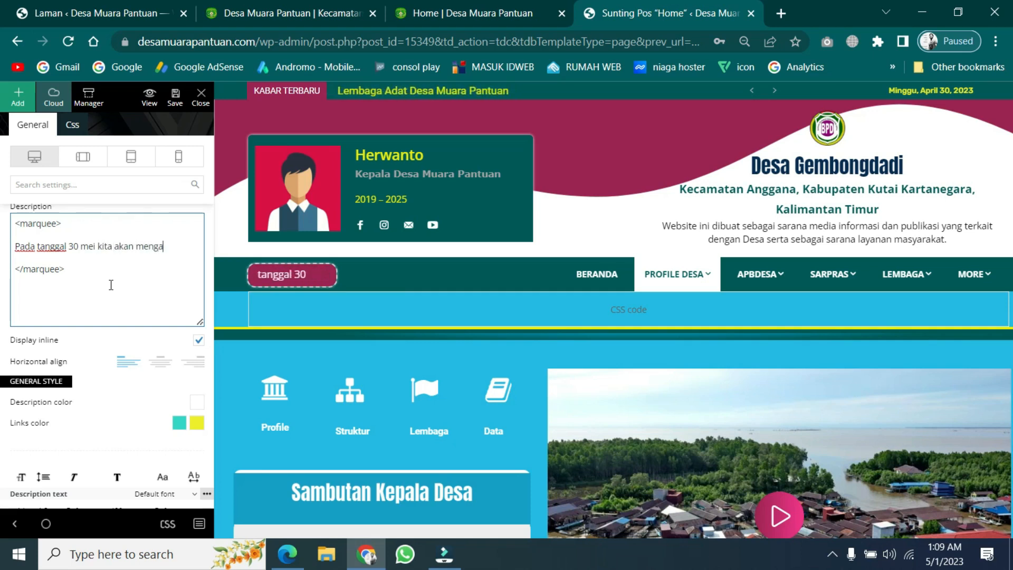
text(dakan mus)
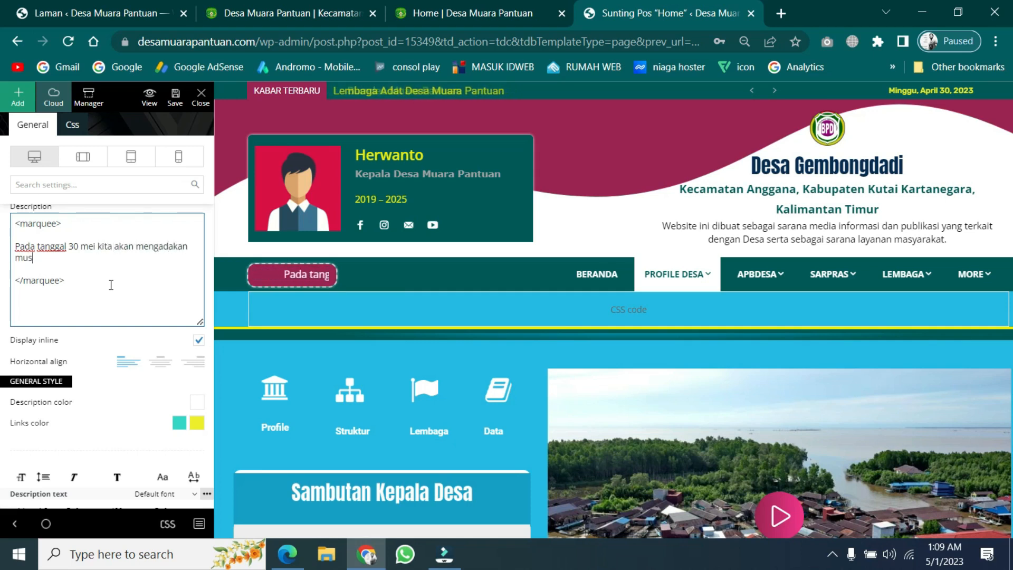
text(rembang di duku)
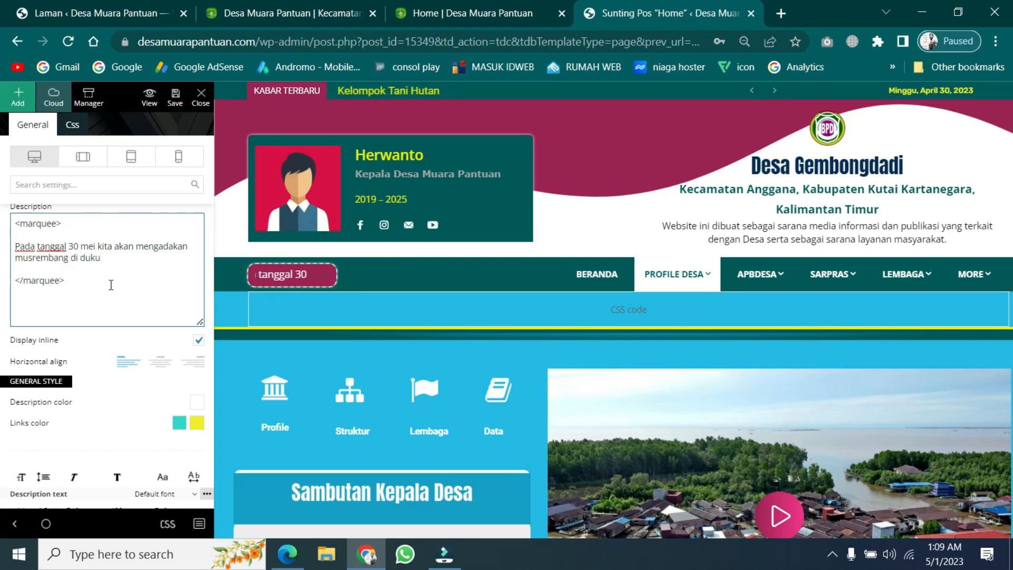
text( ce)
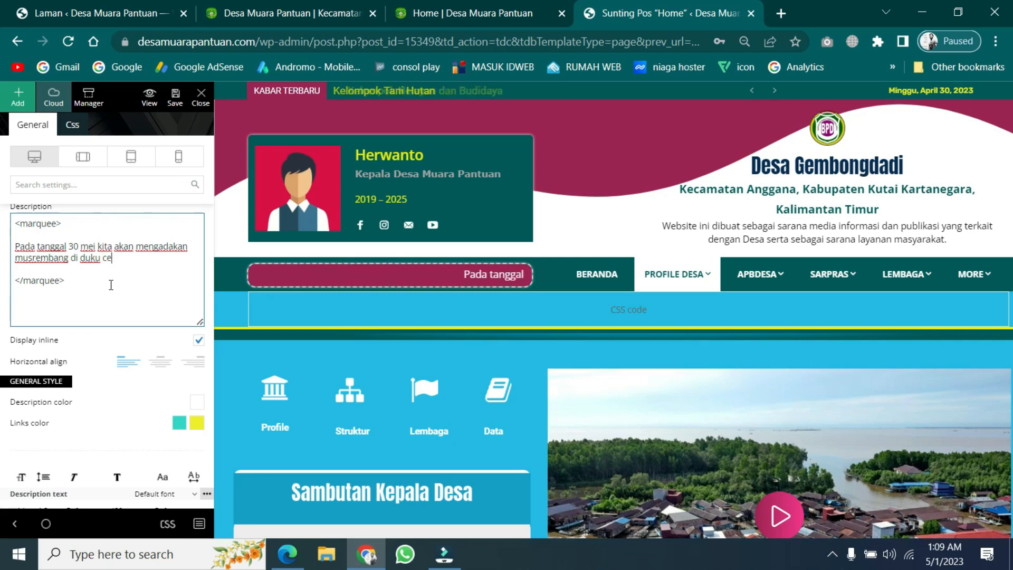
text(mpaka)
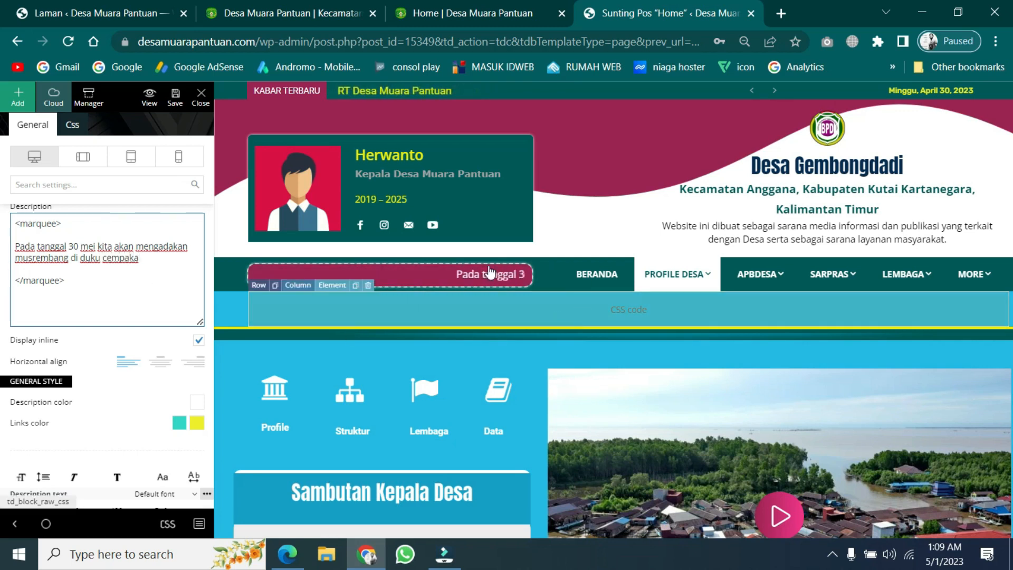
Save the composer changes and reload the published Home page to check the scrolling announcement, returning to the composer.
click(174, 95)
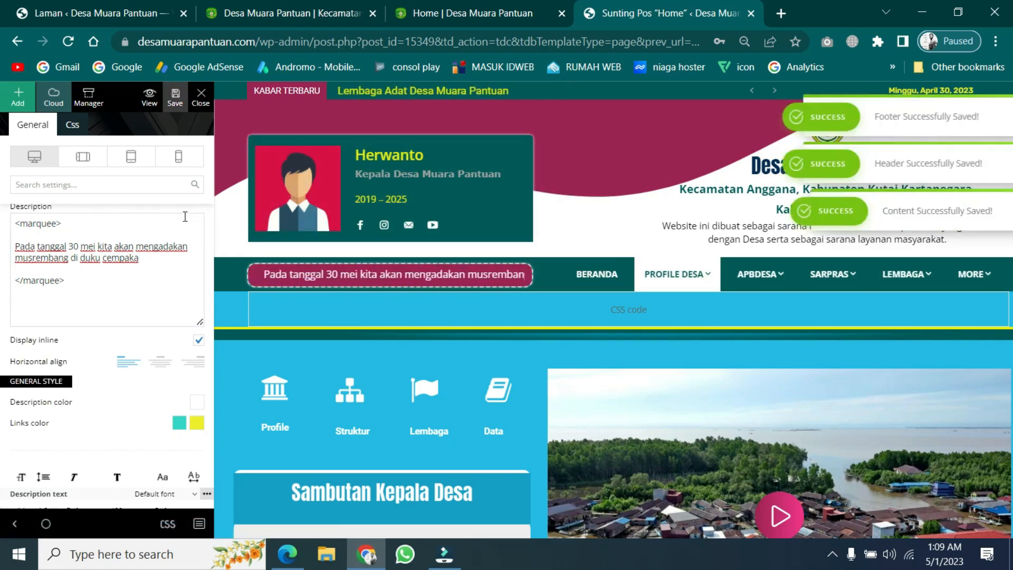
click(432, 15)
click(65, 39)
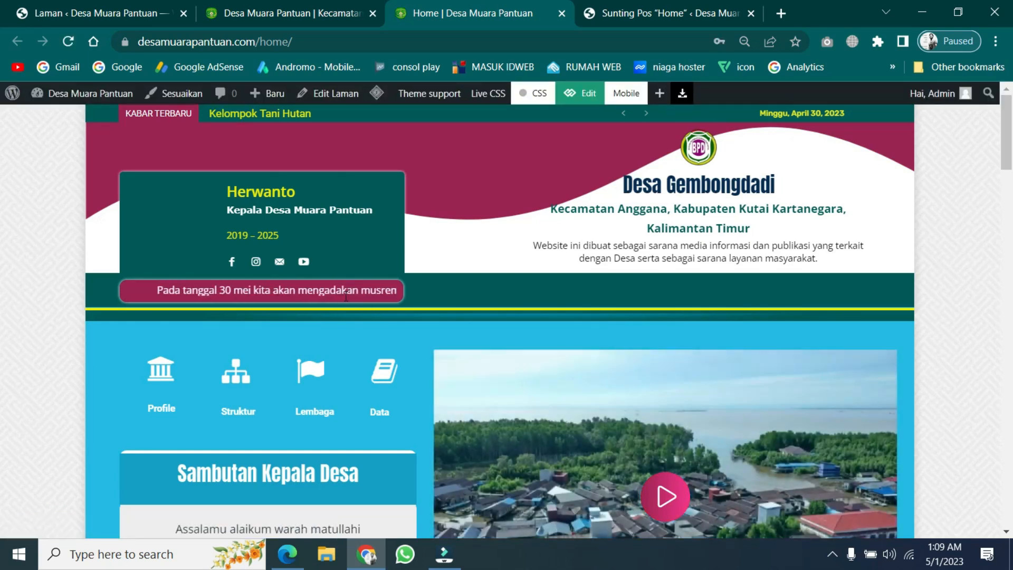
key(ctrl+Tab)
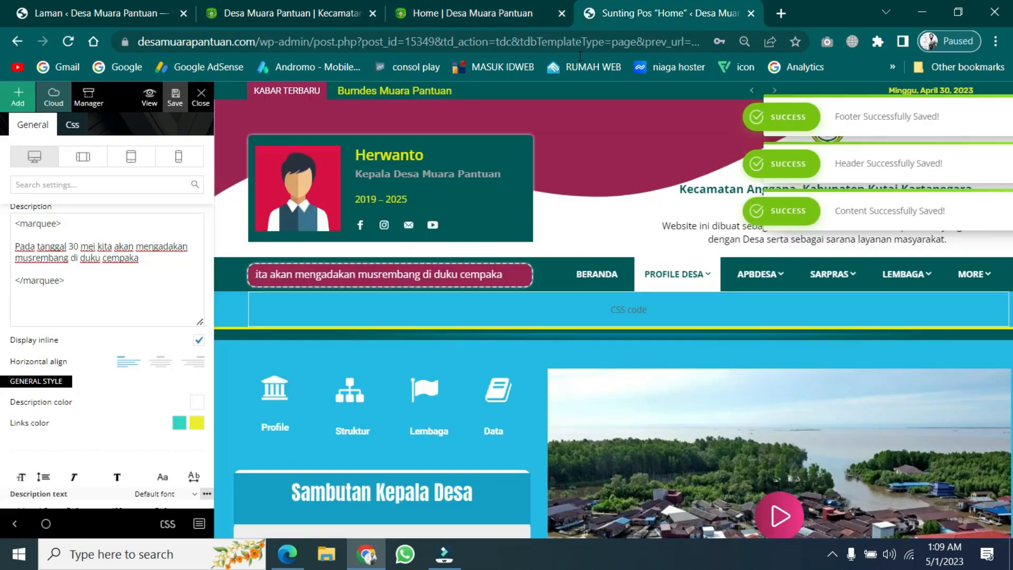
Examine the icon choices for the Profile icon box with the icon library filter set to All, keeping the current icon.
scroll(642, 406, down, 5)
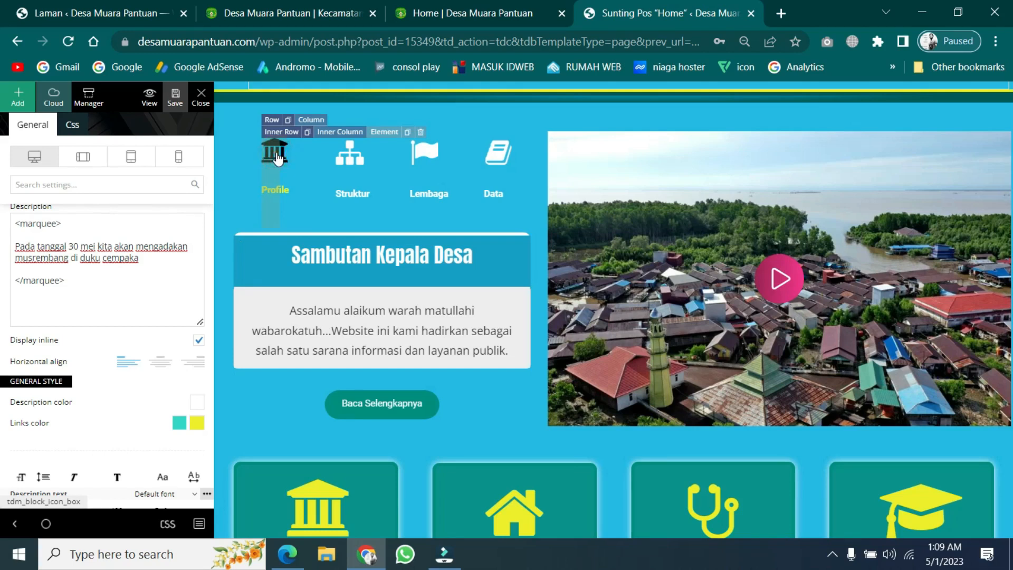
click(276, 157)
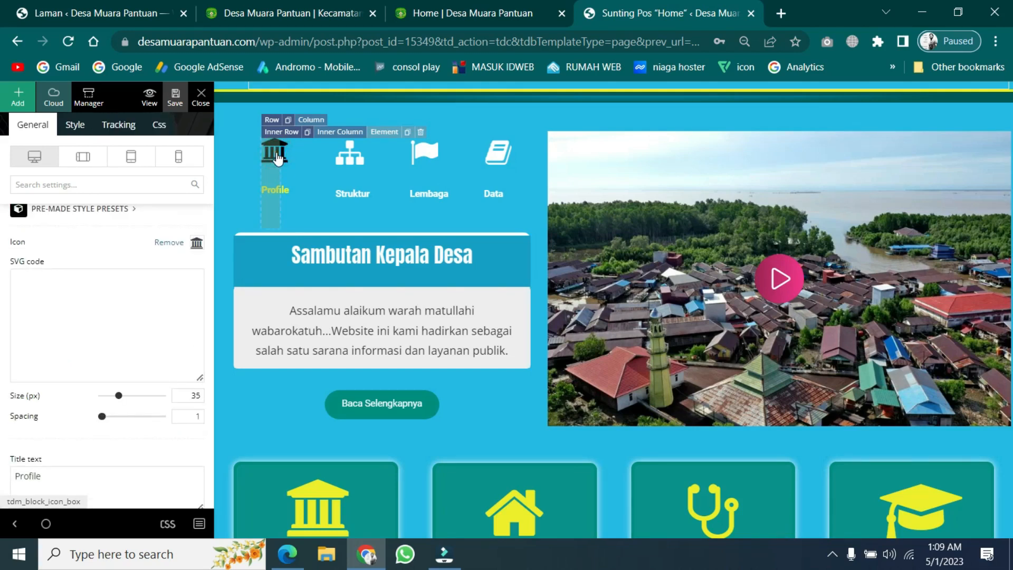
scroll(76, 338, up, 1)
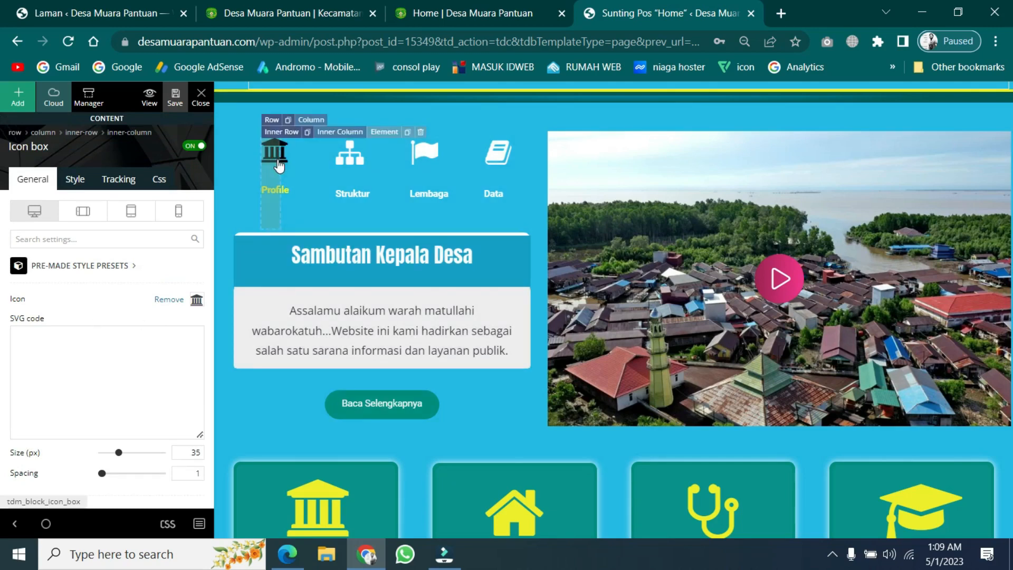
click(196, 301)
scroll(106, 390, down, 10)
scroll(106, 390, down, 5)
click(191, 327)
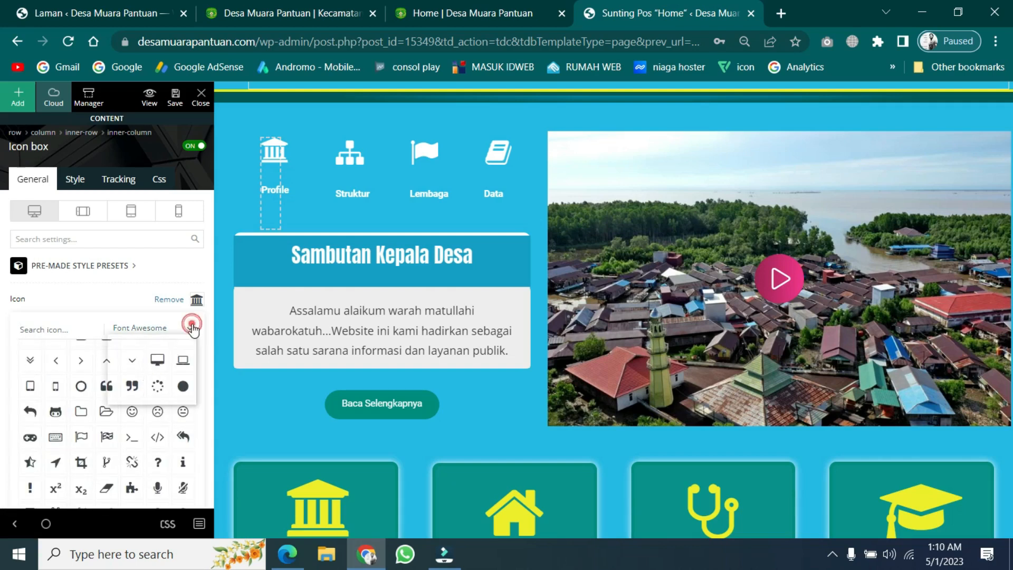
click(139, 351)
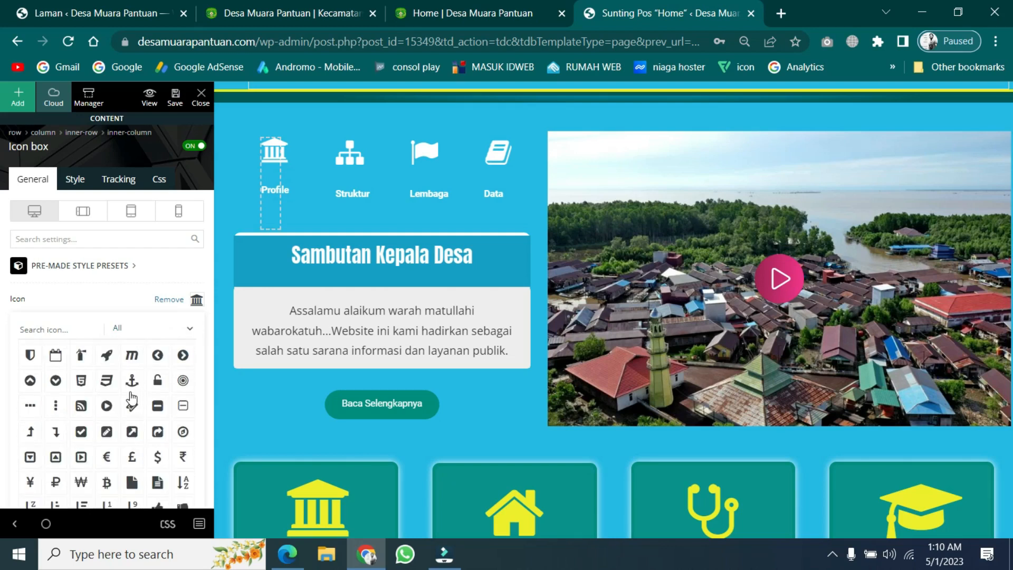
scroll(132, 397, down, 3)
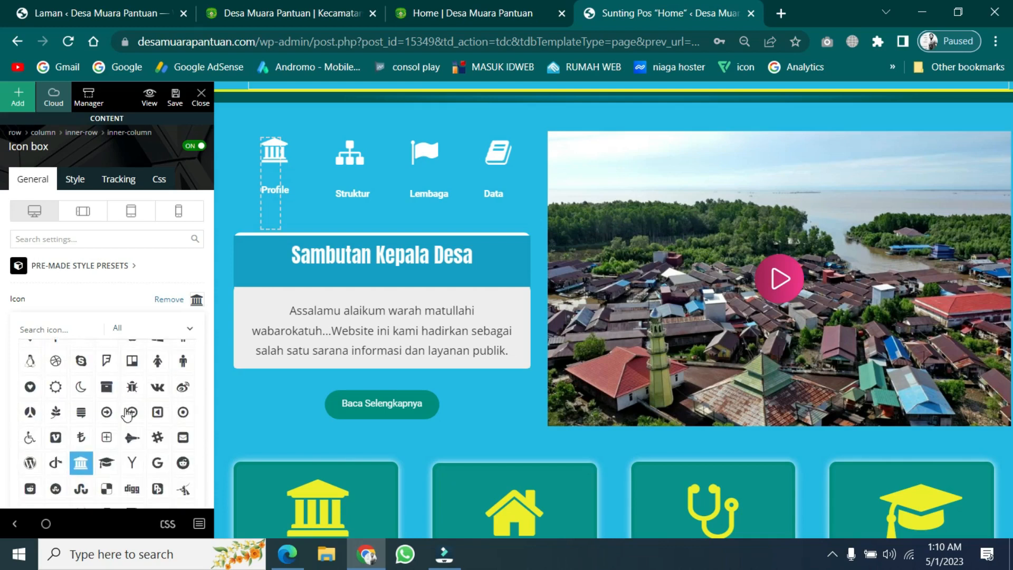
click(100, 297)
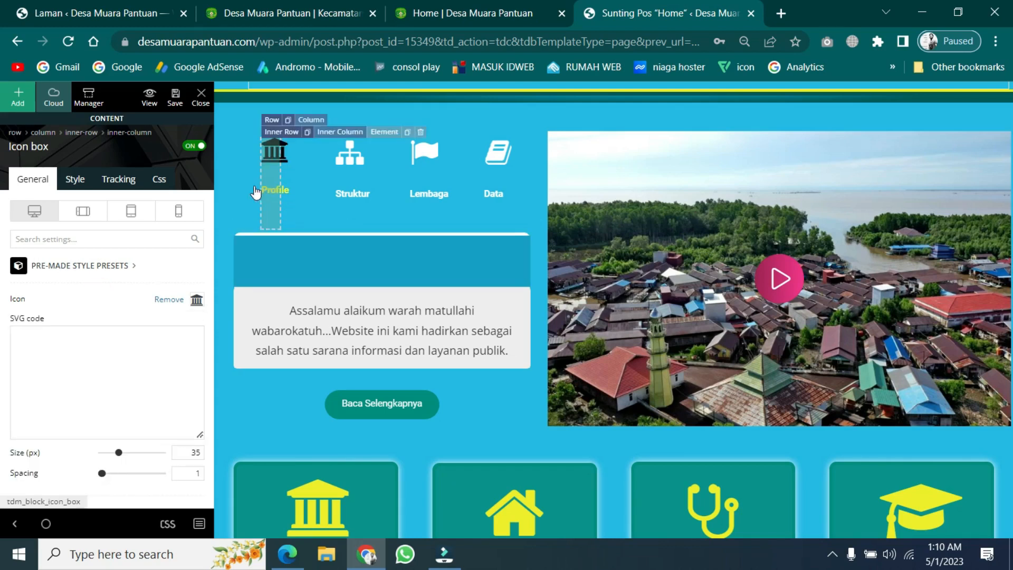
Set the Profile icon box's button URL to open in a new window, and look at the published Home page.
scroll(54, 372, down, 4)
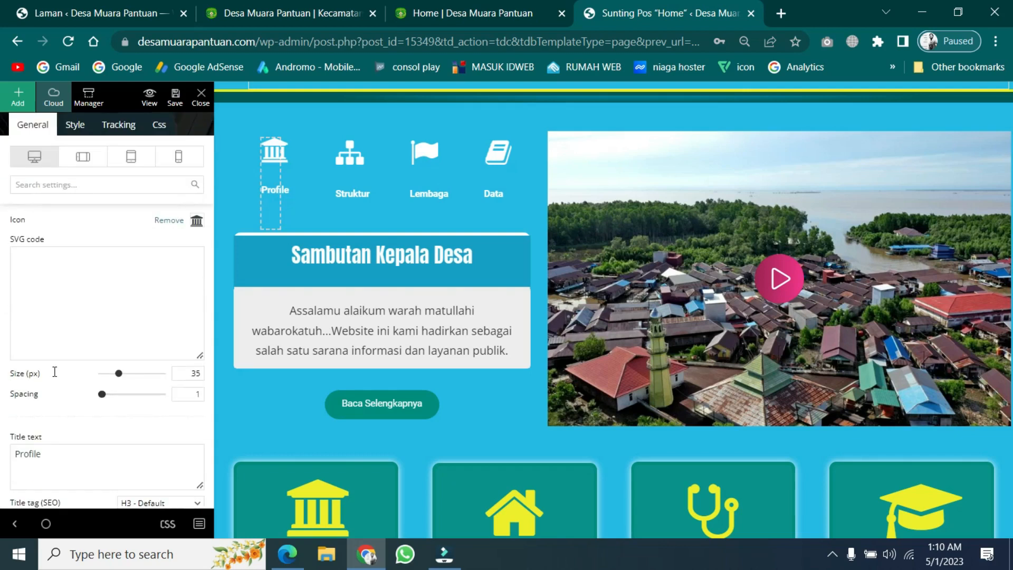
click(49, 295)
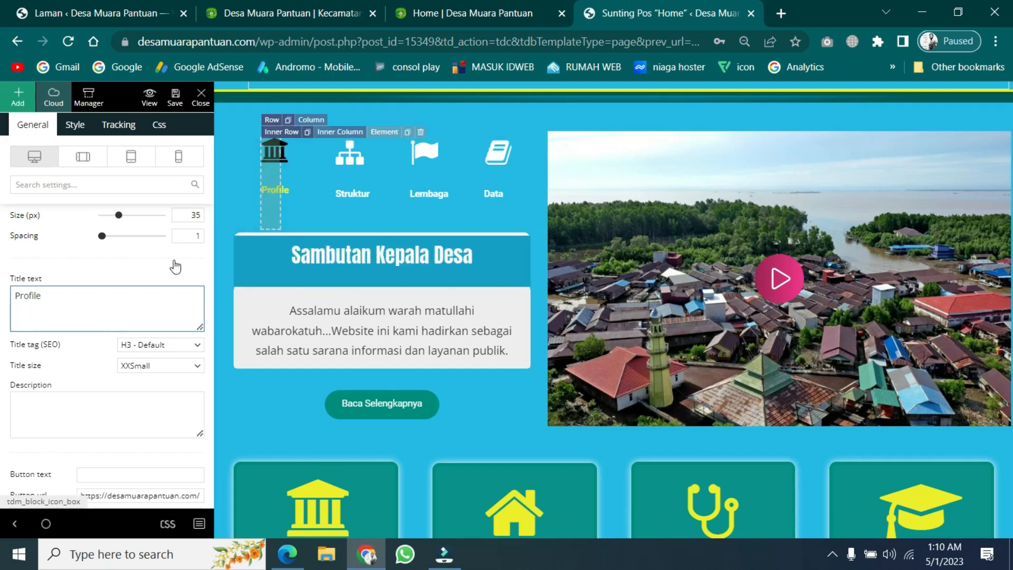
scroll(97, 340, down, 3)
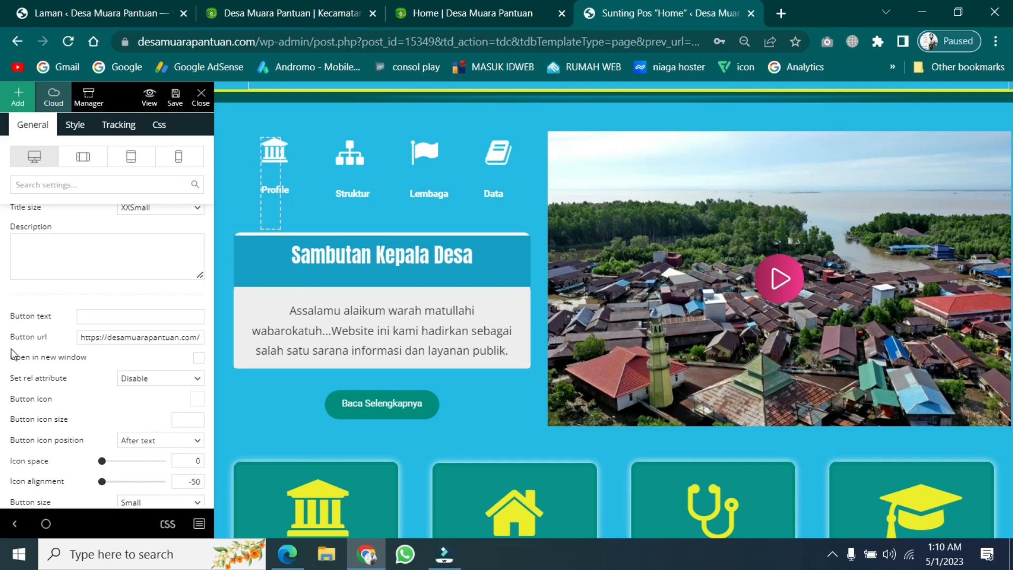
click(159, 336)
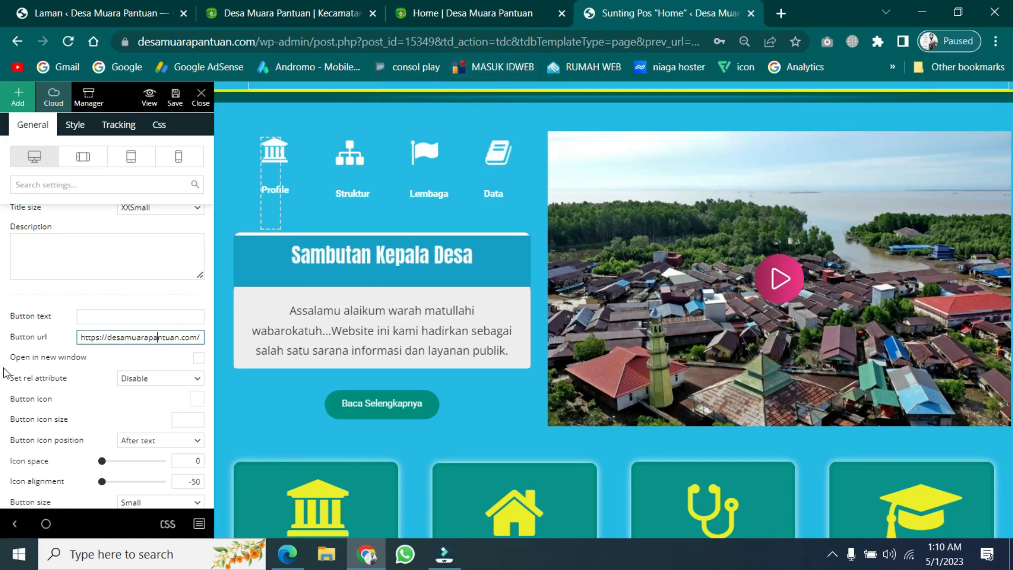
click(200, 358)
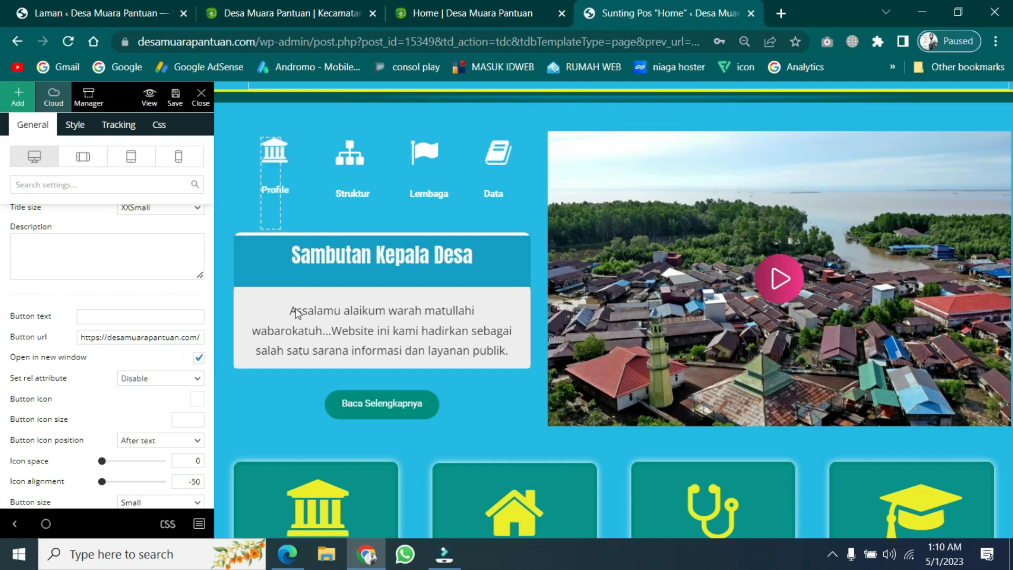
click(466, 14)
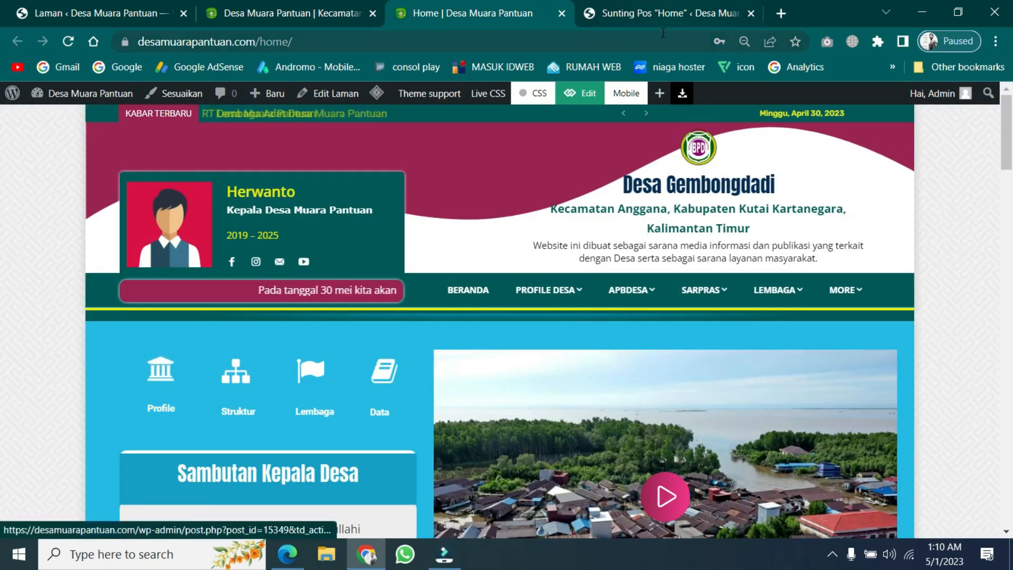
click(654, 14)
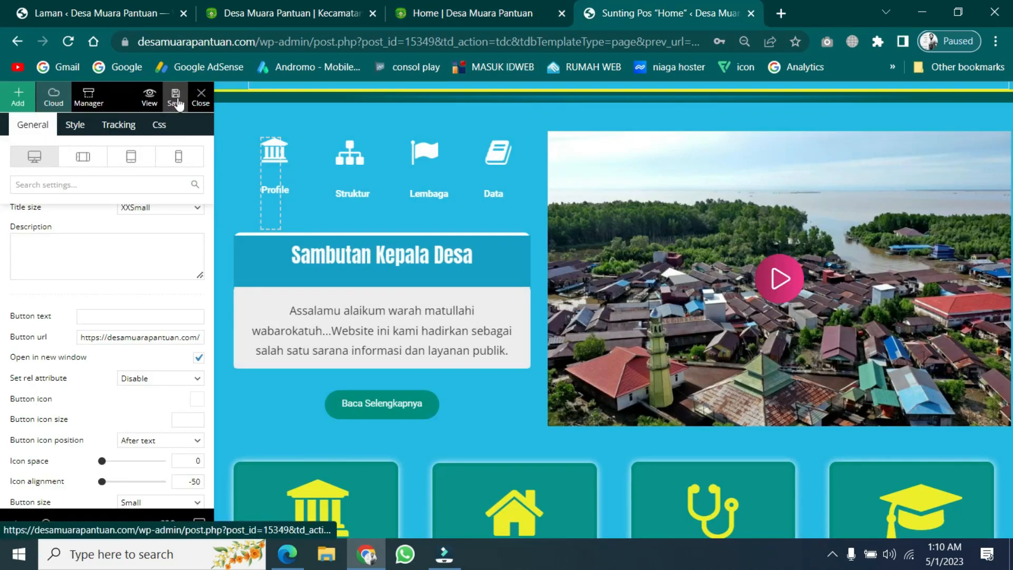
Open the inline text below the Sambutan Kepala Desa heading and select its whole description.
scroll(141, 382, down, 3)
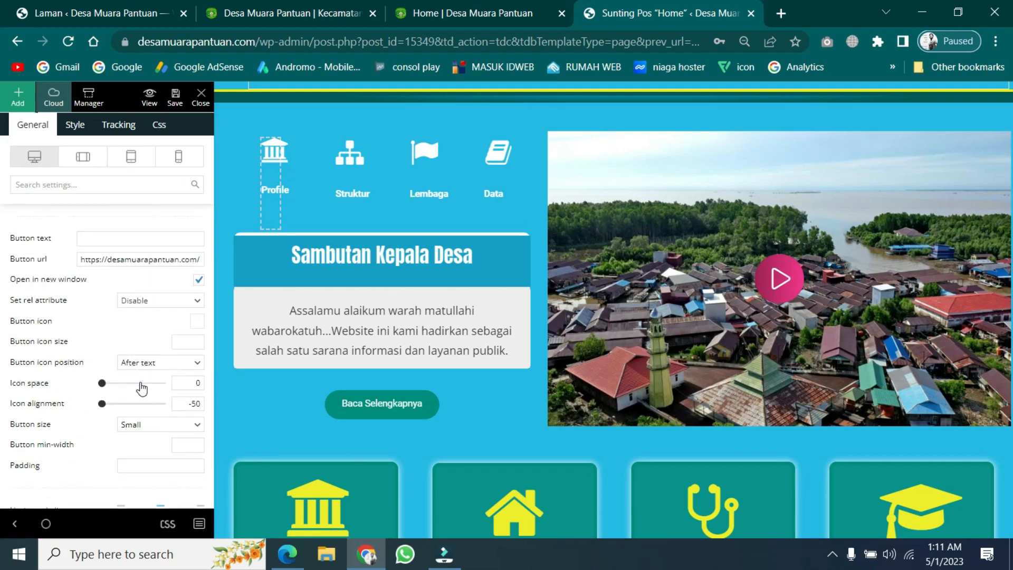
scroll(142, 384, up, 8)
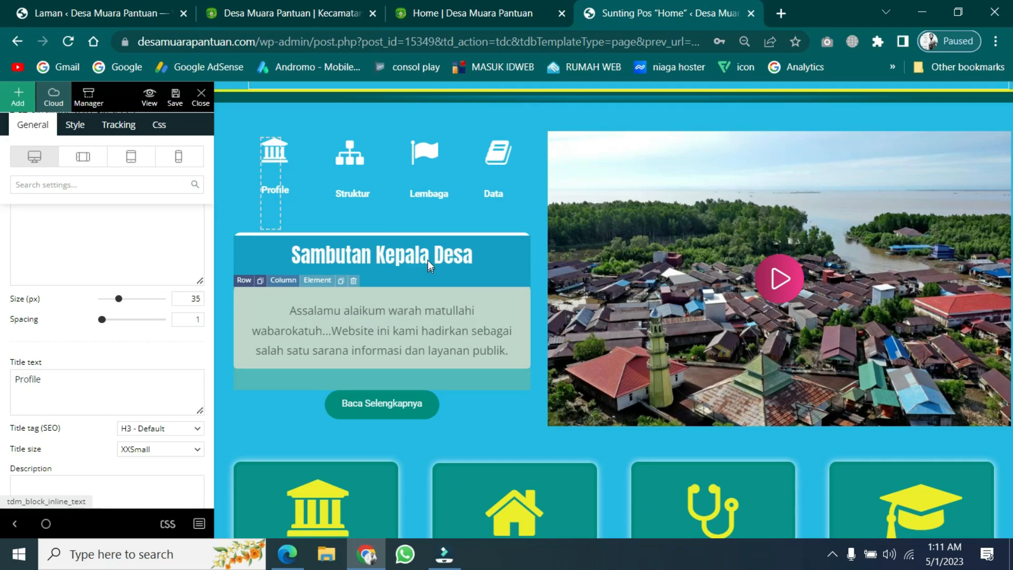
click(378, 331)
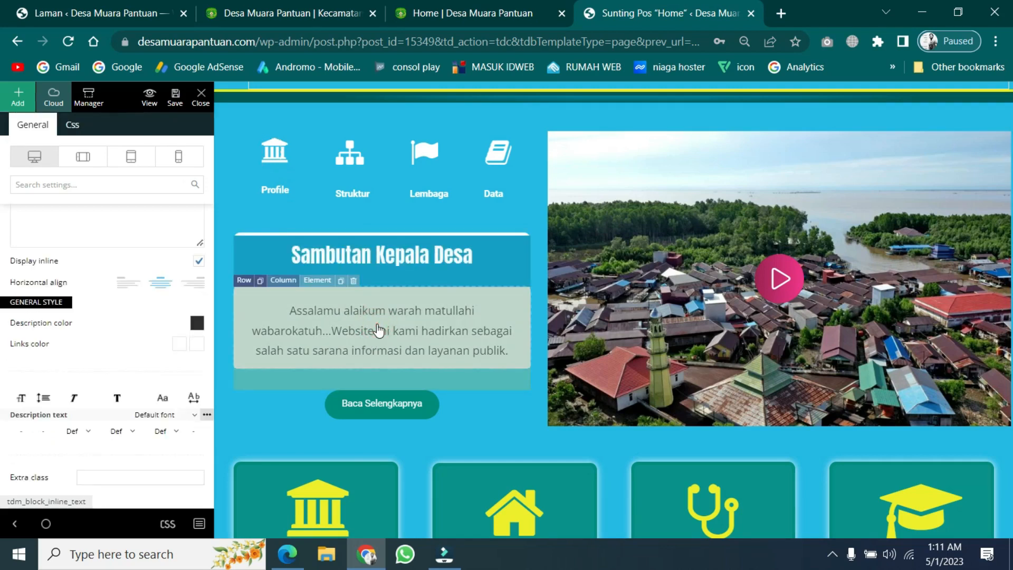
scroll(74, 332, up, 3)
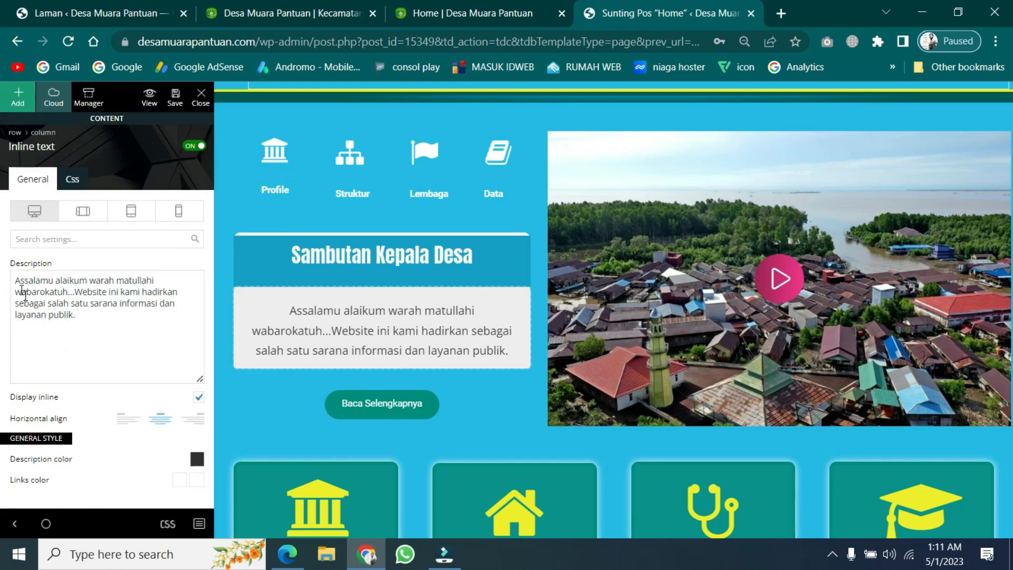
drag(14, 279, 80, 325)
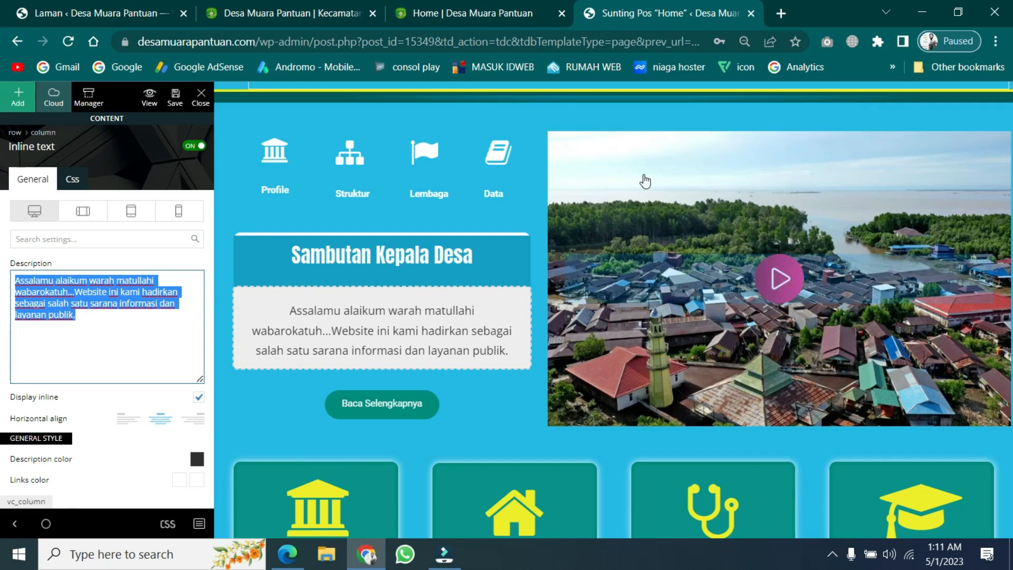
Replace the background image of the column beside the village head's greeting with WhatsApp-Image-2023-04-24-at-22.19.56.jpg from the media library.
click(794, 203)
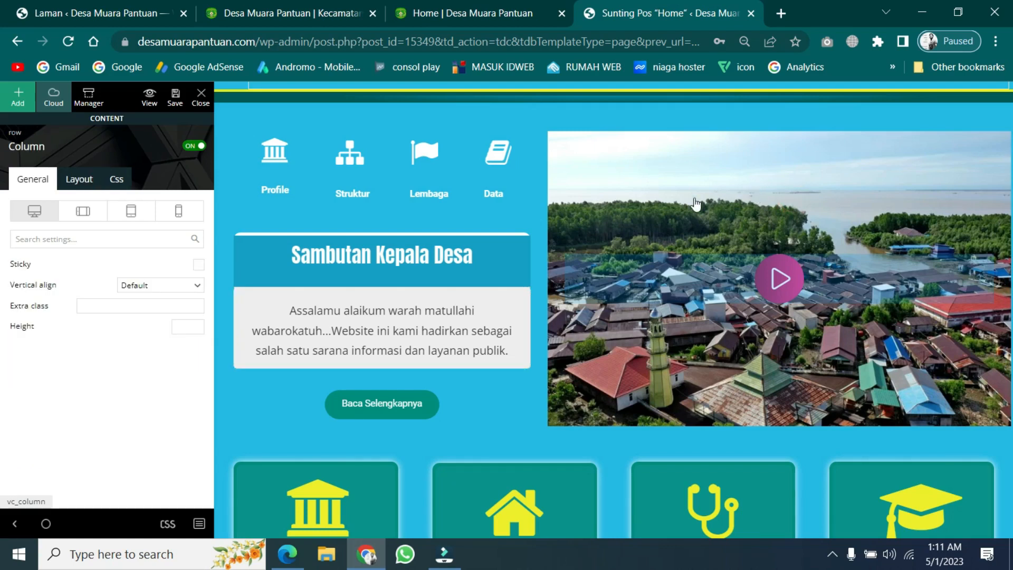
click(115, 180)
scroll(157, 359, down, 5)
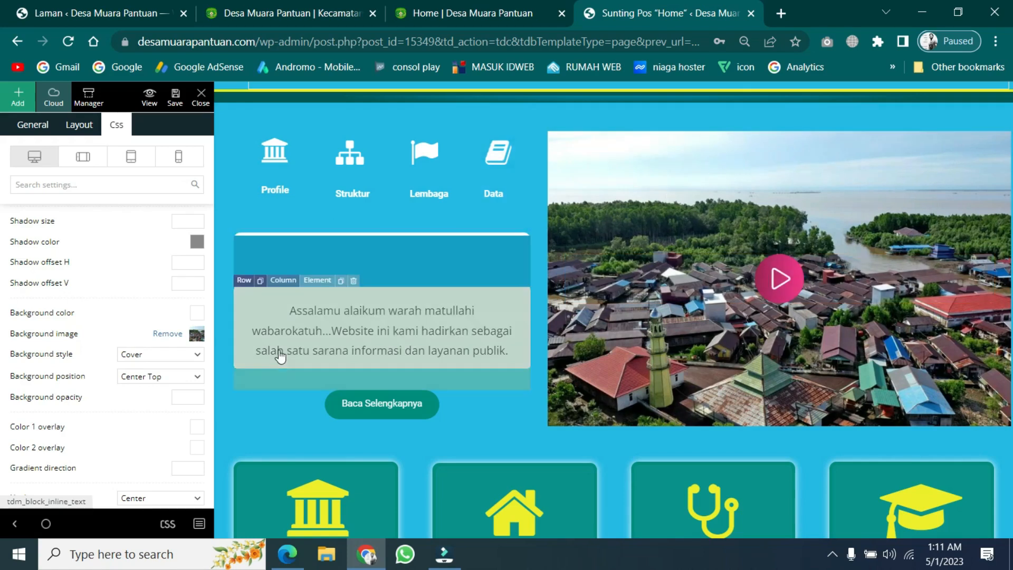
click(195, 337)
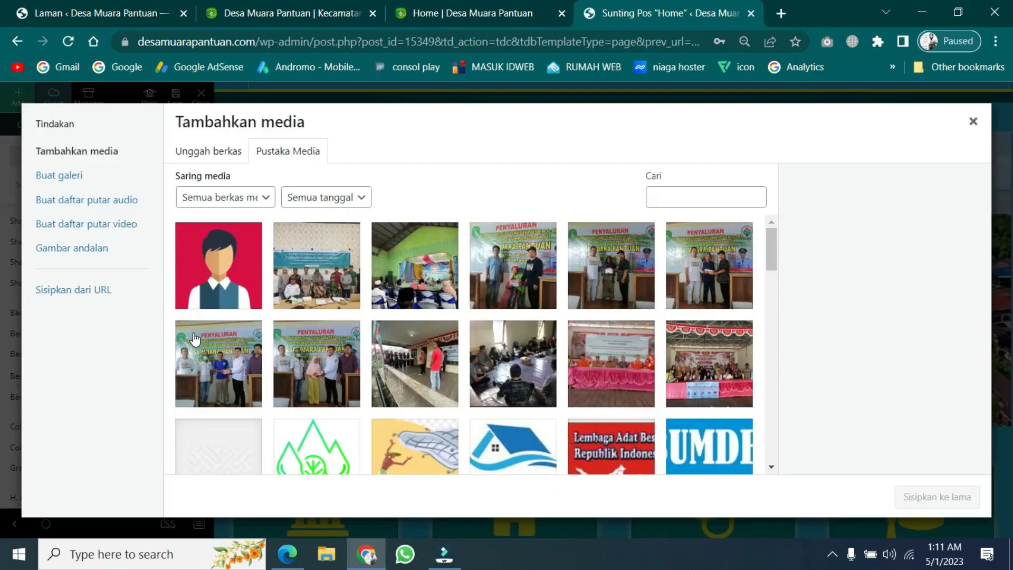
scroll(593, 353, down, 8)
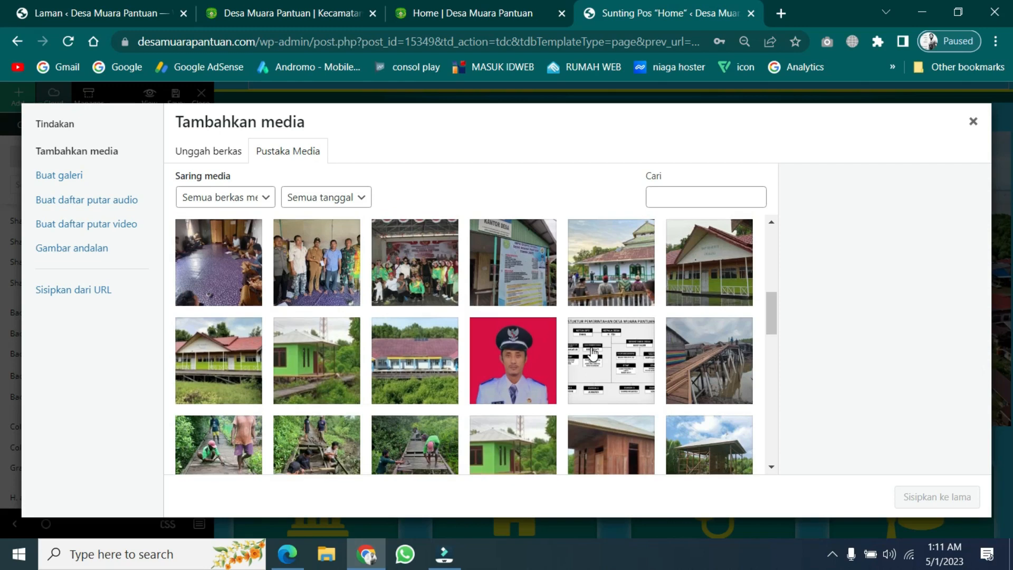
scroll(593, 353, down, 2)
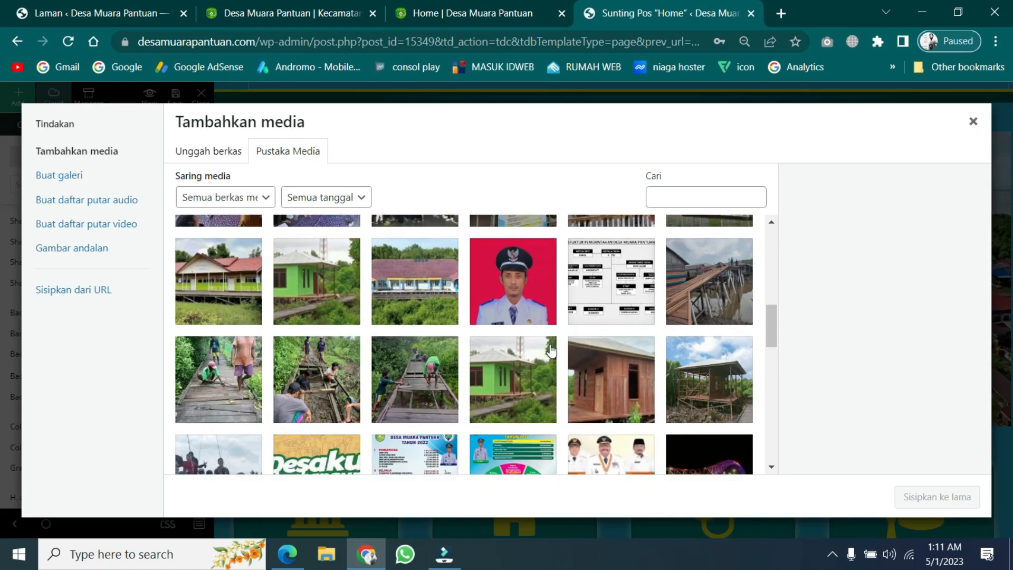
scroll(551, 349, up, 10)
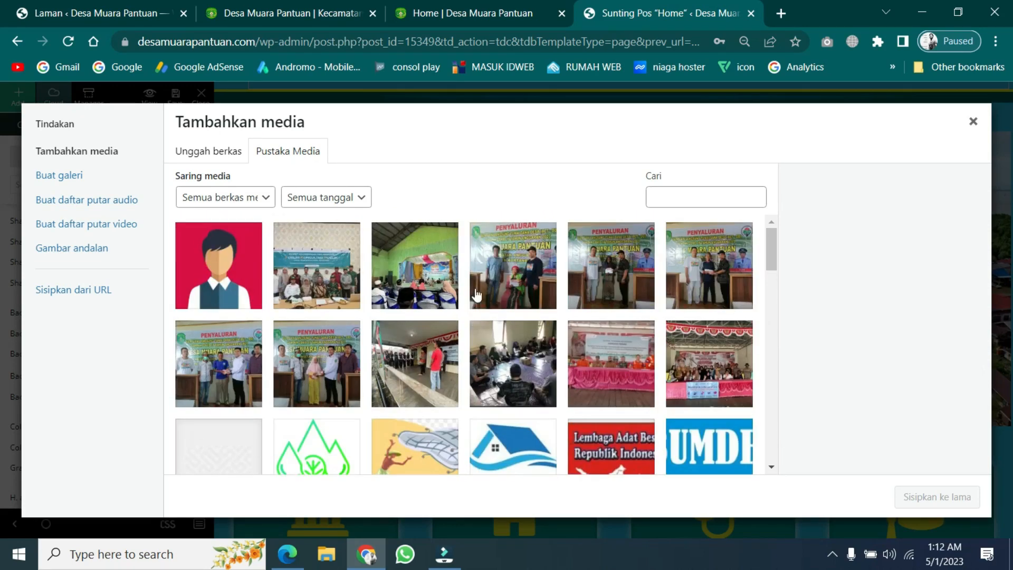
click(417, 274)
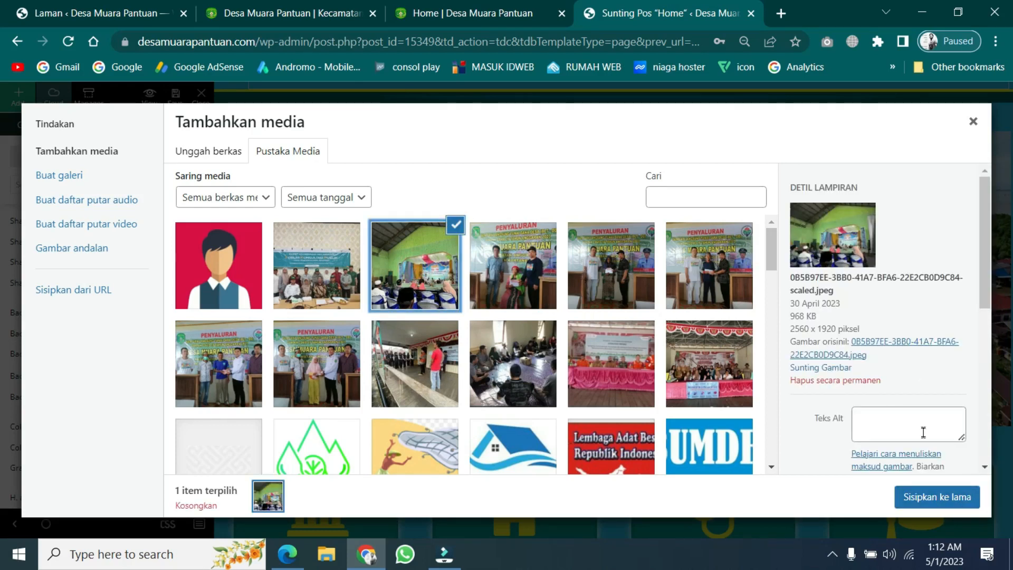
click(612, 358)
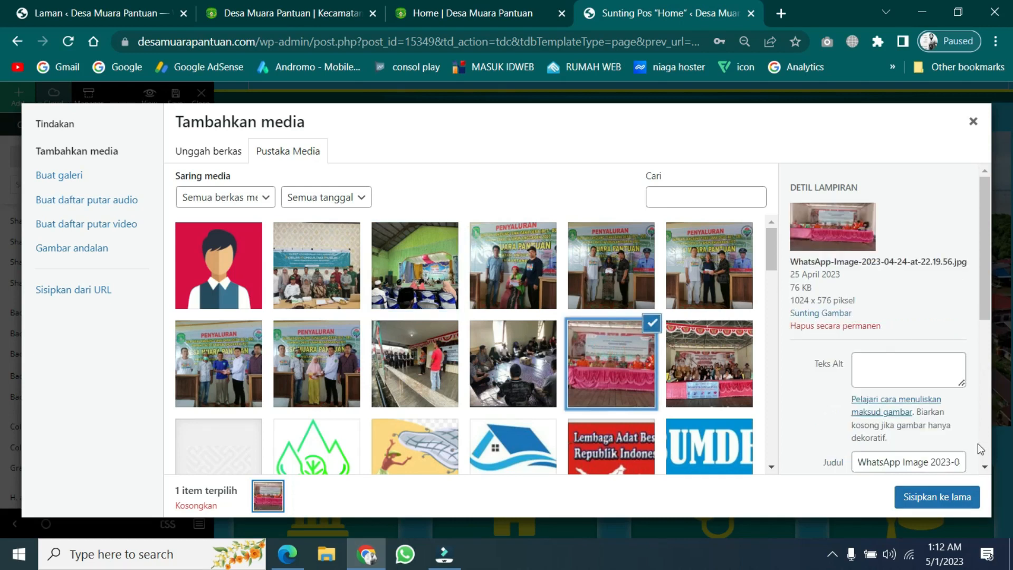
click(948, 499)
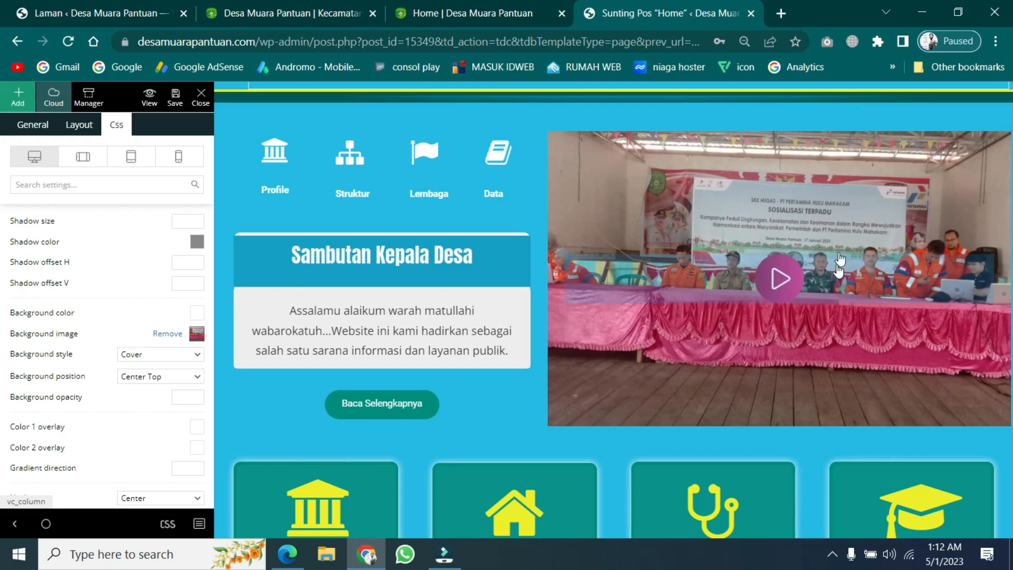
Open the general settings of the play icon on the photo and examine its video popup link.
click(793, 289)
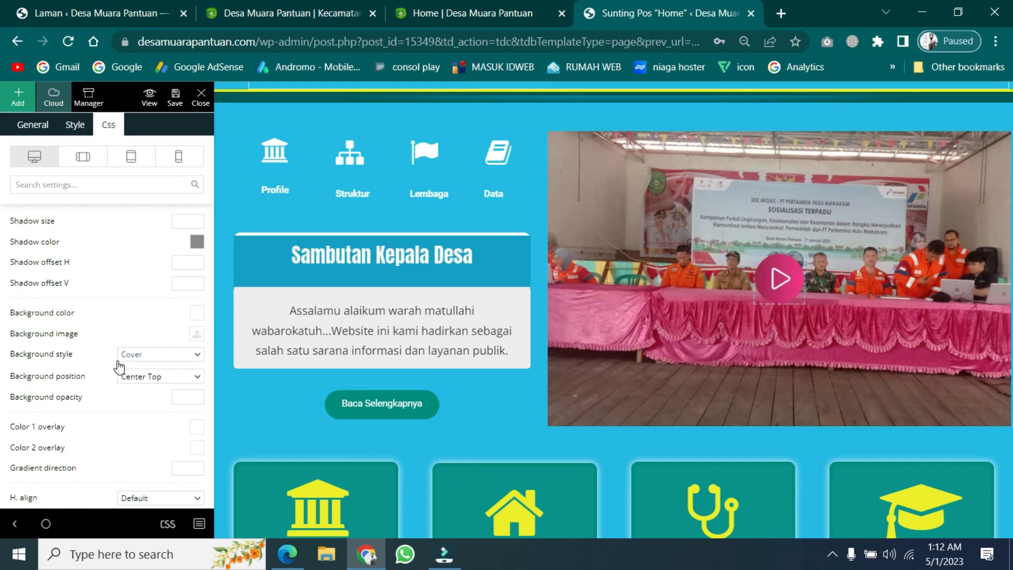
scroll(111, 362, down, 2)
scroll(58, 211, up, 5)
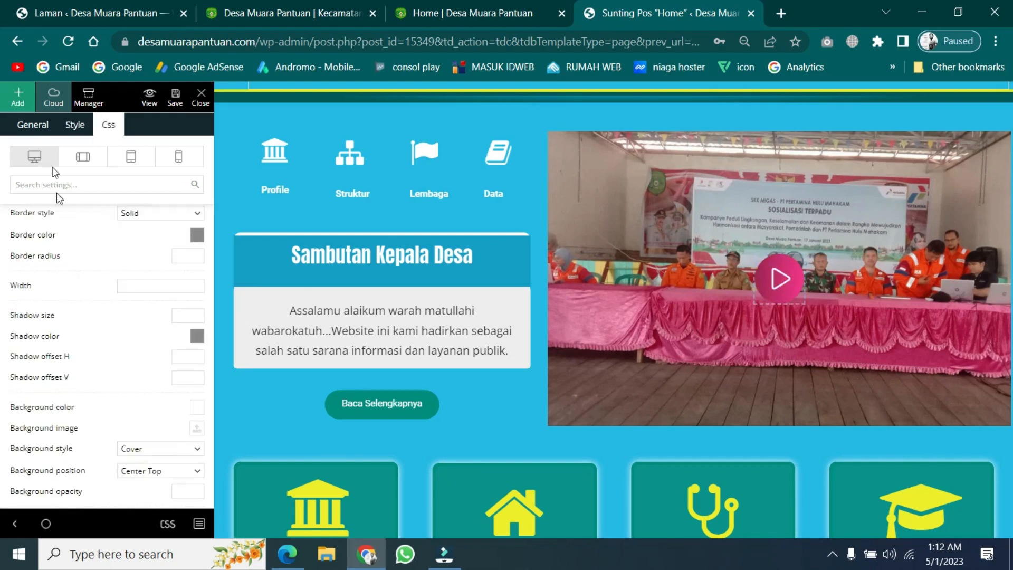
click(33, 126)
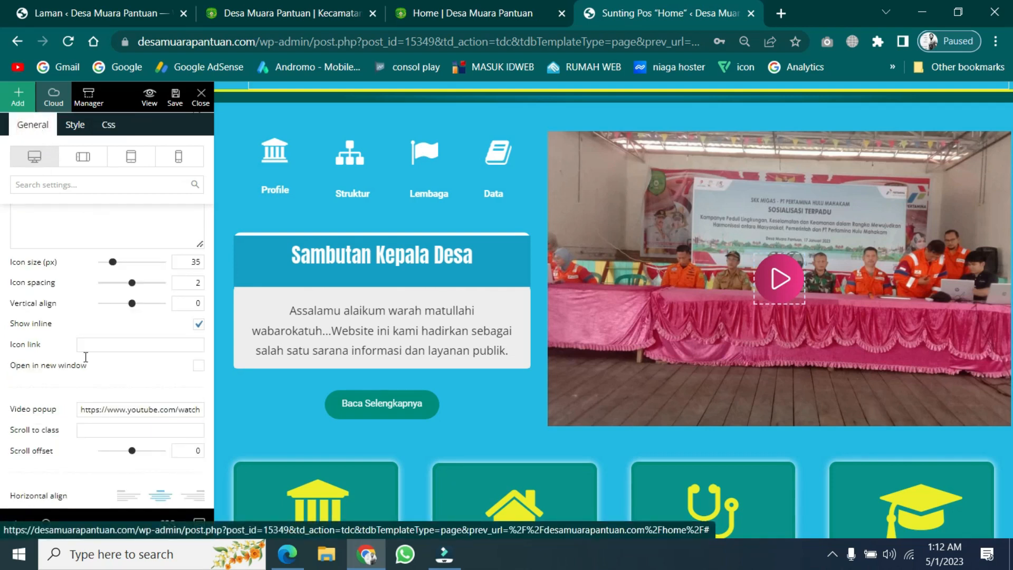
click(152, 409)
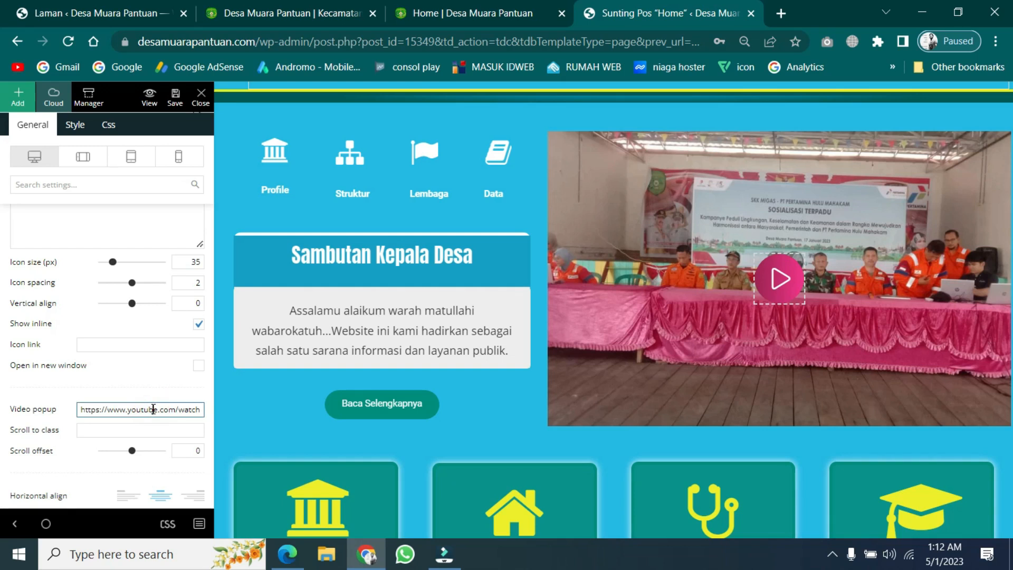
click(165, 409)
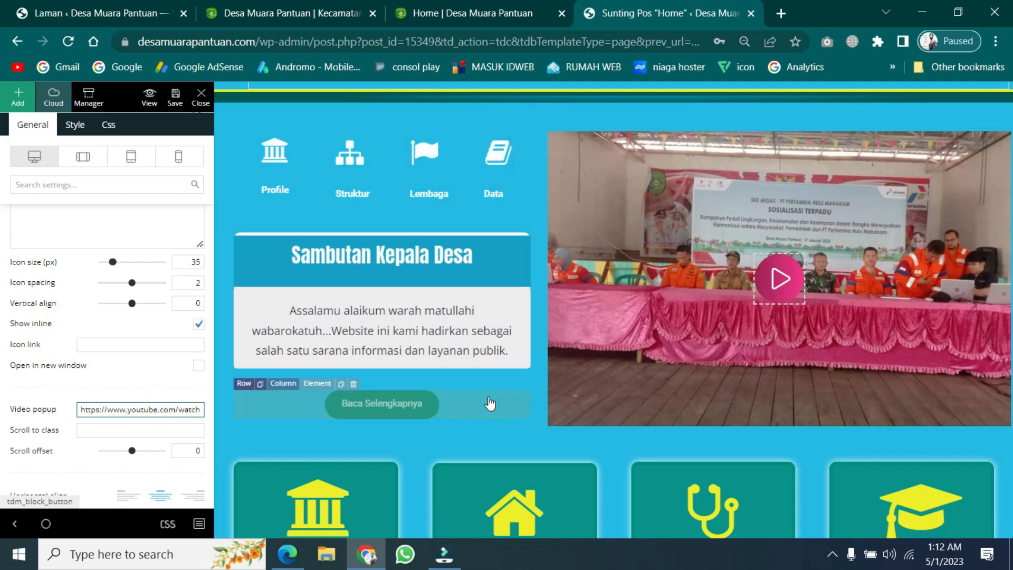
Set the Kantor Desa icon box's button URL to the site's kantor-desa/ page.
scroll(495, 404, down, 8)
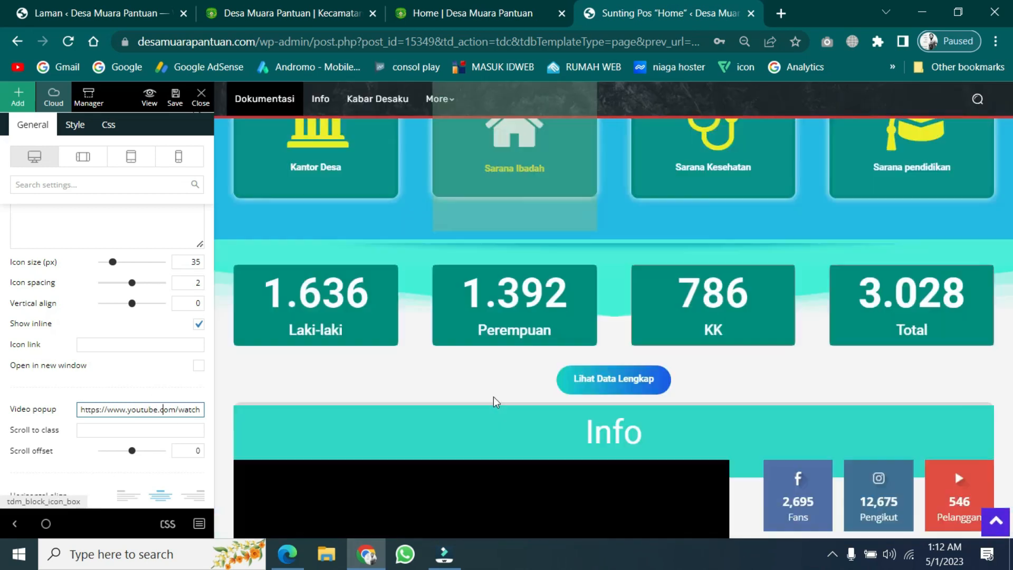
scroll(495, 403, up, 5)
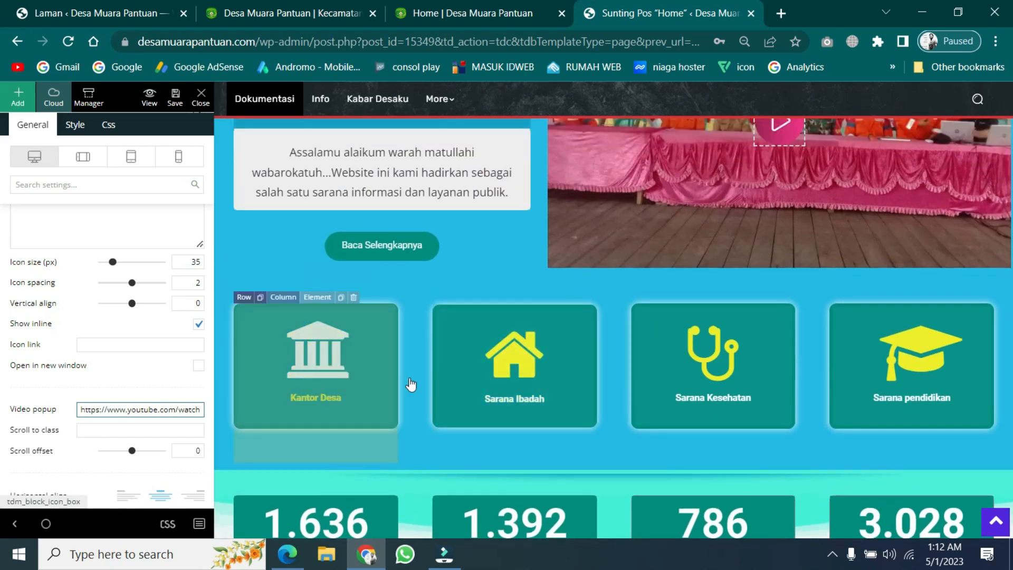
scroll(526, 401, up, 4)
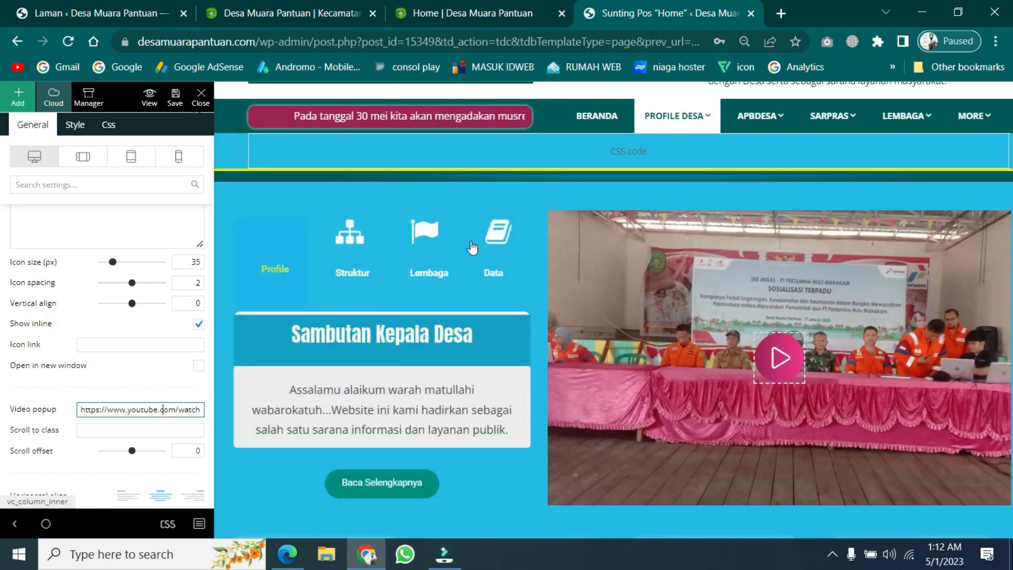
scroll(464, 299, down, 4)
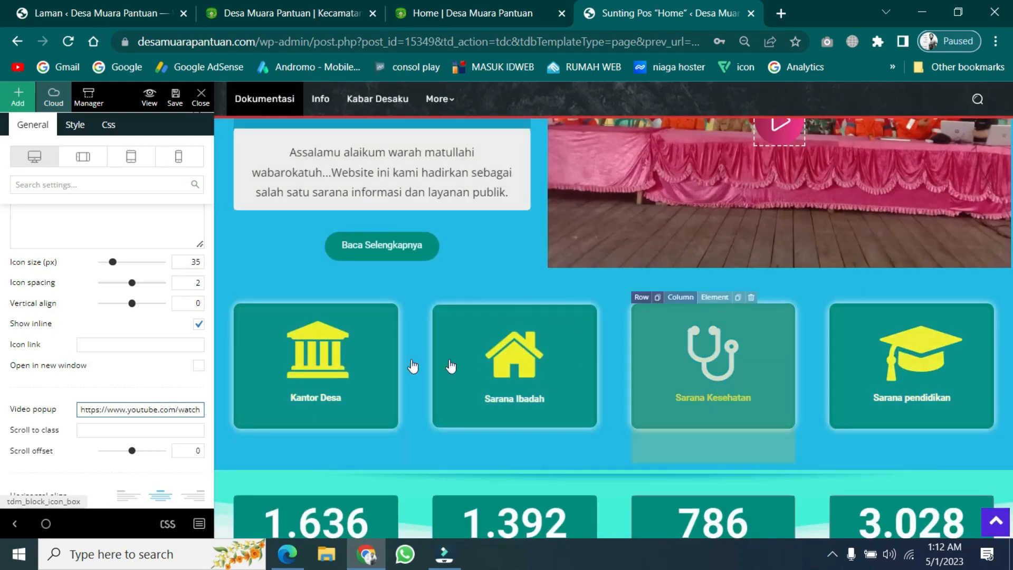
click(358, 355)
scroll(131, 347, up, 3)
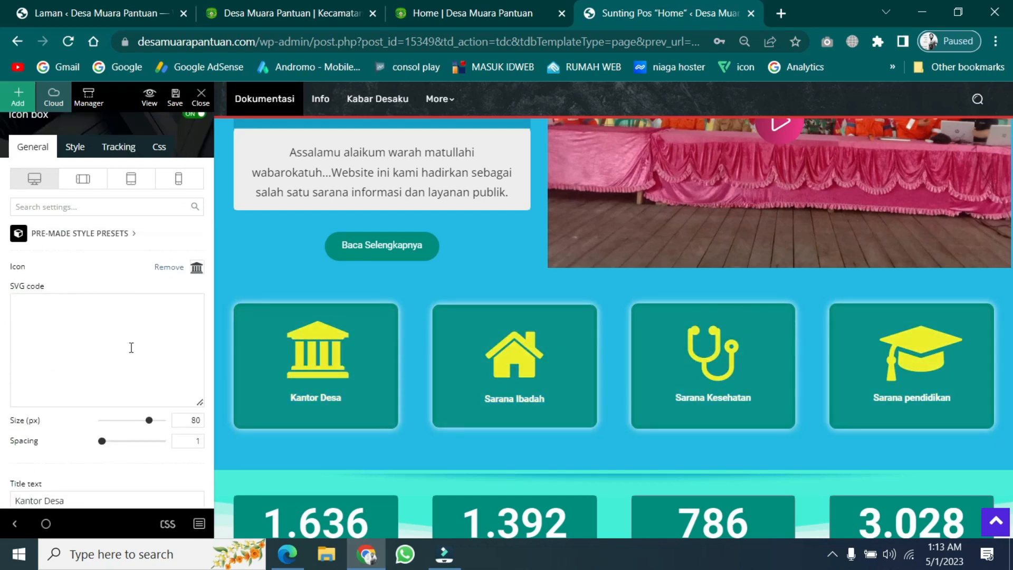
scroll(132, 347, down, 5)
click(149, 334)
key(End)
text(kantor-desa/)
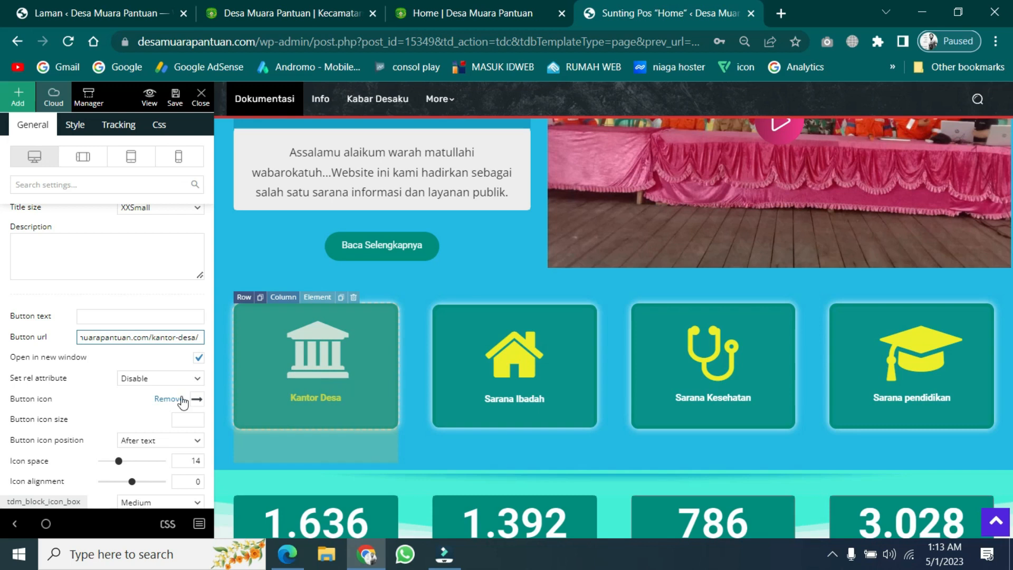
Change the Kantor Desa icon box's background color to the recent maroon #9b2353.
scroll(132, 413, up, 3)
scroll(133, 413, up, 5)
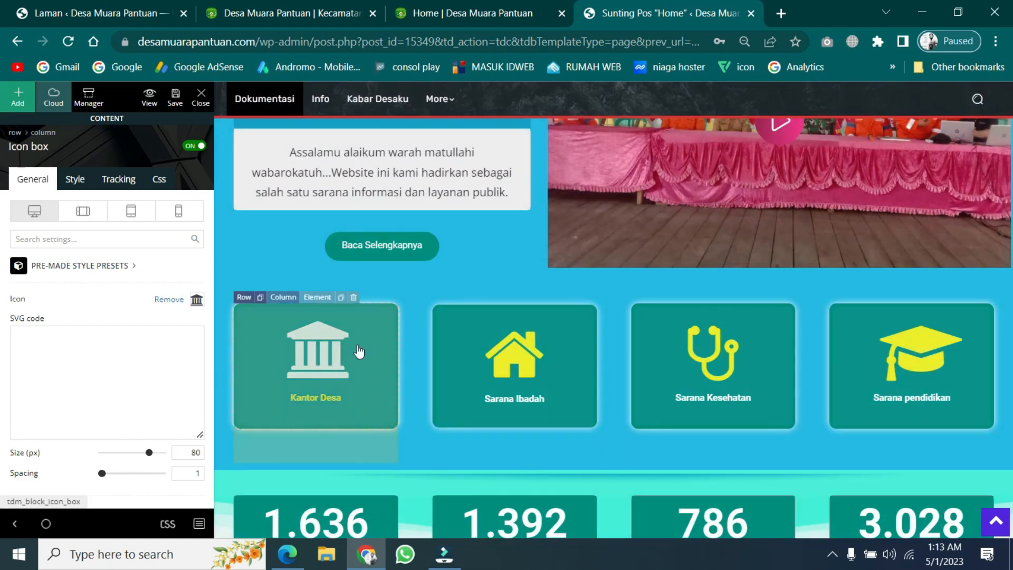
click(162, 182)
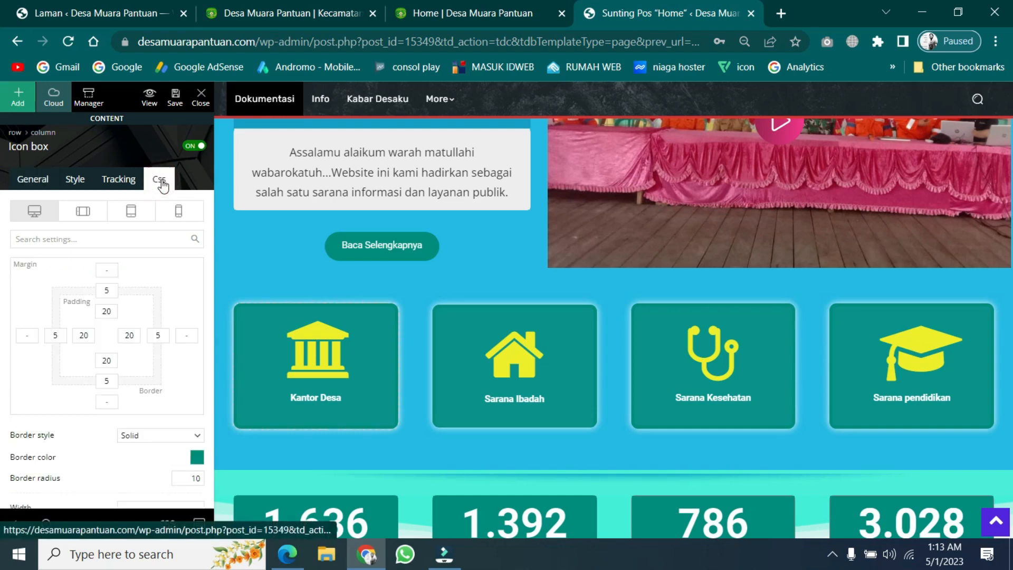
scroll(101, 450, down, 5)
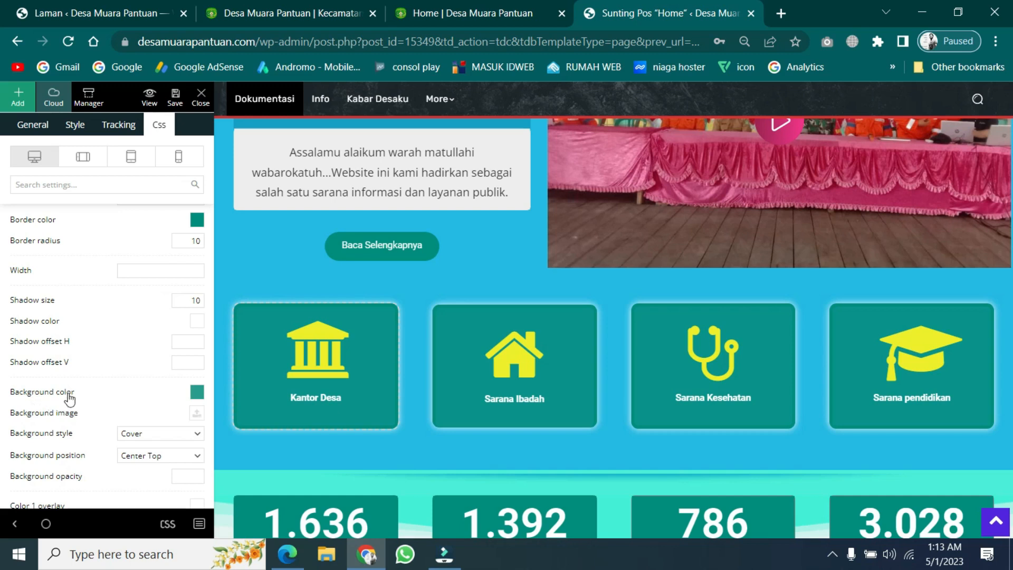
click(195, 394)
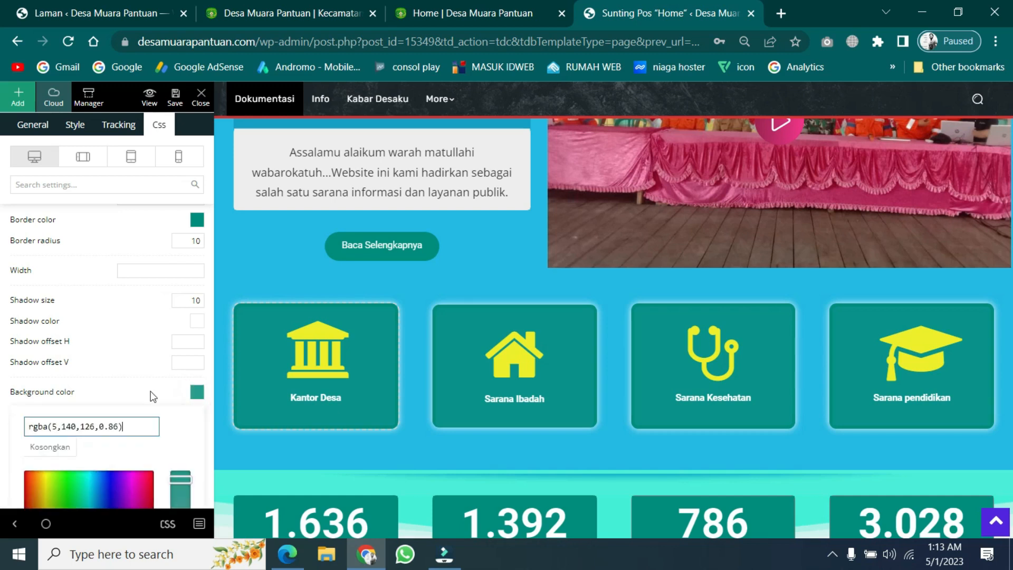
scroll(102, 401, down, 4)
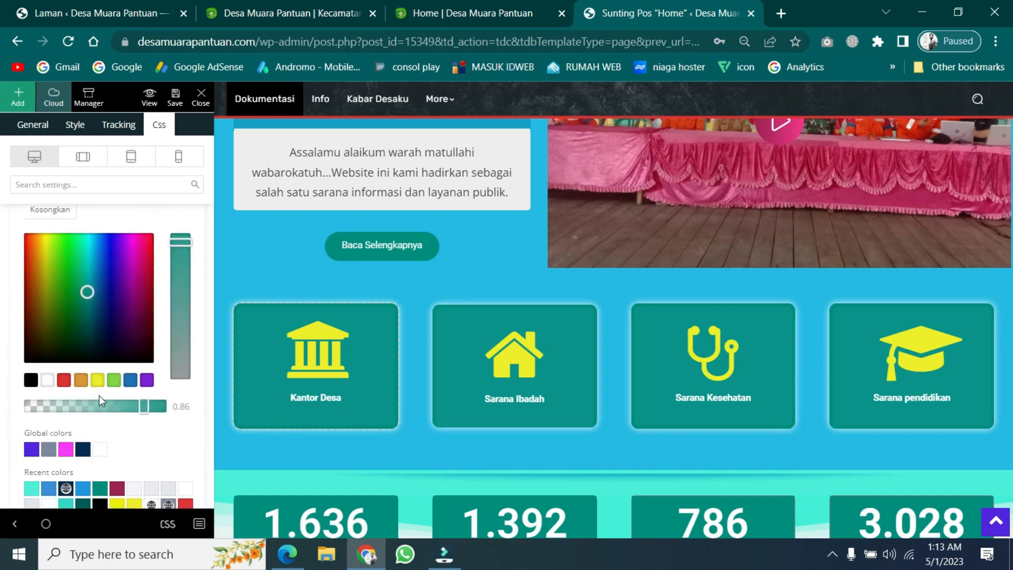
click(115, 489)
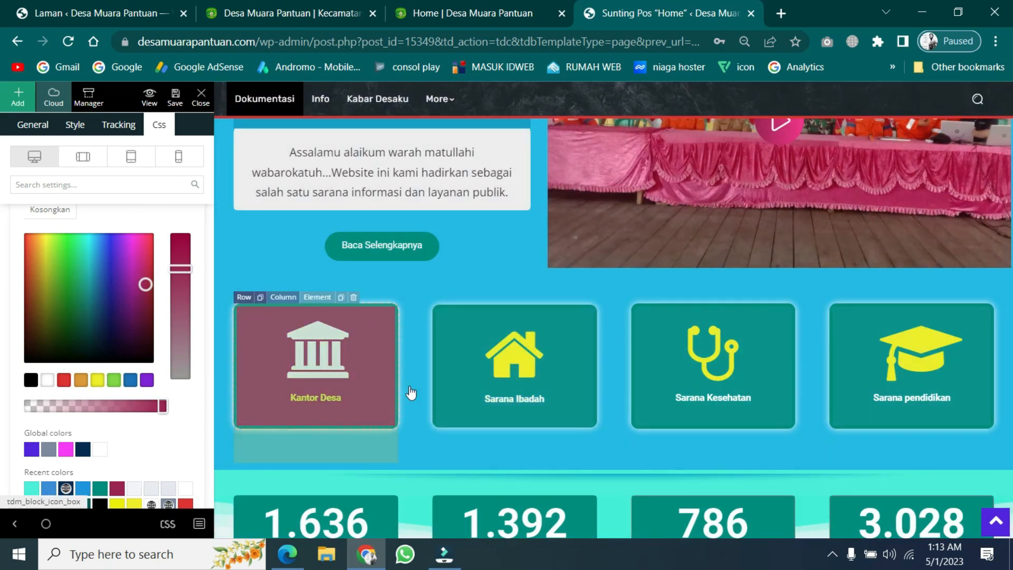
Change the Kantor Desa icon box's border color to the same maroon as its background.
scroll(118, 412, up, 3)
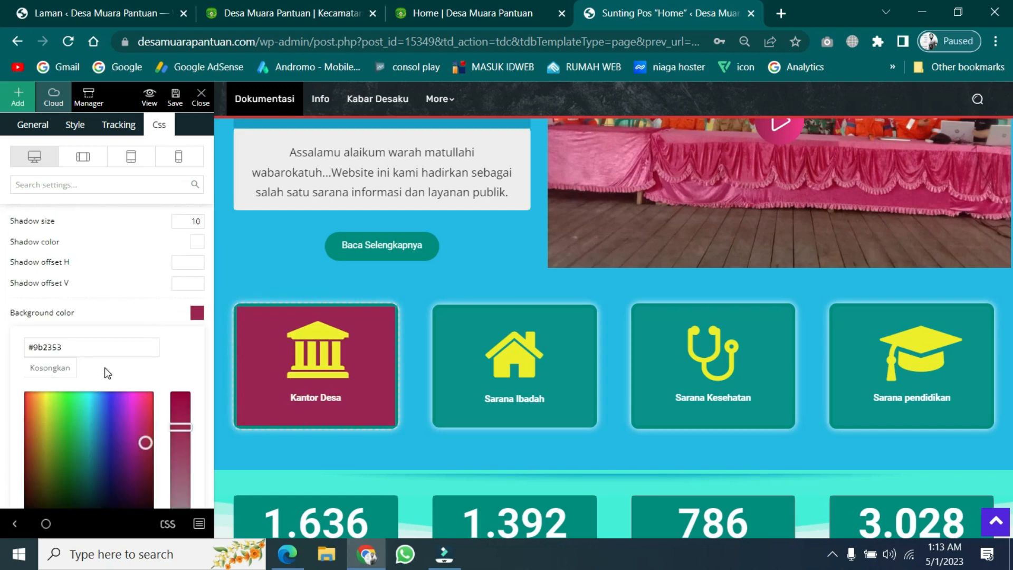
scroll(105, 368, up, 3)
scroll(74, 400, up, 3)
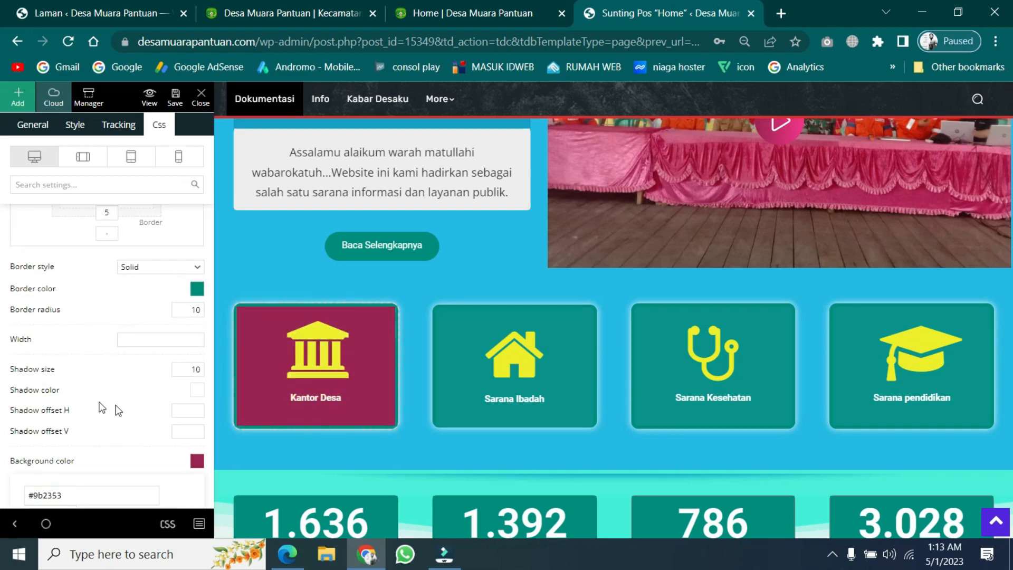
click(197, 299)
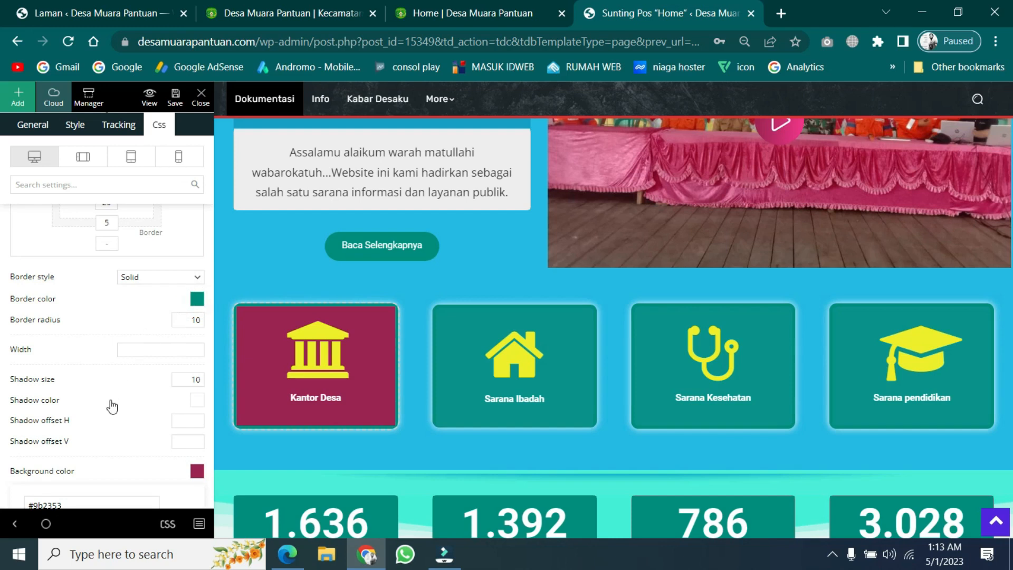
scroll(109, 407, down, 4)
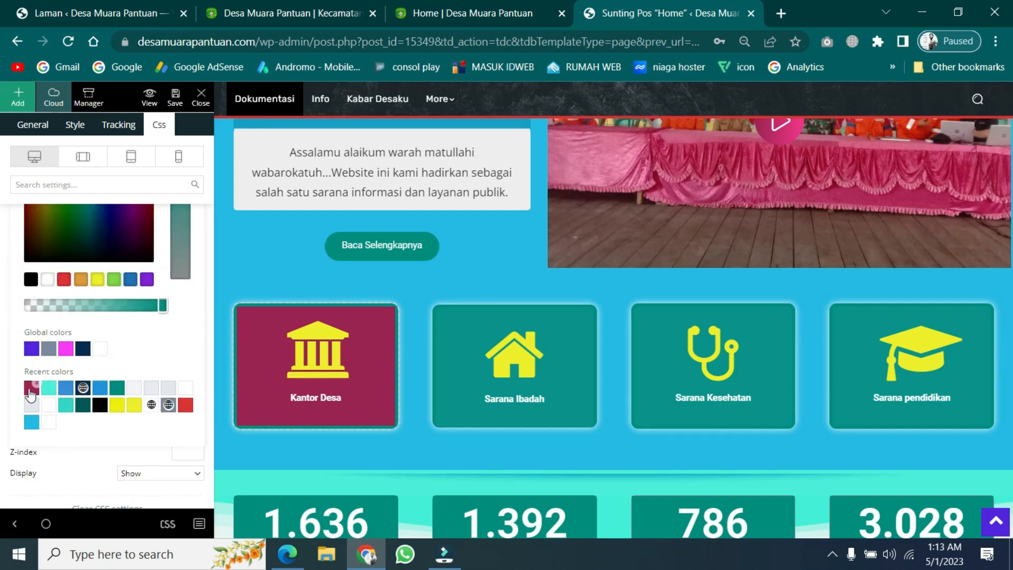
click(30, 390)
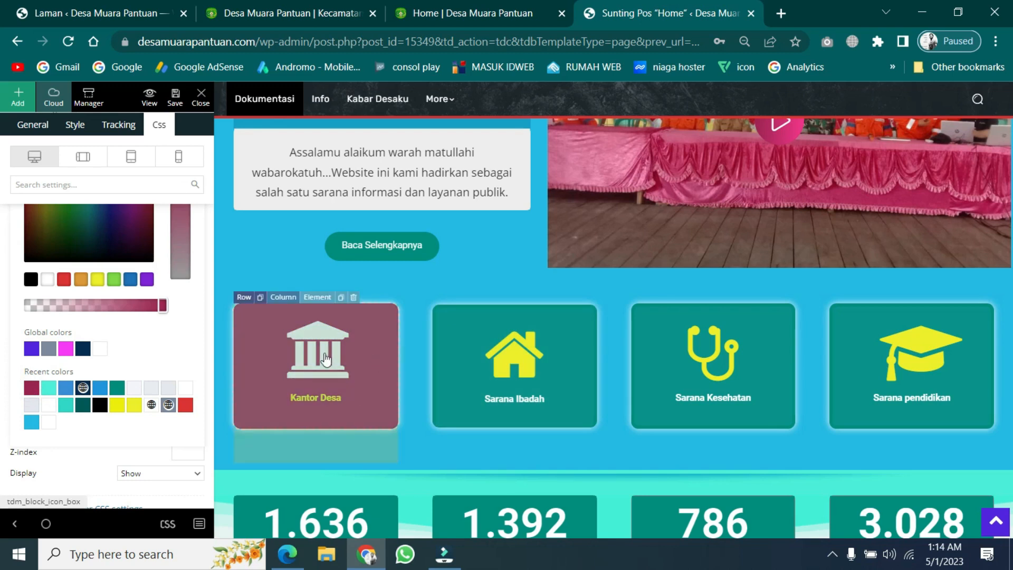
Check the Kantor Desa box's color in the tablet and phone viewports, returning to the portrait tablet view.
click(80, 161)
click(179, 160)
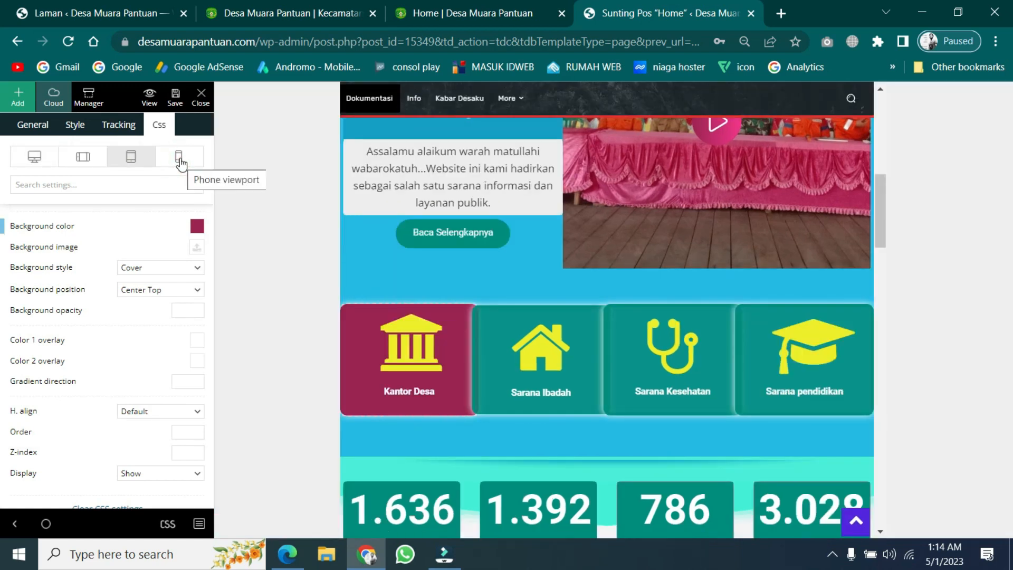
click(180, 159)
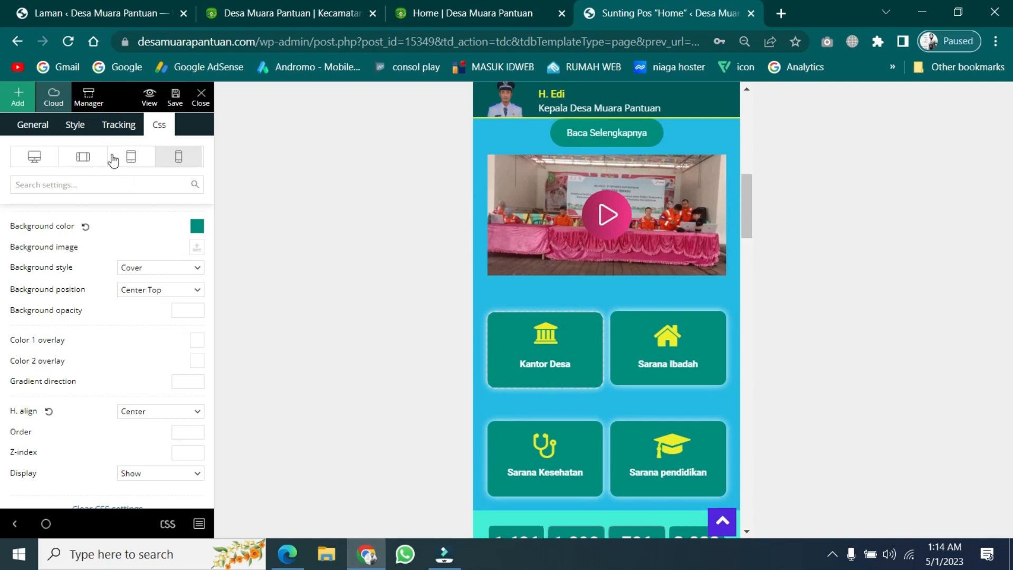
click(131, 165)
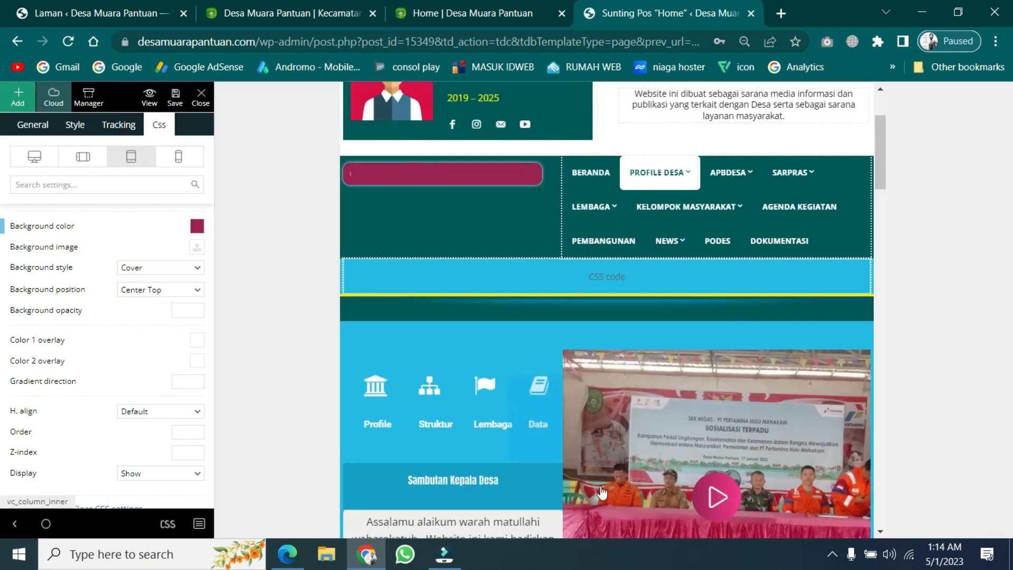
scroll(844, 414, down, 7)
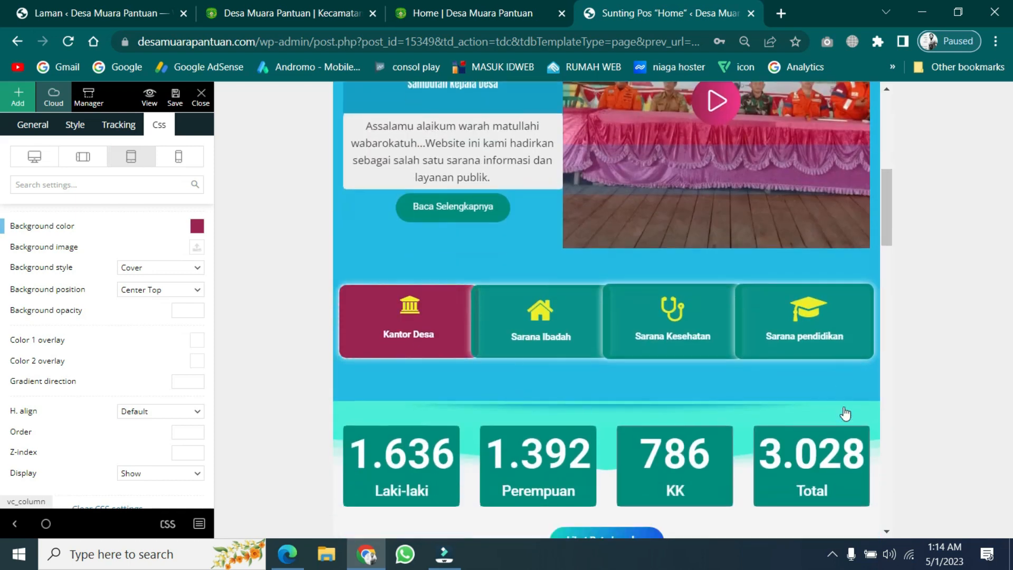
In the phone viewport, set the Kantor Desa box's background color to the recent black.
click(175, 160)
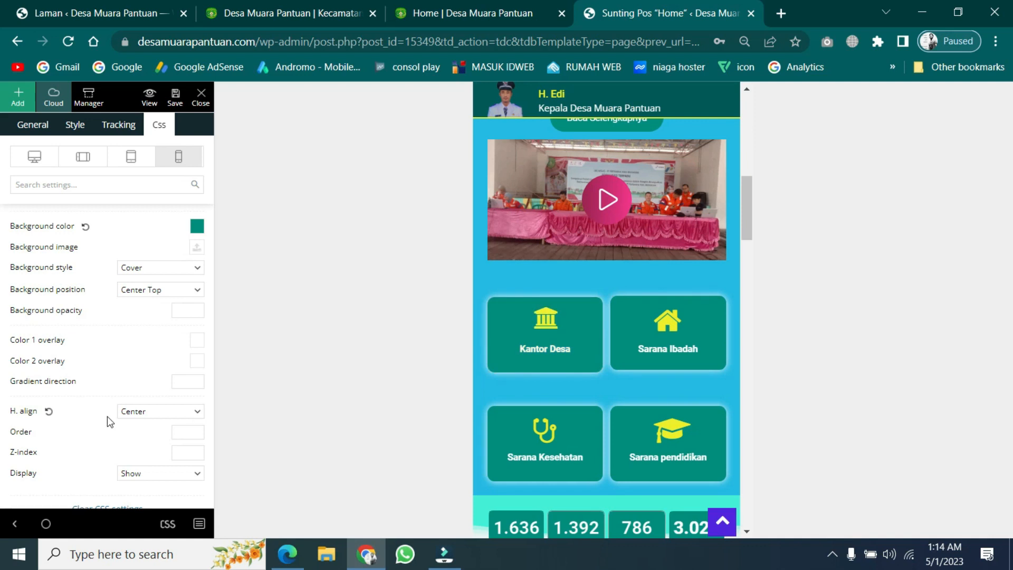
scroll(113, 410, down, 1)
scroll(112, 409, up, 2)
scroll(113, 409, up, 3)
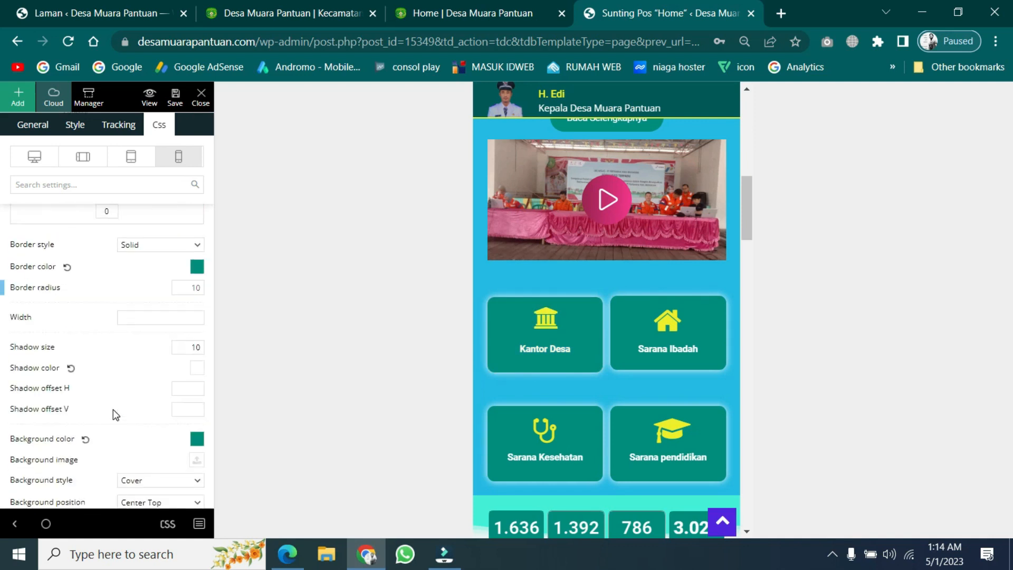
scroll(113, 410, down, 2)
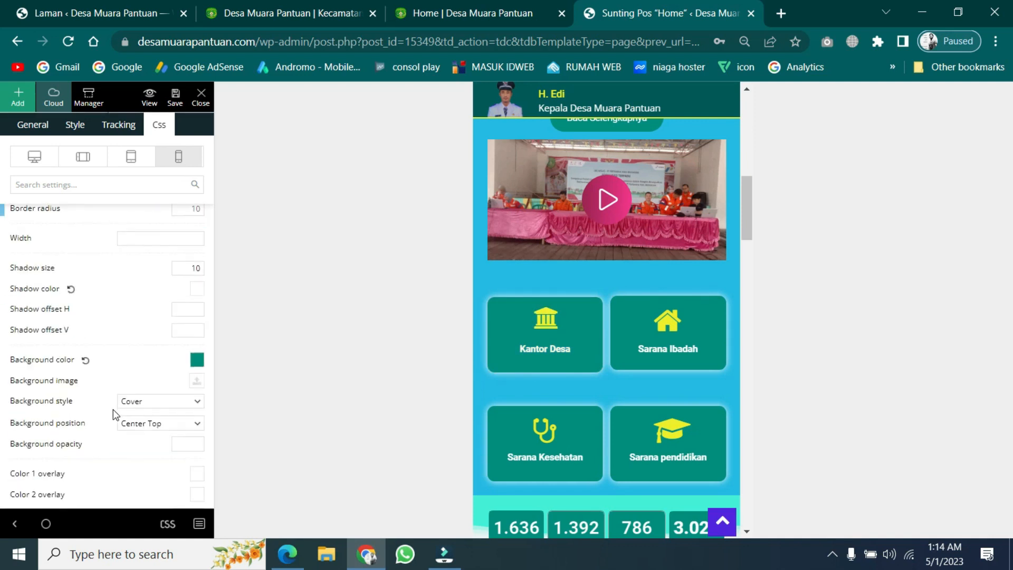
click(196, 360)
scroll(95, 398, down, 5)
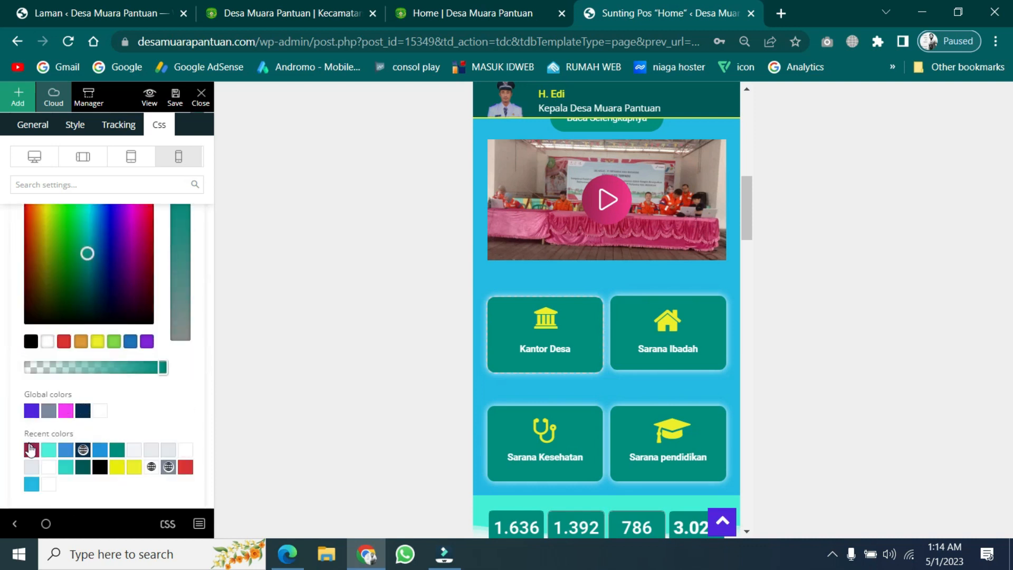
click(98, 467)
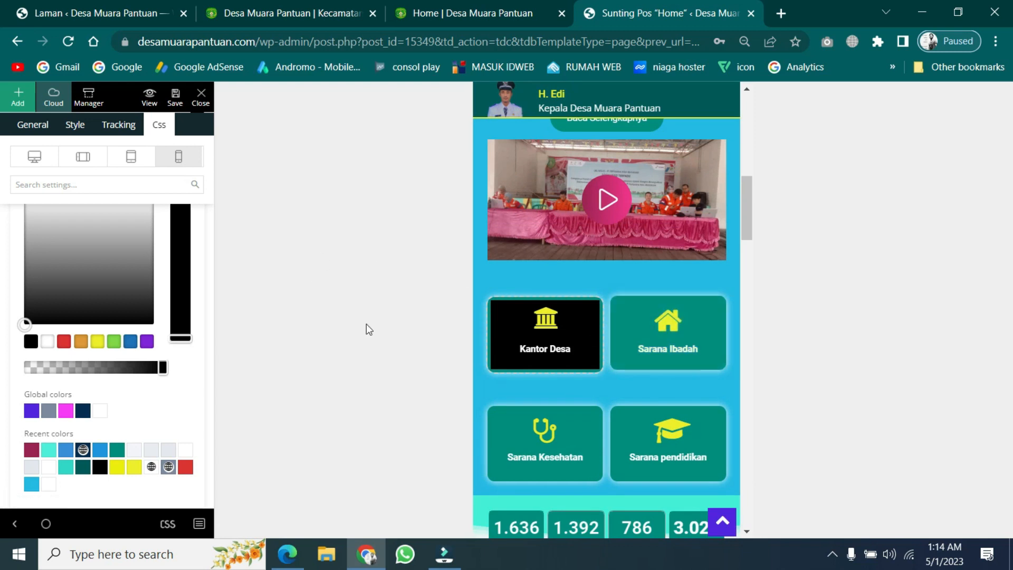
Return to the desktop viewport, save the page, and reload the live Home page to check the Kantor Desa box.
click(34, 156)
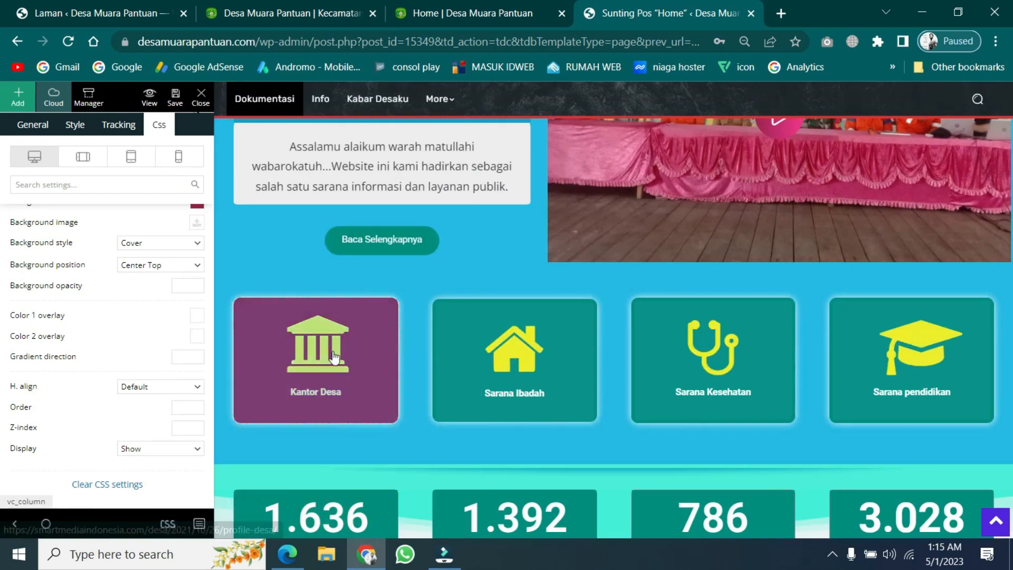
click(175, 98)
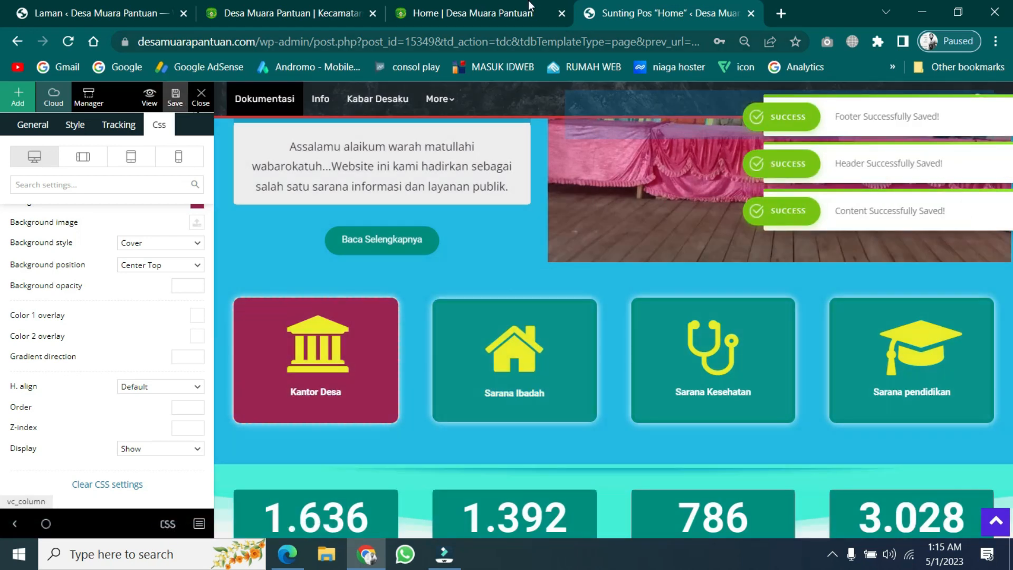
click(480, 3)
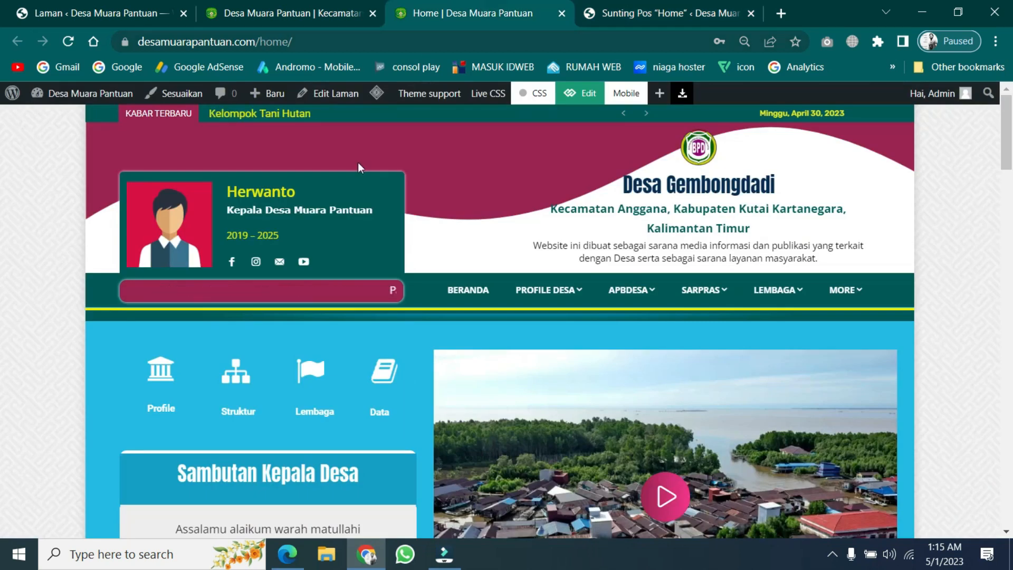
click(69, 42)
mouse_move(570, 306)
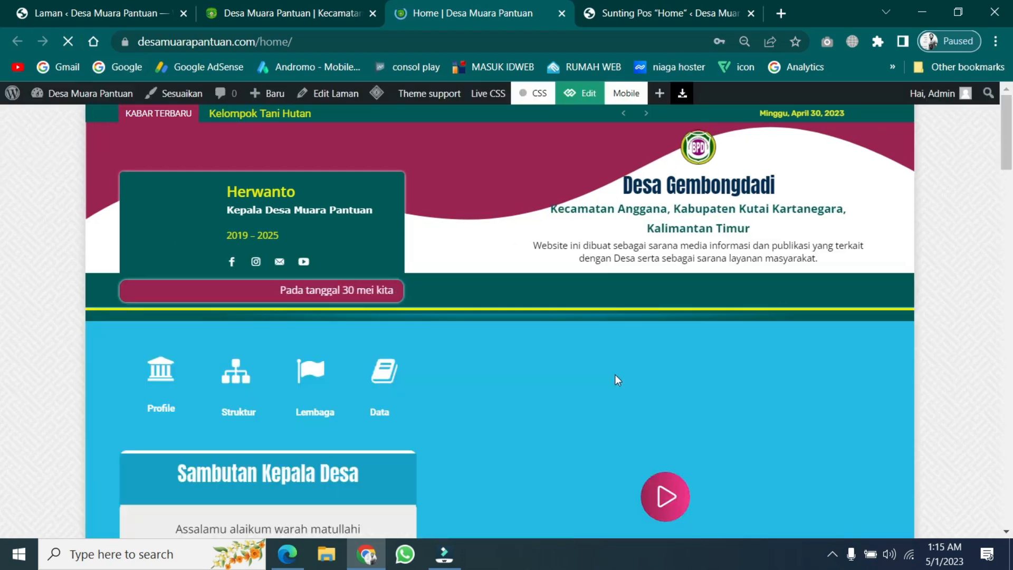
scroll(615, 374, down, 3)
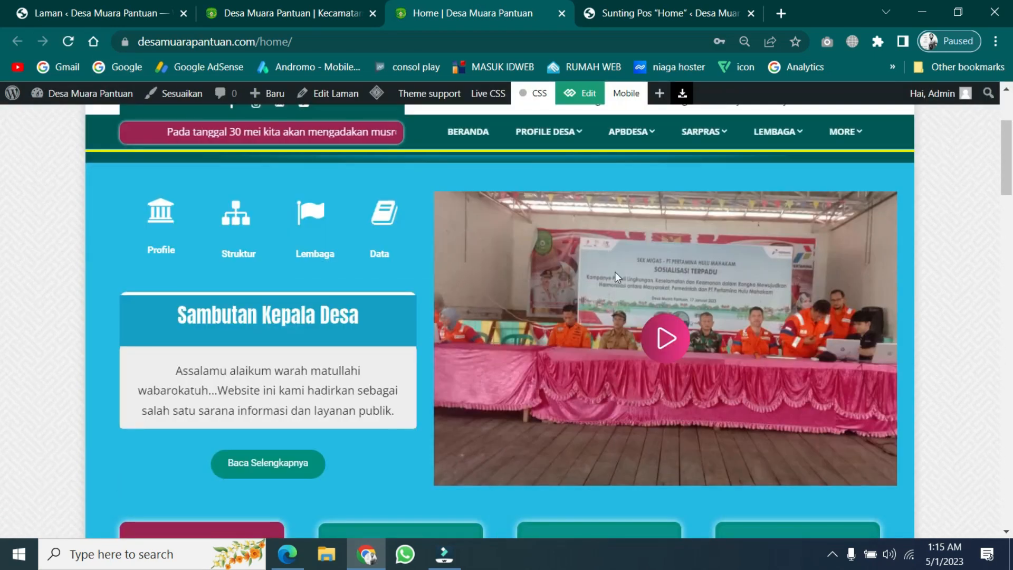
scroll(572, 334, down, 4)
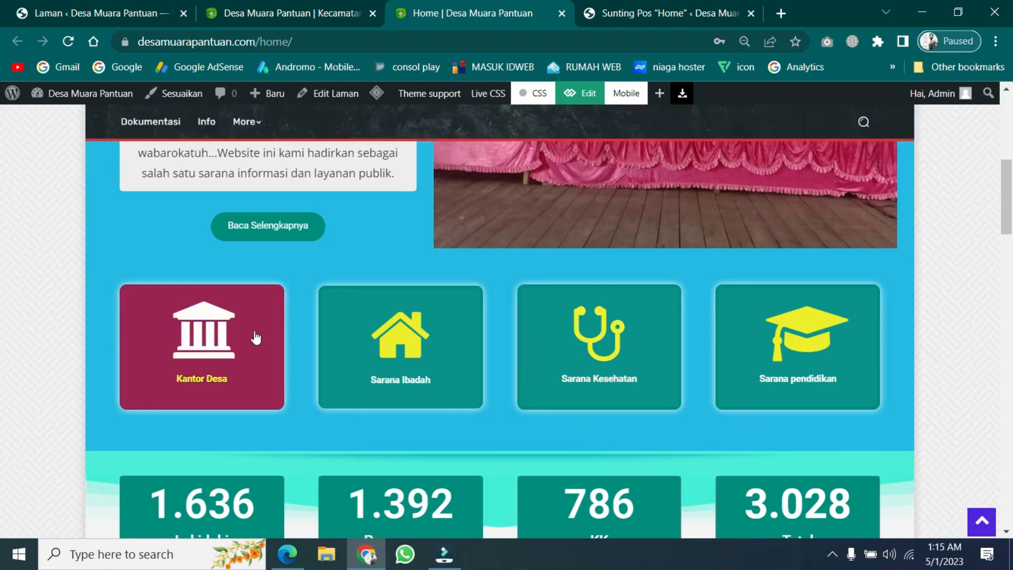
scroll(536, 345, down, 3)
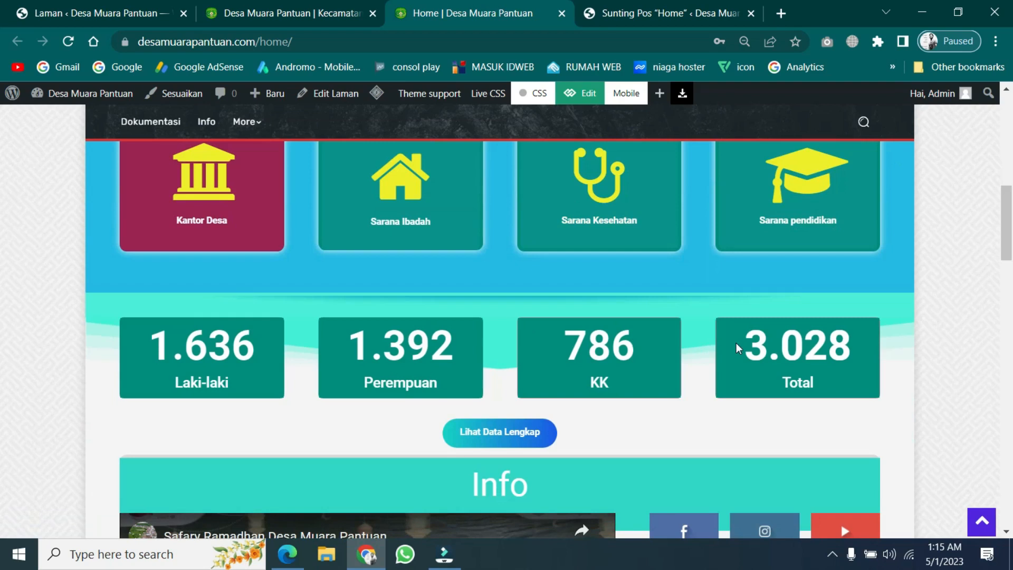
Back in the page editor, set the Laki-laki numbered counter's value to 2.000.
click(641, 21)
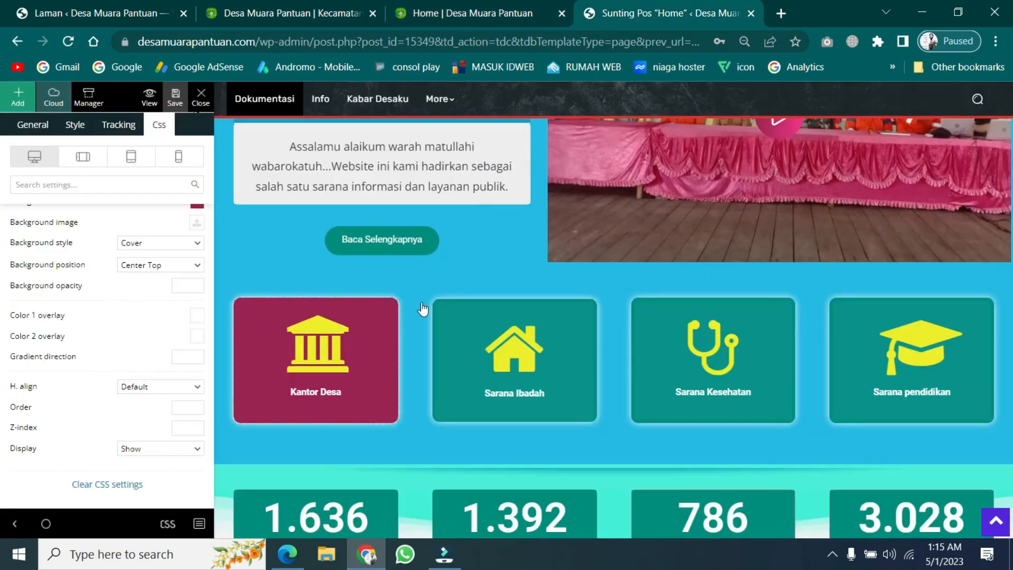
scroll(370, 296, down, 4)
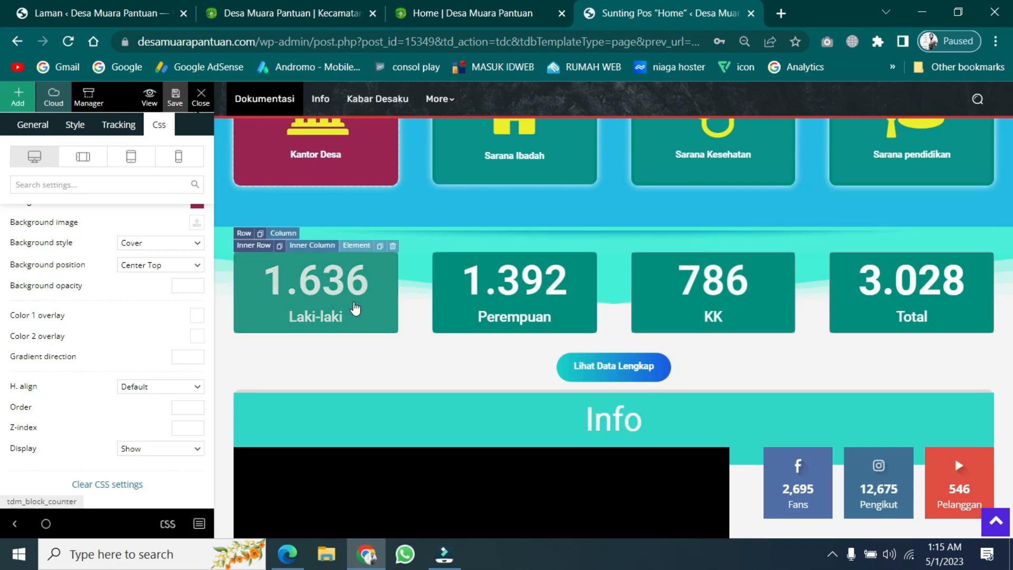
click(355, 308)
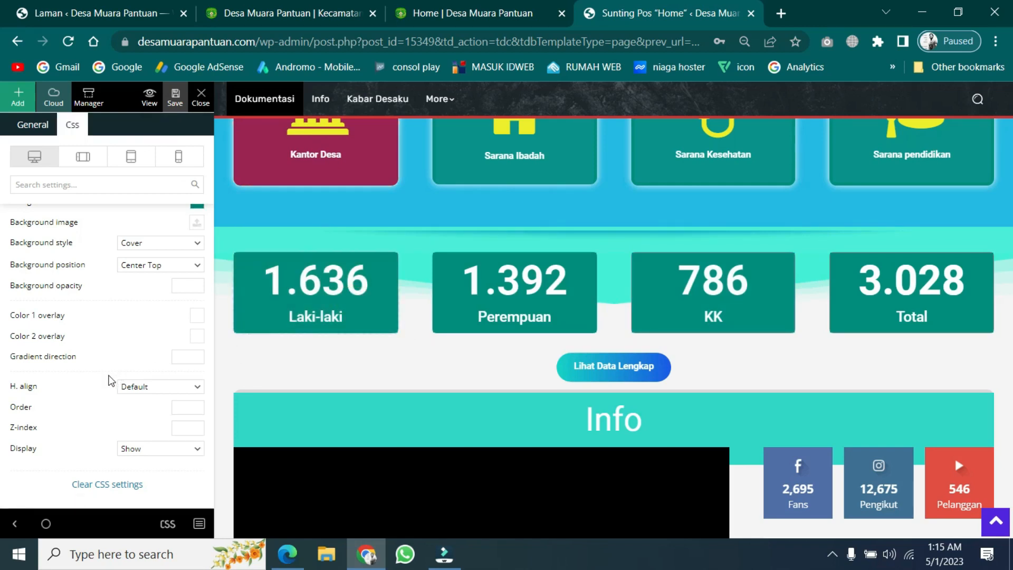
scroll(116, 380, up, 3)
scroll(115, 380, up, 5)
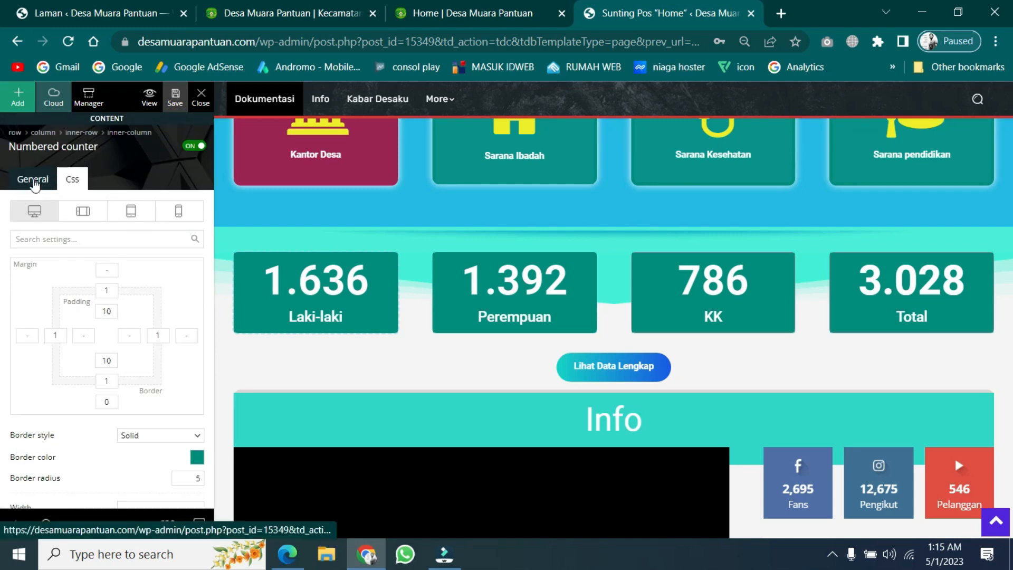
click(34, 179)
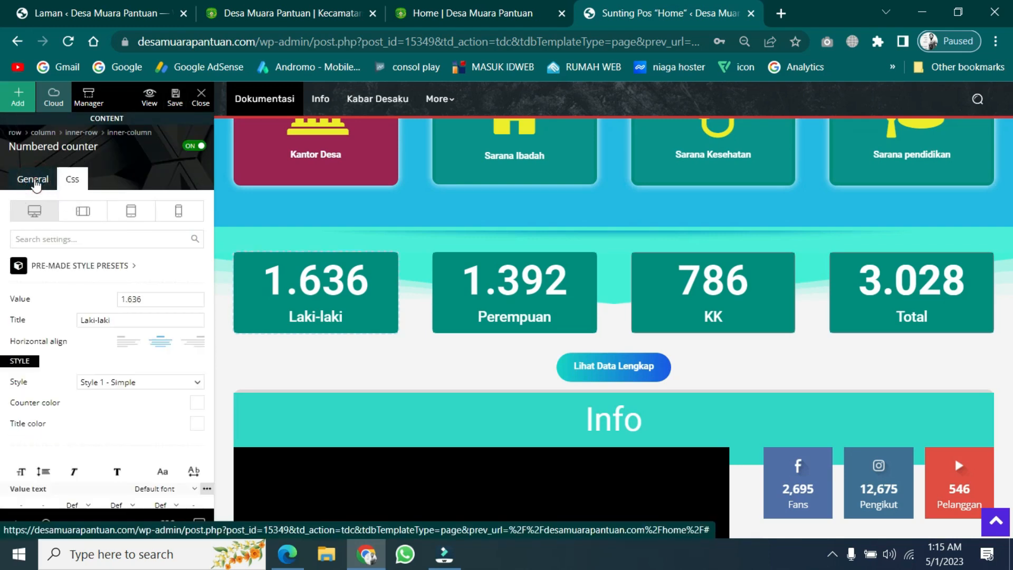
click(160, 299)
double_click(160, 299)
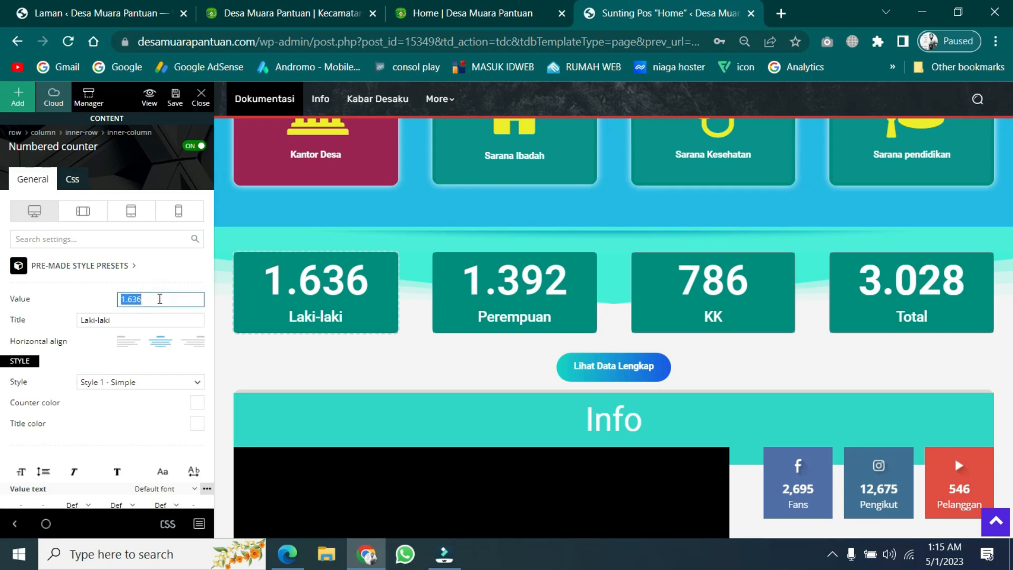
text(2)
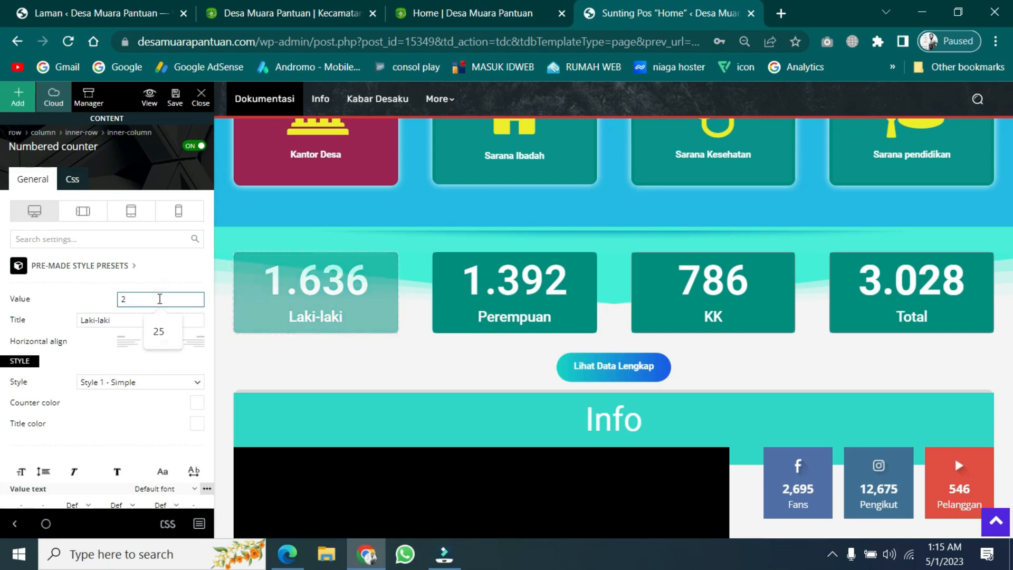
text(.0)
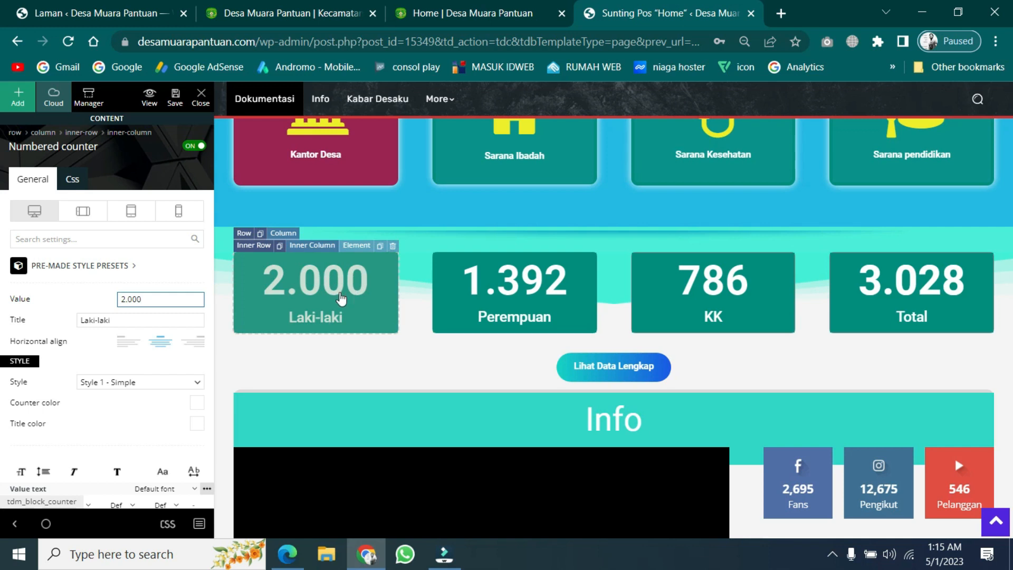
Set the Laki-laki counter's value text font size to 50.
scroll(140, 420, down, 2)
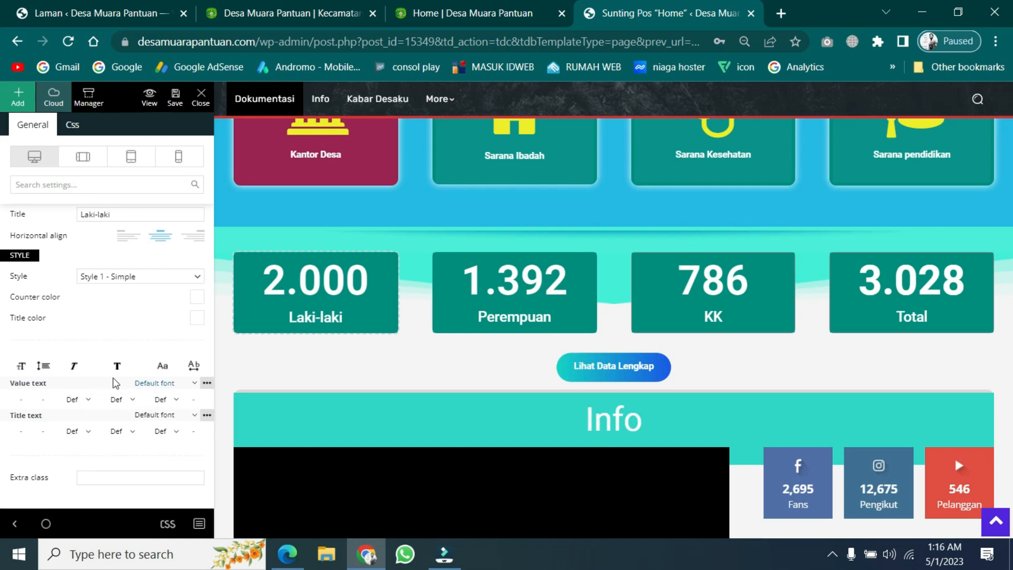
click(23, 400)
text(20)
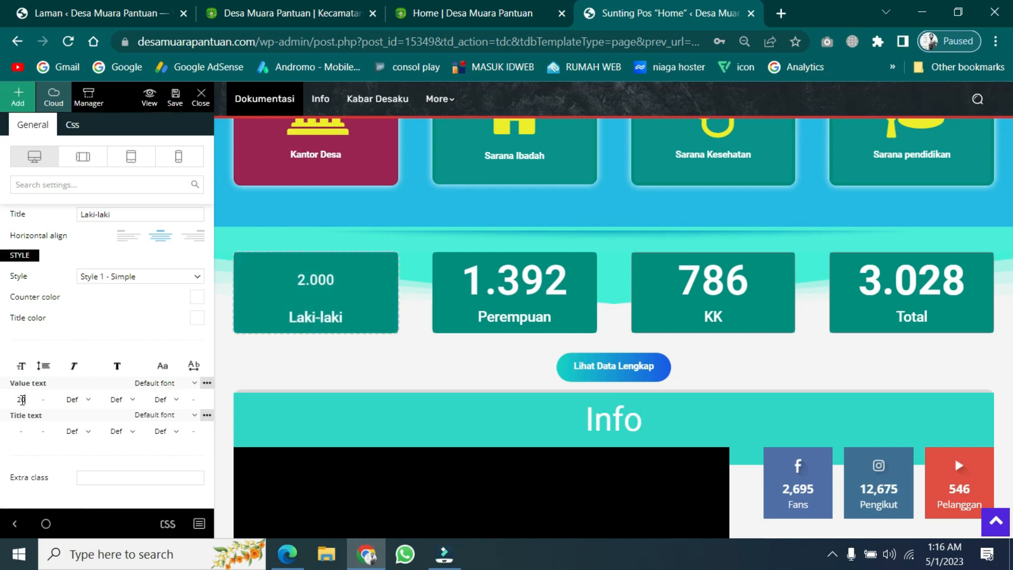
drag(23, 401, 13, 400)
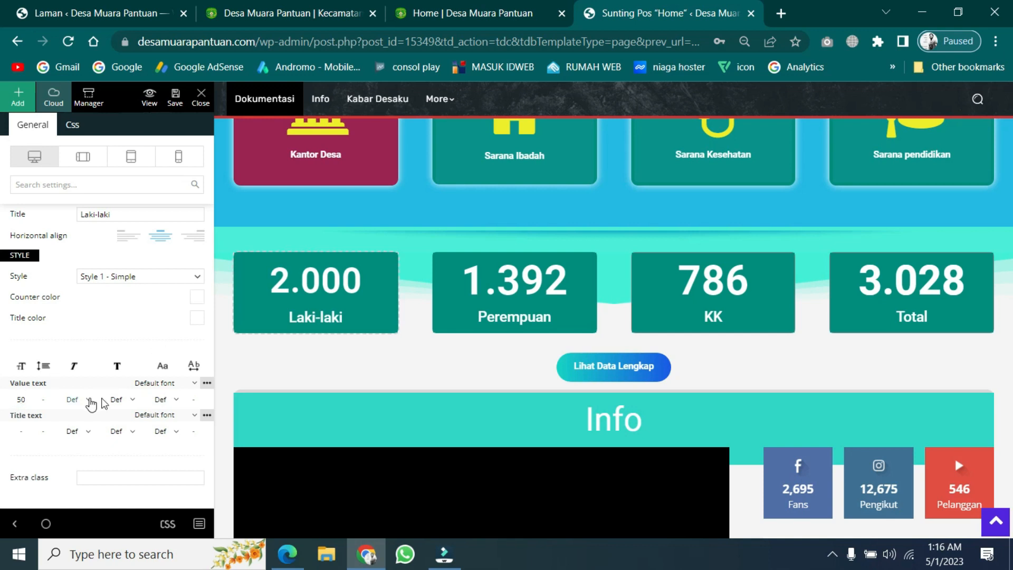
Try font weight 700 on the Laki-laki counter's value text, settling on 900 - Black (Heavy).
click(131, 400)
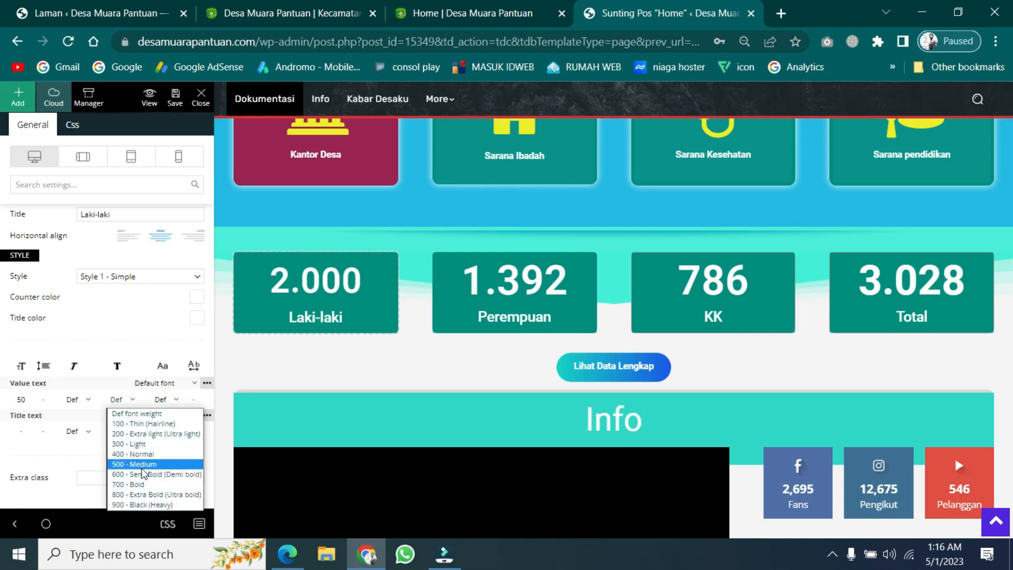
click(136, 484)
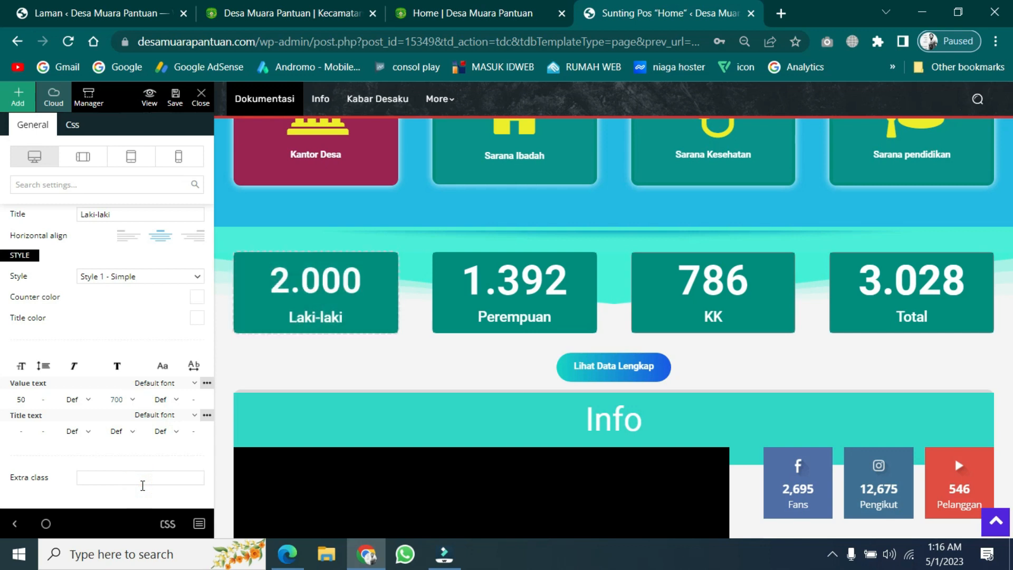
click(130, 400)
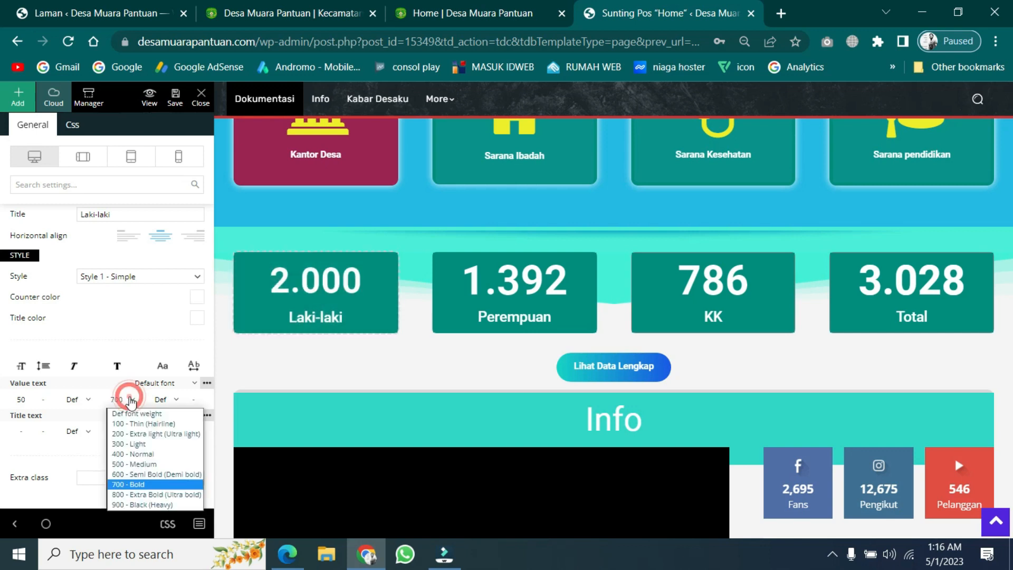
click(150, 501)
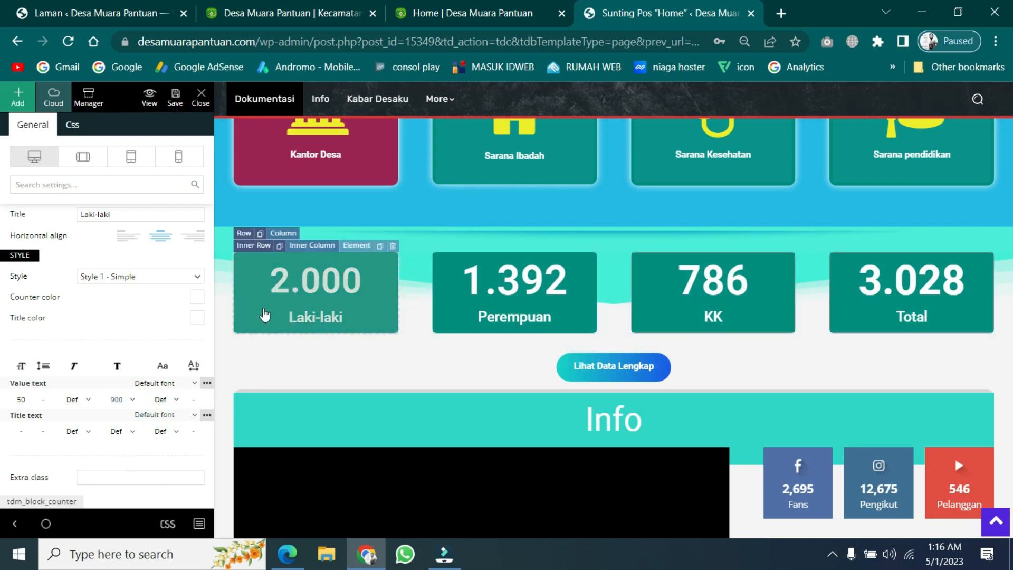
click(132, 400)
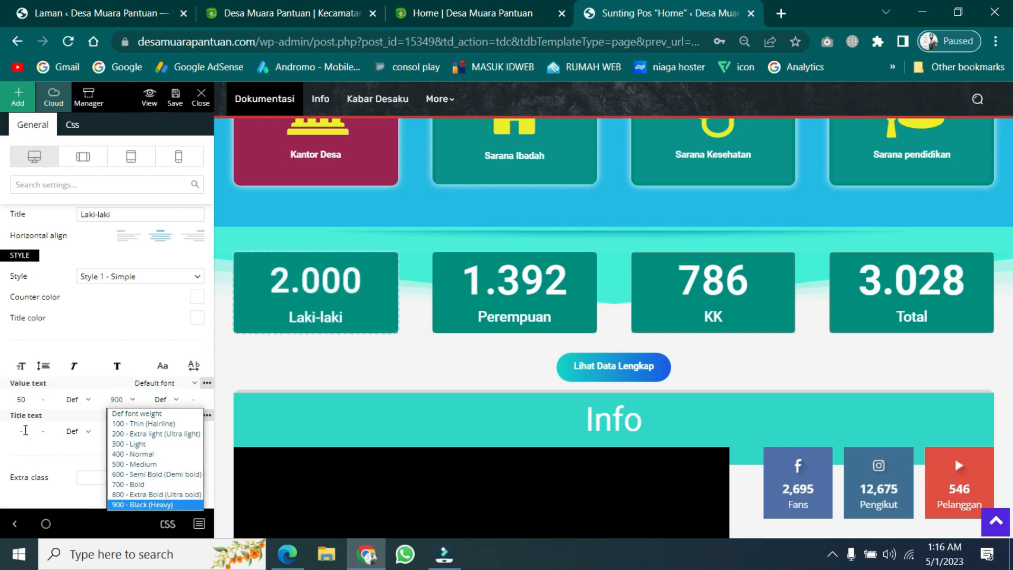
click(18, 432)
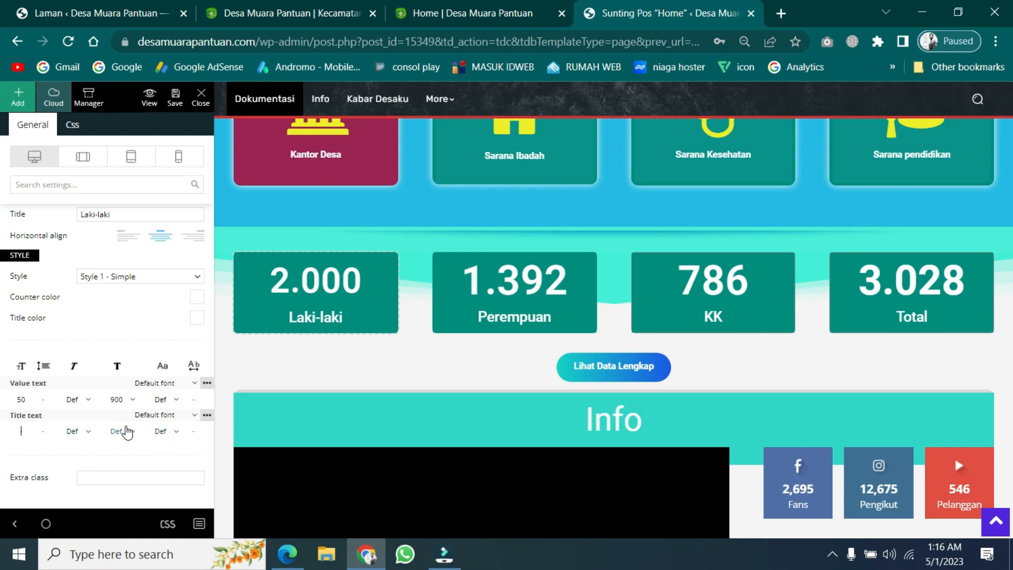
Select the Laki-laki counter again to review its settings and save the page.
scroll(126, 440, up, 2)
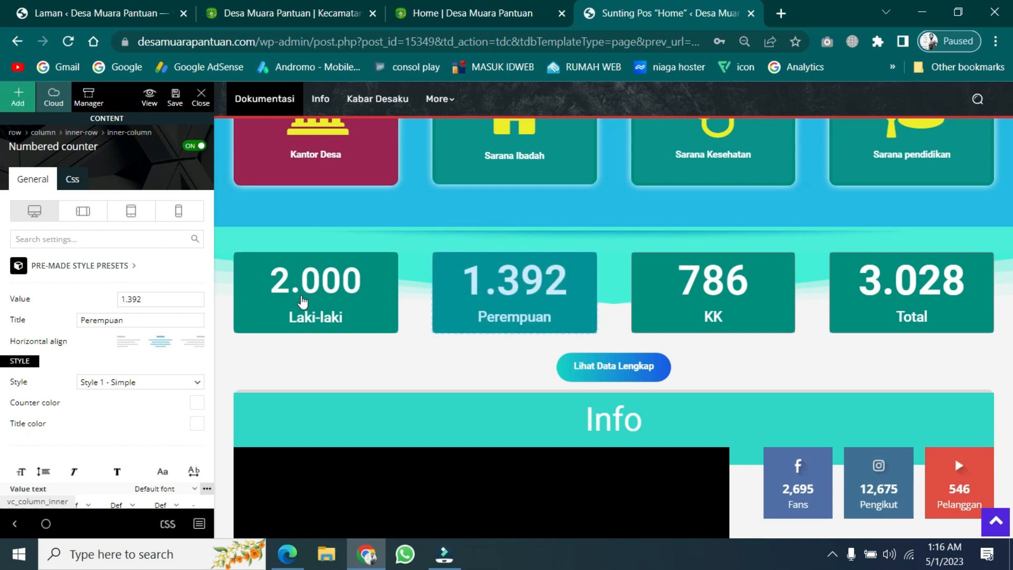
click(308, 295)
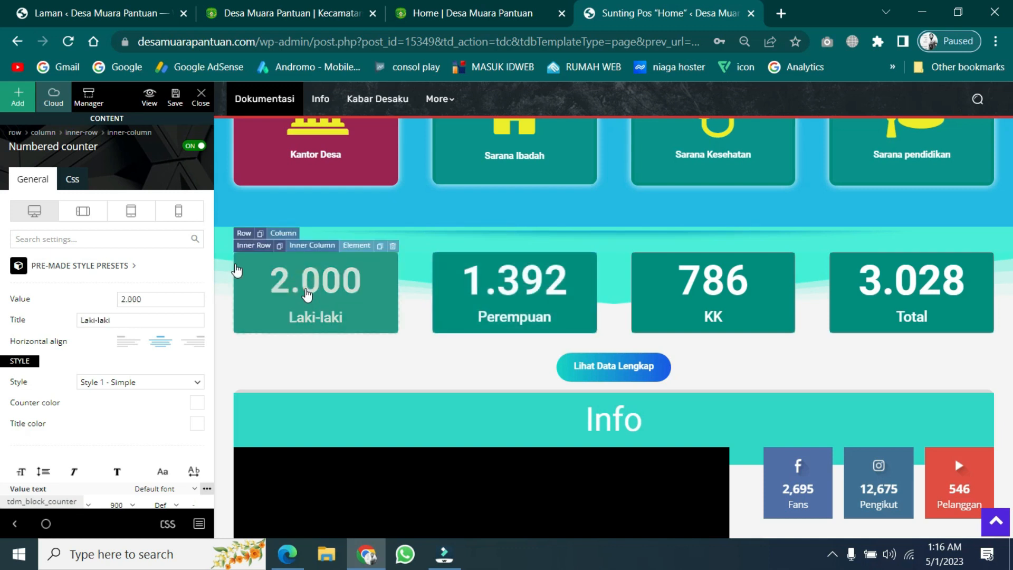
click(174, 96)
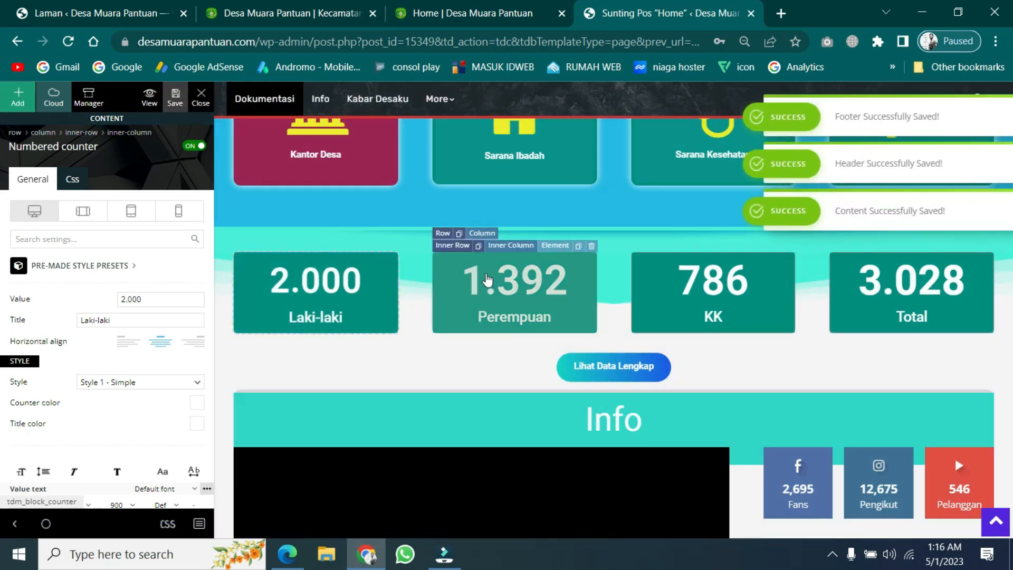
Look over the Home page sections below the counters, from the Info videos and social counters to the office address.
scroll(490, 282, down, 5)
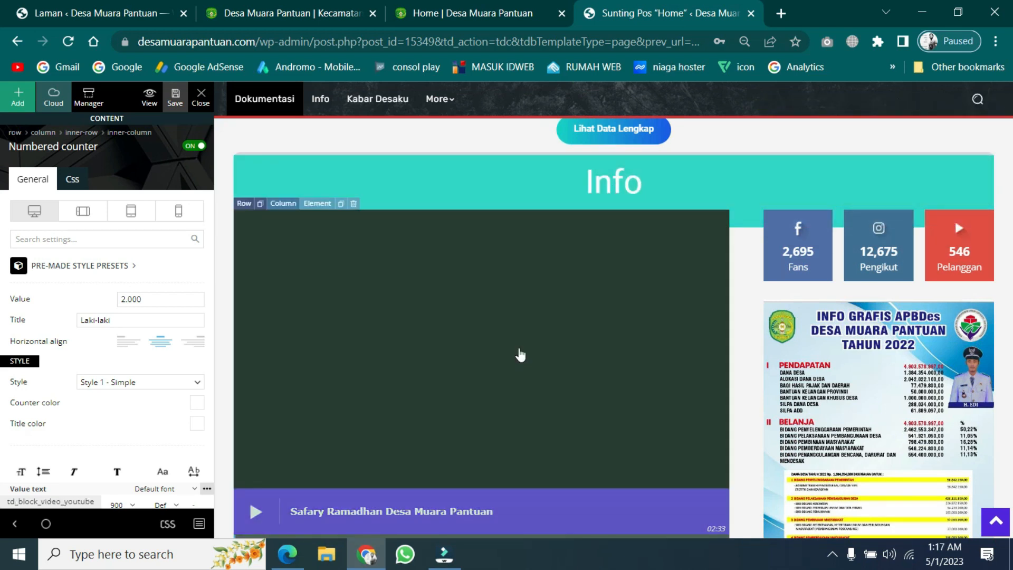
scroll(520, 352, down, 6)
scroll(520, 354, down, 5)
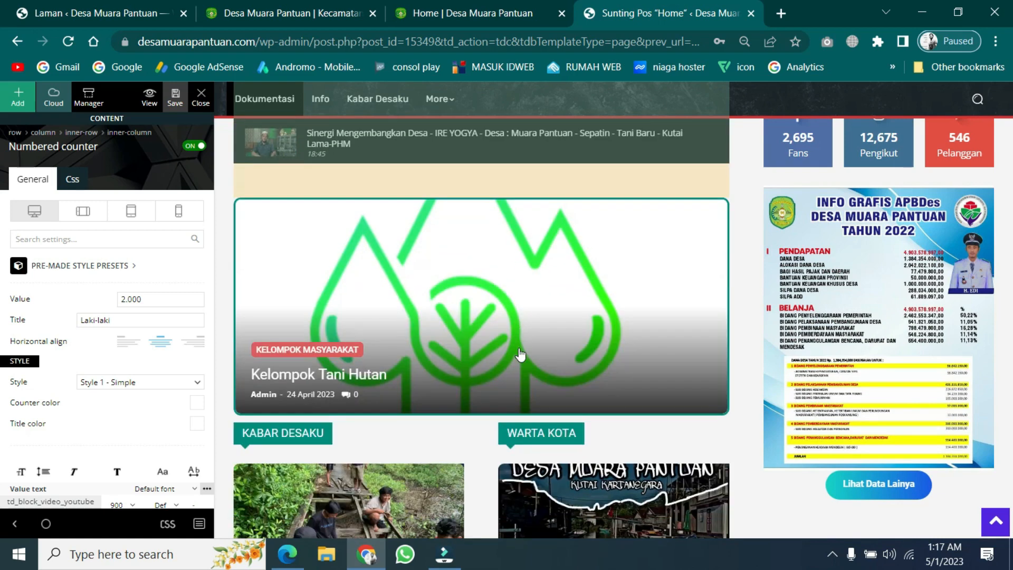
scroll(520, 354, down, 9)
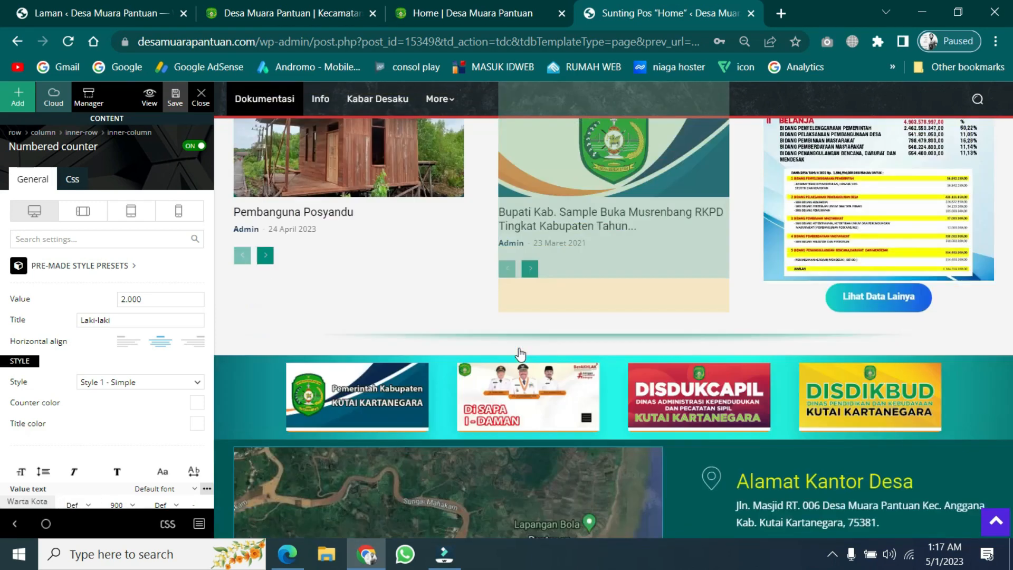
scroll(520, 356, up, 6)
scroll(520, 356, up, 10)
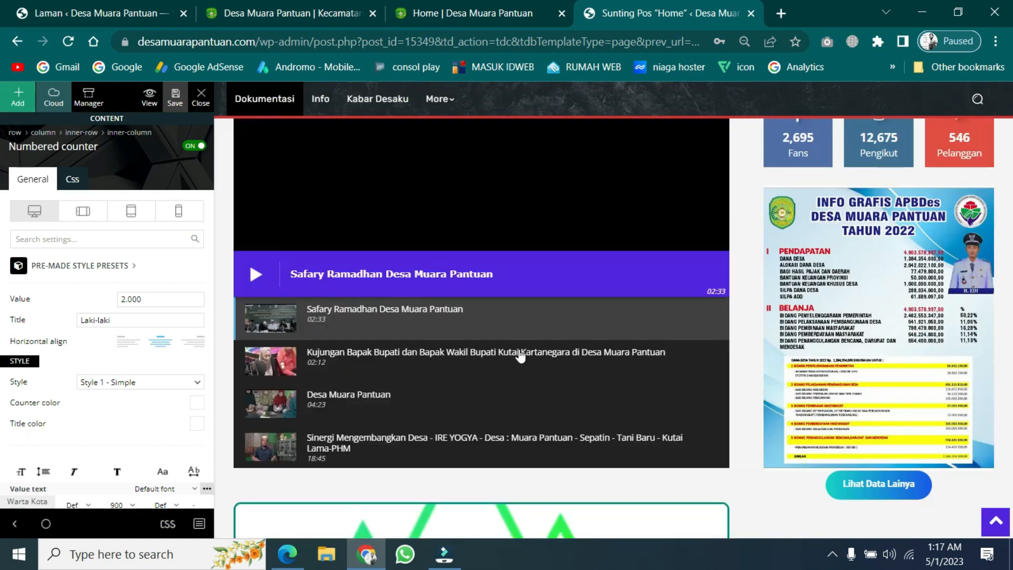
scroll(520, 356, up, 2)
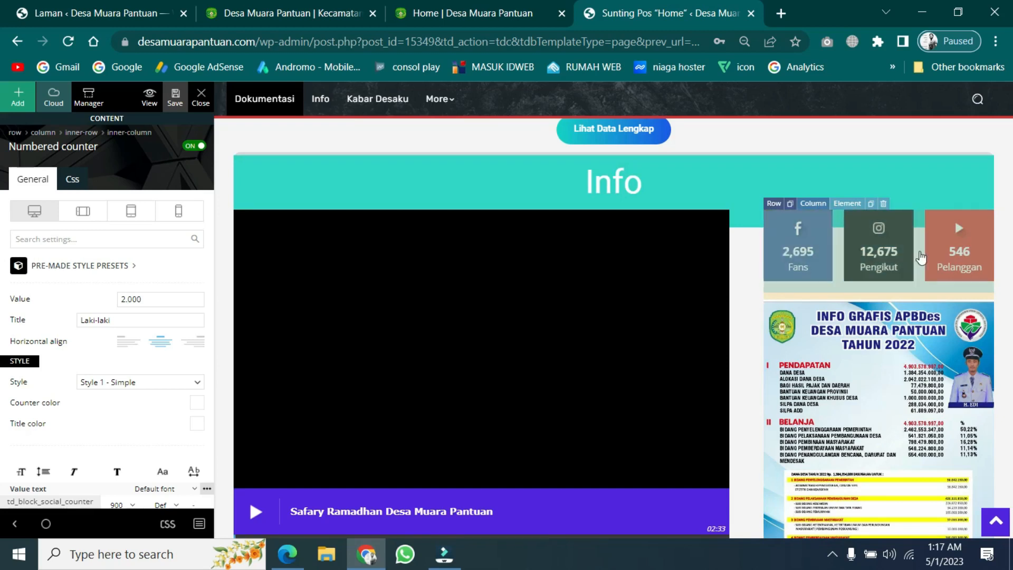
scroll(415, 352, down, 1)
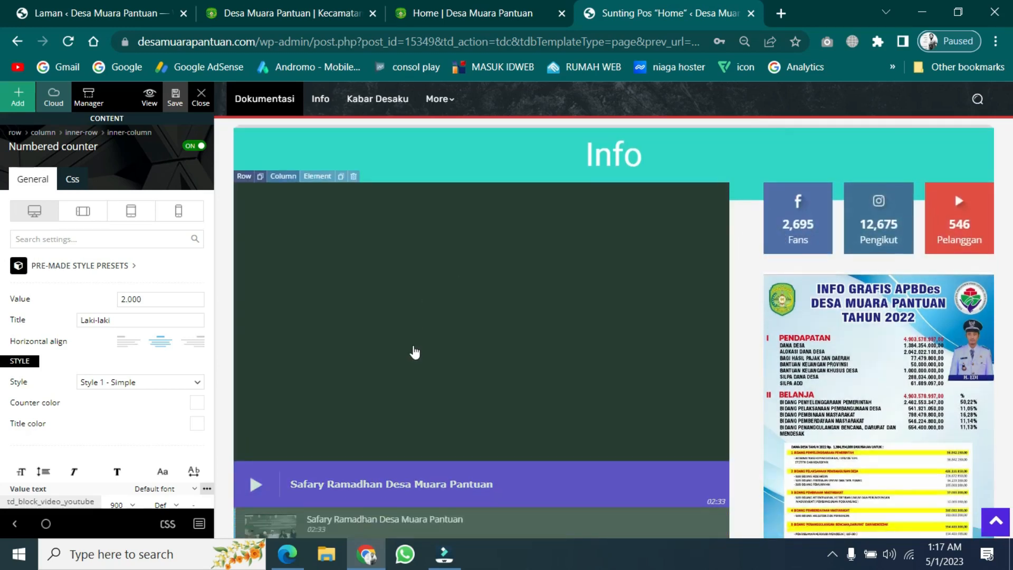
scroll(415, 352, down, 3)
scroll(458, 369, up, 2)
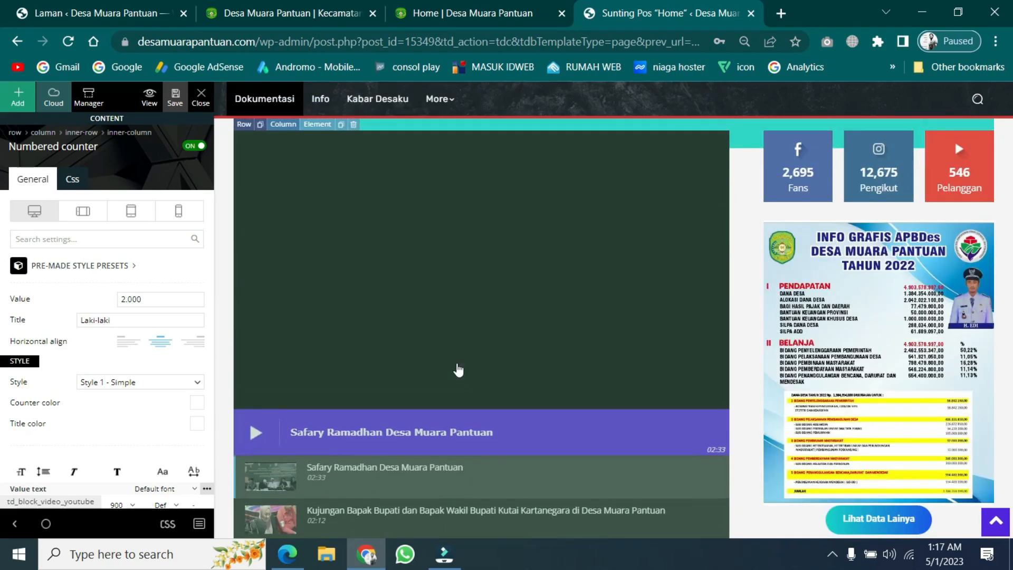
Select the Video Playlist element in the Info section and add a comma at the end of its YouTube ID list.
click(476, 217)
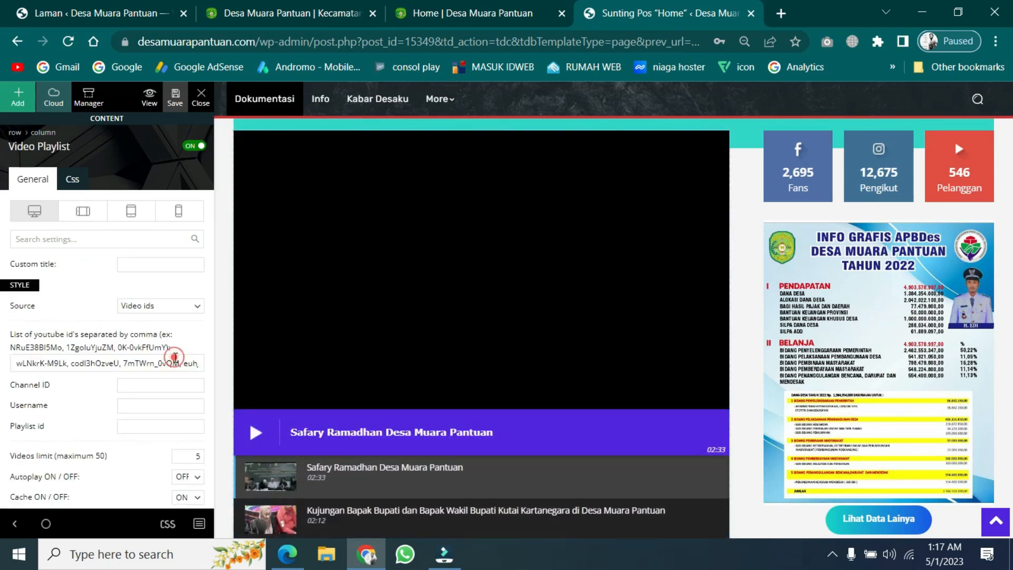
click(176, 359)
text(JubogC88)
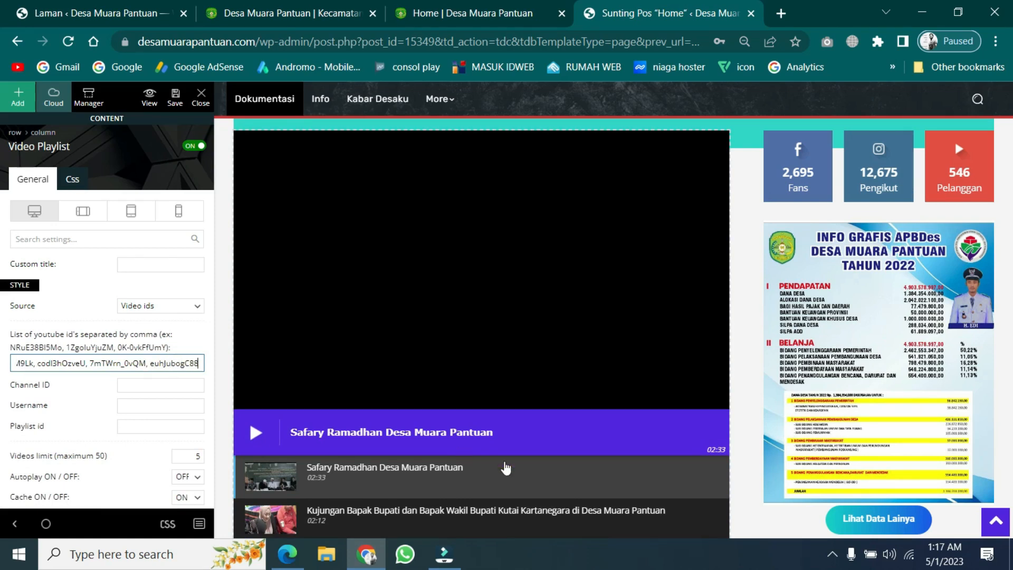
scroll(584, 421, down, 4)
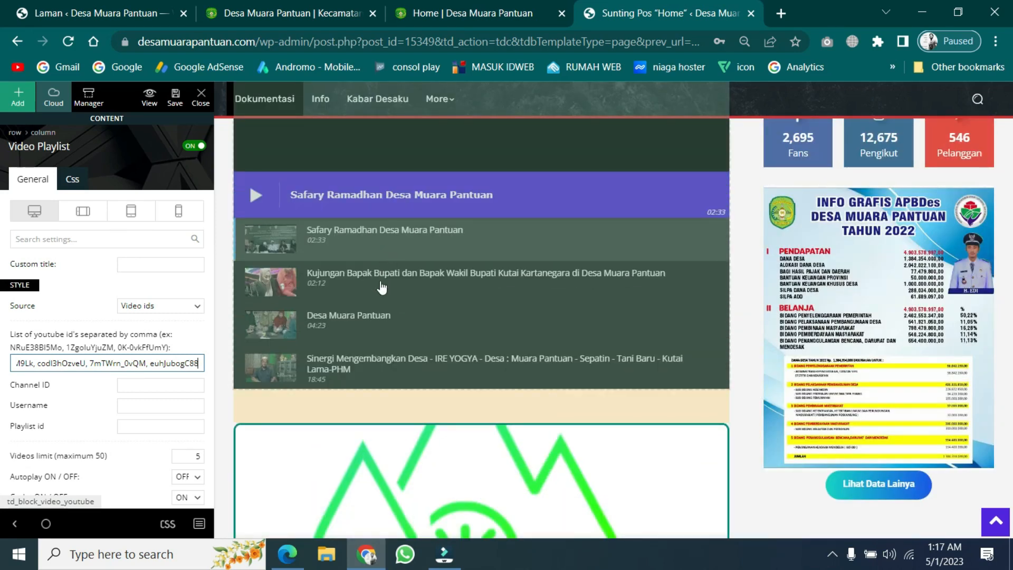
click(199, 361)
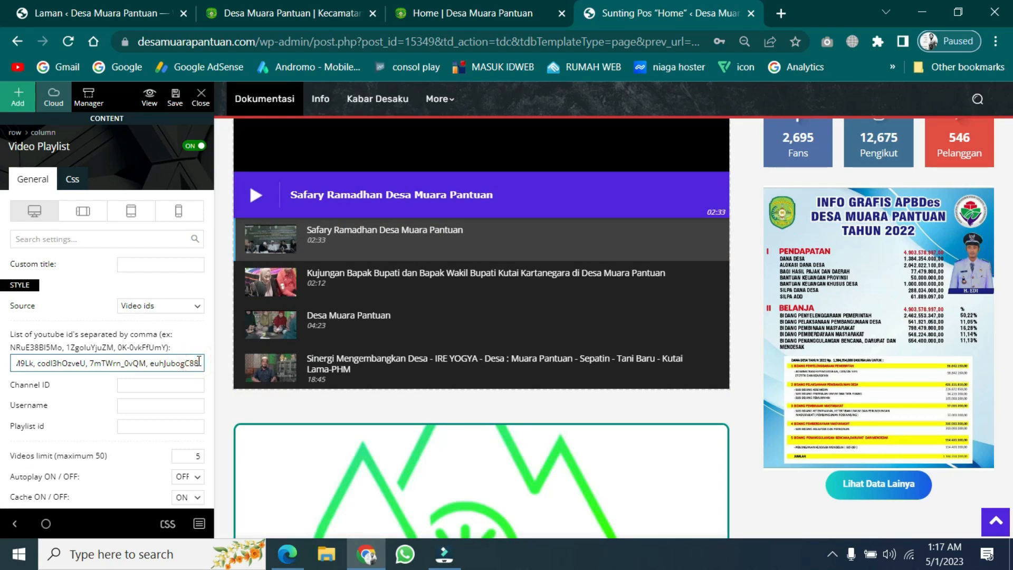
text(,)
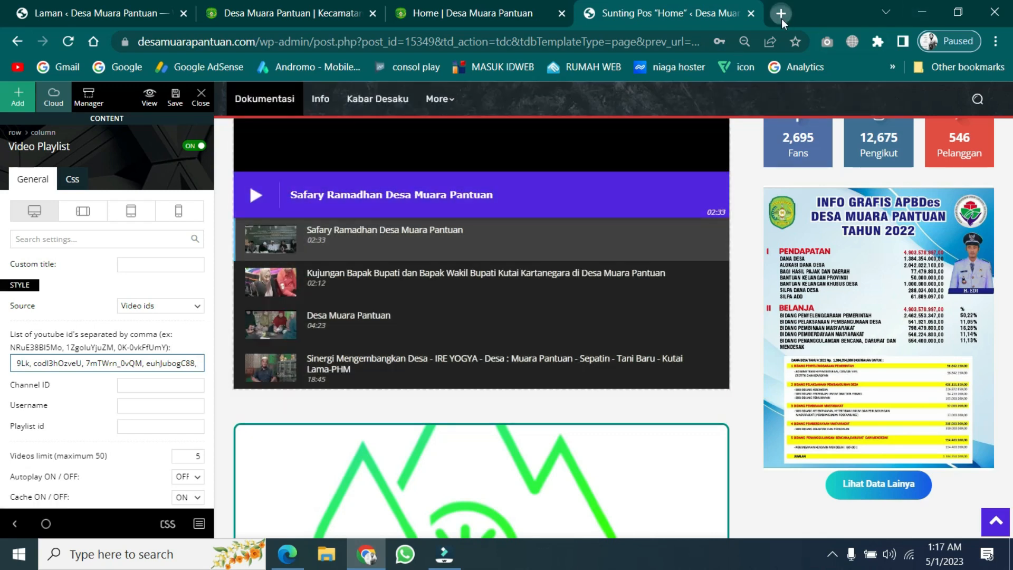
Open youtube.com in a new tab and open the "Ip Man 3 | Mike Tyson, Donnie Yen FULL HD Aksiyon Filmi" video.
click(781, 18)
text(youtube.com)
key(Return)
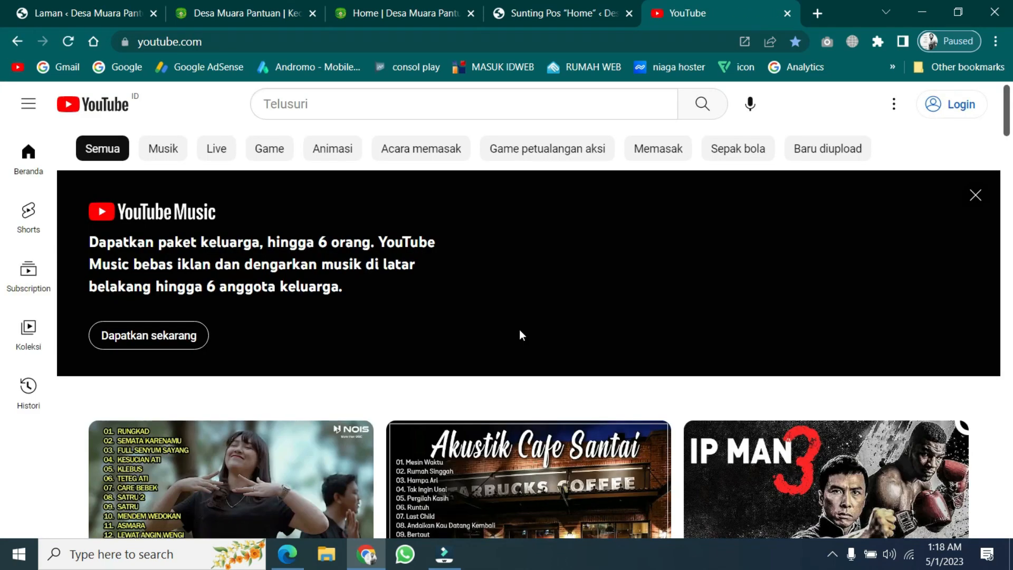
scroll(520, 334, down, 3)
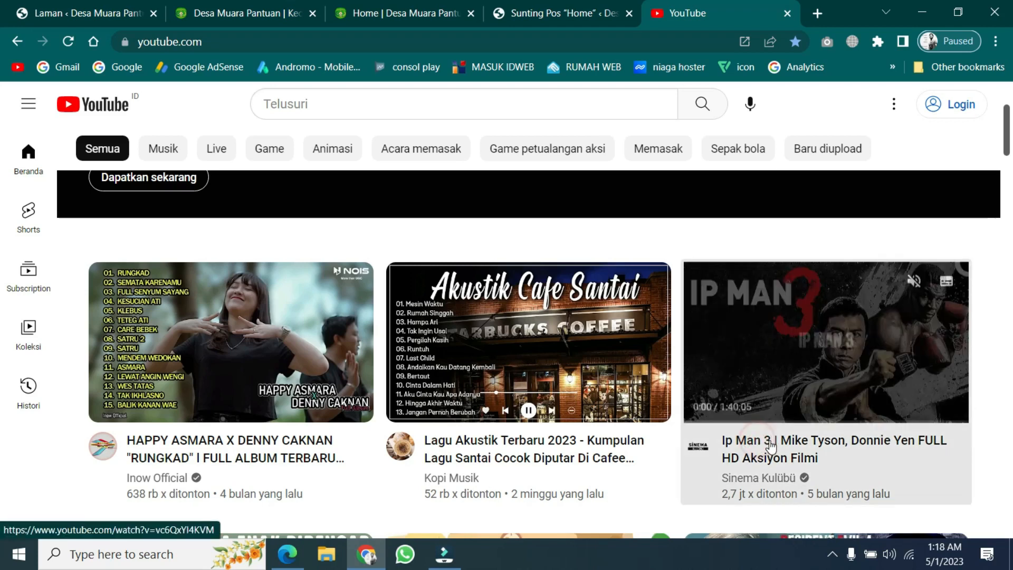
click(770, 446)
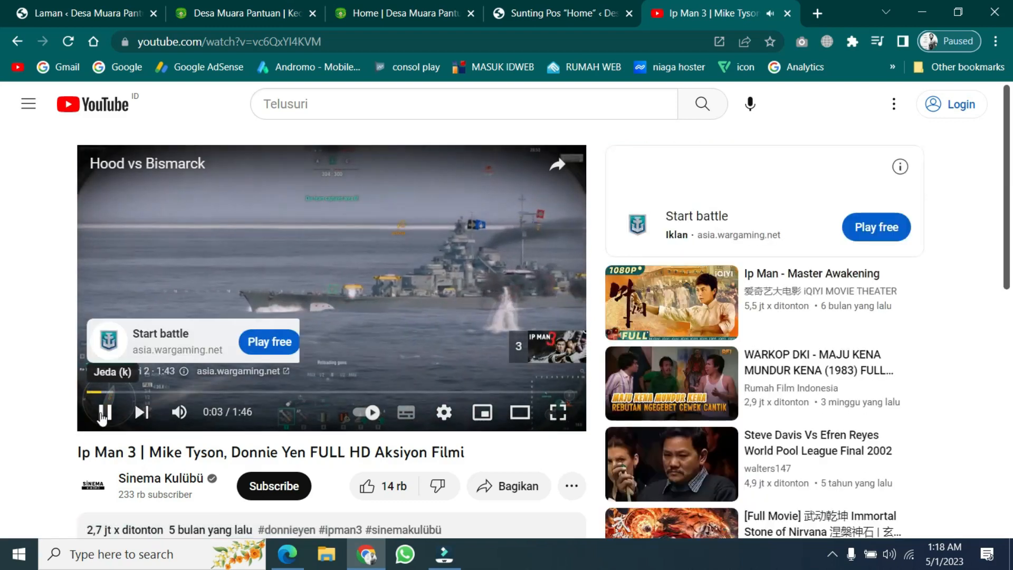
Skip the advertisement and pause the Ip Man 3 video at its start.
click(106, 412)
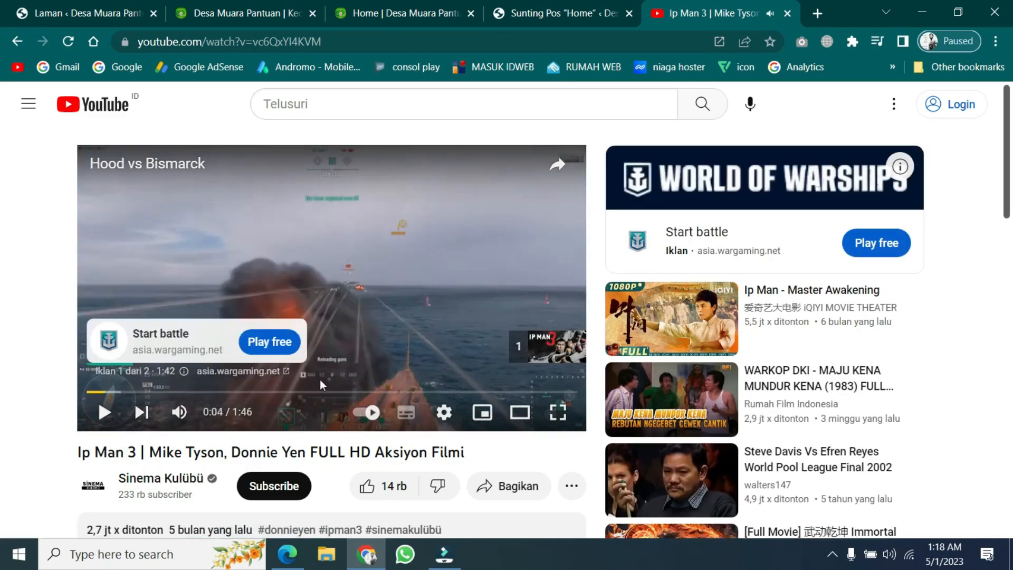
click(102, 413)
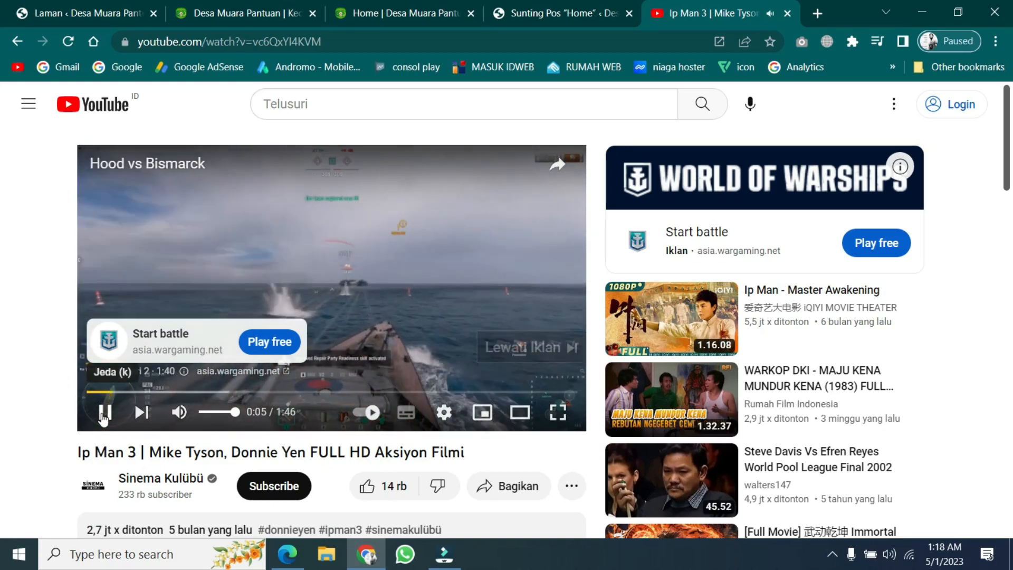
click(517, 349)
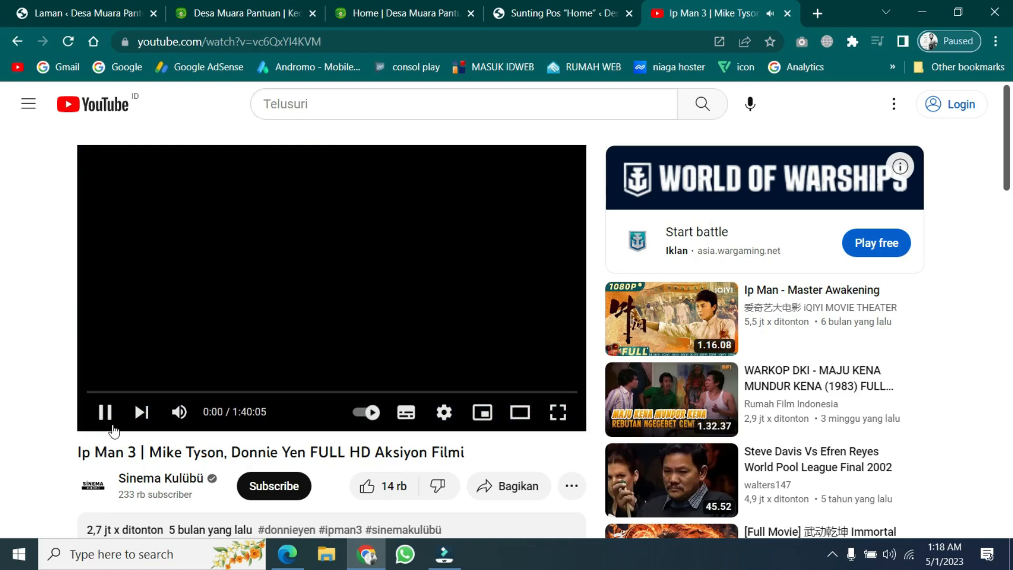
click(104, 414)
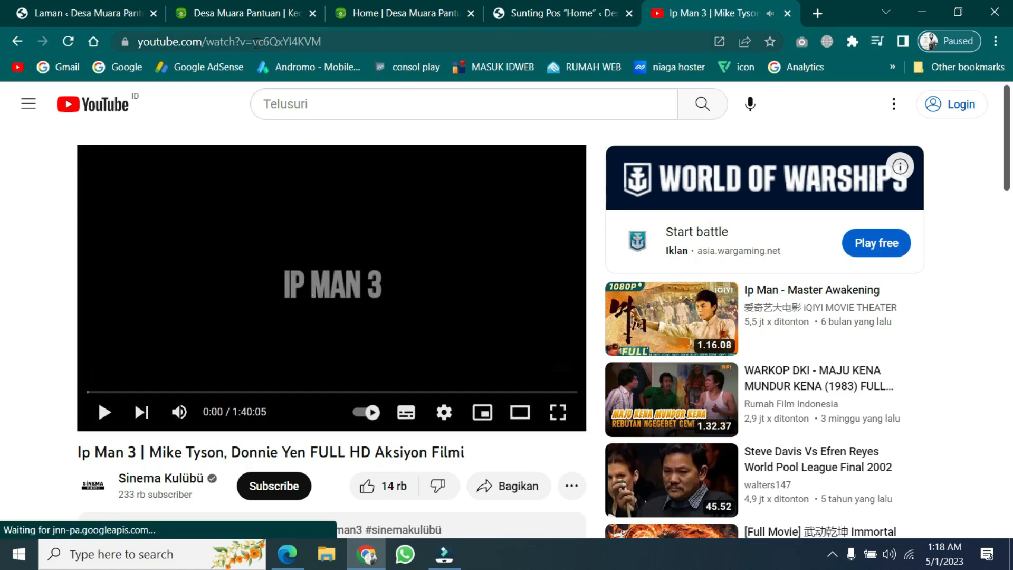
Copy only the video ID vc6QxYI4KVM from the end of the video's web address.
click(253, 43)
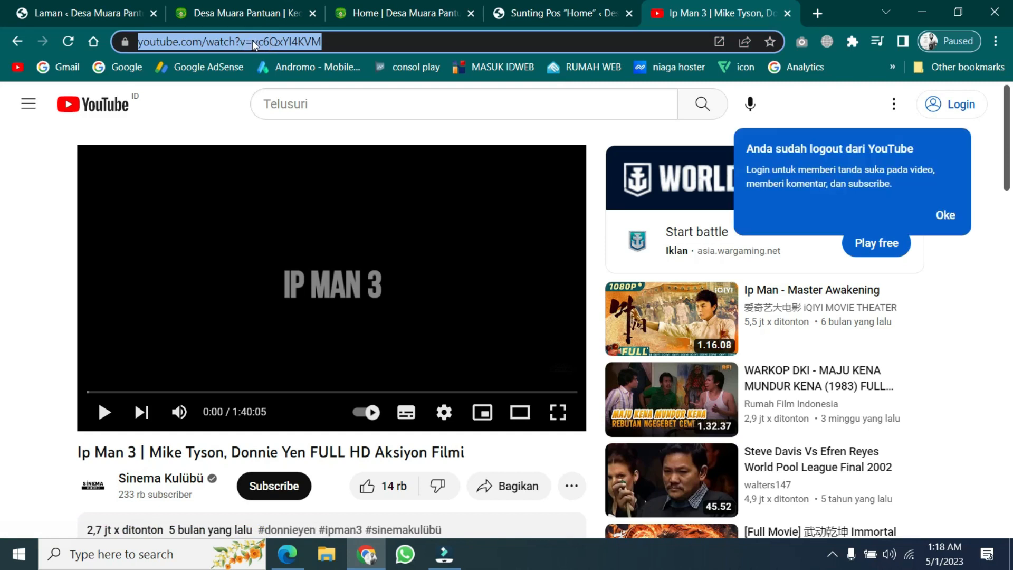
click(300, 41)
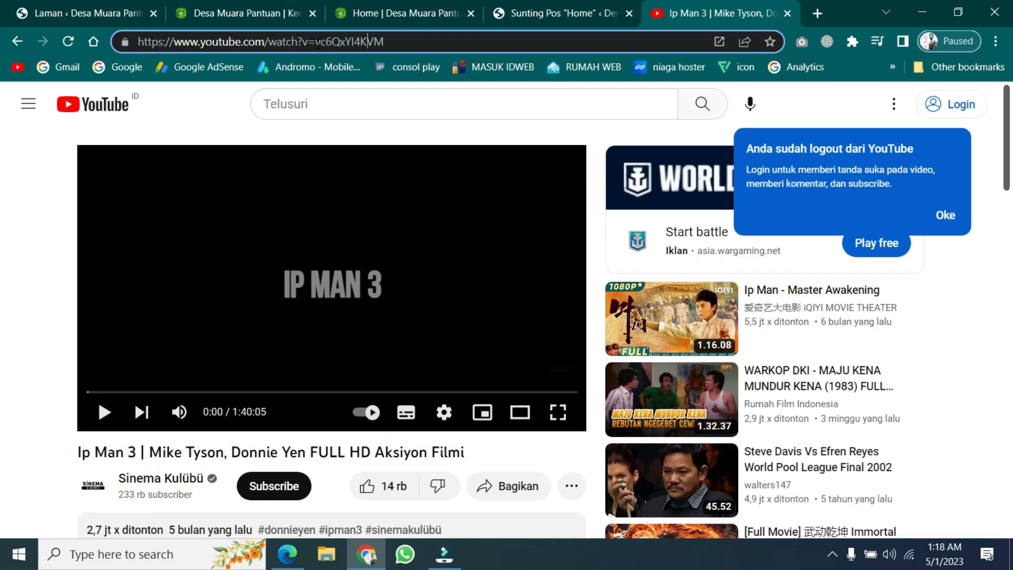
drag(316, 42, 382, 48)
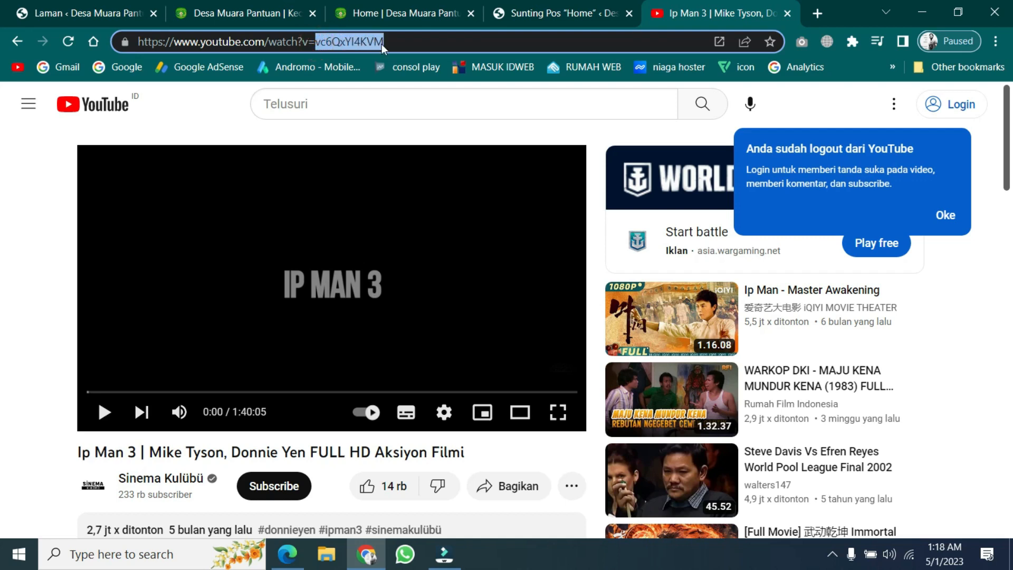
right_click(365, 46)
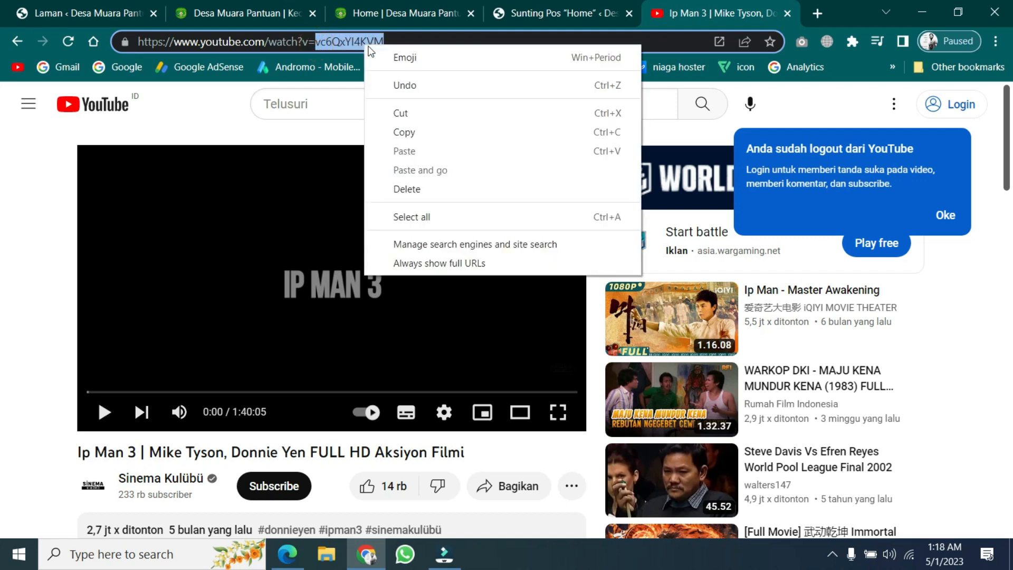
click(415, 132)
Back in the page editor, append the copied ID vc6QxYI4KVM to the playlist's YouTube ID list and check the end of the playlist.
click(571, 10)
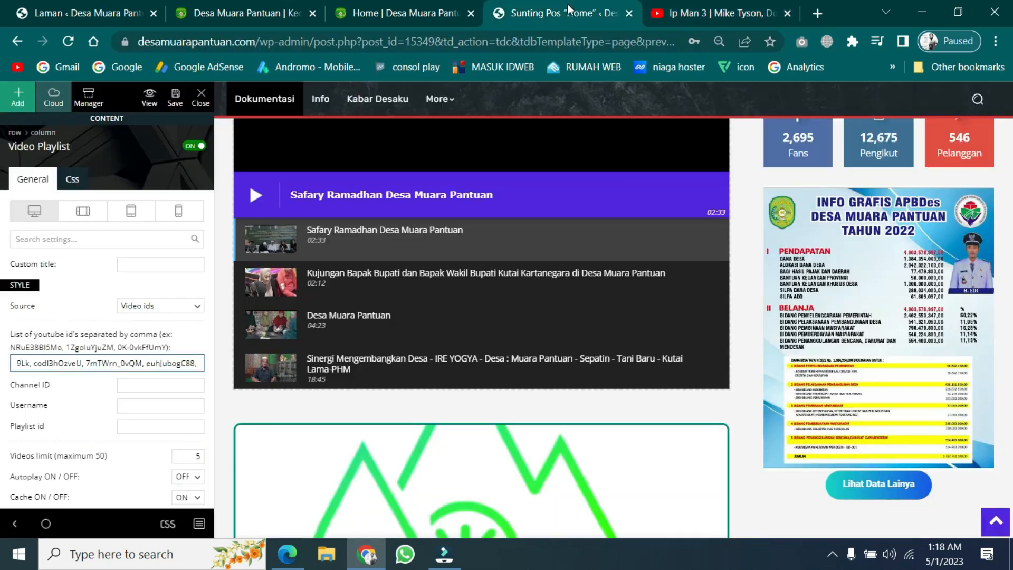
click(194, 360)
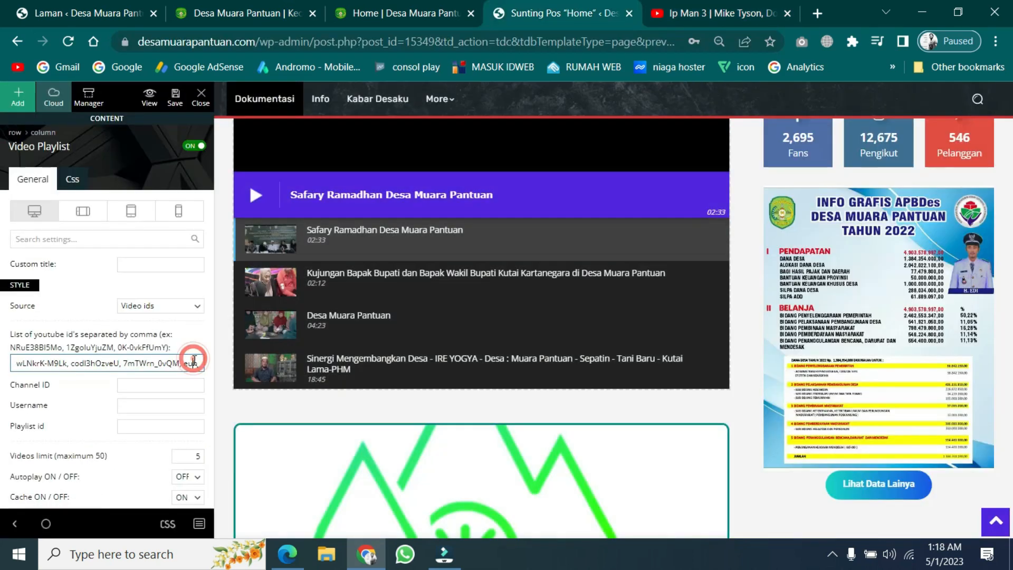
text(, euhJubogC88,)
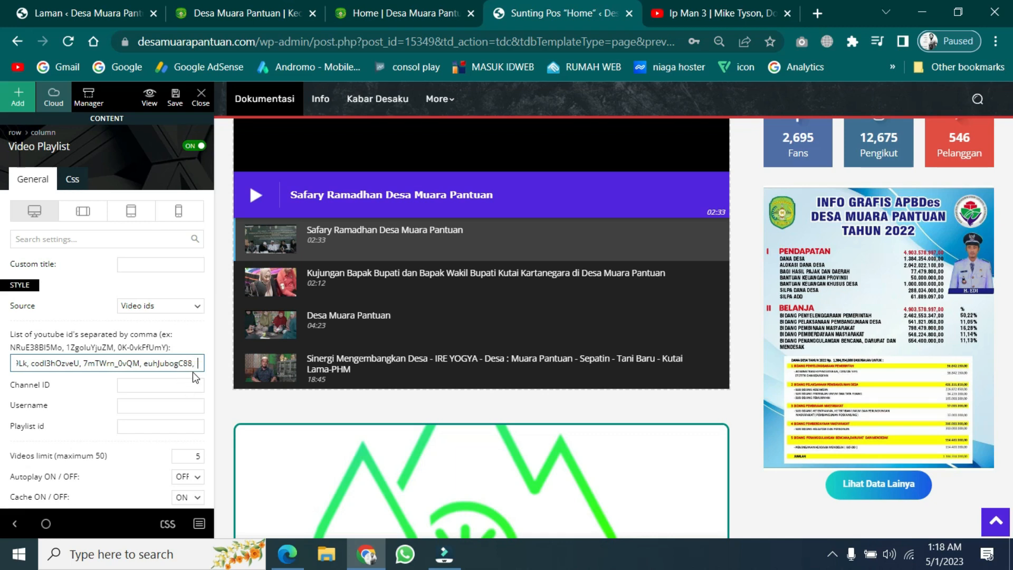
key(ctrl+v)
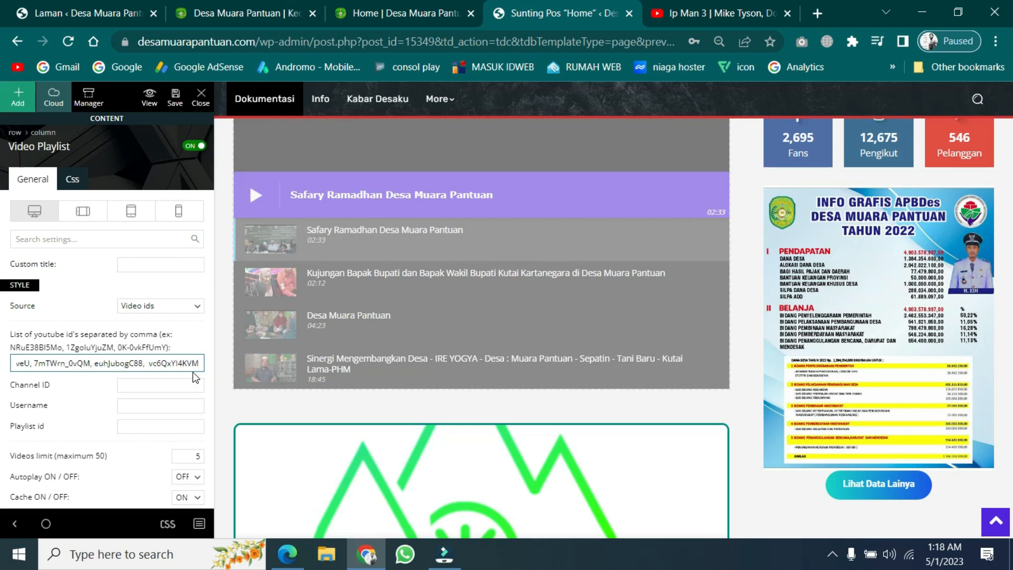
scroll(349, 303, down, 1)
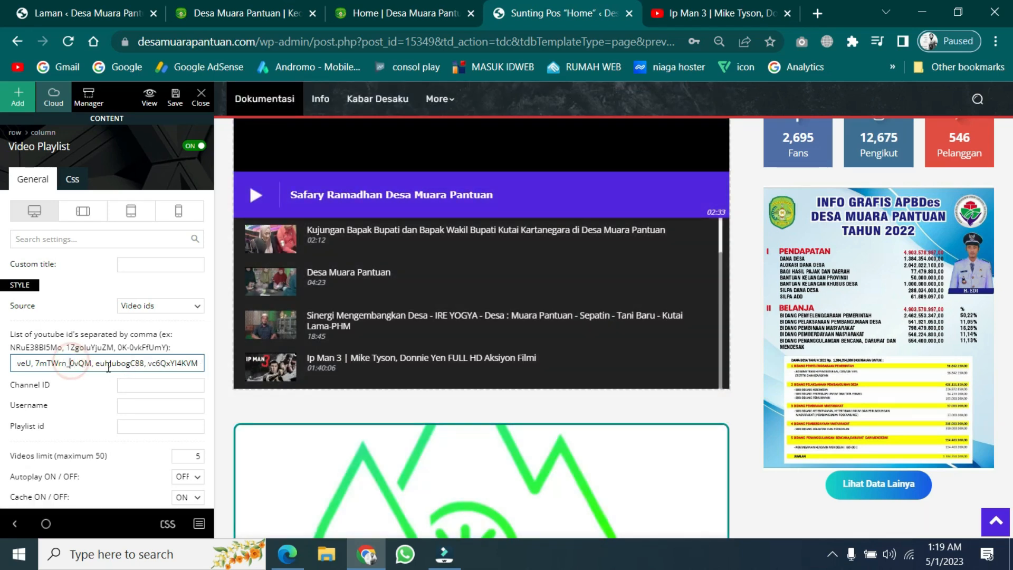
Insert the ID vc6QxYI4KVM followed by a comma at the beginning of the YouTube ID list, making the video first in the playlist.
key(Home)
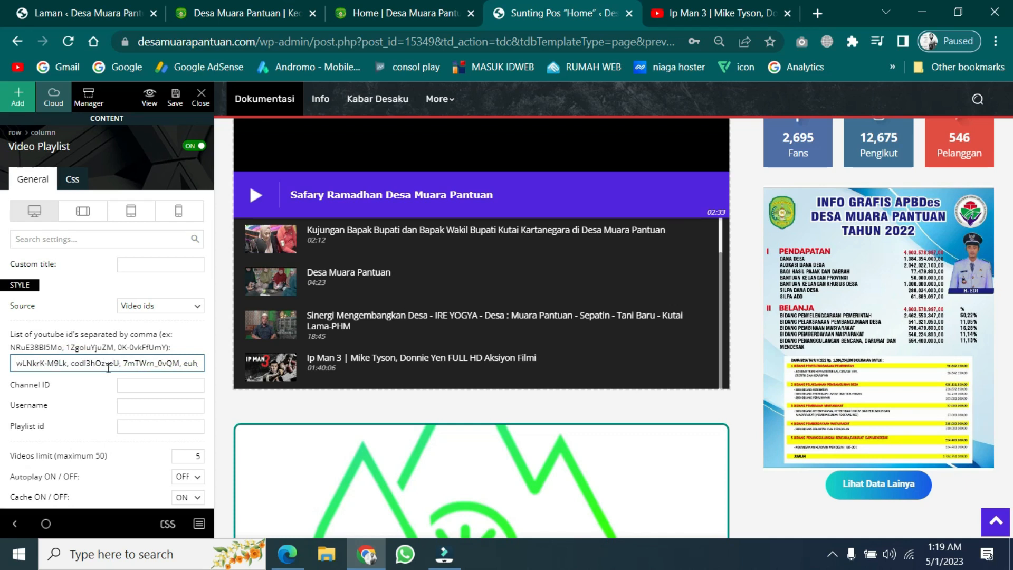
key(ctrl+v)
text(,)
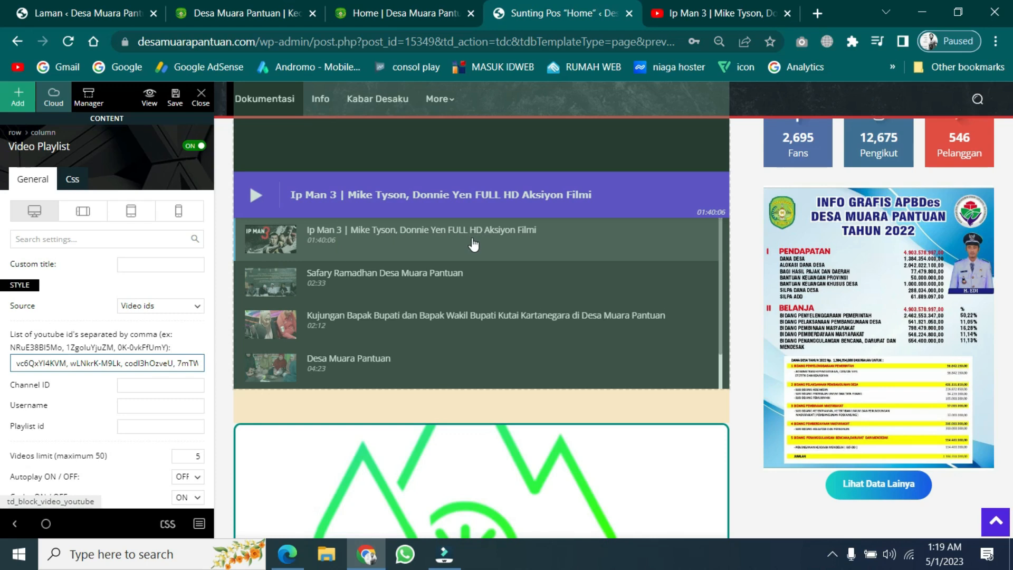
click(74, 401)
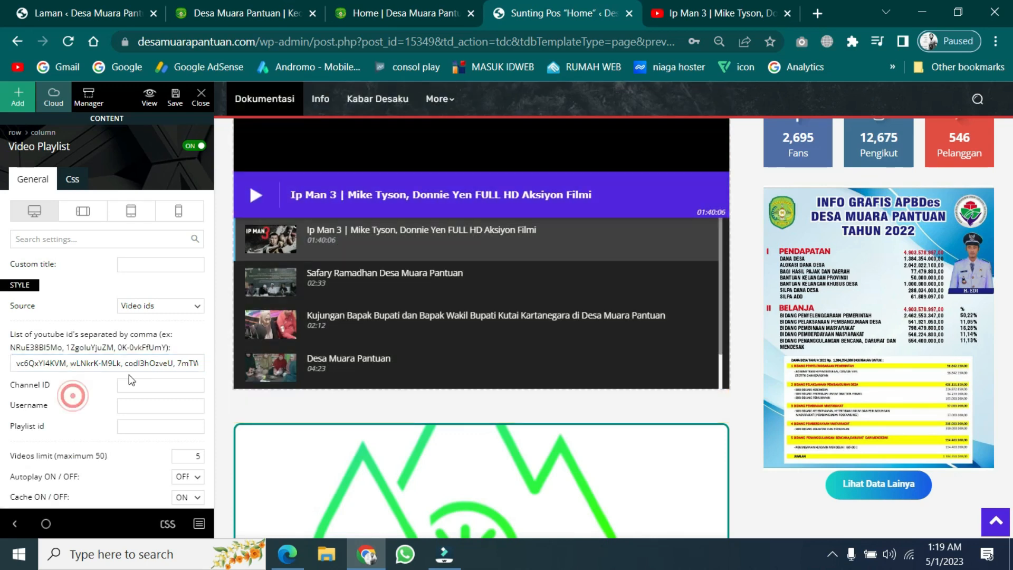
Examine the rest of the playlist and its videos limit setting.
scroll(478, 302, down, 1)
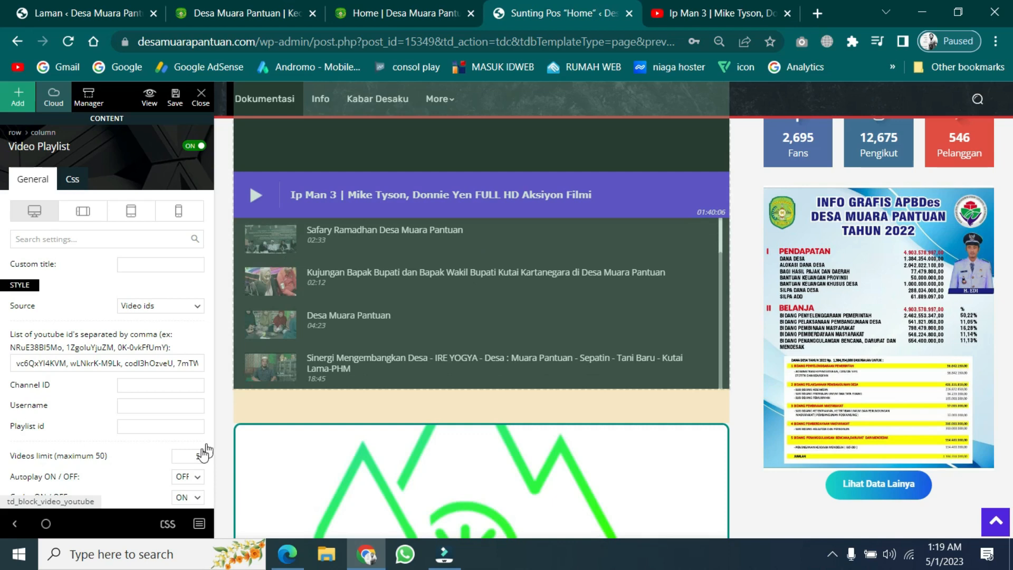
scroll(144, 461, down, 3)
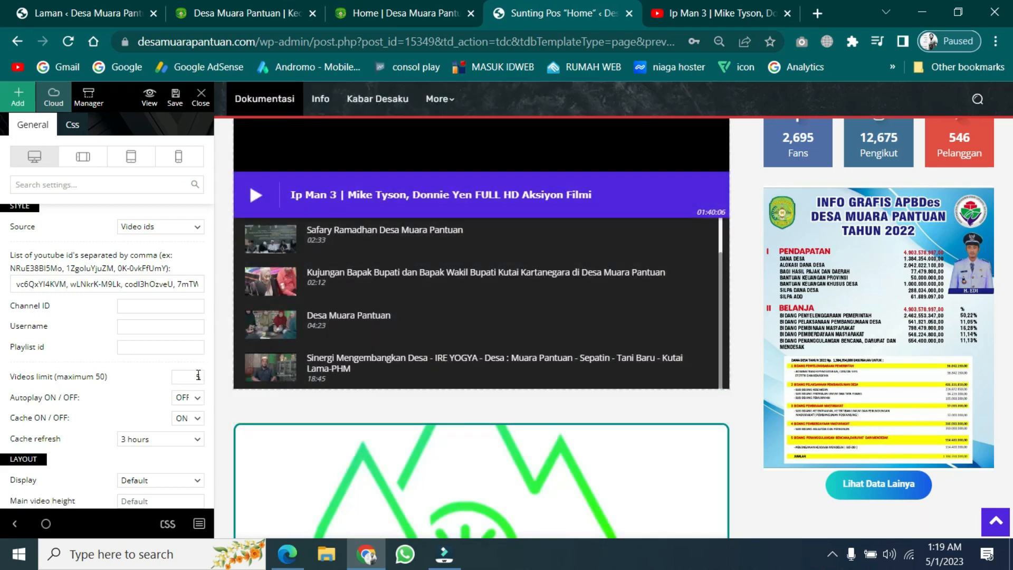
double_click(200, 376)
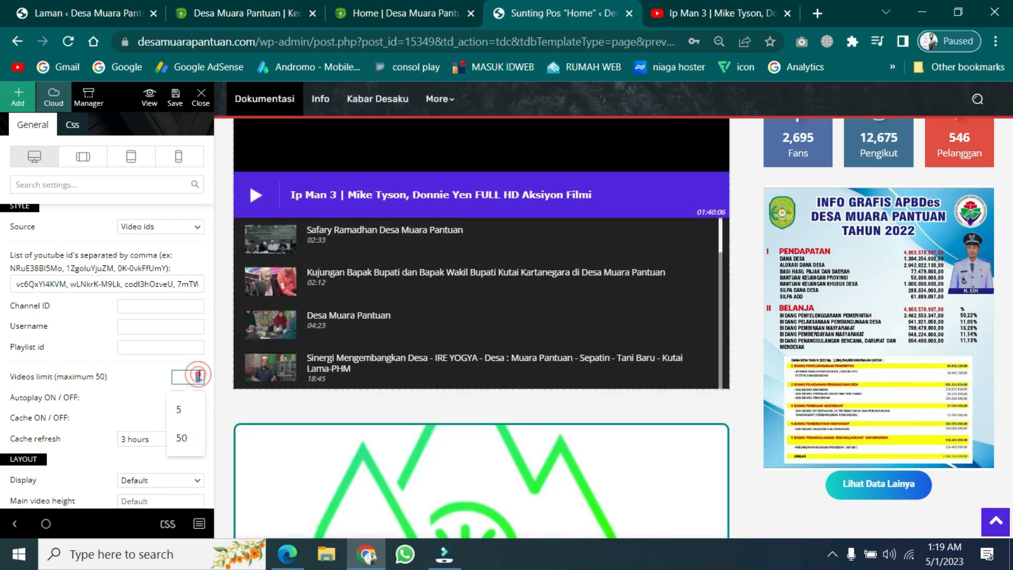
click(153, 376)
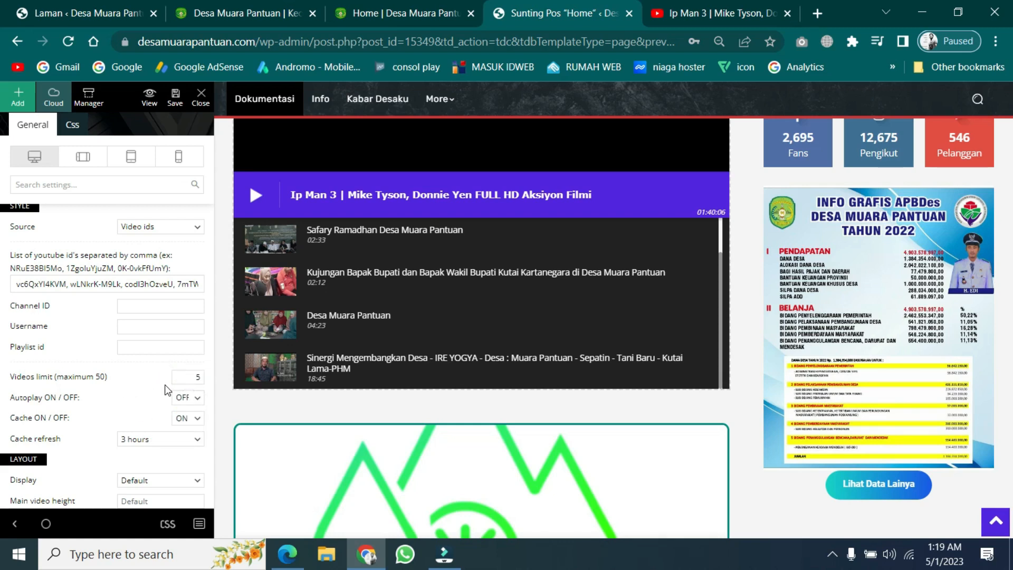
Change the Info video playlist's source from individual video IDs to Channel ID.
scroll(135, 374, up, 2)
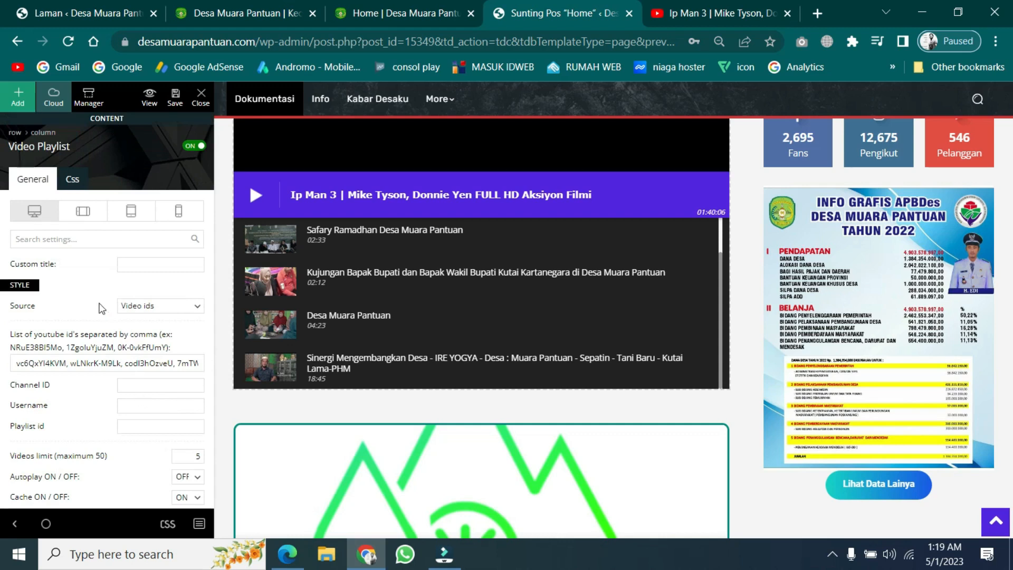
click(158, 306)
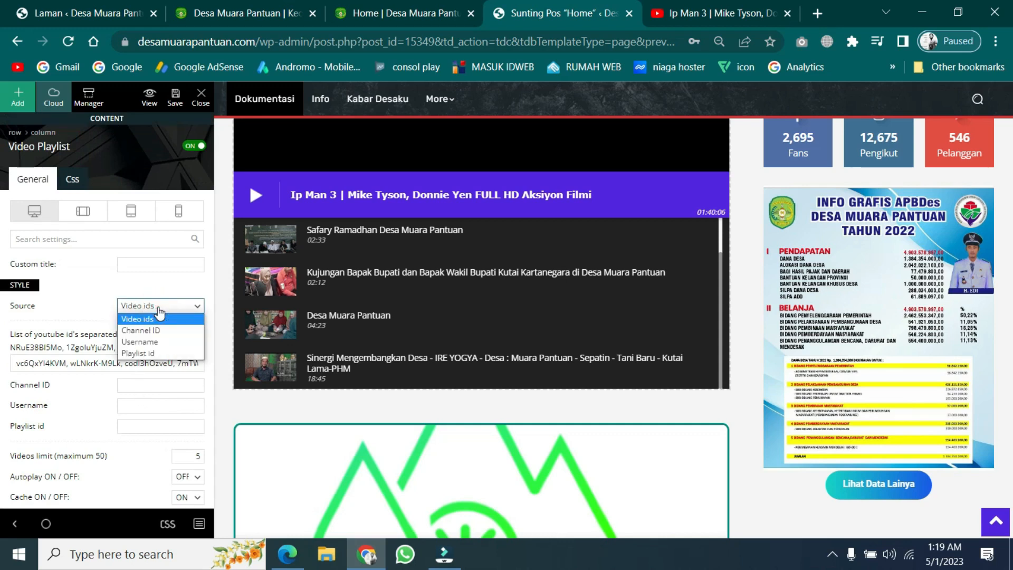
click(142, 332)
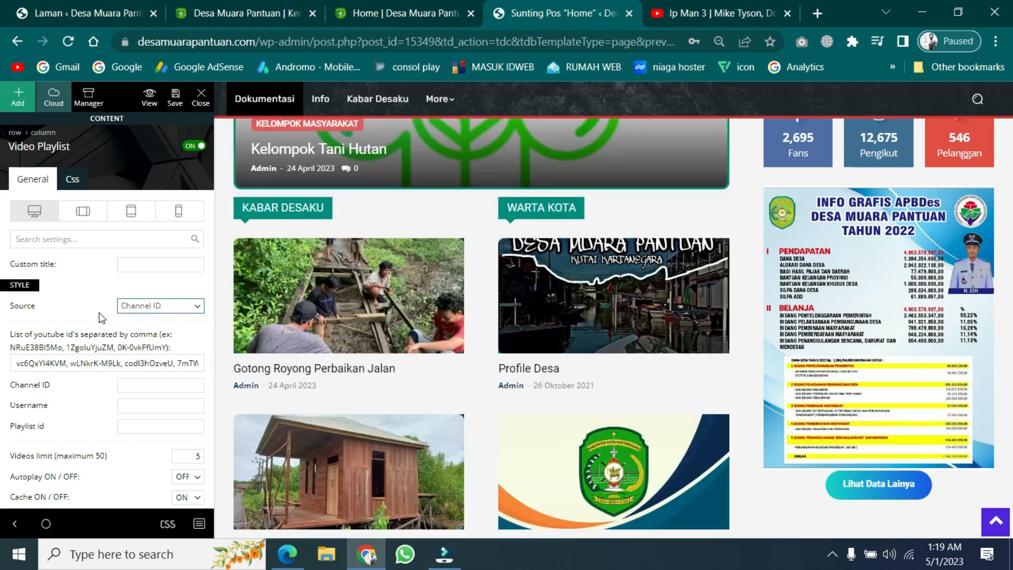
scroll(477, 408, up, 2)
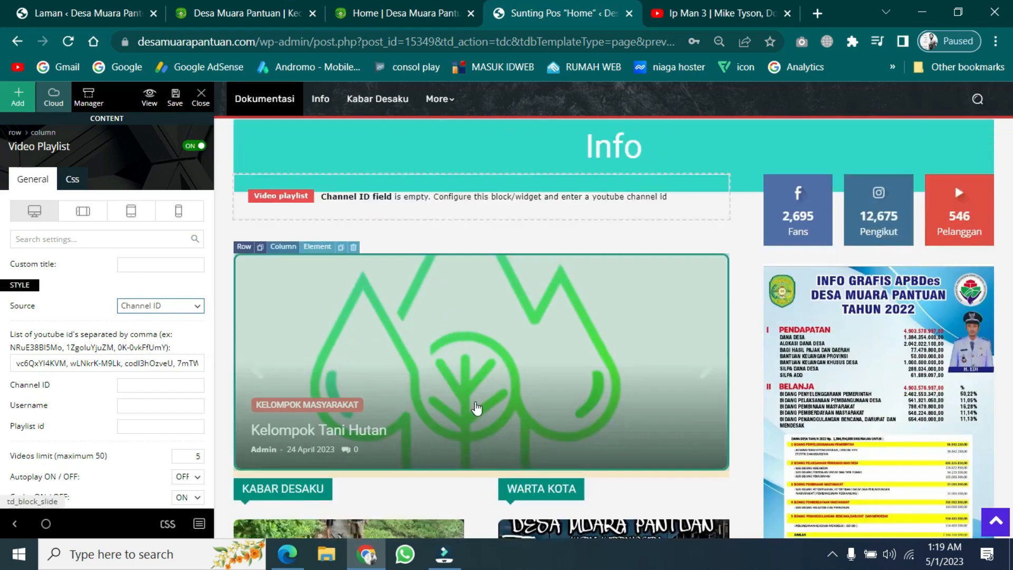
scroll(477, 407, up, 1)
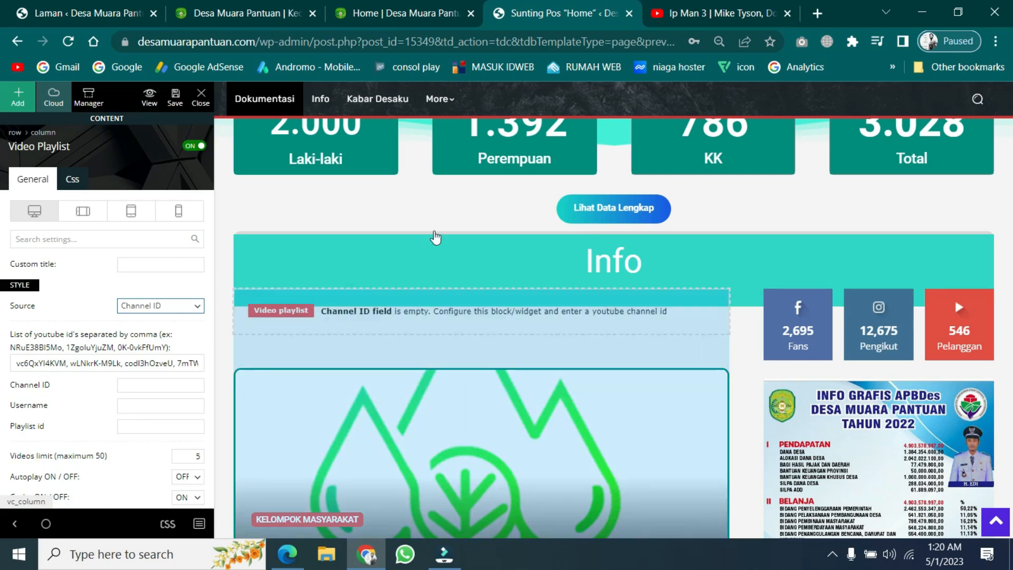
Fill in the playlist's Channel ID with the remembered YouTube channel ID UCxo7Incr11aJWQzoM1a6pnQ.
click(657, 20)
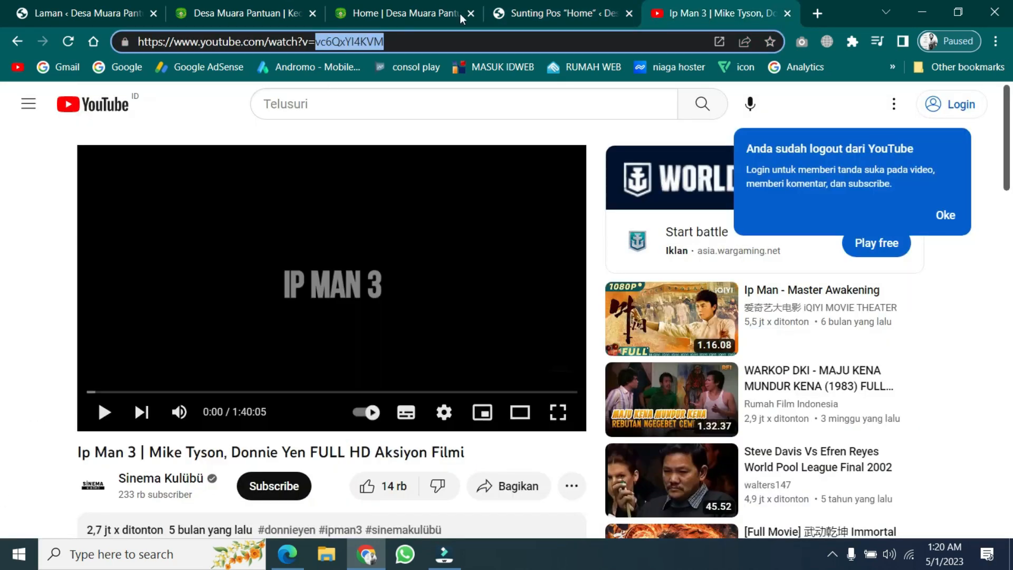
click(570, 10)
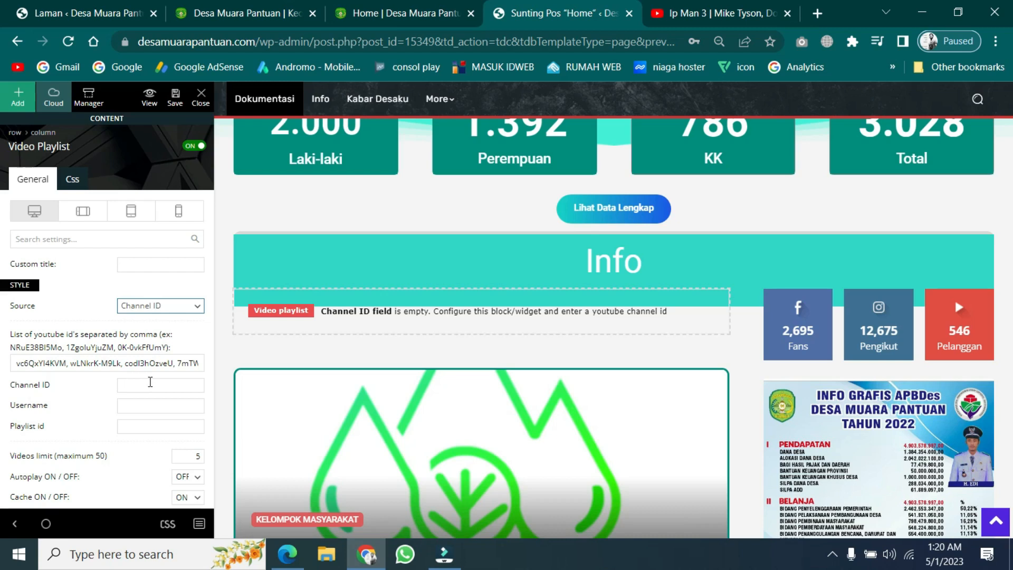
click(145, 385)
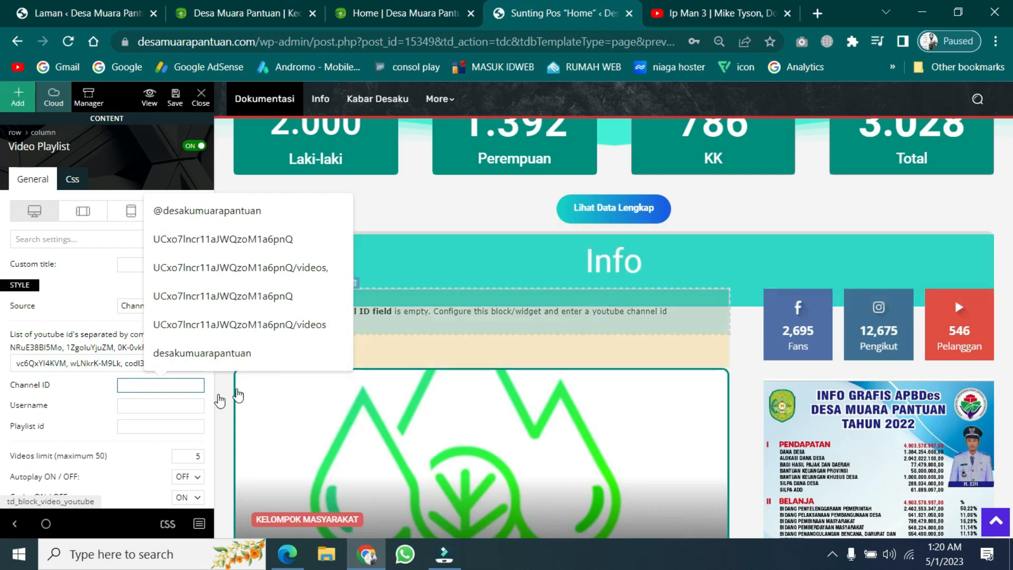
click(214, 240)
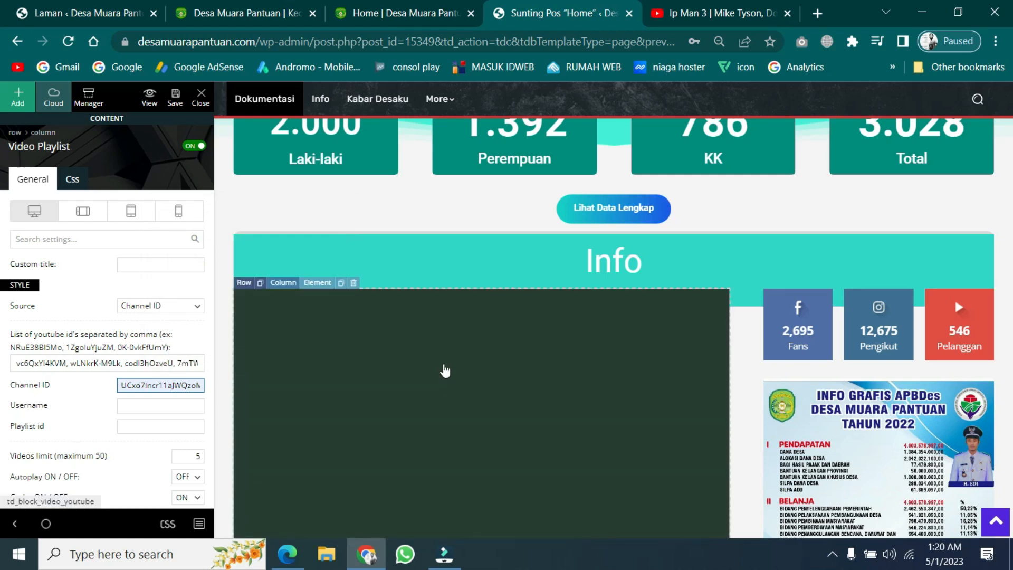
Examine the videos that the playlist loads from the channel.
scroll(445, 368, down, 3)
scroll(480, 354, down, 2)
scroll(480, 355, up, 1)
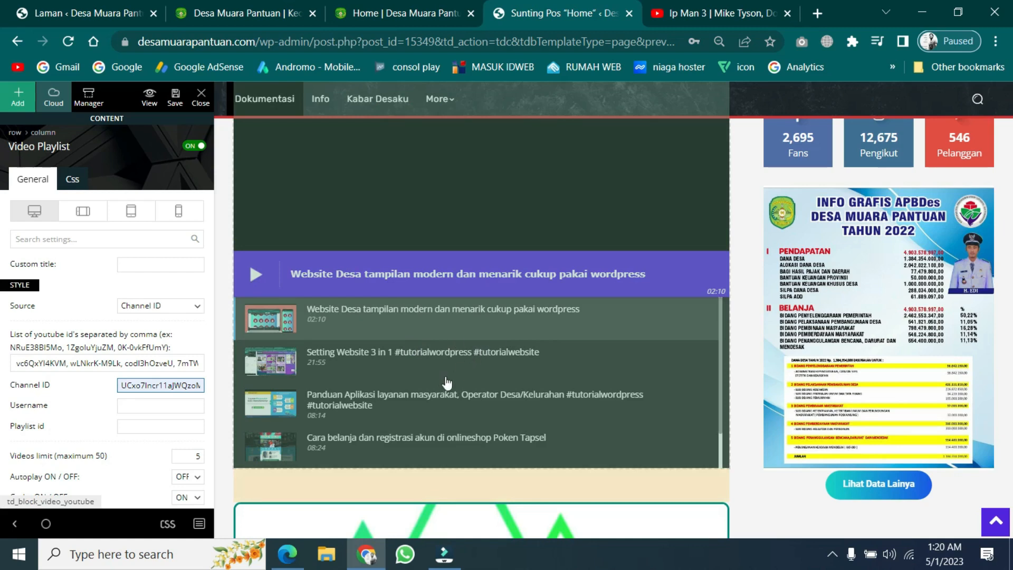
scroll(444, 383, down, 5)
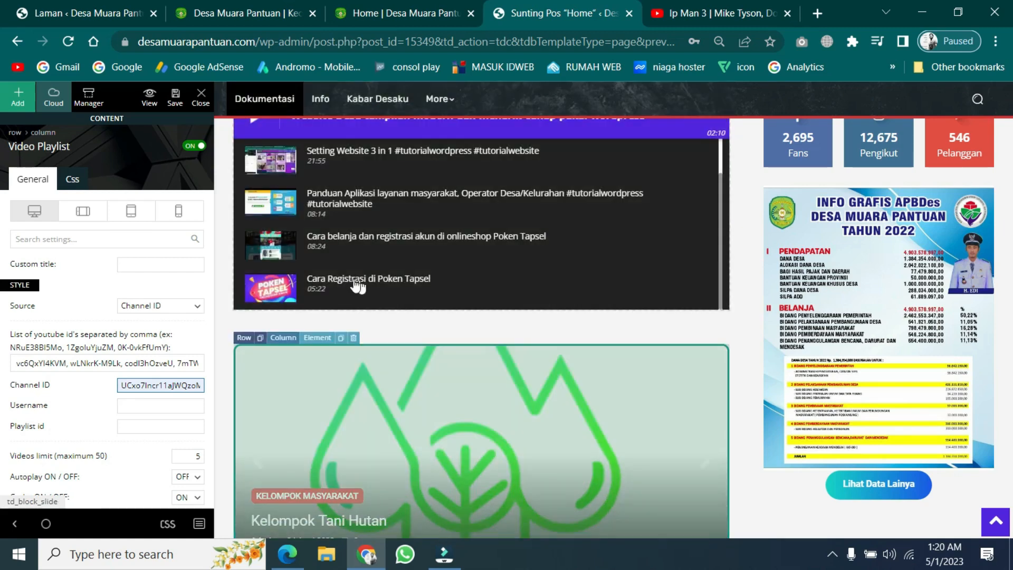
scroll(441, 240, up, 1)
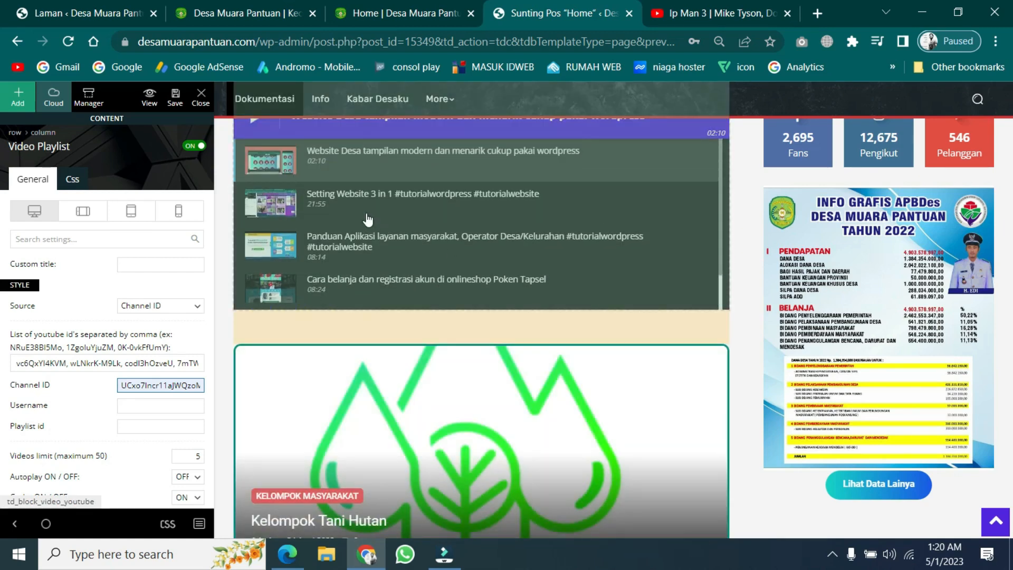
scroll(422, 227, down, 3)
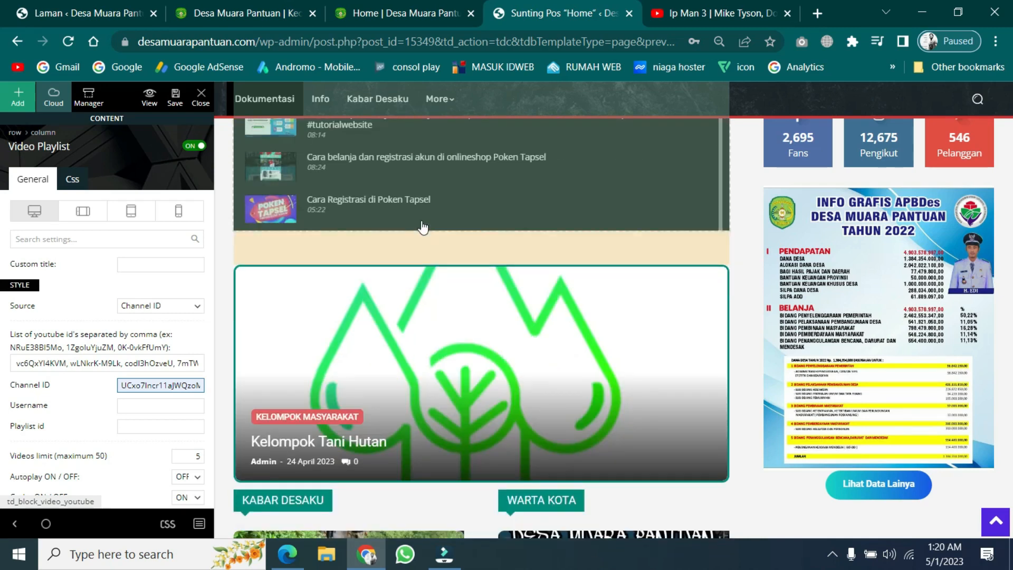
scroll(422, 233, up, 3)
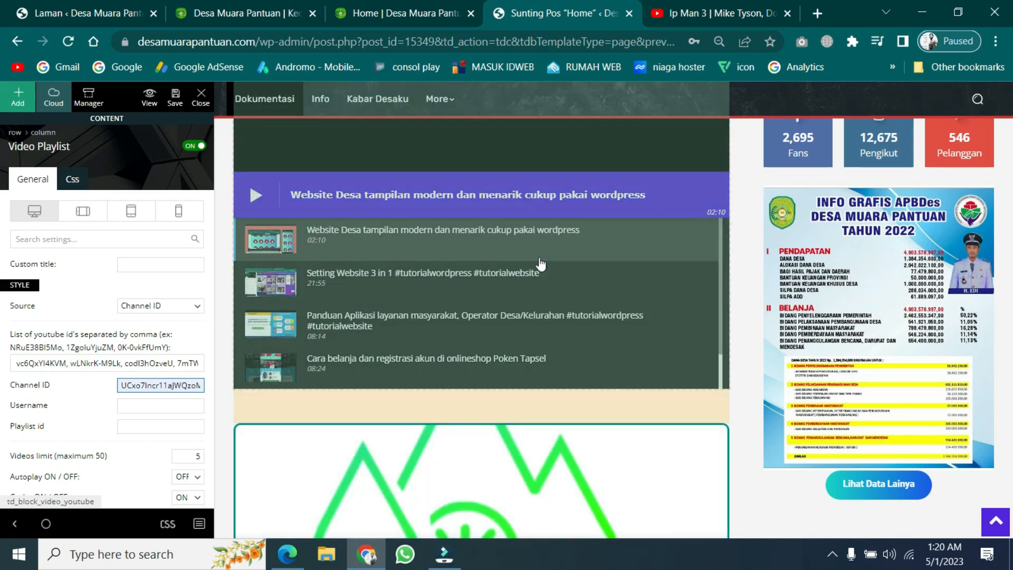
scroll(356, 314, down, 1)
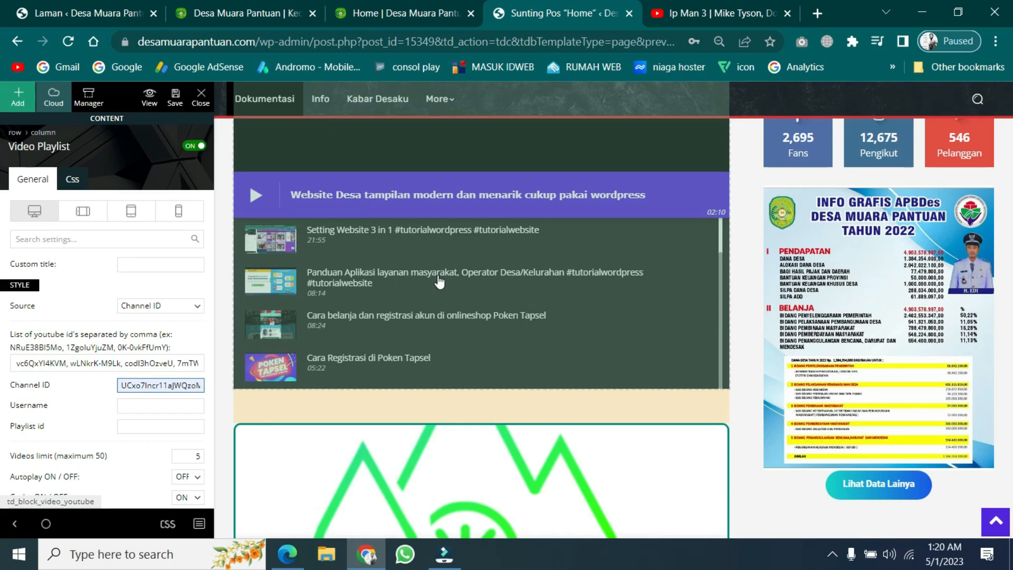
Set the playlist's videos limit to 10 and look through the extended list.
click(196, 453)
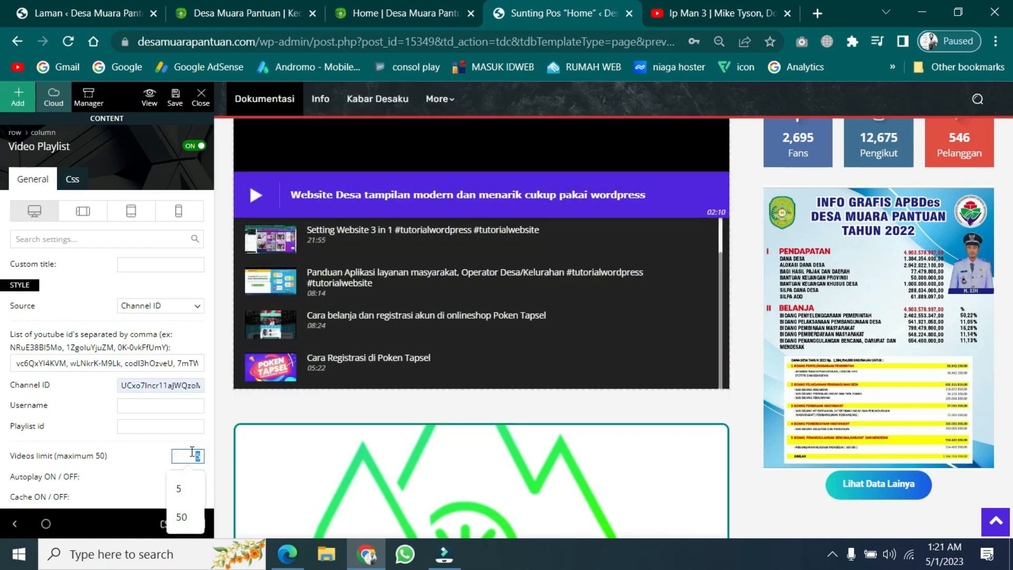
text(10)
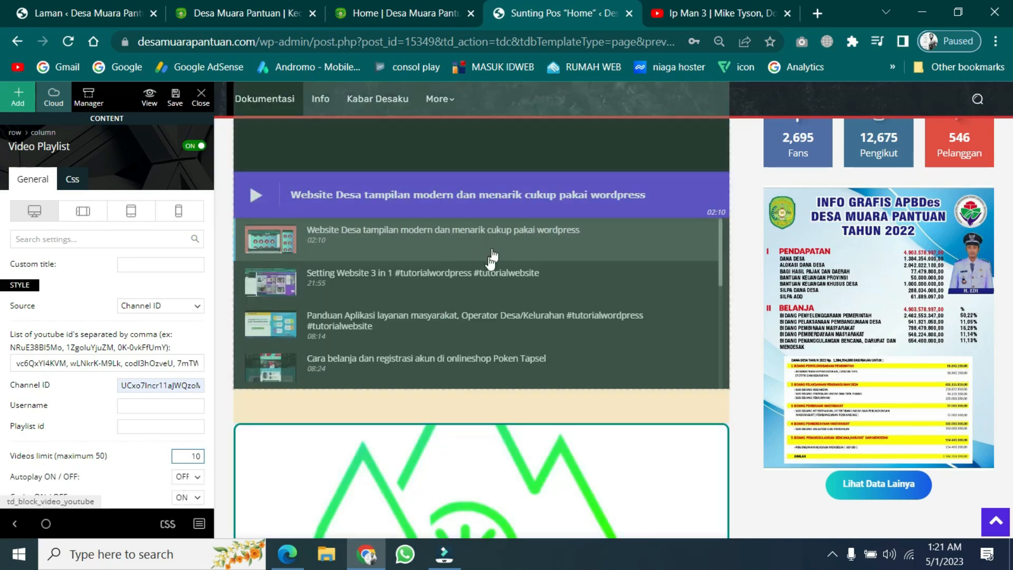
scroll(488, 267, down, 3)
scroll(490, 306, up, 5)
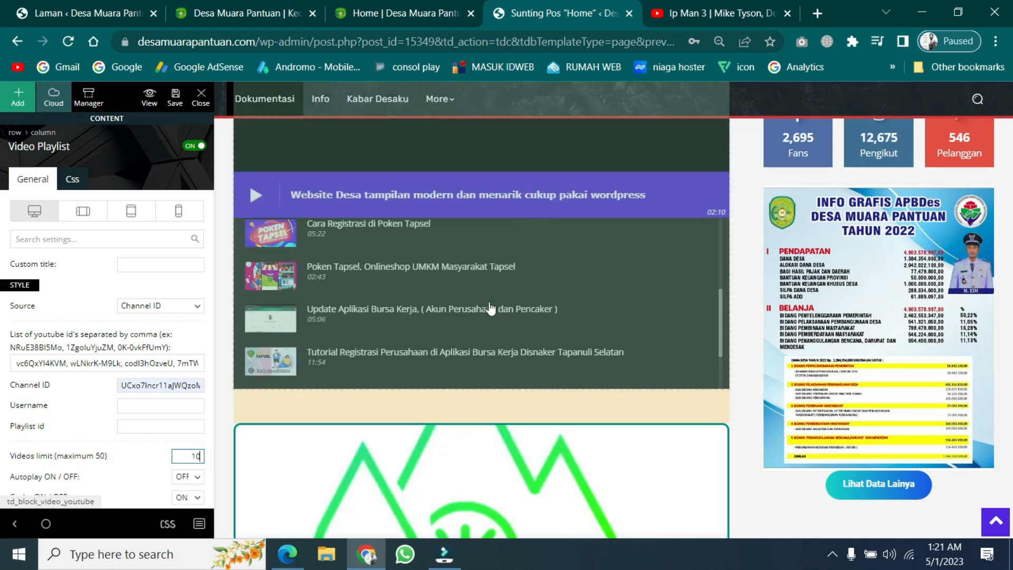
scroll(490, 306, down, 5)
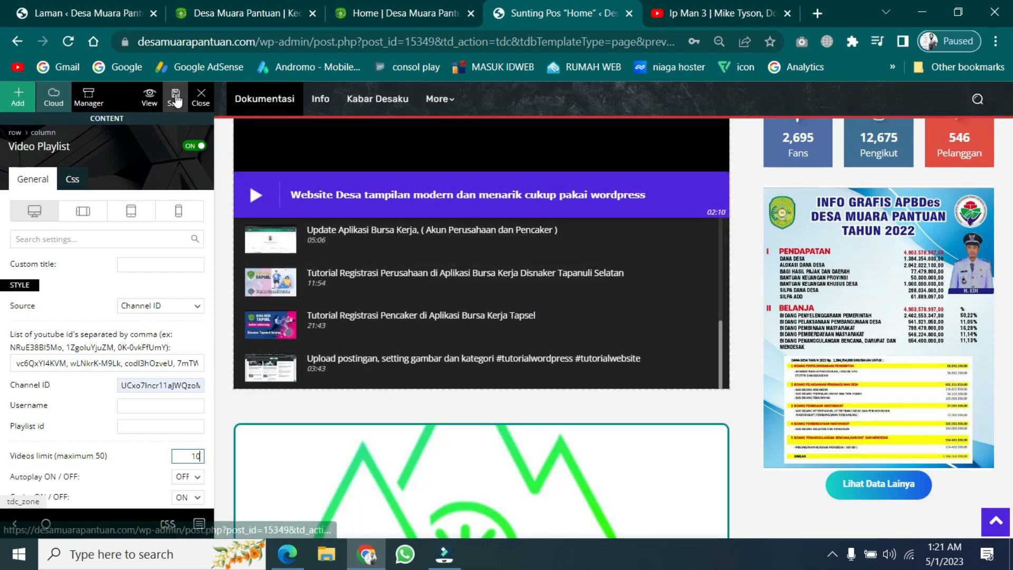
Save the page and reload the live Home page to view its Info section.
click(176, 99)
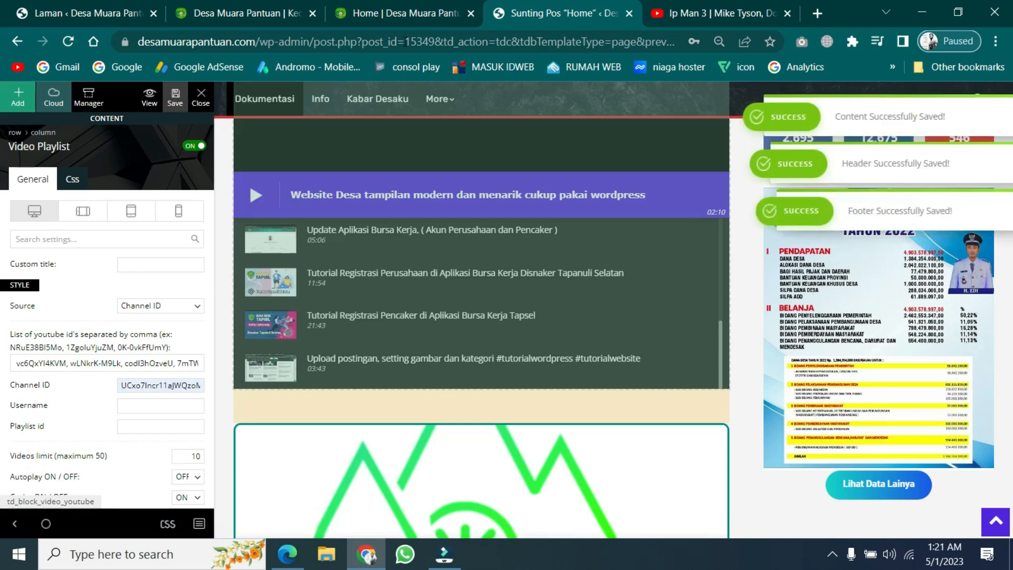
click(391, 3)
click(69, 42)
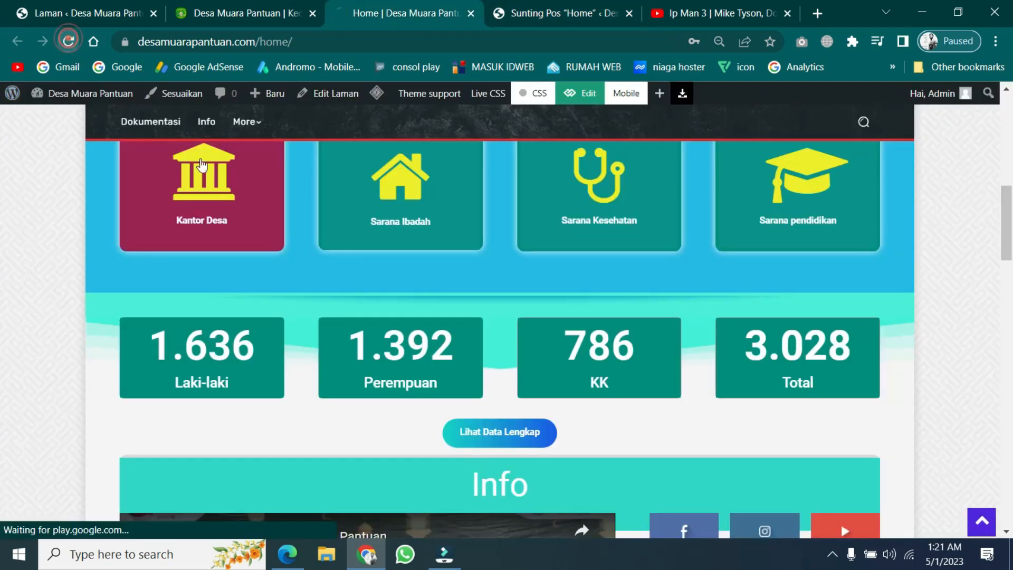
scroll(375, 416, down, 3)
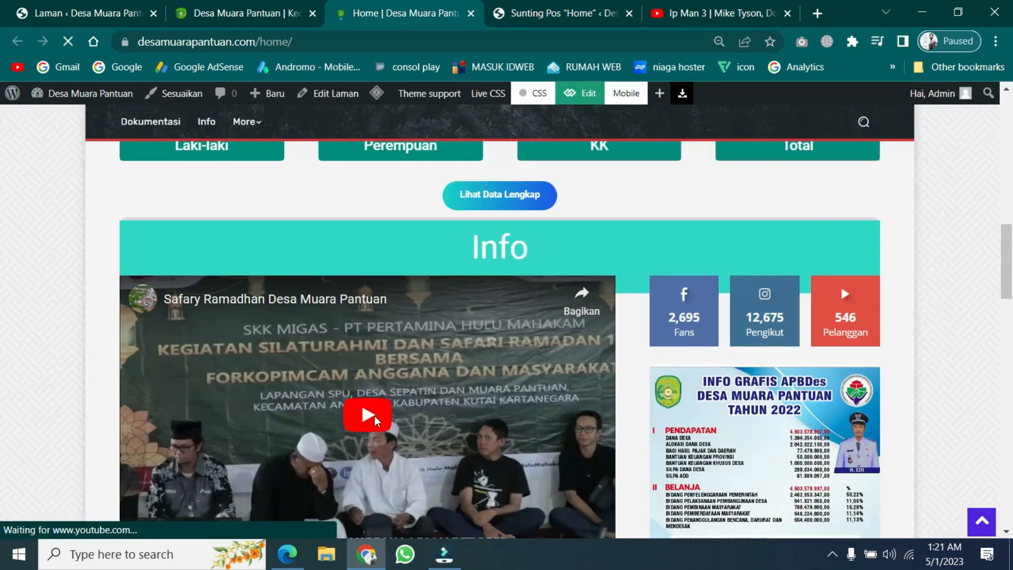
scroll(496, 388, down, 10)
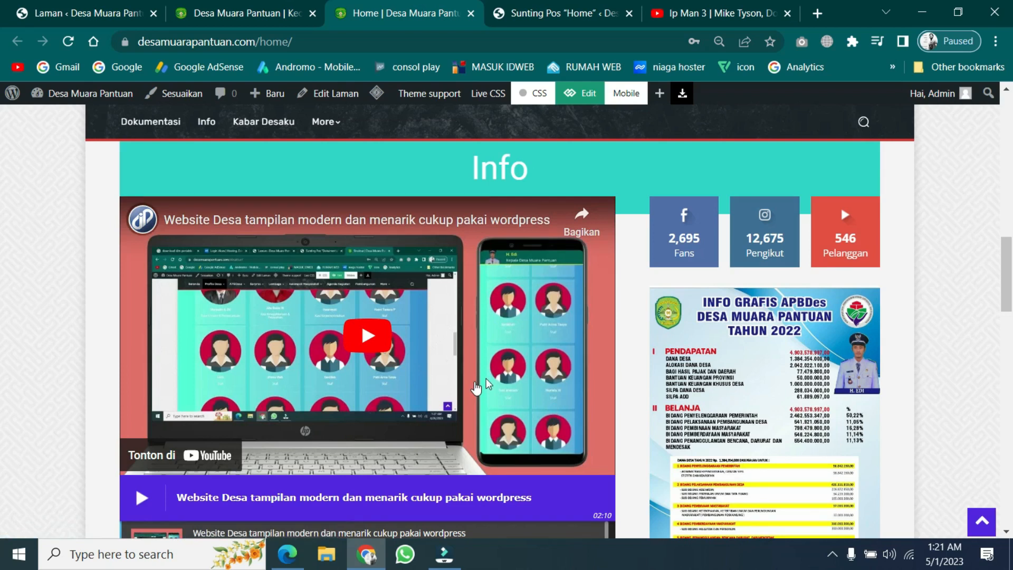
Examine the channel's videos in the Info playlist on the live Home page.
scroll(478, 389, down, 3)
scroll(619, 332, down, 3)
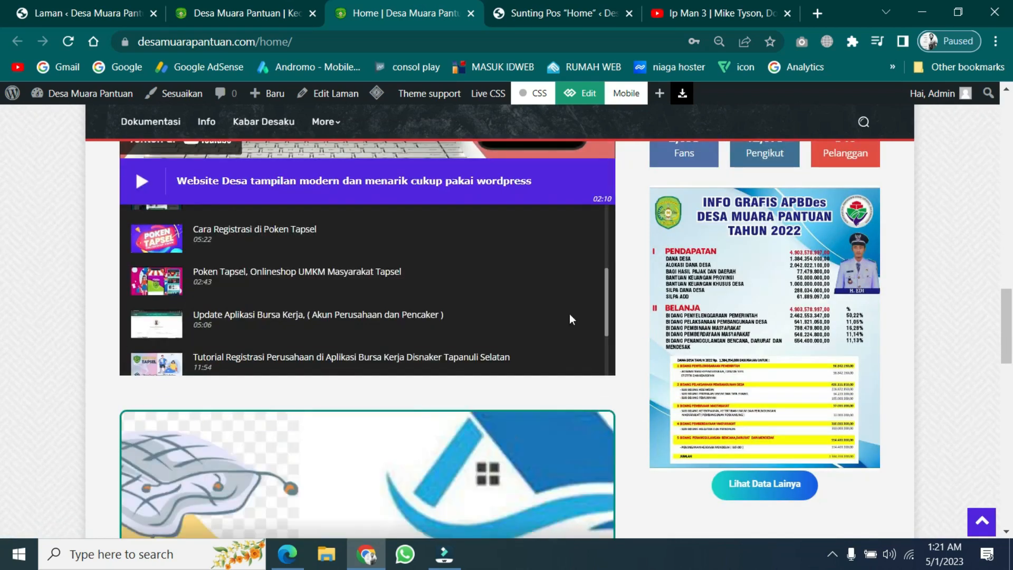
scroll(462, 310, down, 2)
scroll(461, 310, down, 3)
scroll(454, 301, up, 3)
scroll(462, 310, up, 2)
scroll(464, 317, up, 6)
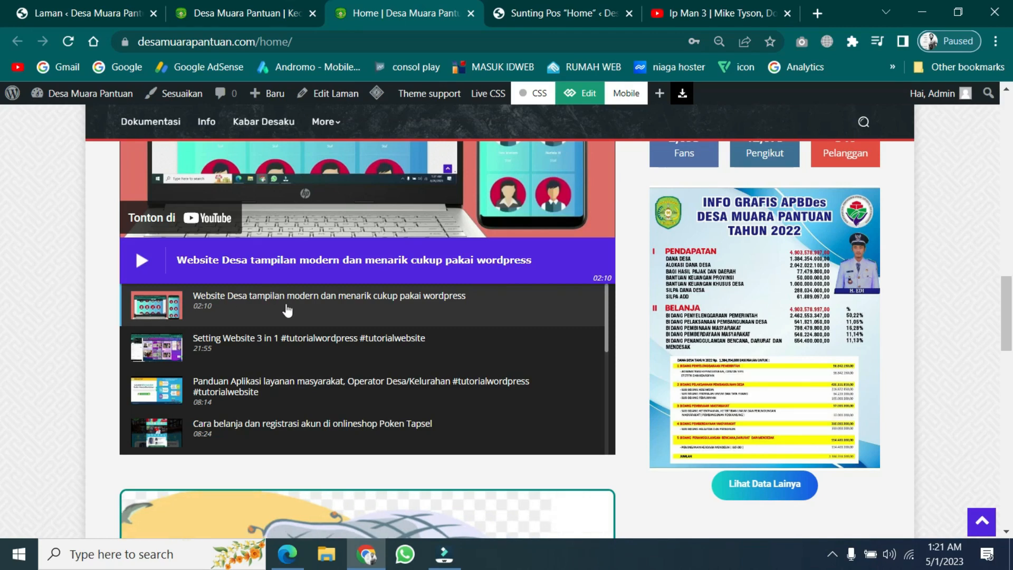
scroll(266, 342, down, 2)
scroll(626, 295, up, 3)
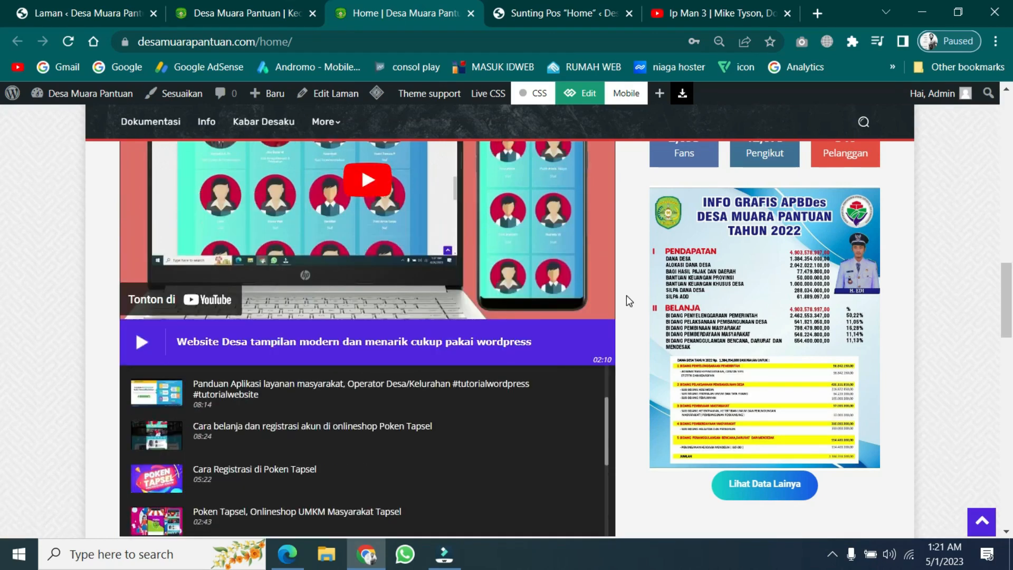
scroll(522, 303, up, 3)
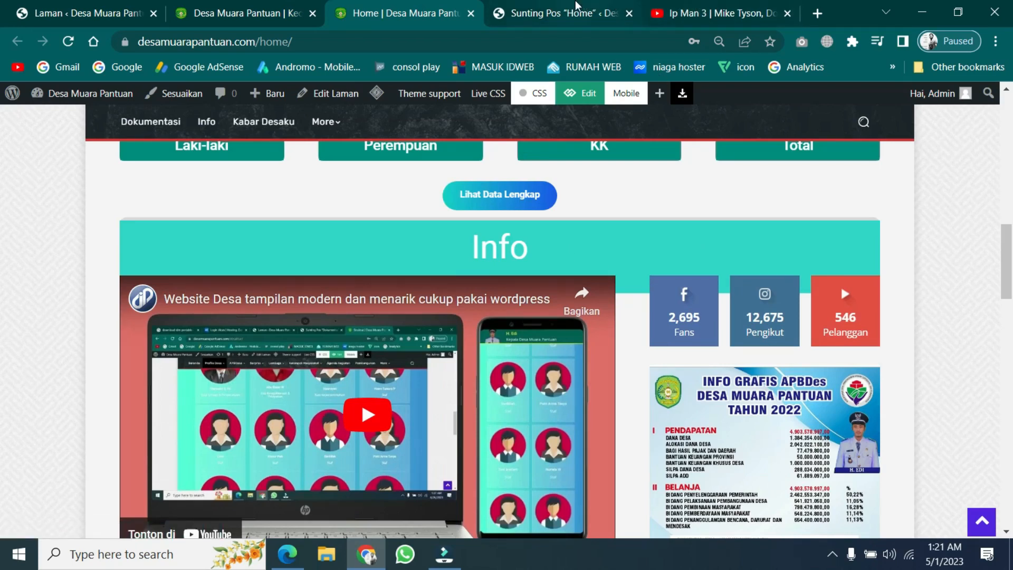
Back in the page editor, open the Social Counter's settings and review its account IDs and fixed counts.
click(559, 13)
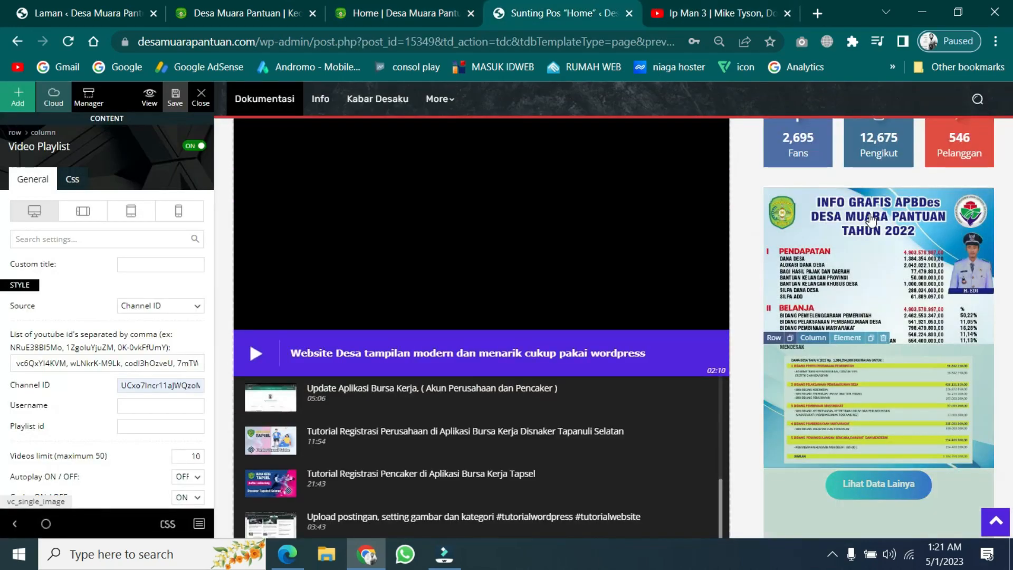
scroll(844, 263, up, 8)
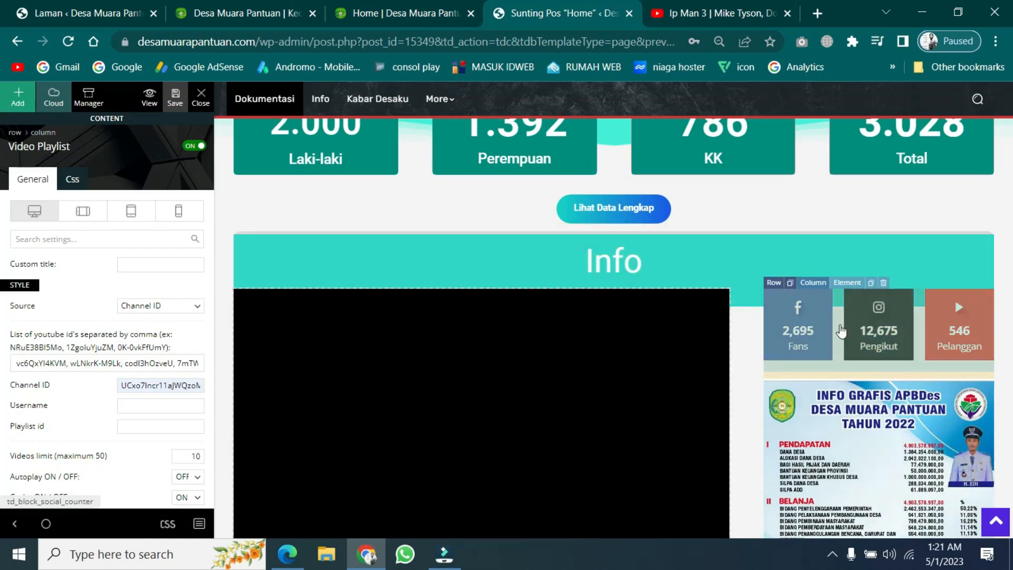
click(841, 331)
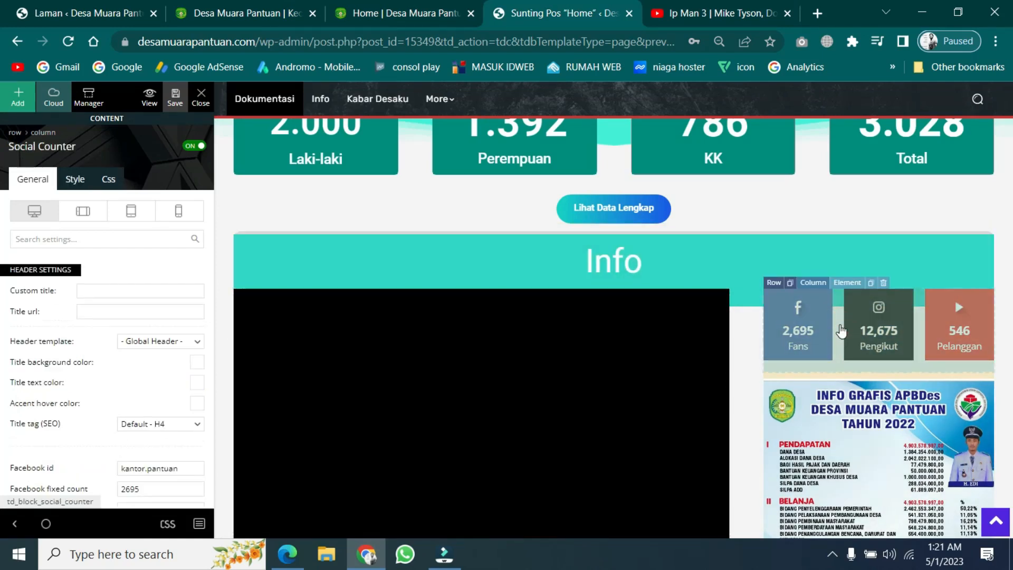
scroll(102, 367, down, 1)
scroll(102, 368, down, 4)
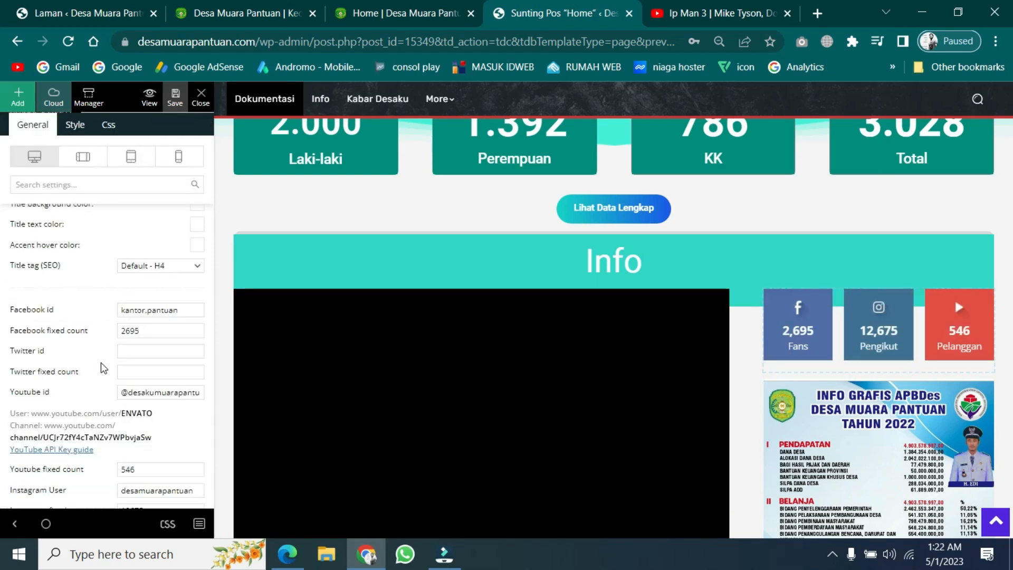
scroll(102, 363, down, 2)
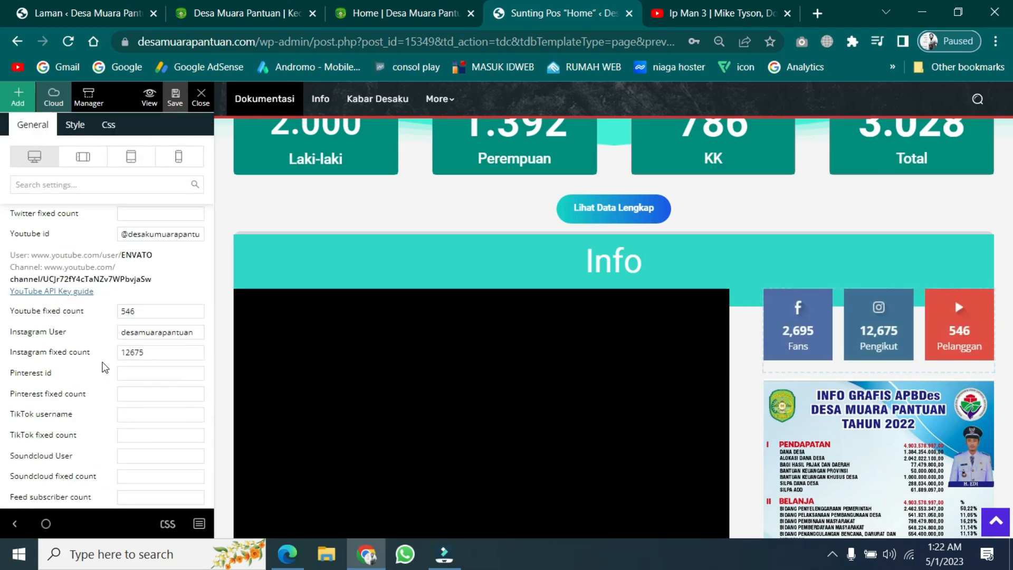
scroll(105, 367, up, 3)
Check the Social Counter's Facebook id and set its Facebook fixed count to 3256.
mouse_move(111, 273)
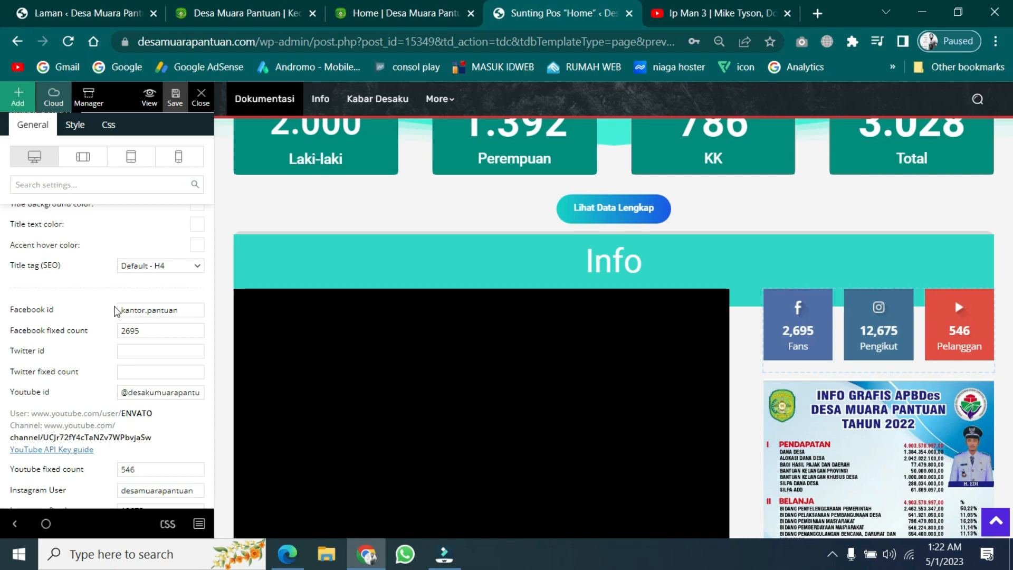
click(177, 311)
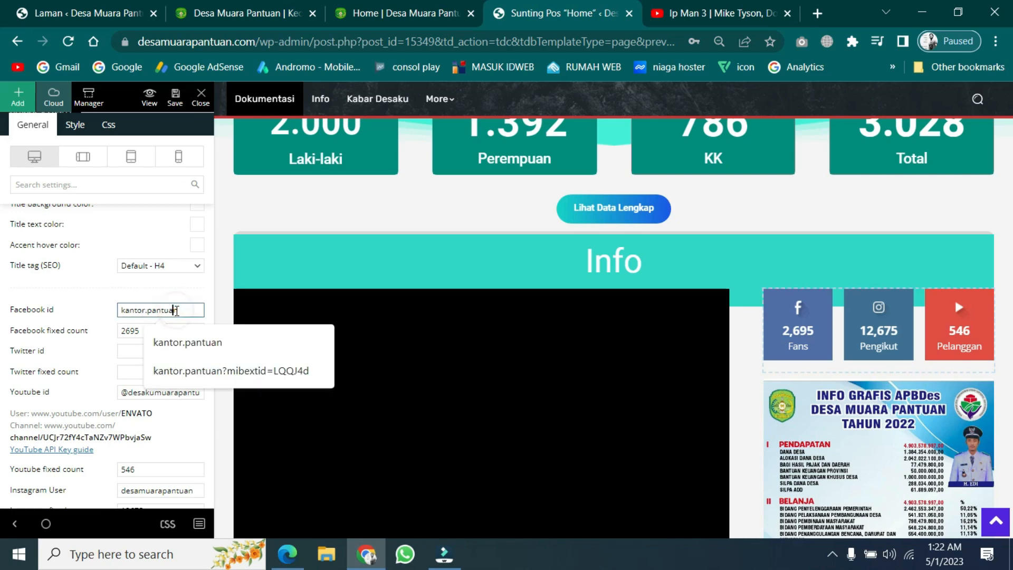
click(141, 309)
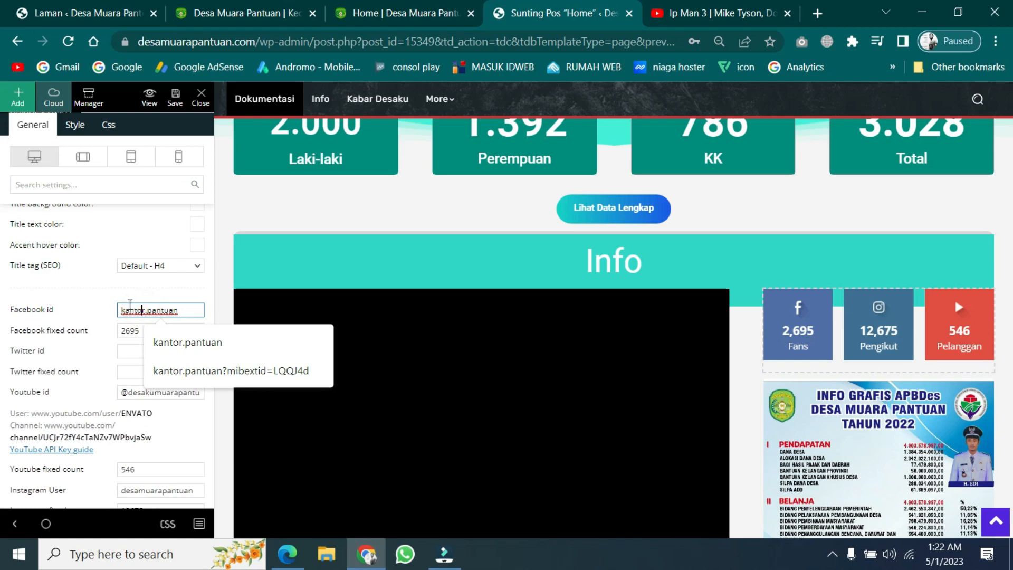
click(120, 310)
click(125, 332)
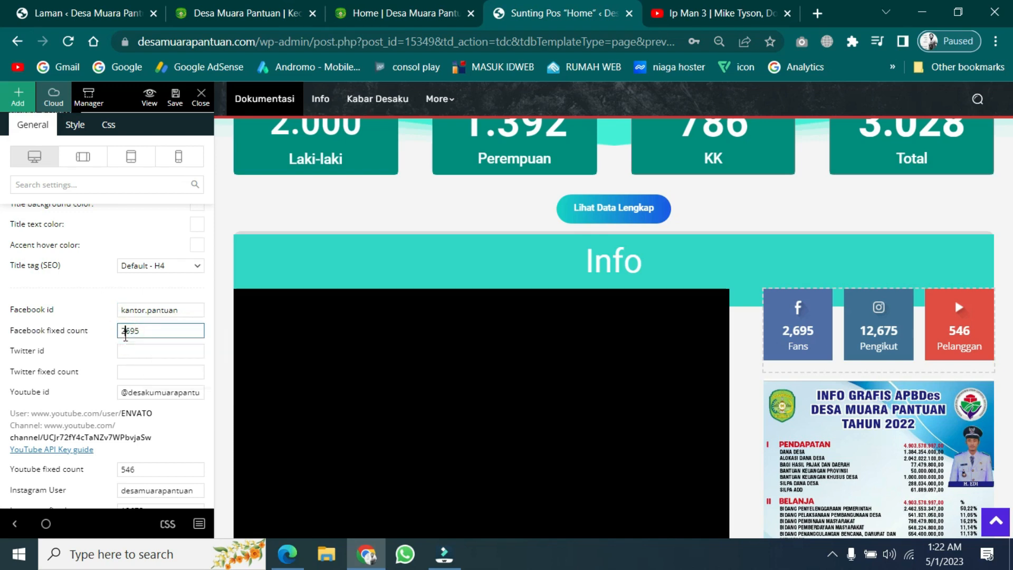
click(142, 332)
double_click(142, 332)
text(3256)
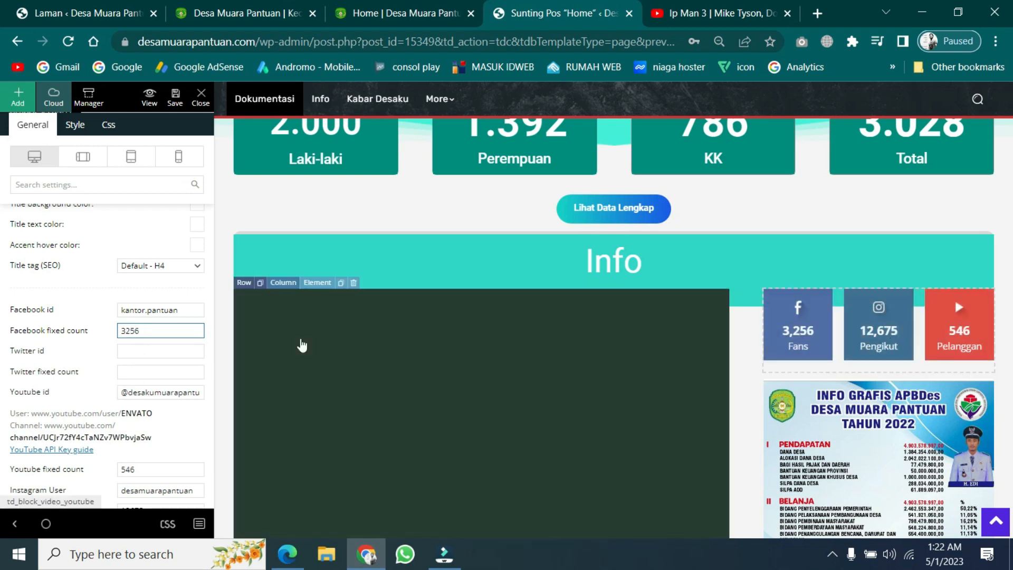
Review the counter's Instagram and YouTube IDs, and open the village's YouTube channel from the live Home page to find its handle in the URL.
scroll(58, 337, down, 2)
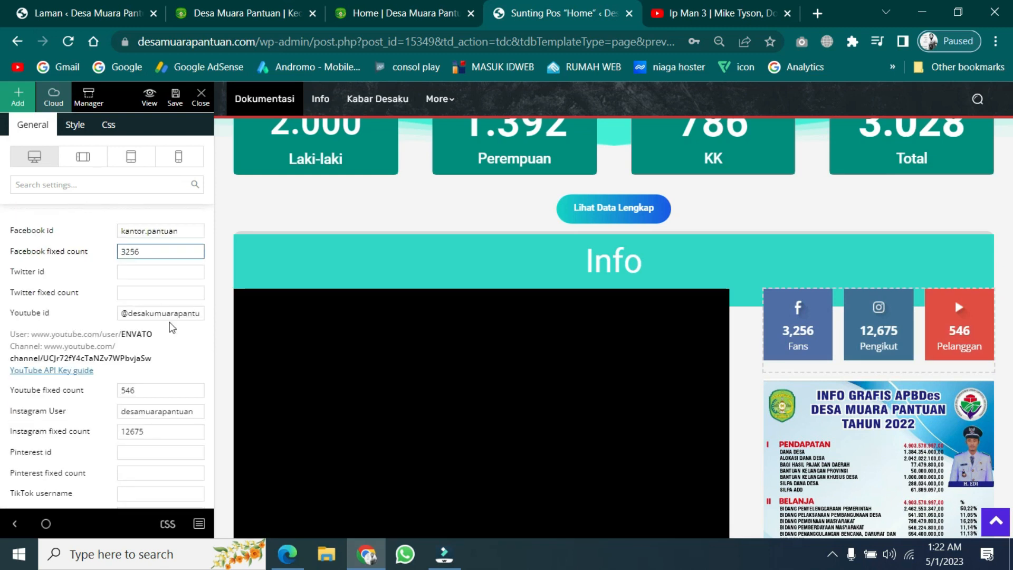
click(139, 413)
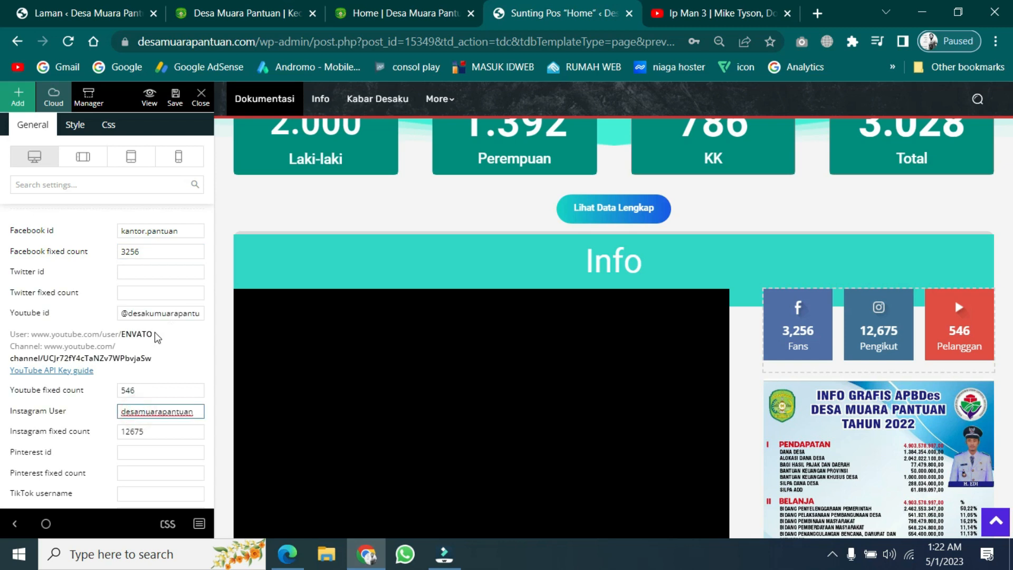
click(161, 313)
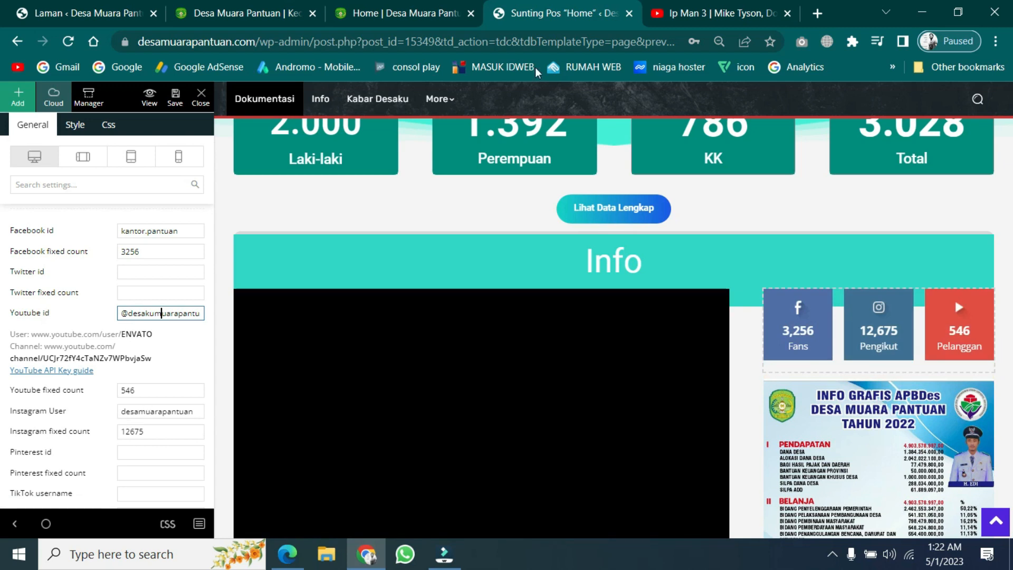
click(401, 14)
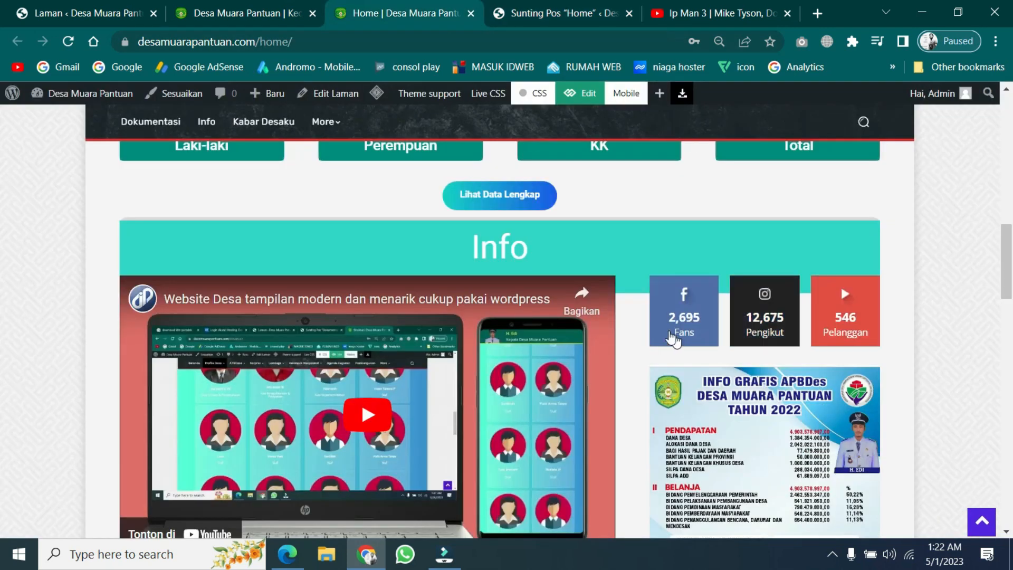
click(731, 13)
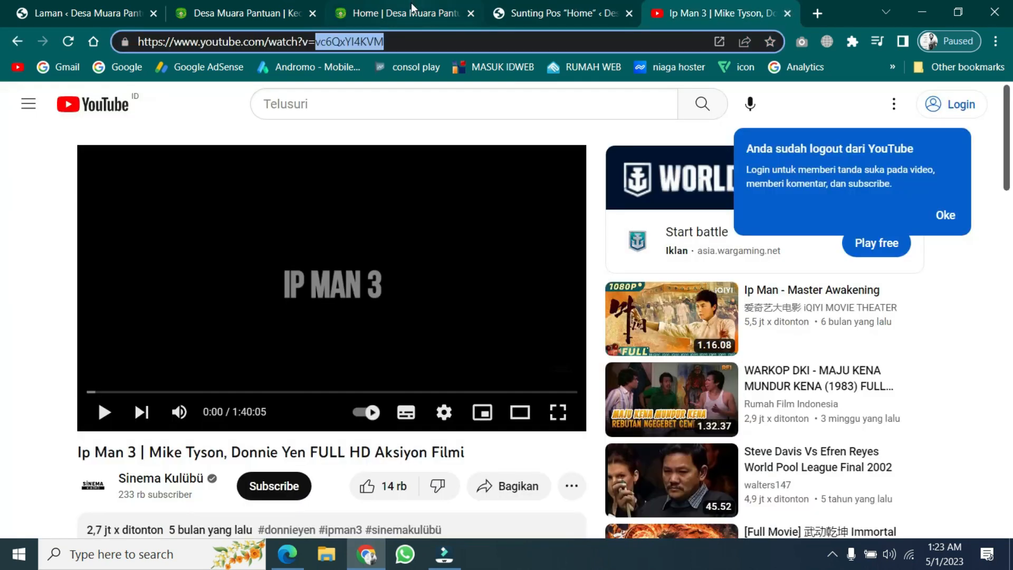
key(ctrl+w)
click(443, 7)
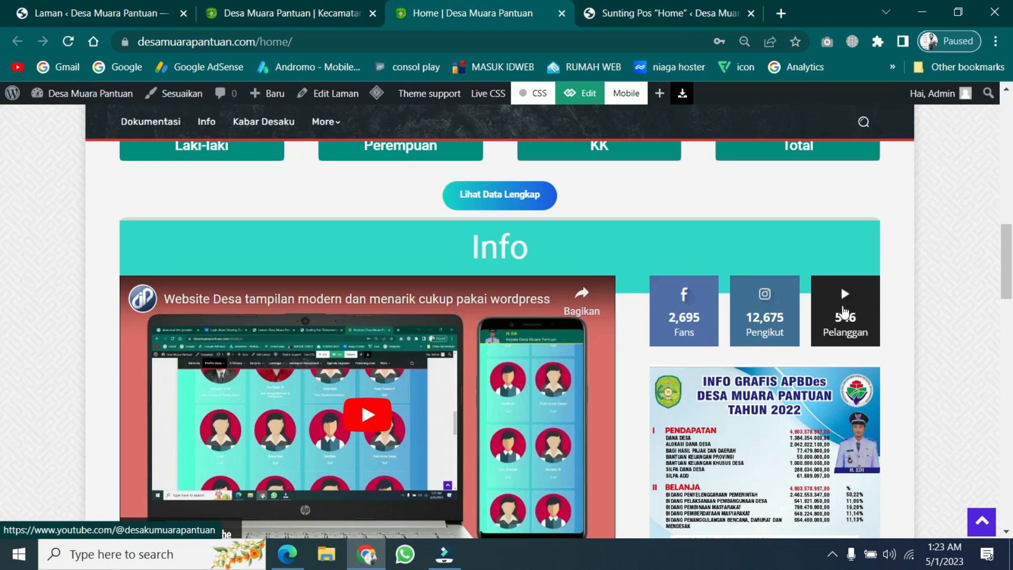
click(843, 313)
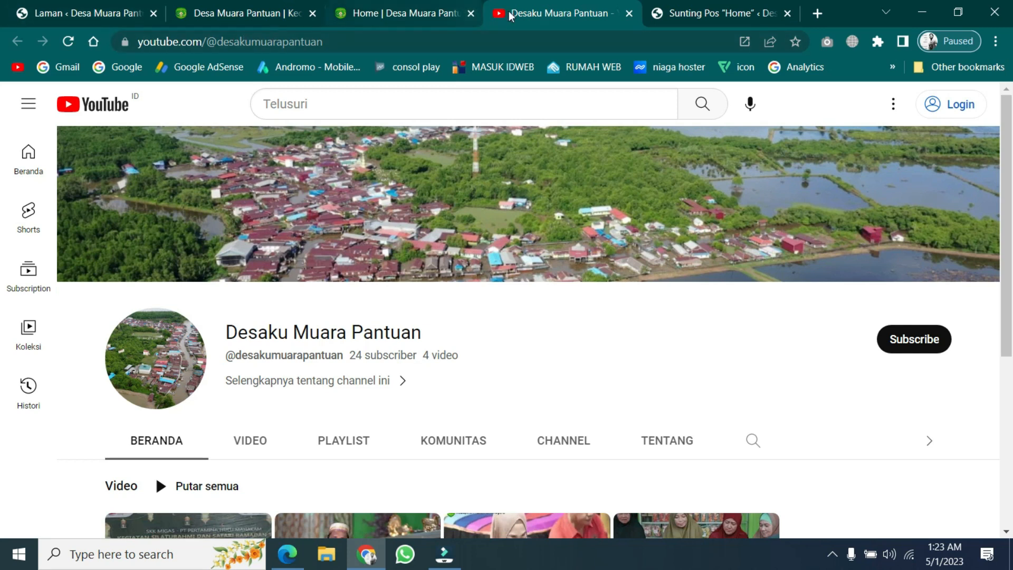
drag(329, 37, 209, 33)
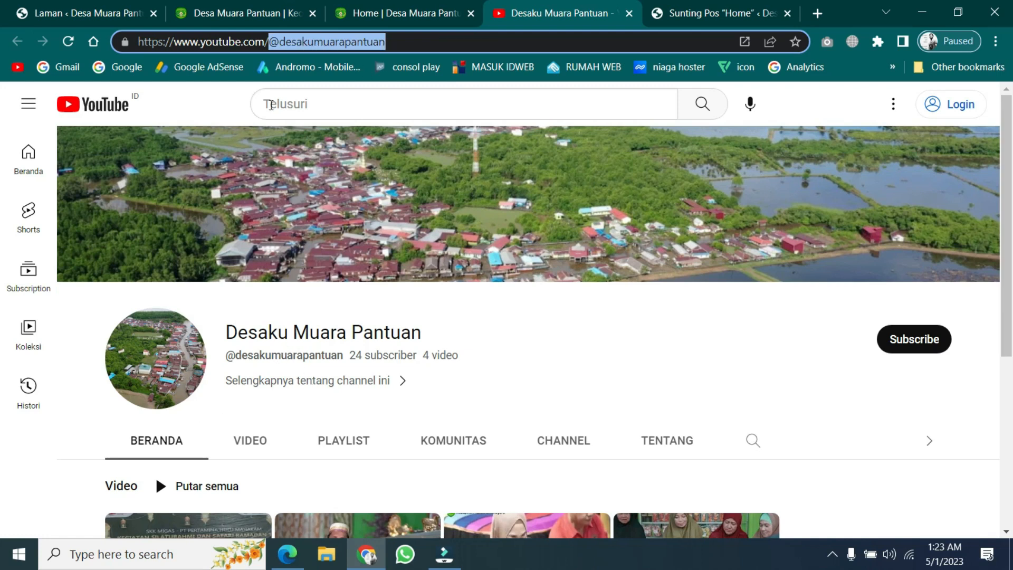
In the page editor, replace the APBDes 2022 infographic with the library image WhatsApp-Image-2023-04-24-at-14.47.22.jpg and save the page.
click(698, 4)
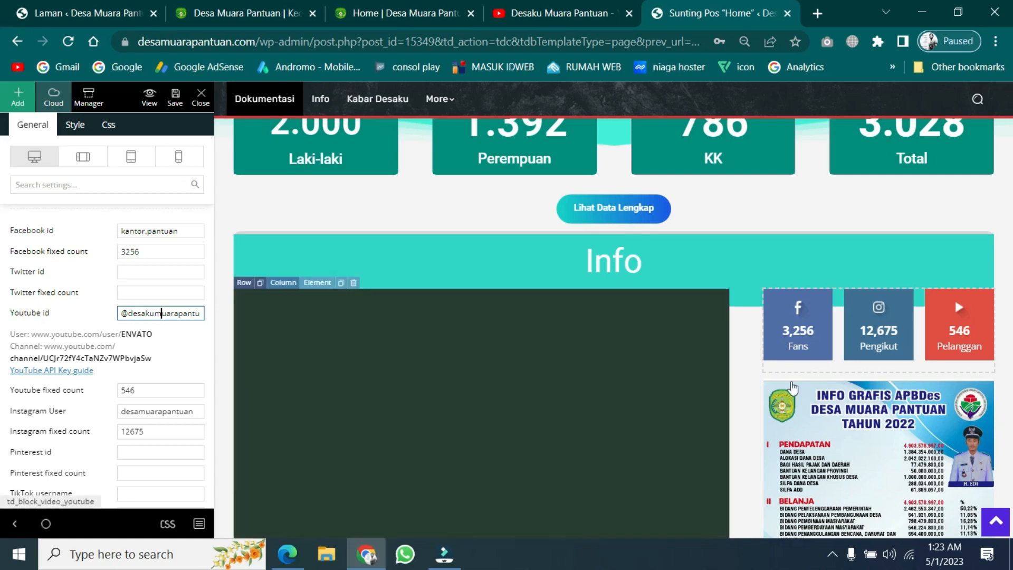
scroll(853, 428, down, 3)
scroll(852, 428, down, 3)
scroll(850, 427, up, 3)
click(865, 310)
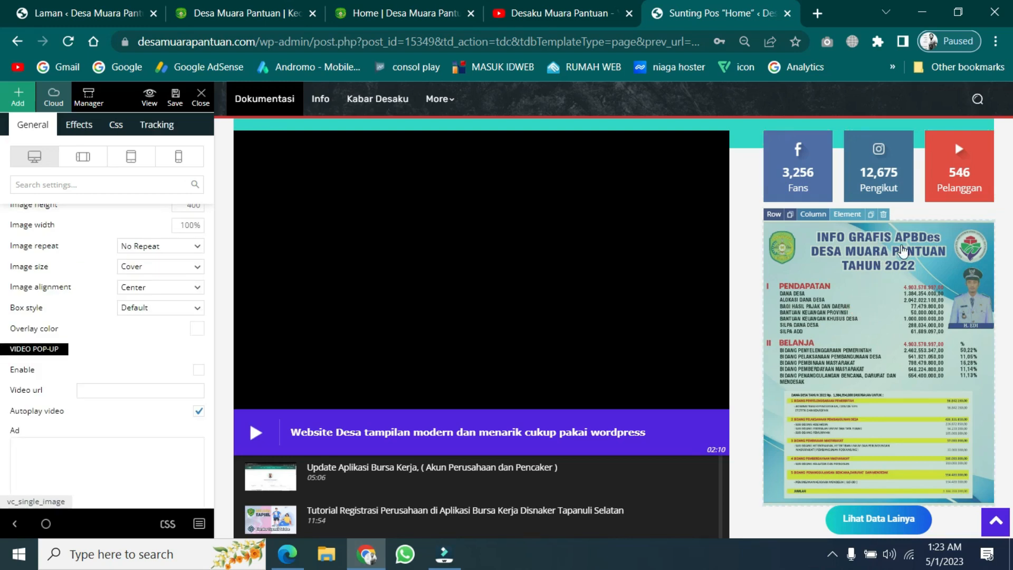
scroll(150, 416, up, 5)
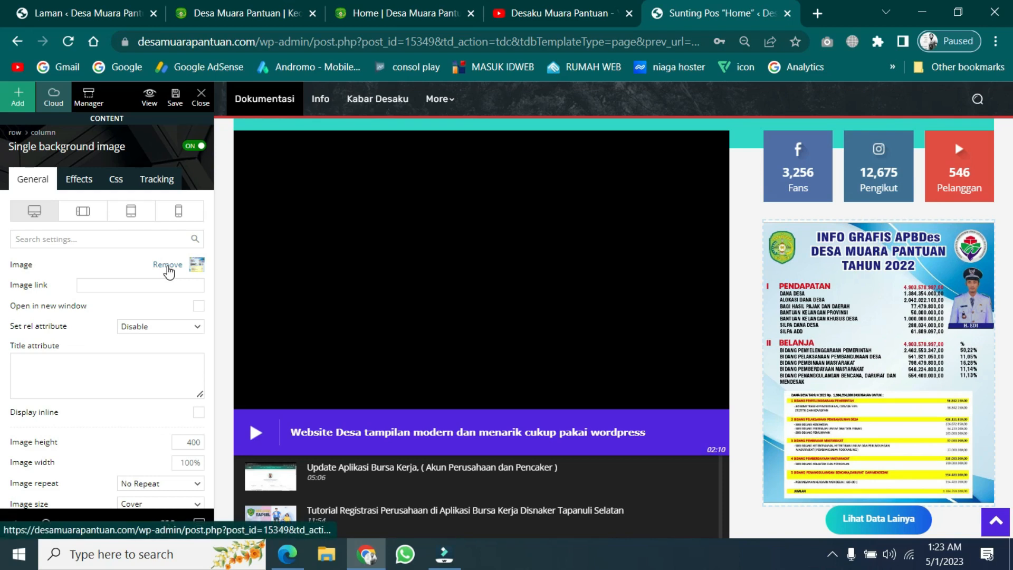
click(168, 266)
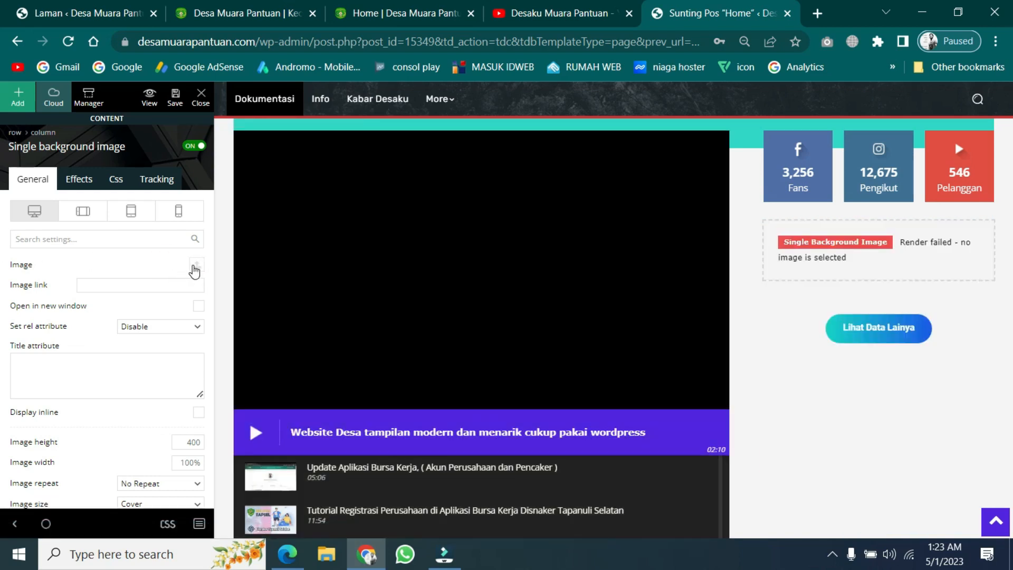
click(193, 264)
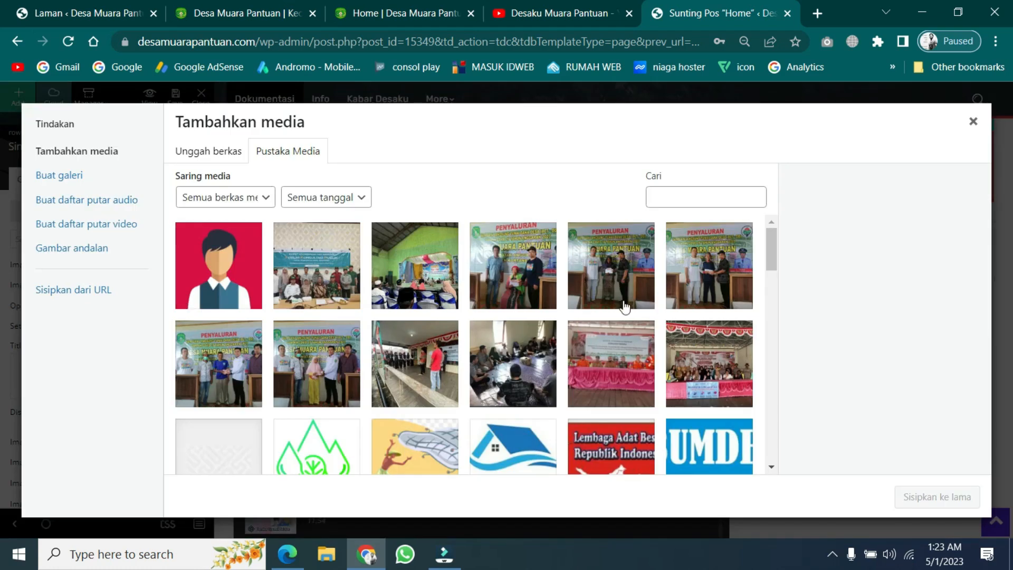
scroll(411, 366, down, 10)
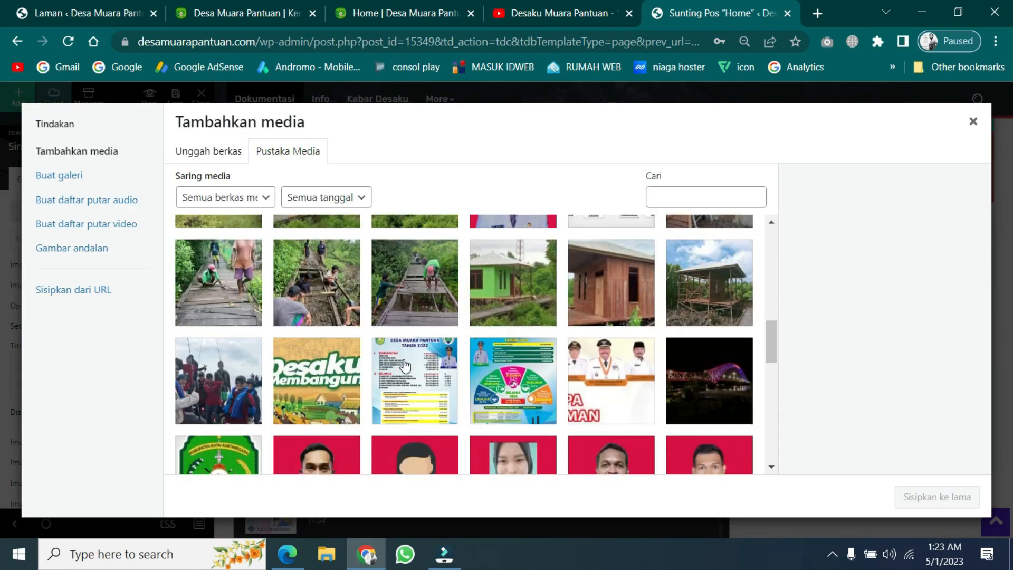
click(509, 313)
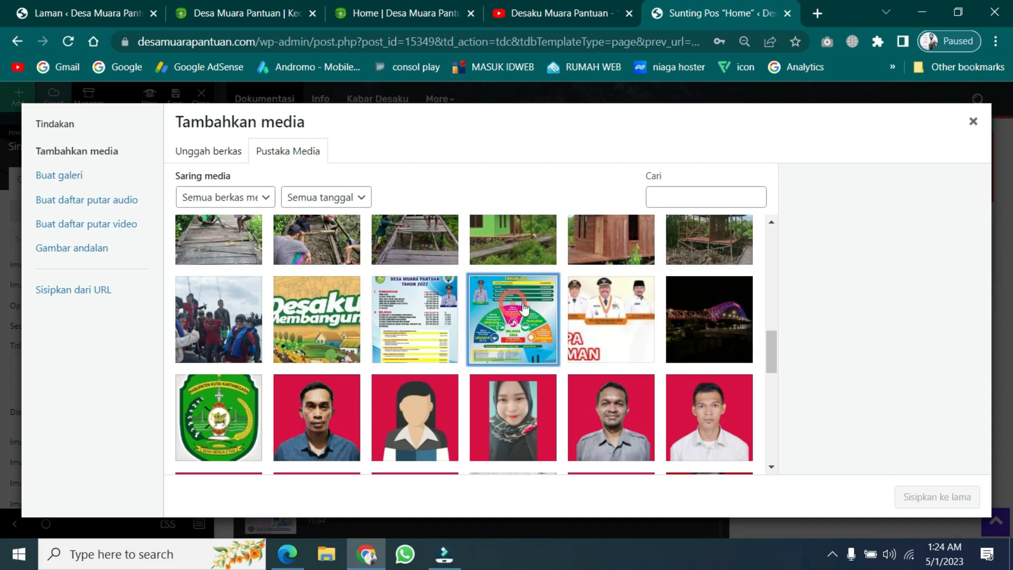
click(923, 499)
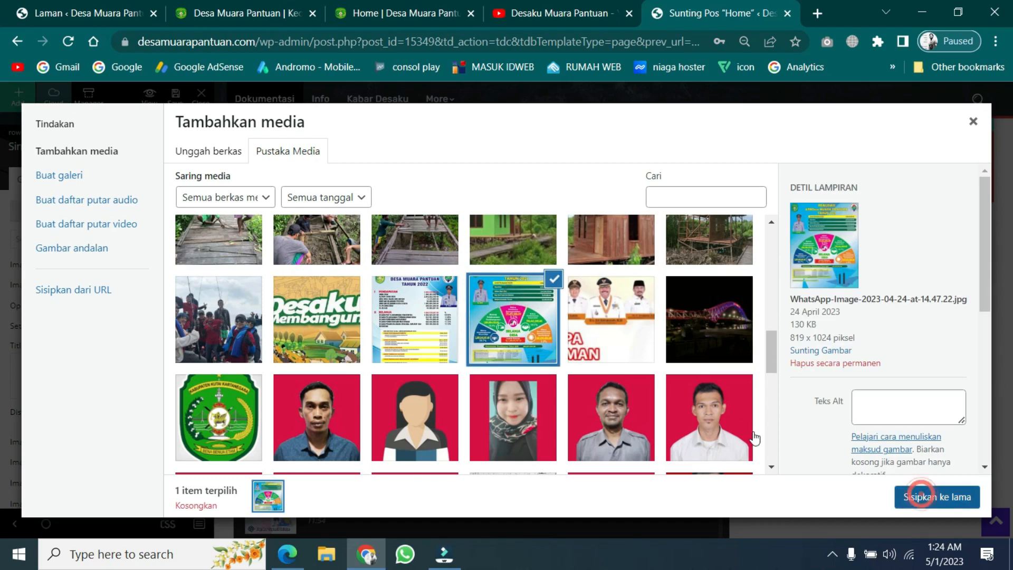
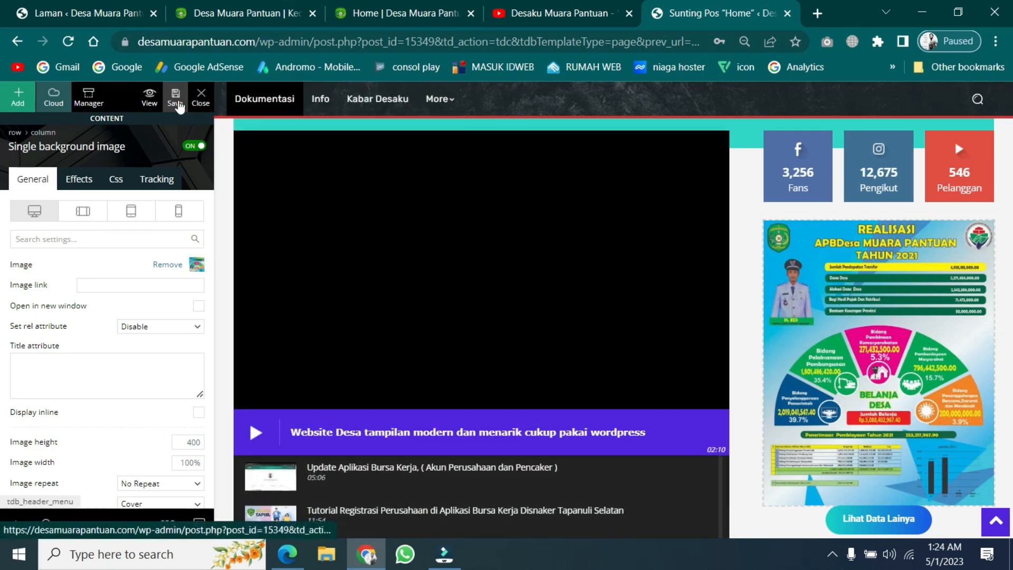
click(179, 104)
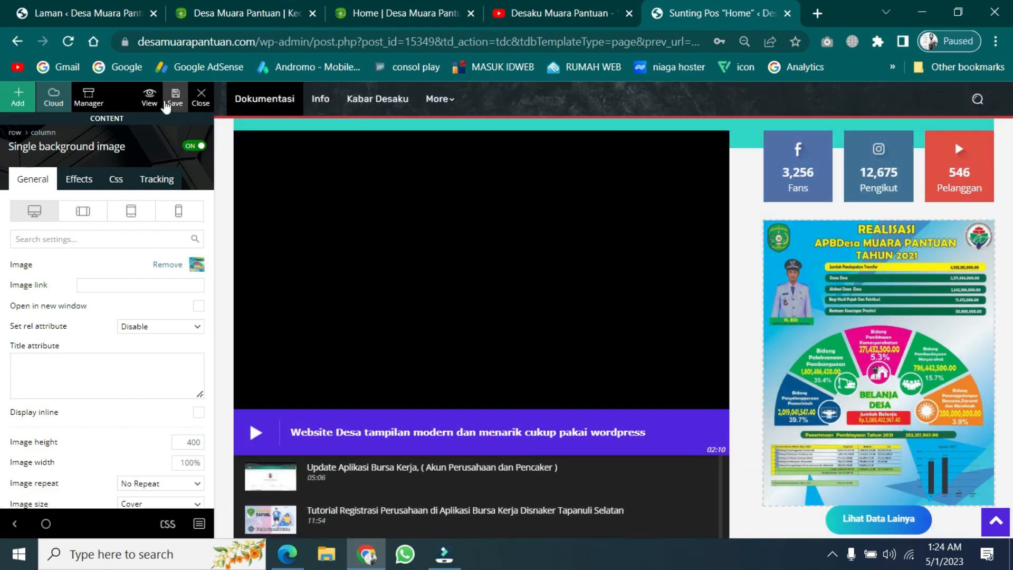
click(172, 107)
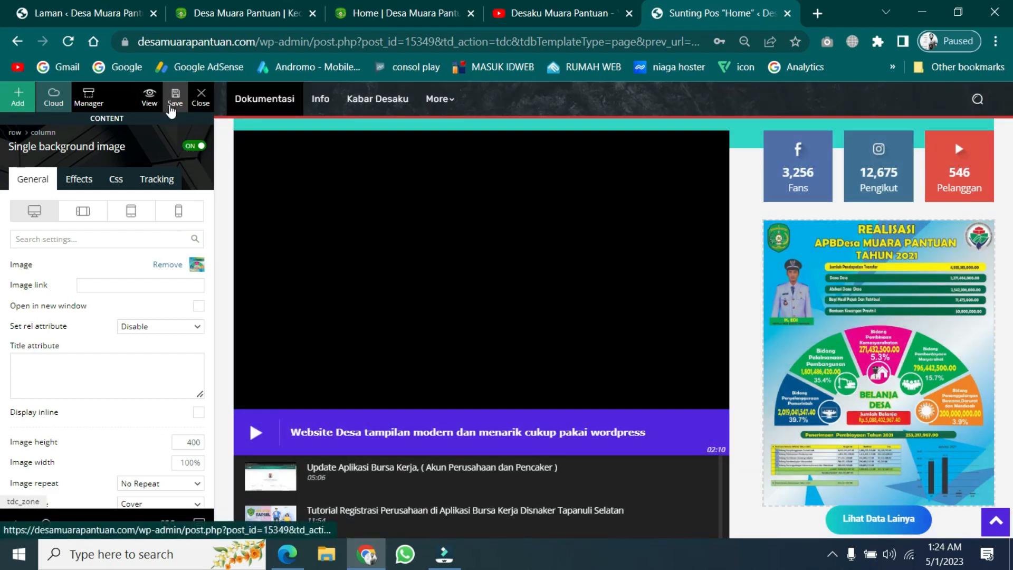
Look through the post sections below the video playlist and open the settings of the large post slider.
scroll(629, 381, down, 2)
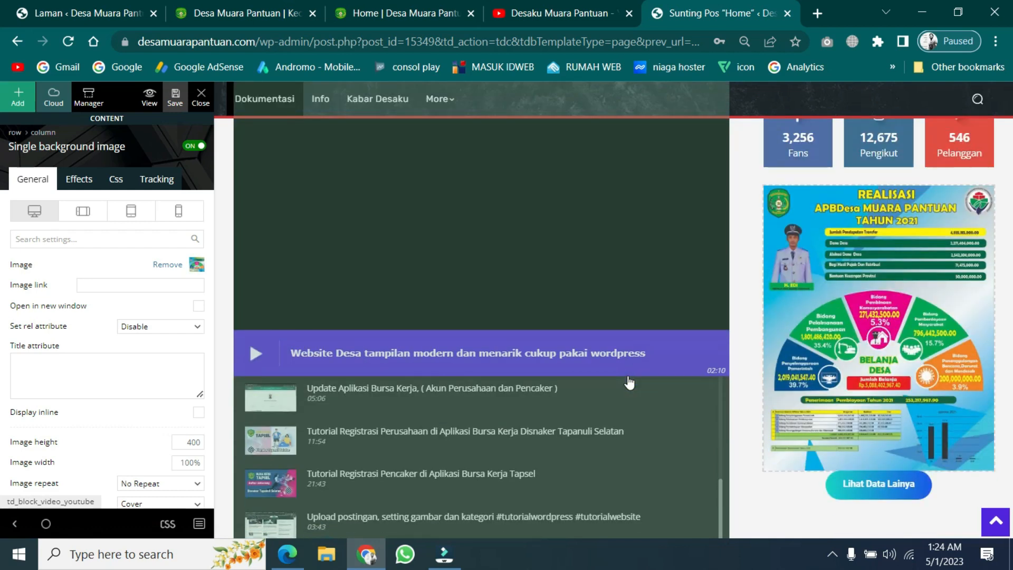
scroll(628, 383, down, 3)
scroll(629, 383, down, 6)
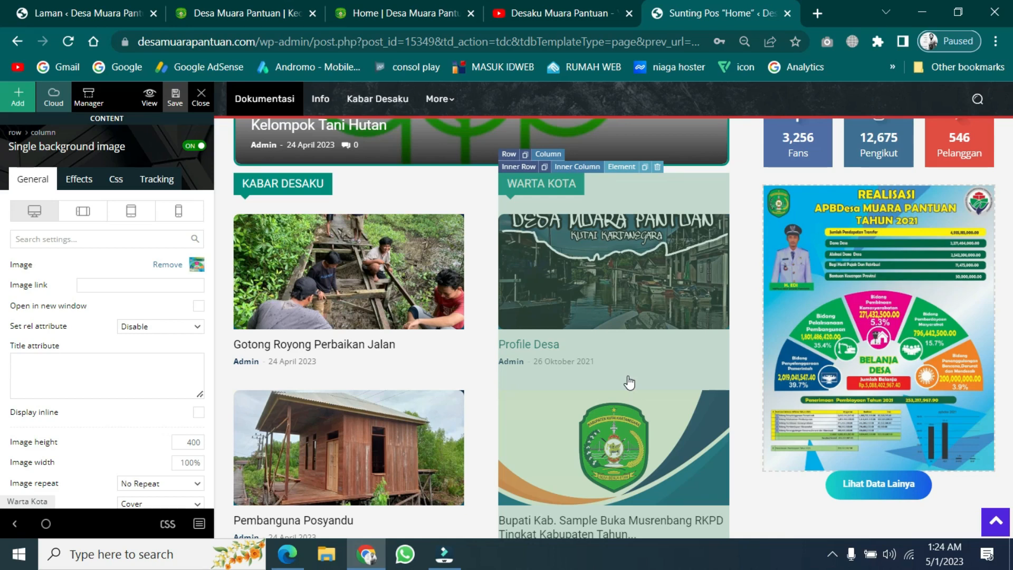
scroll(629, 382, up, 6)
scroll(629, 385, down, 5)
scroll(552, 262, up, 4)
click(458, 256)
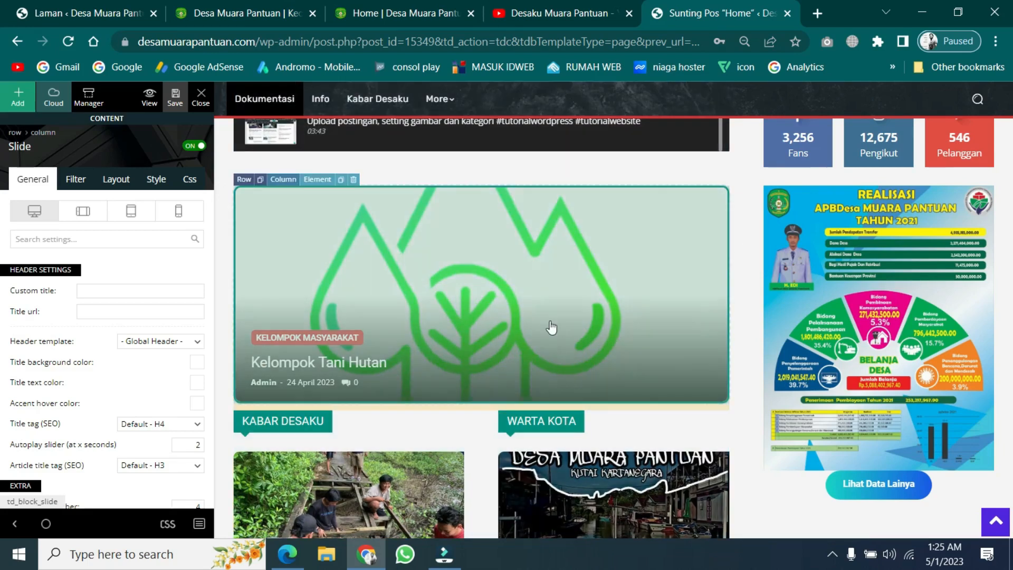
click(456, 261)
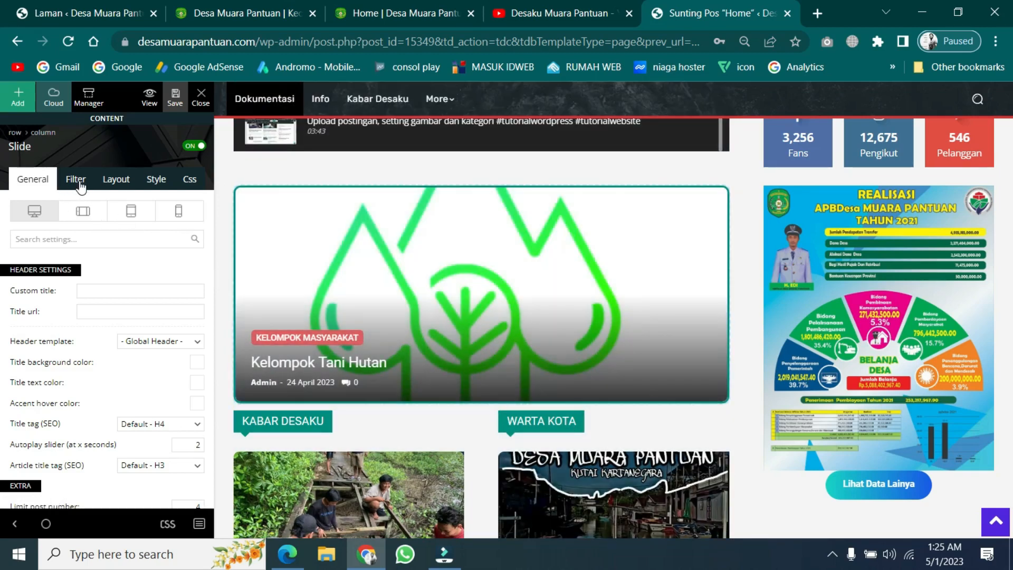
Review the Slide block's filter options and set its category filter to Kabar Desaku.
click(75, 179)
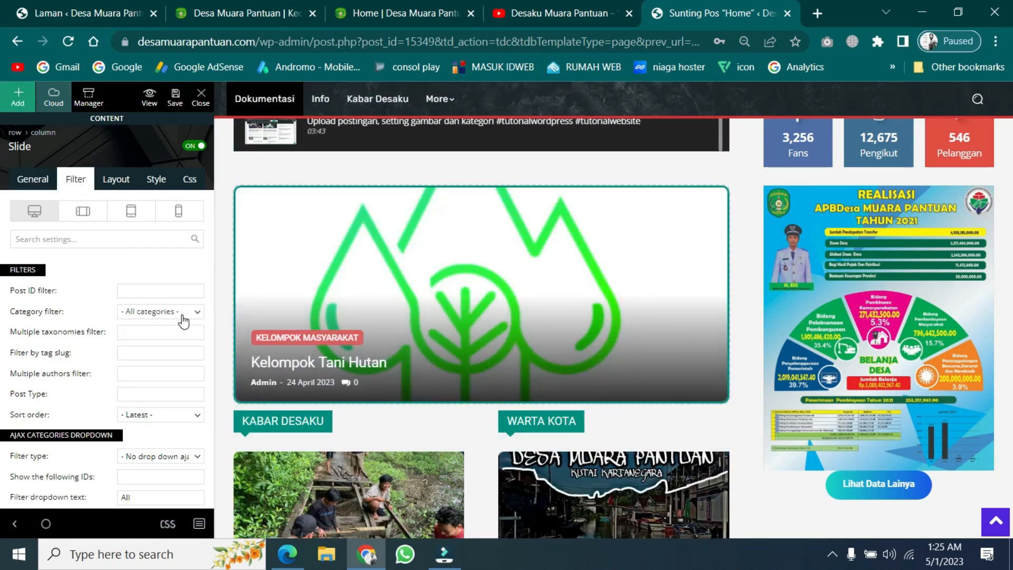
click(183, 321)
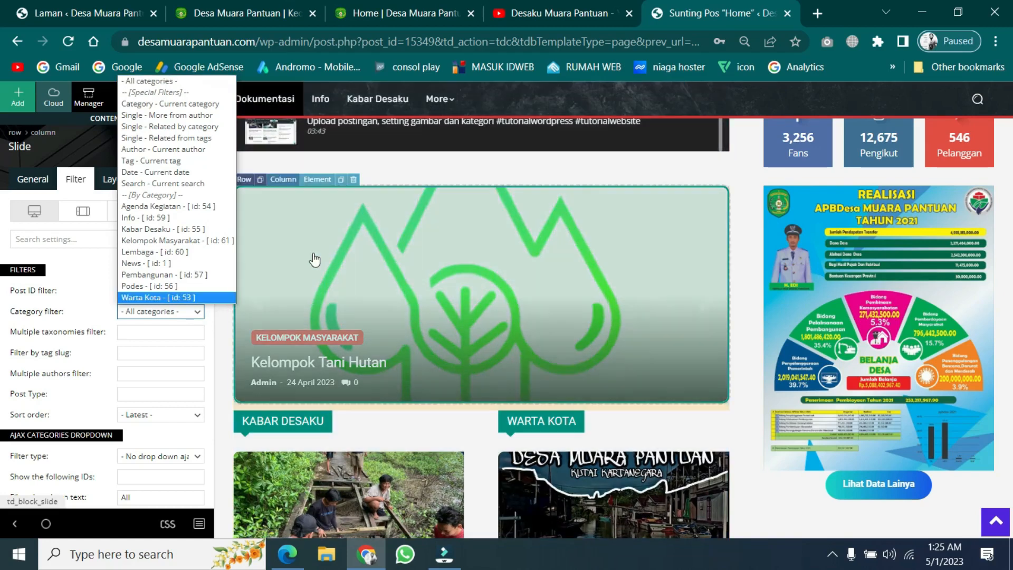
click(464, 242)
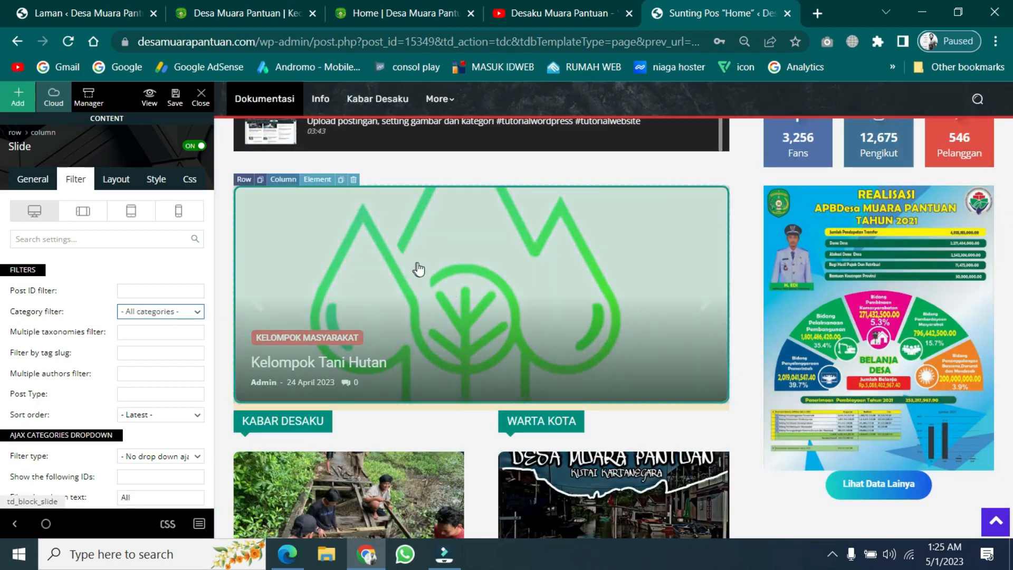
click(416, 261)
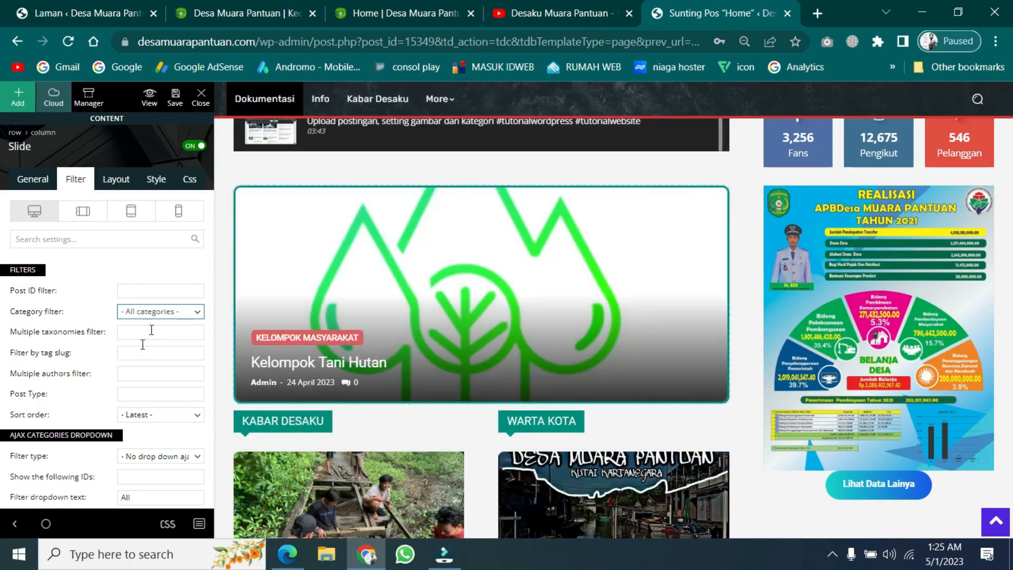
click(175, 314)
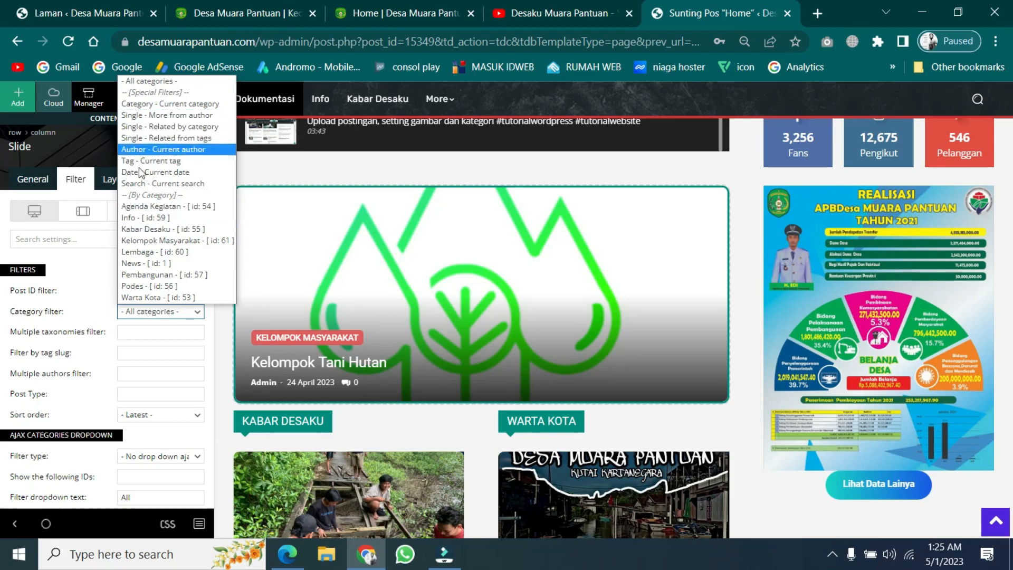
click(161, 230)
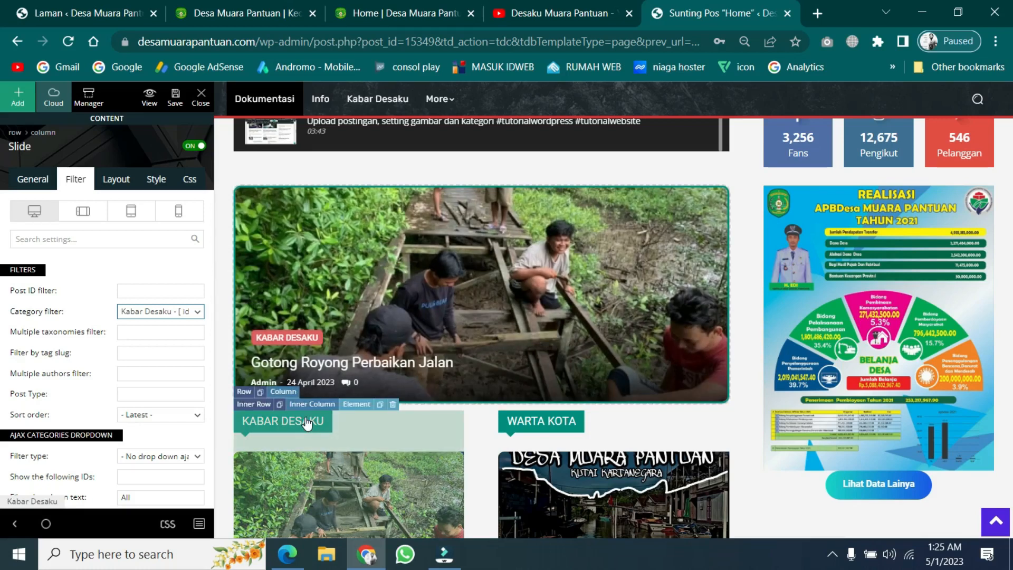
Set the Slide block's category filter to All categories and check the category filter of the Kabar Desaku block.
click(189, 319)
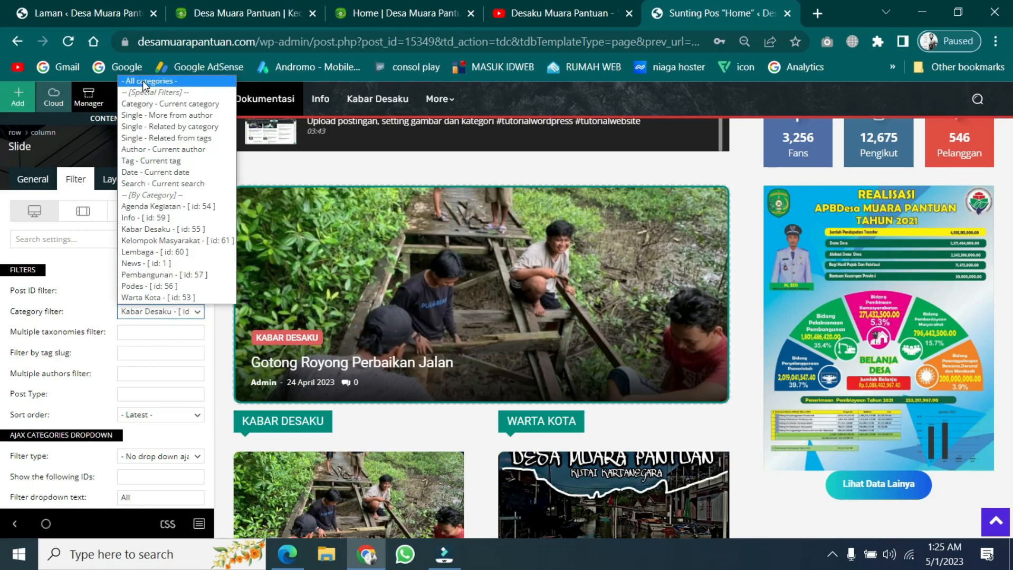
click(143, 82)
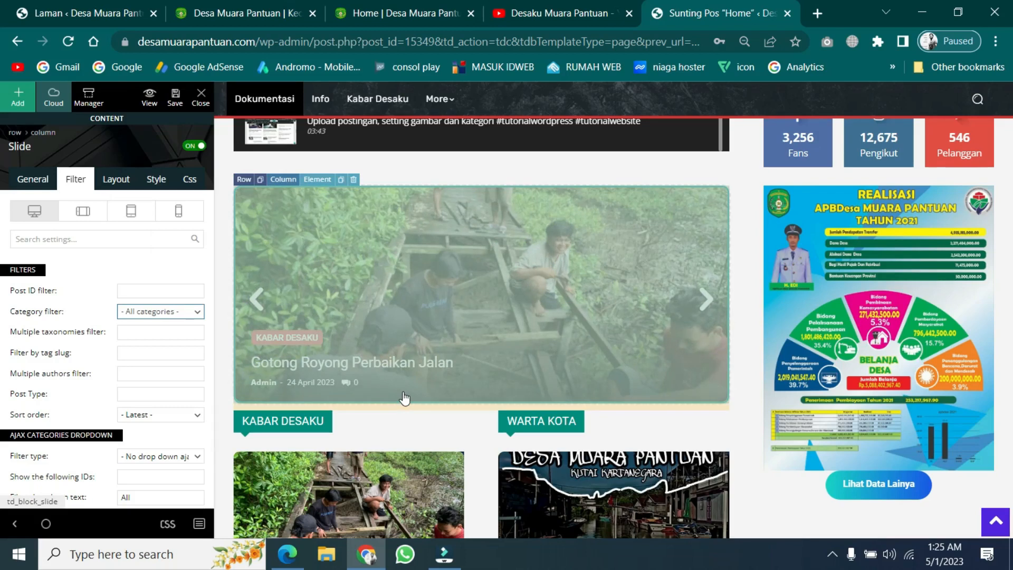
scroll(375, 379, down, 5)
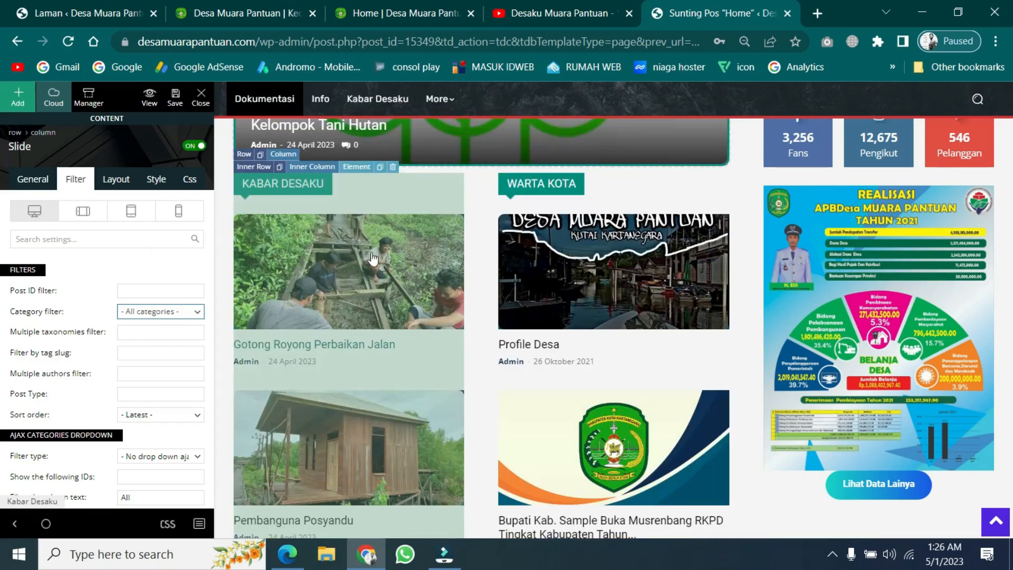
click(345, 296)
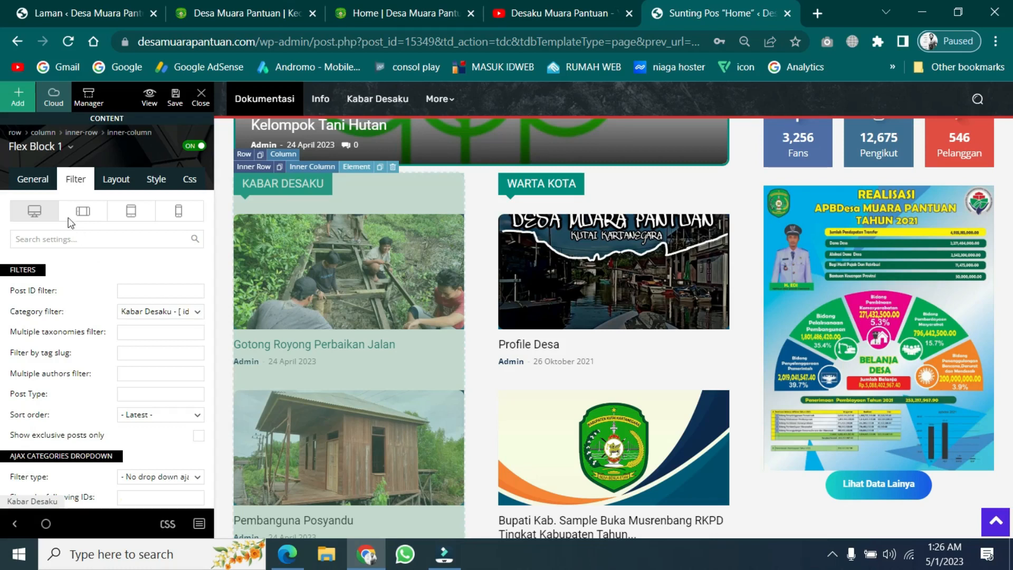
click(172, 312)
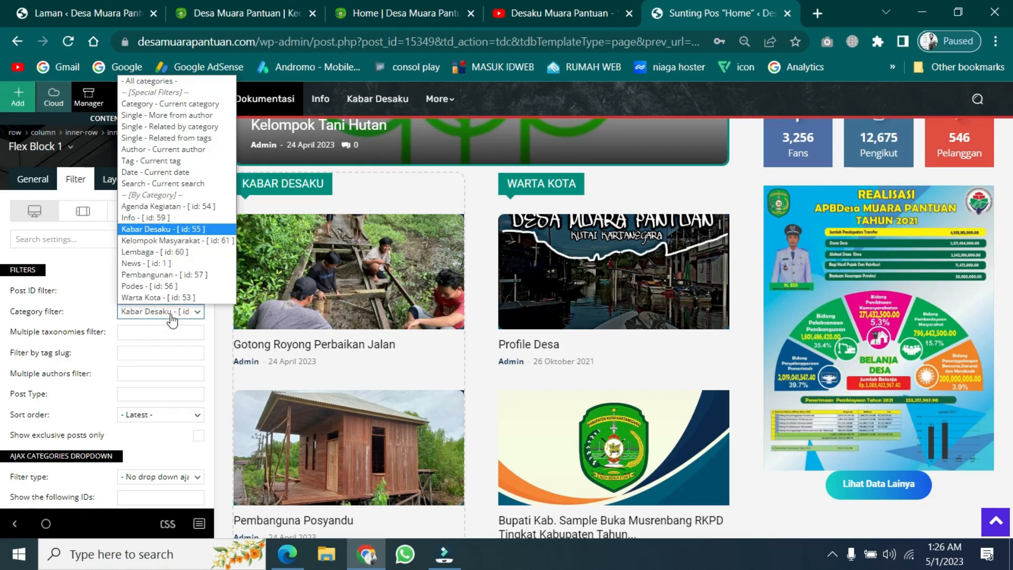
click(552, 272)
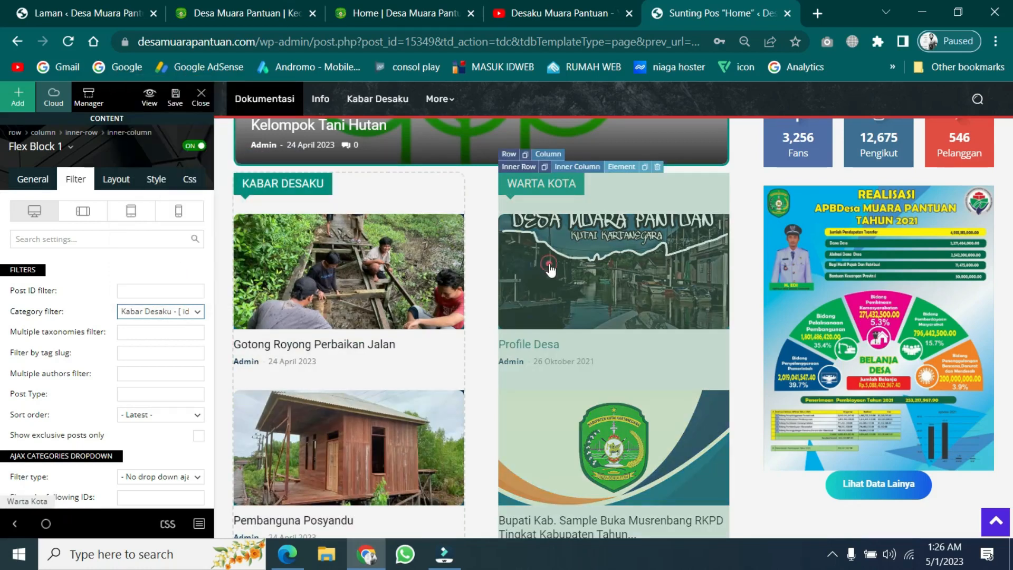
Set the custom title of the Warta Kota block to Podes.
click(538, 196)
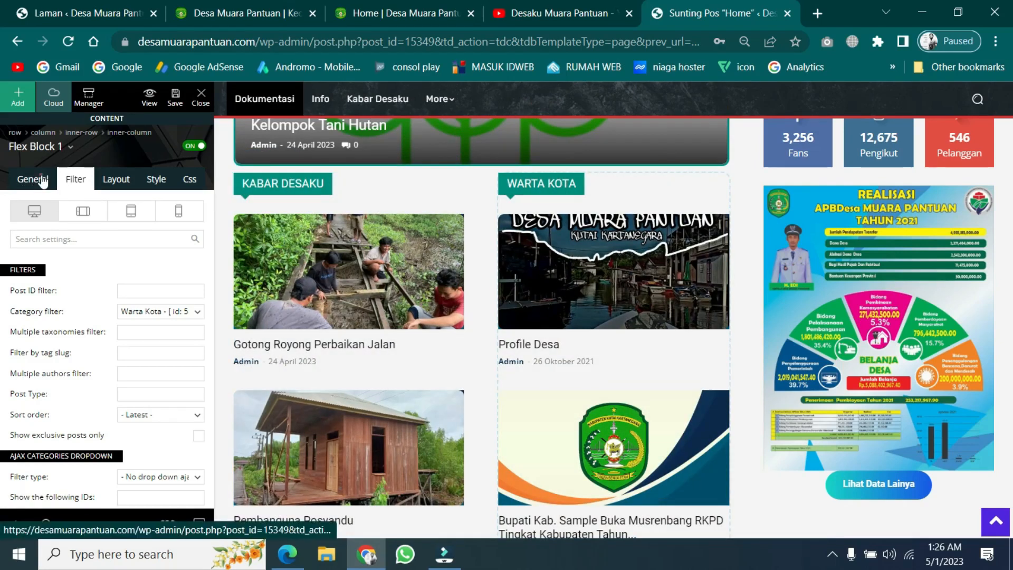
click(43, 180)
triple_click(149, 316)
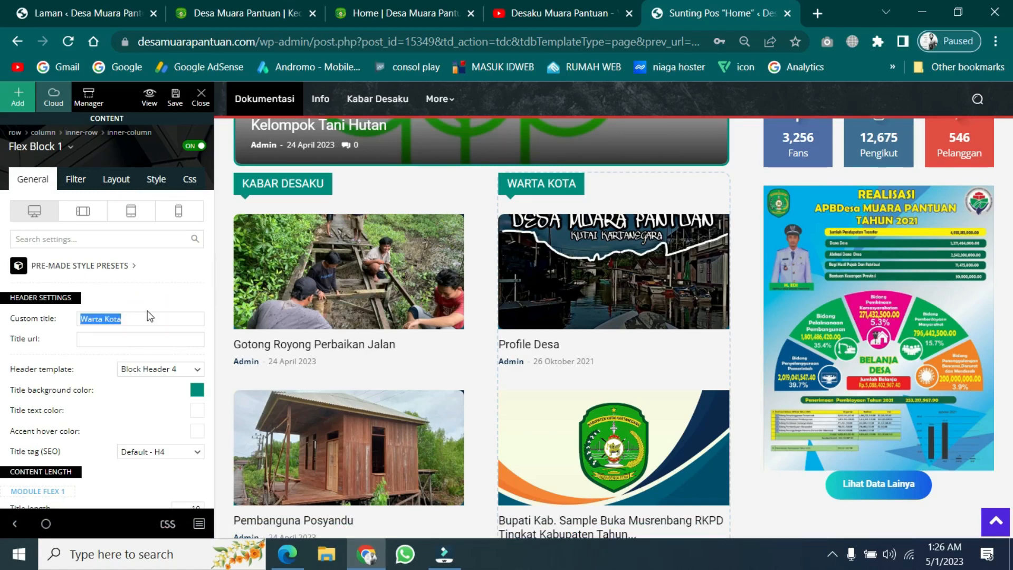
click(142, 320)
triple_click(142, 320)
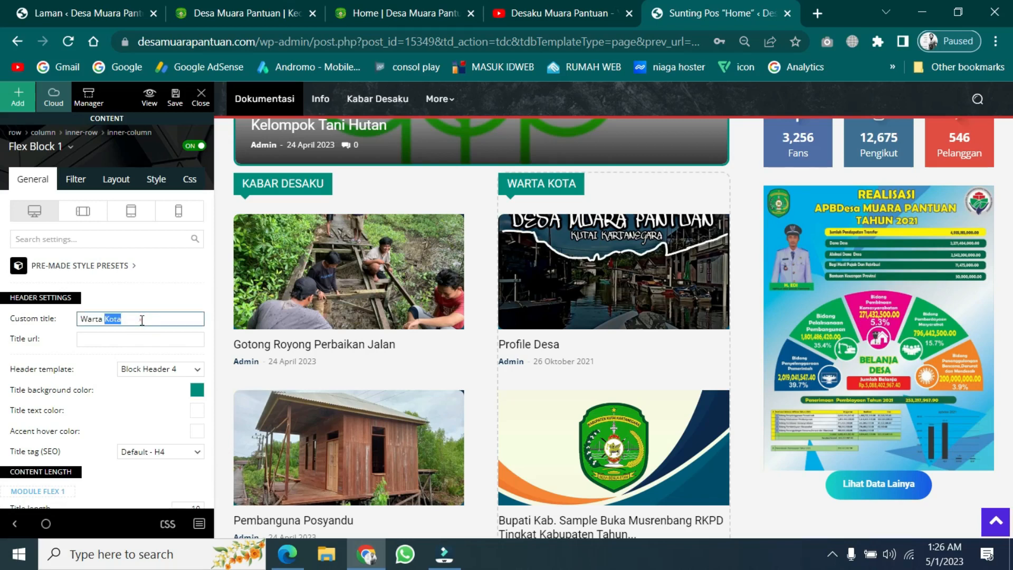
key(BackSpace)
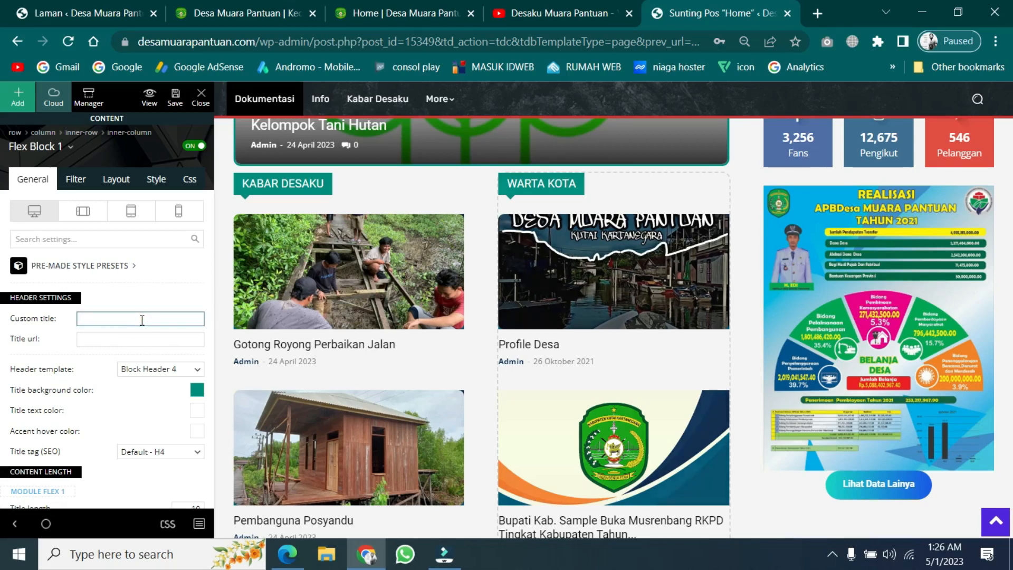
text(Podes)
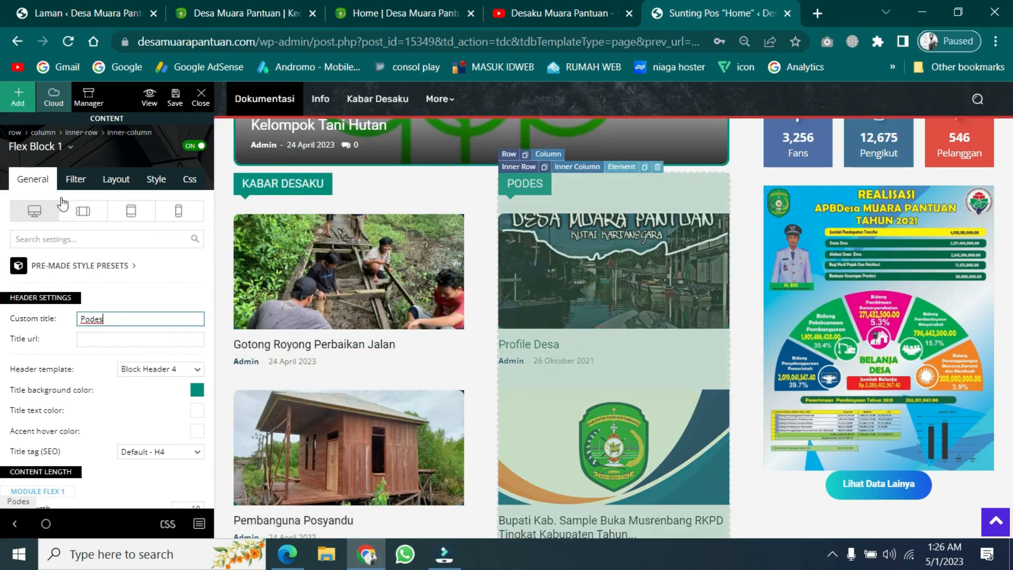
Set the retitled block's category filter to Podes.
click(73, 182)
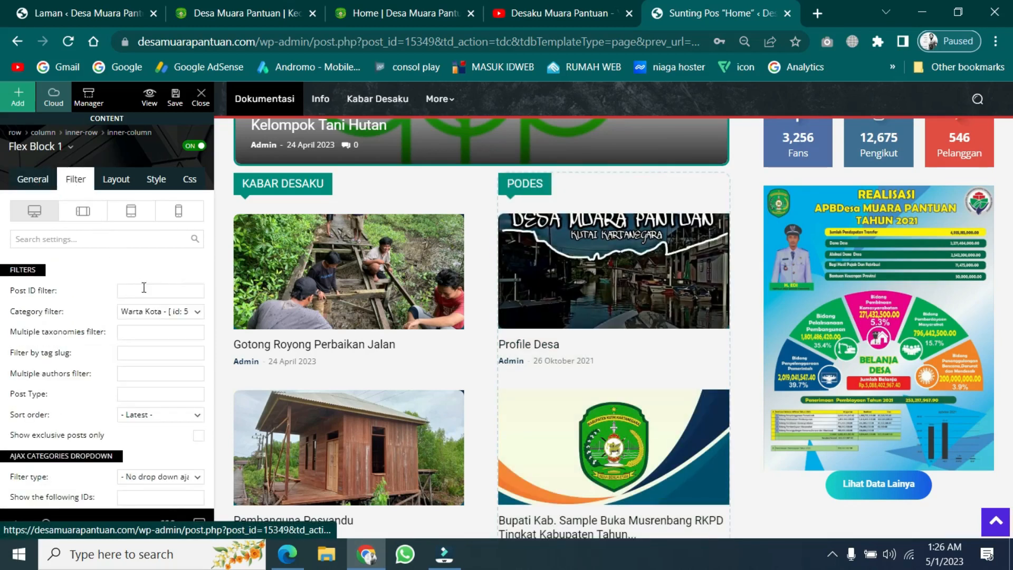
click(164, 312)
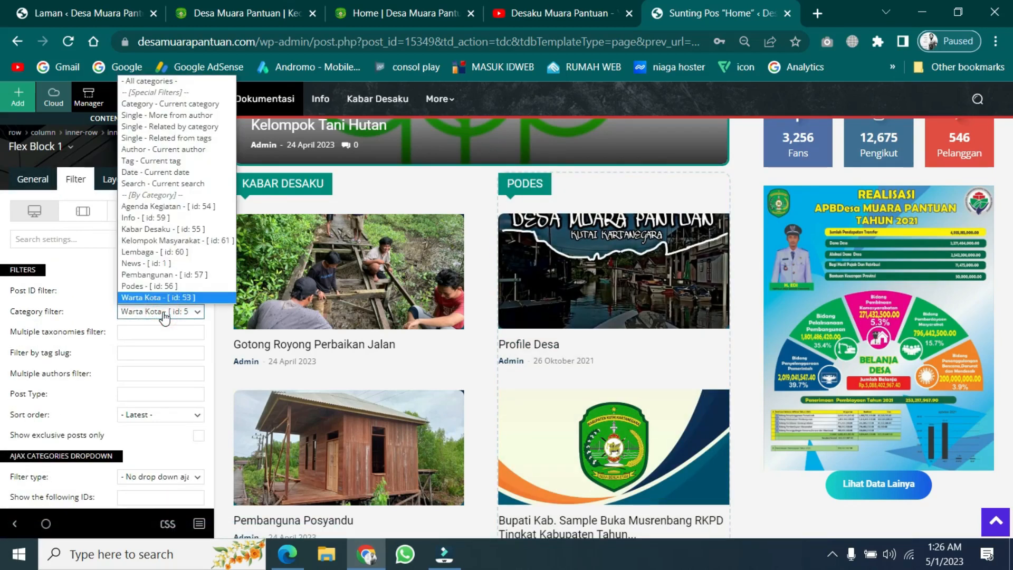
click(141, 285)
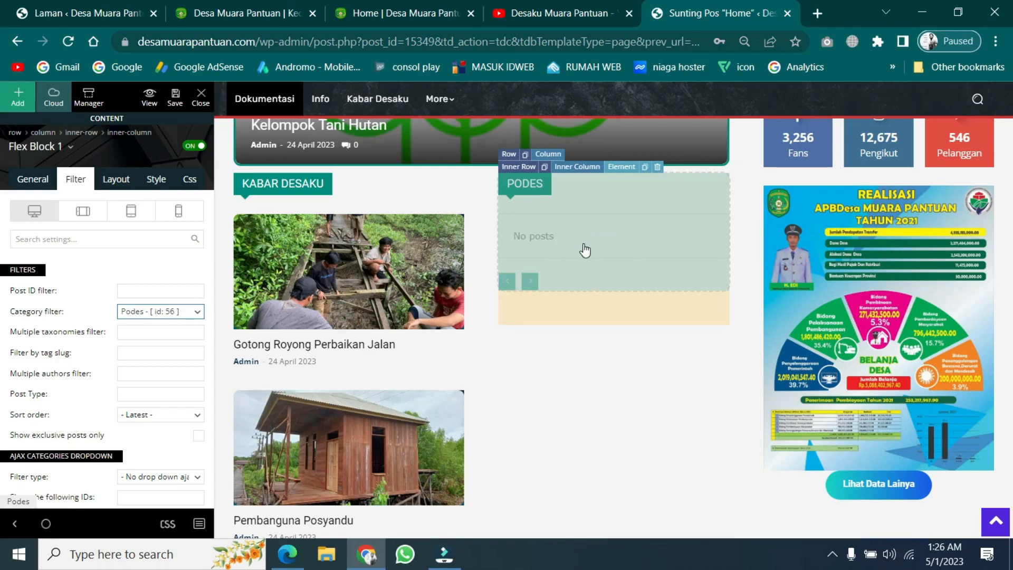
Set the block's category filter to Lembaga and its custom title to Lembaga Desa.
click(148, 316)
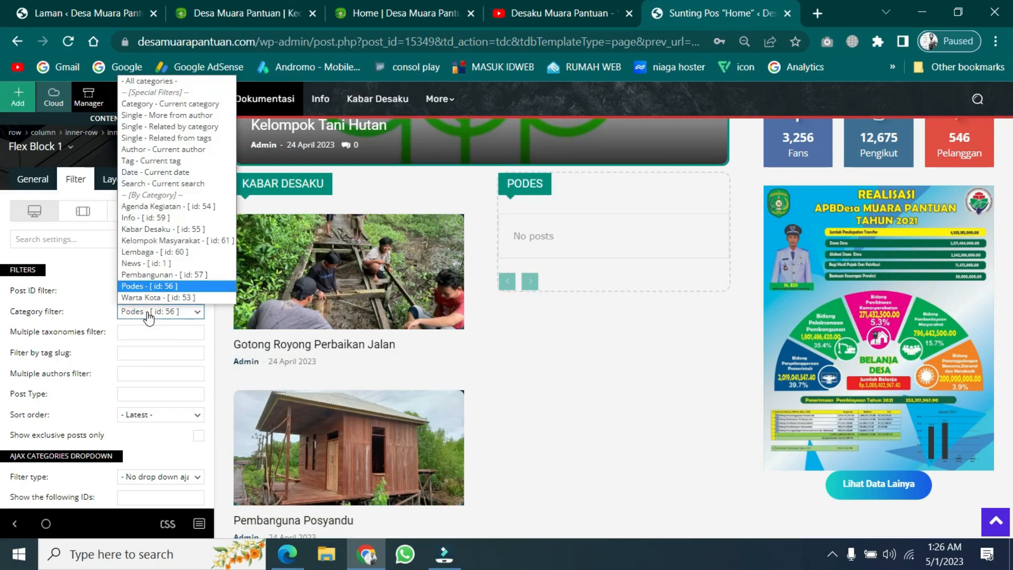
click(144, 252)
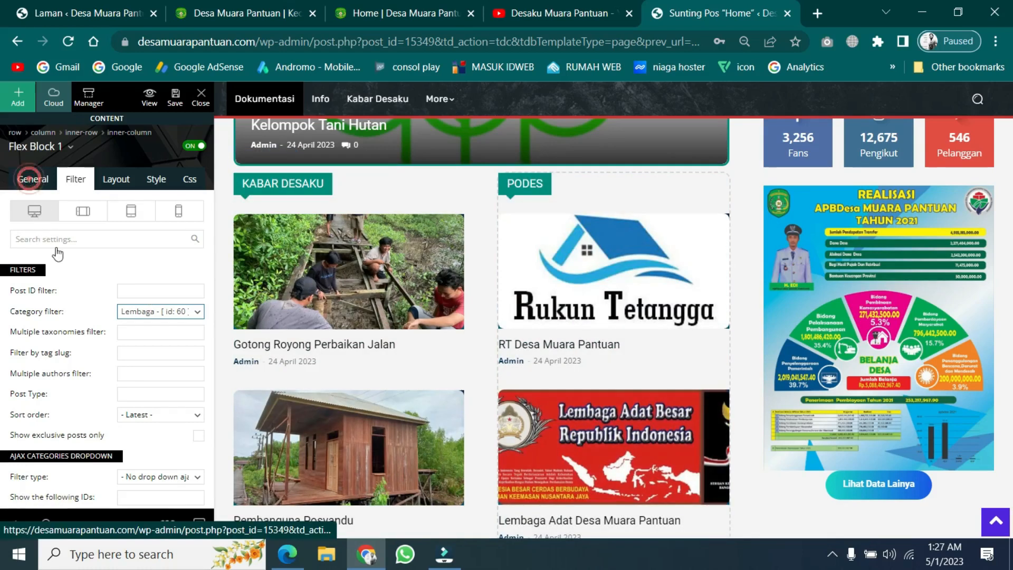
click(32, 179)
double_click(151, 314)
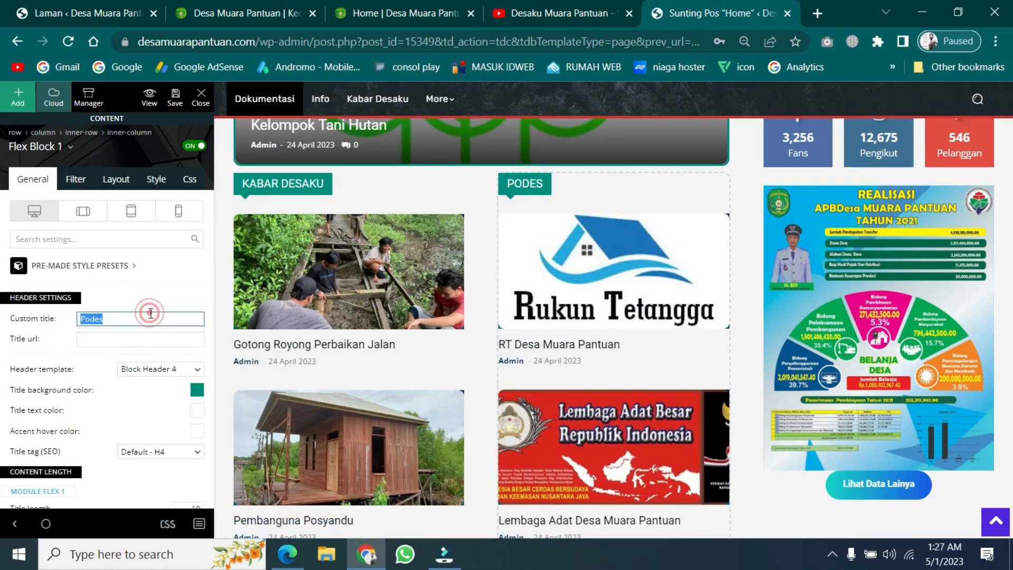
text(Lem)
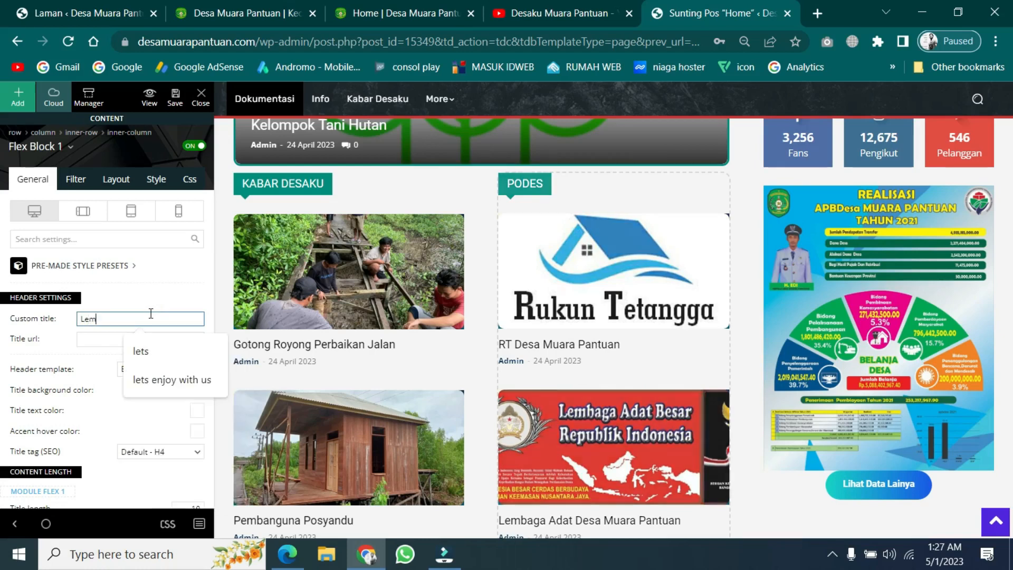
text(baga Desa)
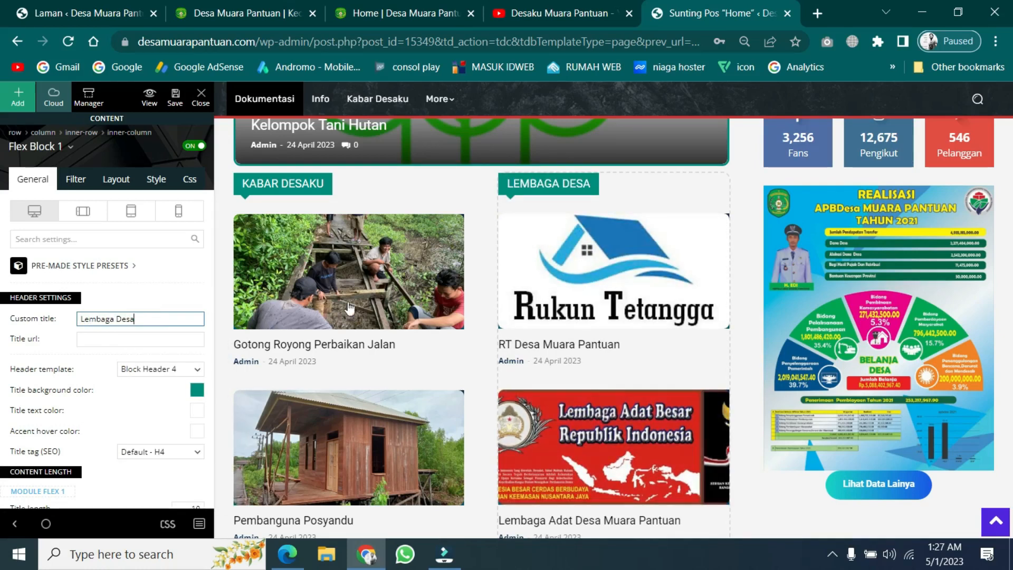
Review the custom URL and image settings of the footer's client banners, from the Kutai Kartanegara government banner to the Disdukcapil one.
scroll(605, 390, down, 3)
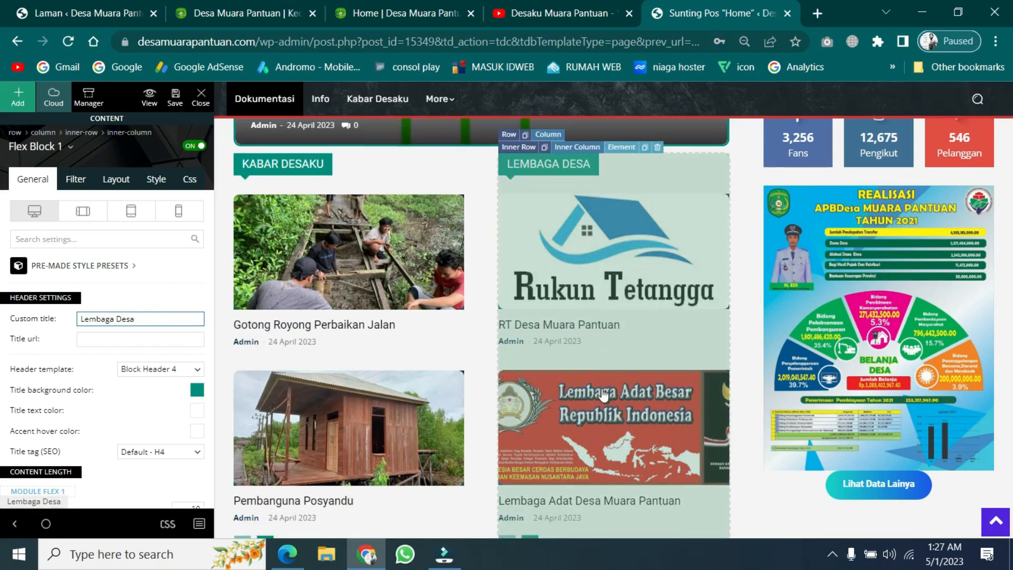
scroll(603, 395, up, 2)
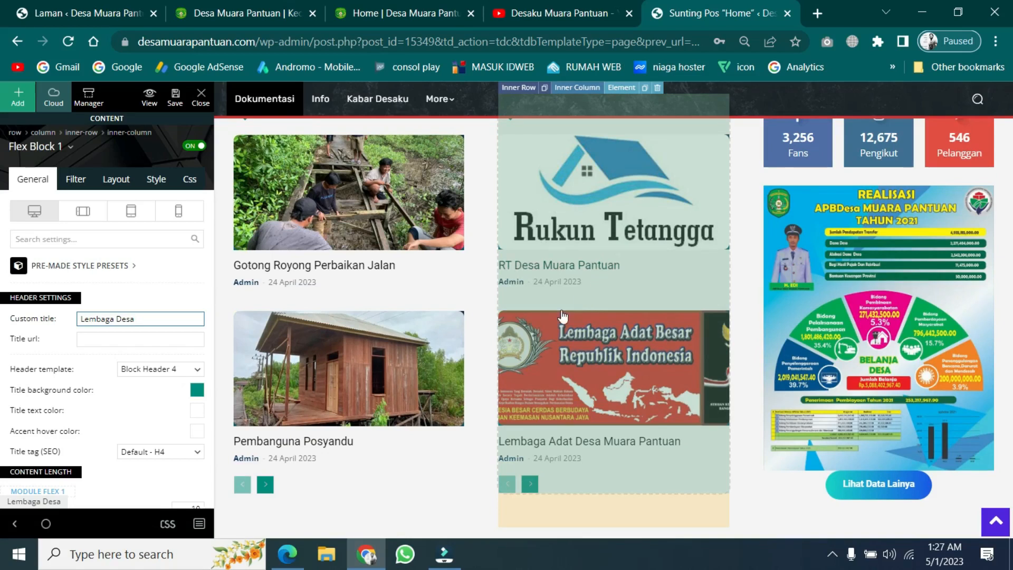
scroll(551, 335, down, 4)
scroll(550, 335, down, 1)
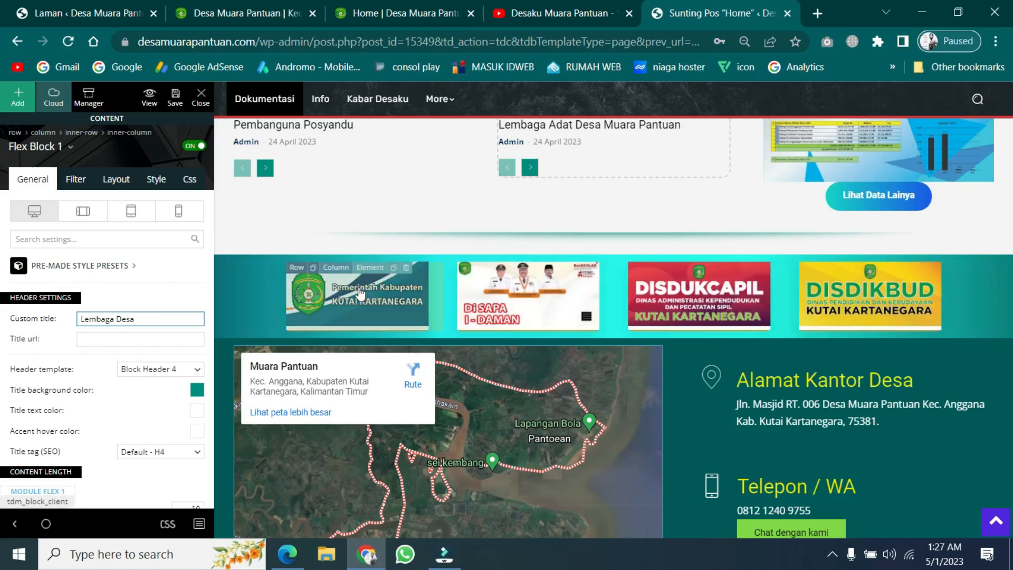
click(311, 290)
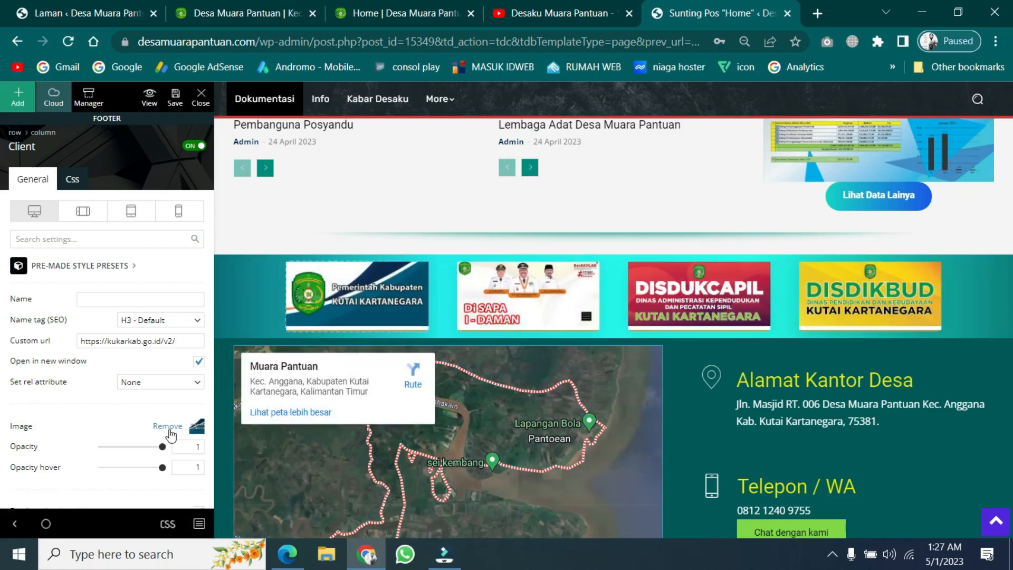
scroll(165, 436, down, 2)
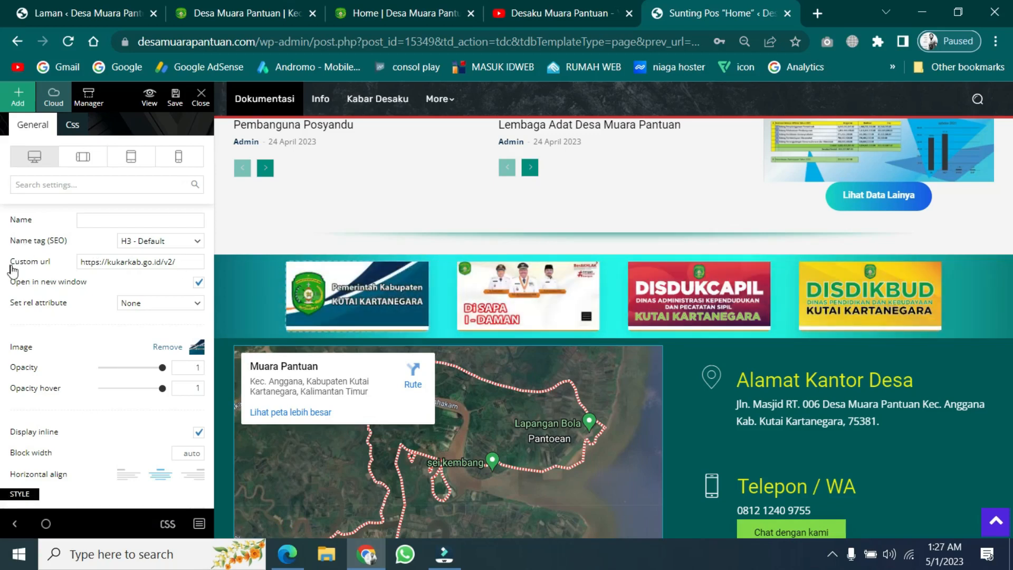
click(147, 261)
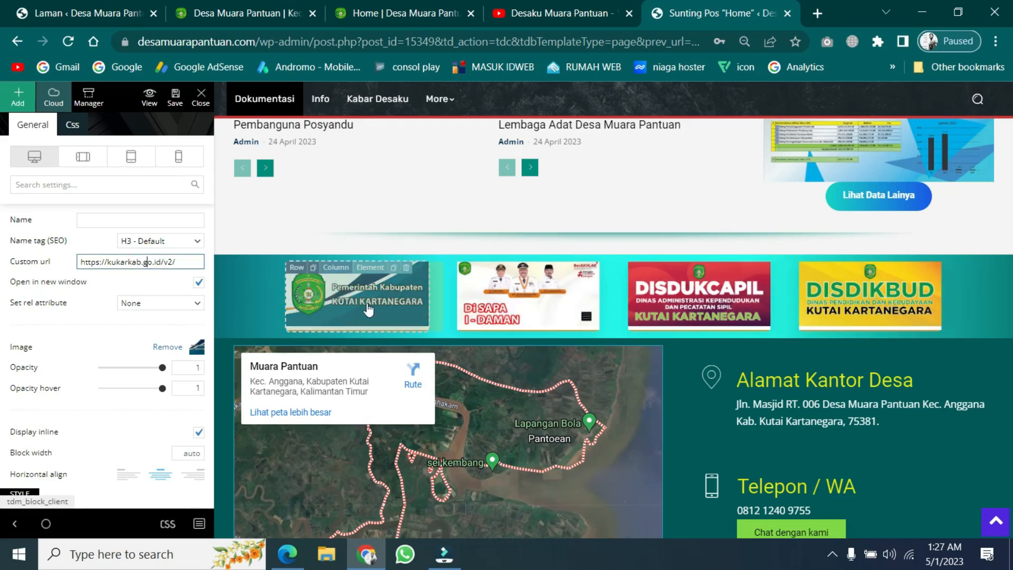
click(544, 298)
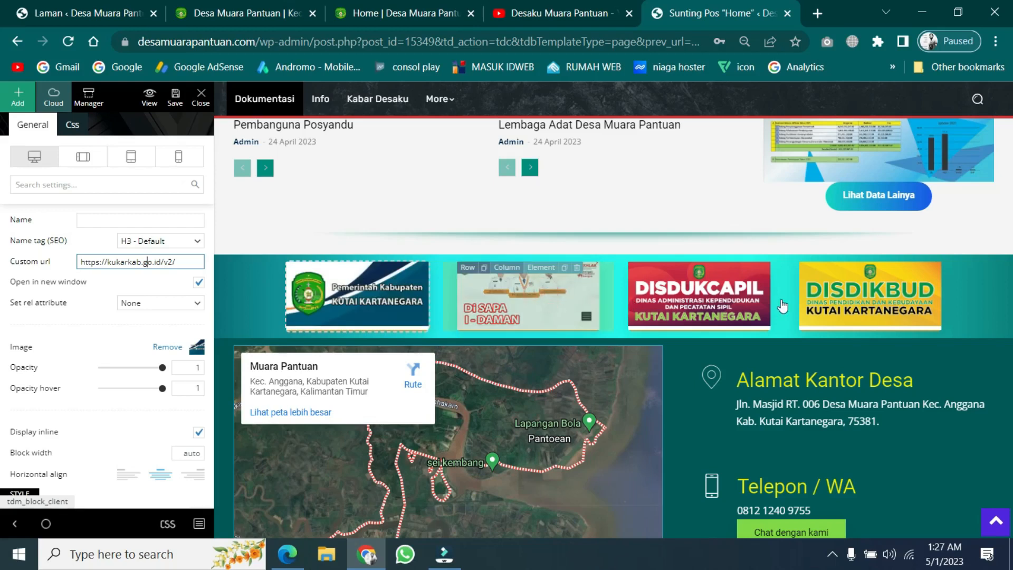
click(718, 298)
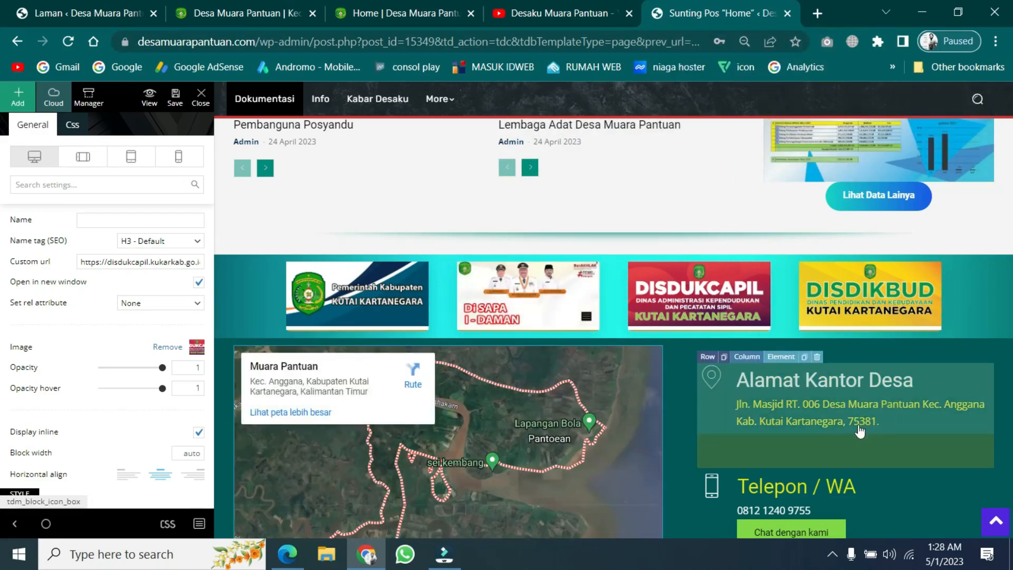
Review the icon, title, description and button settings of the footer's Alamat Kantor Desa icon box, and open the Telepon / WA icon box's settings.
scroll(855, 417, down, 3)
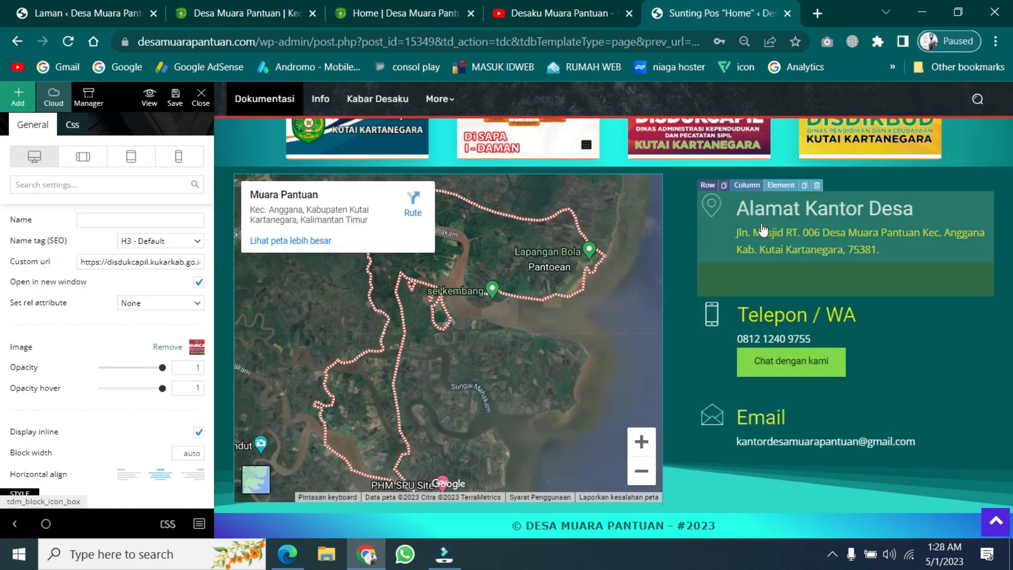
click(803, 220)
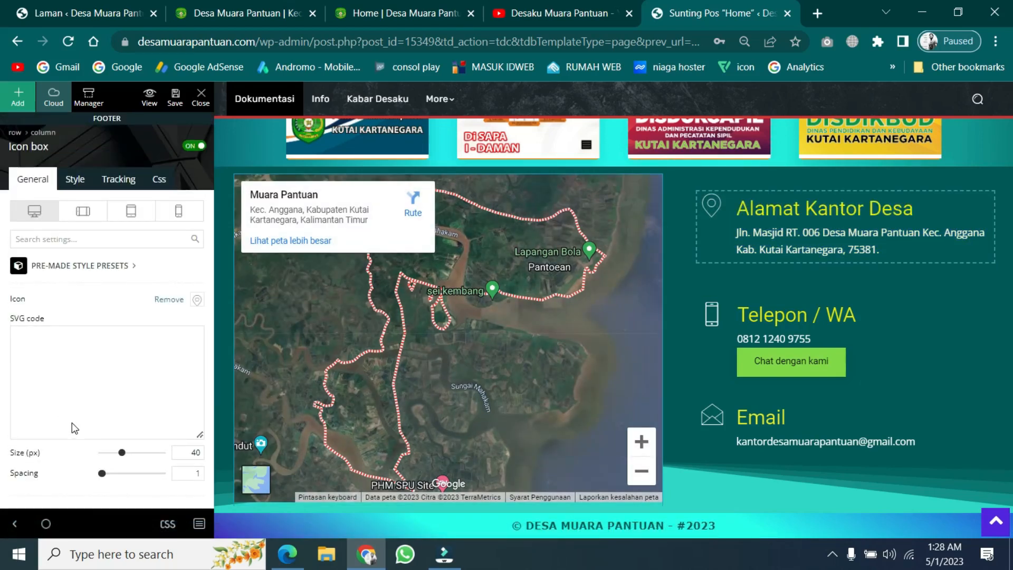
scroll(71, 422, down, 5)
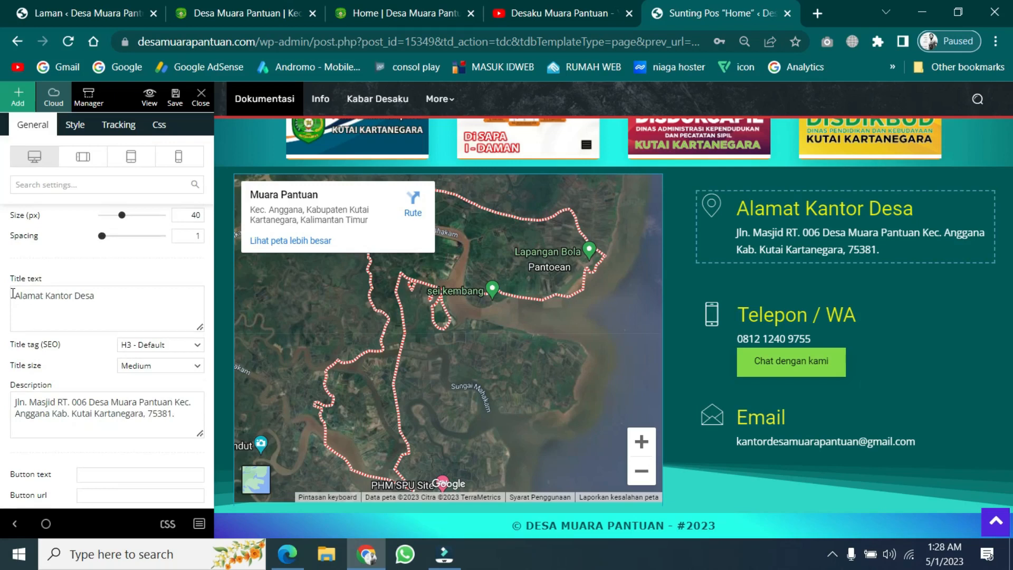
scroll(126, 361, up, 2)
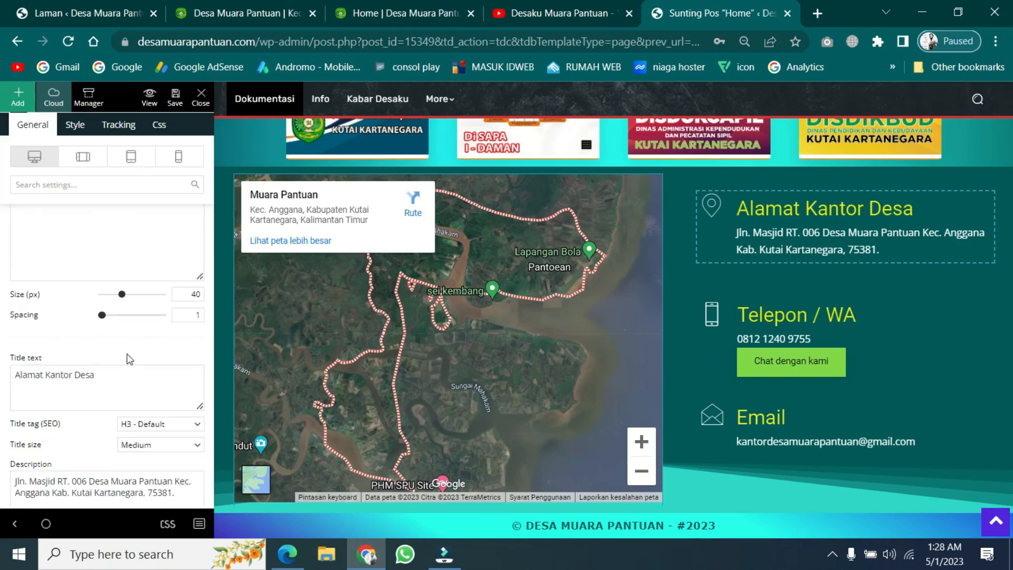
scroll(154, 376, up, 4)
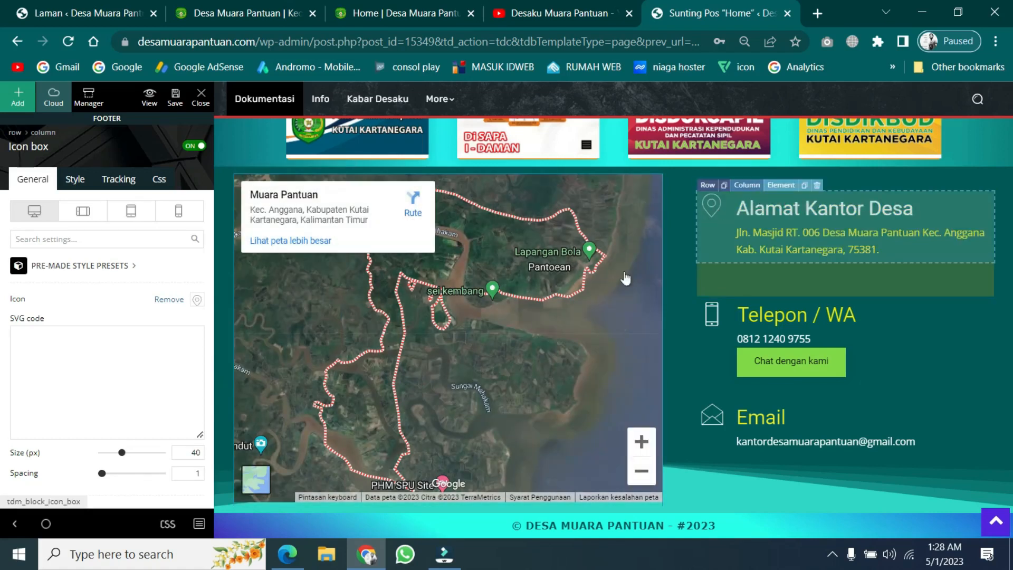
scroll(116, 421, down, 4)
scroll(118, 424, down, 3)
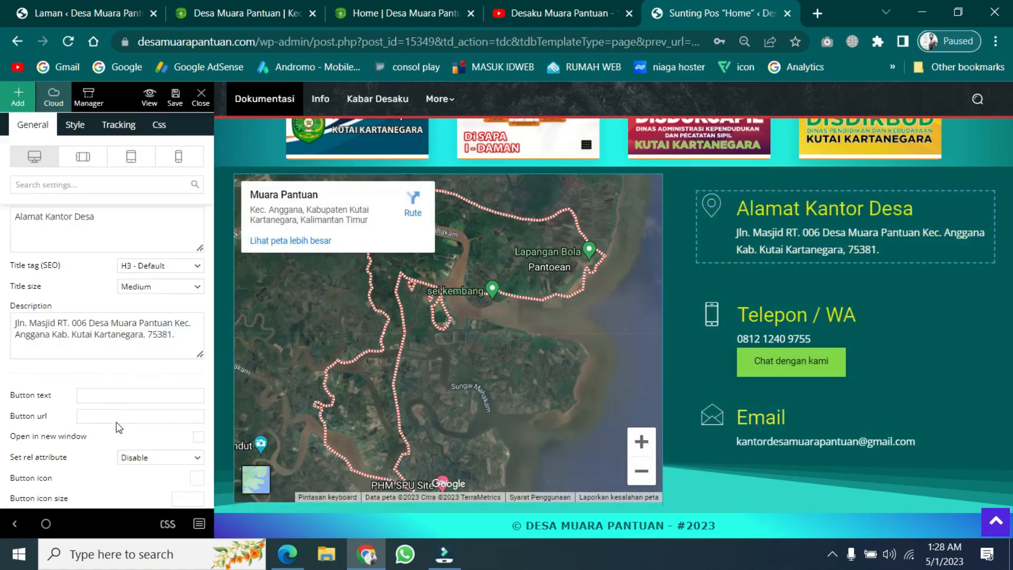
click(139, 337)
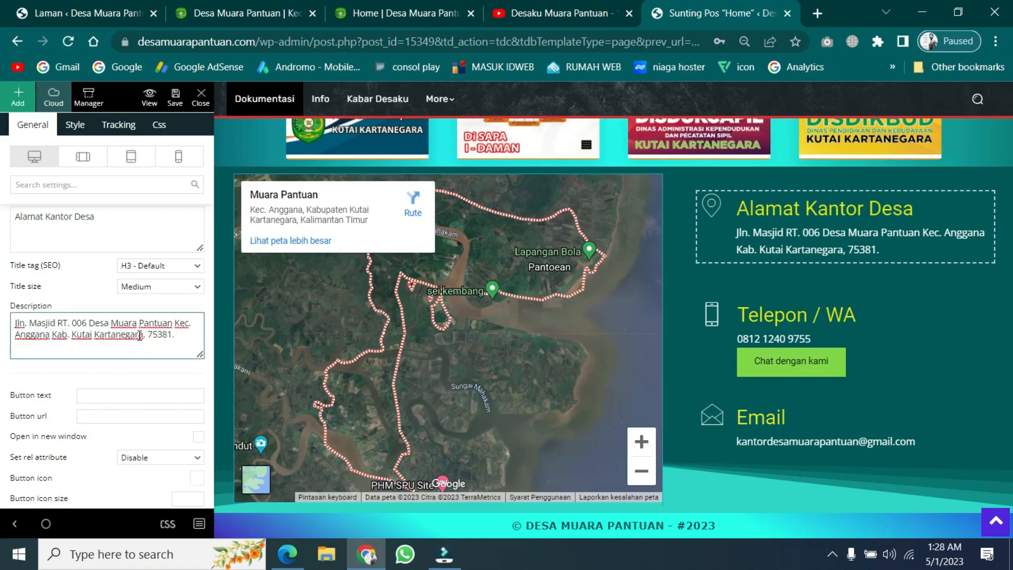
click(864, 329)
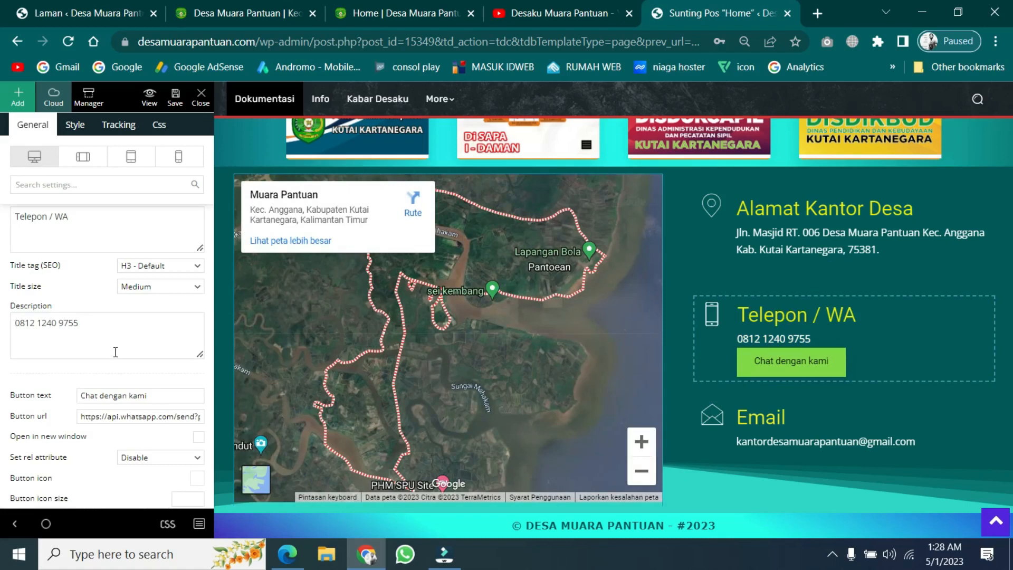
Insert "Admin" before "Desa Muara Pantuan" in the greeting text of the Telepon / WA box's button URL and save the page.
scroll(115, 352, down, 3)
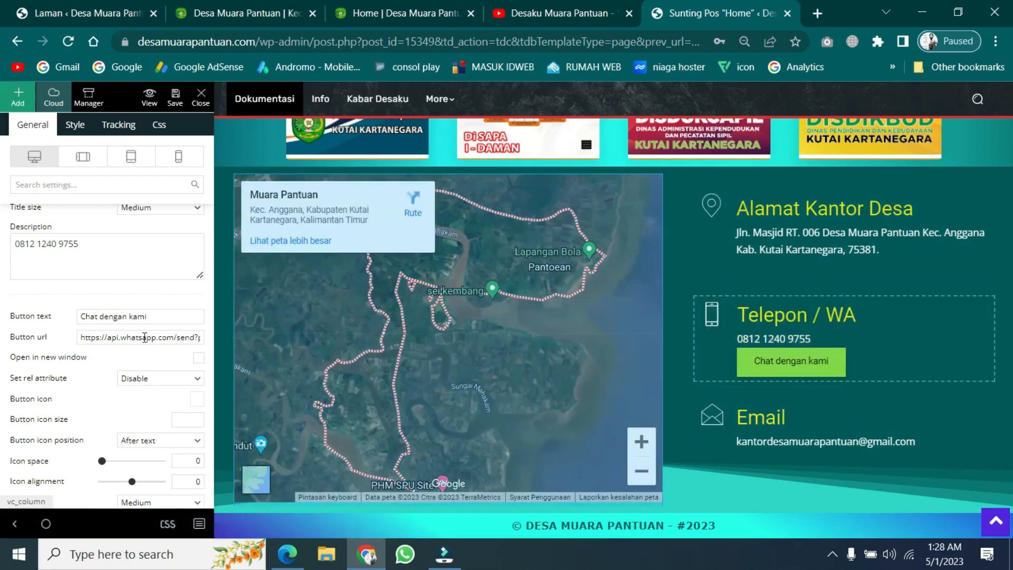
click(139, 337)
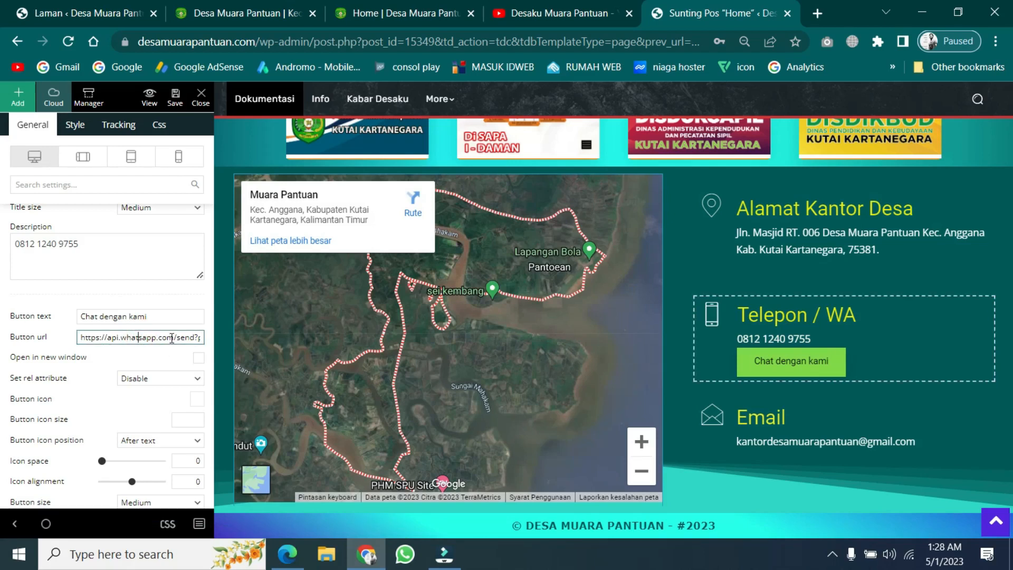
click(172, 337)
key(Right)
key(Right)
key(Right)
key(Right)
key(Right)
key(Right)
key(Right)
key(Right)
key(Right)
key(Right)
key(Right)
key(Right)
key(Right)
key(Right)
key(Right)
key(Right)
key(Right)
key(Right)
key(Right)
key(Right)
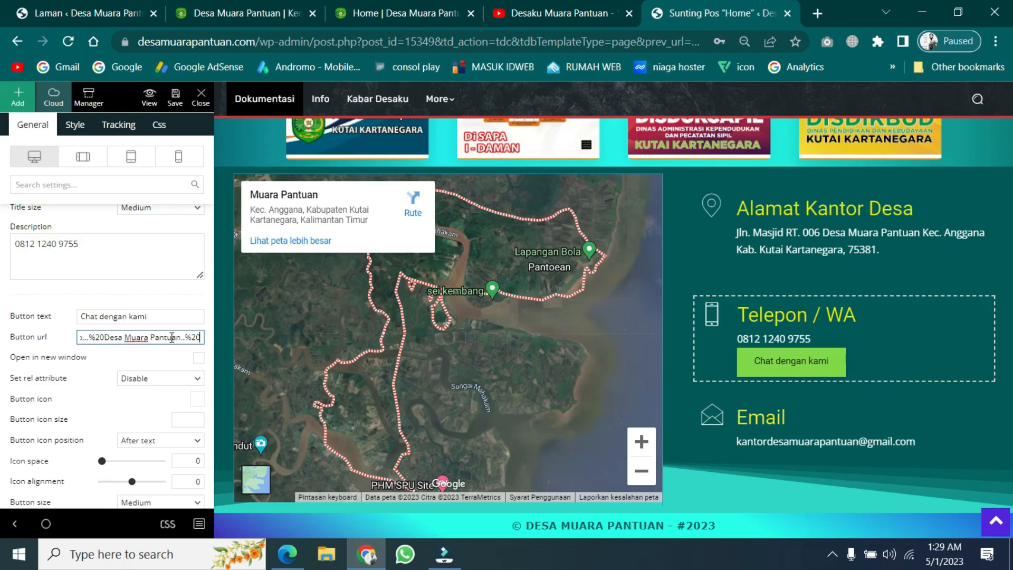
click(144, 332)
click(151, 339)
key(Left)
key(Left)
key(Left)
key(Left)
key(Left)
key(Left)
key(Left)
key(Left)
key(Left)
key(Left)
key(Left)
key(Left)
key(Left)
key(Left)
key(Left)
key(Left)
key(Left)
key(Left)
key(Left)
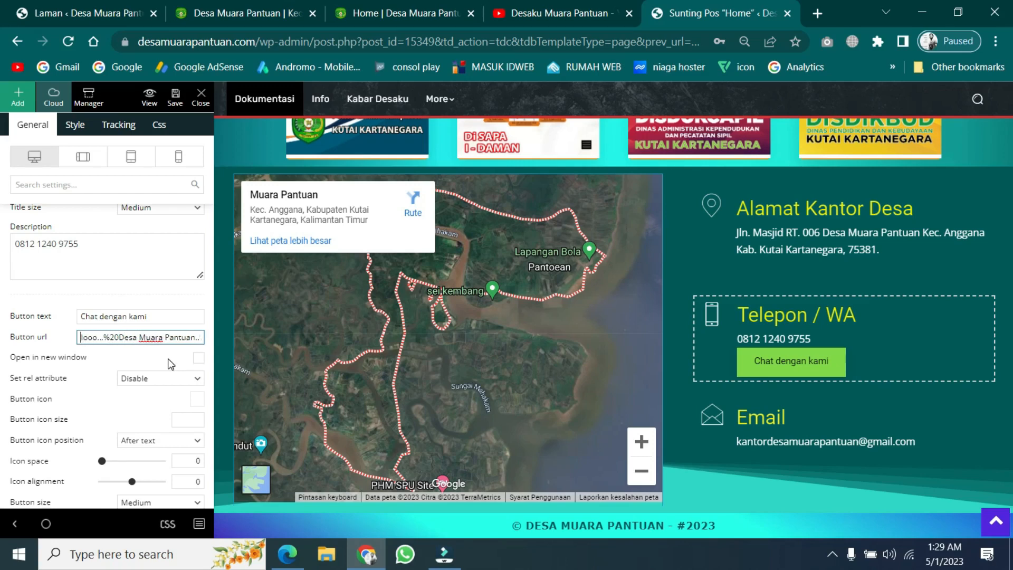
key(Left)
key(Left)
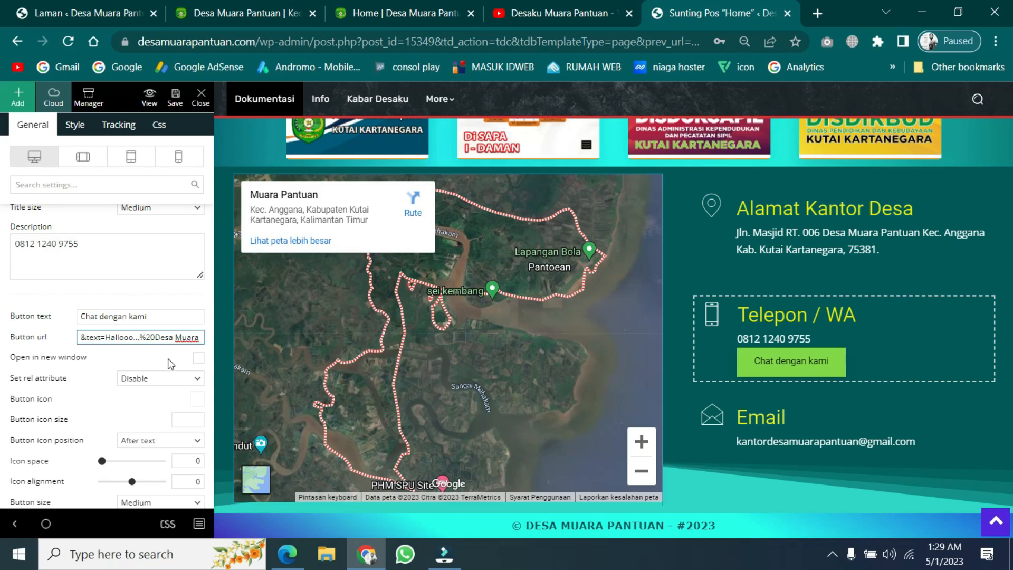
text(Admin)
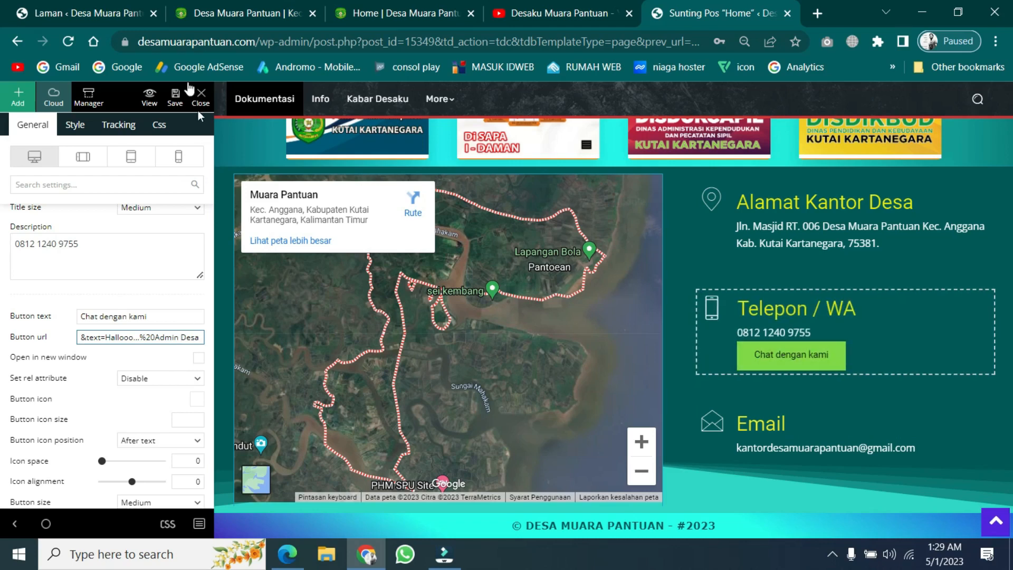
click(174, 99)
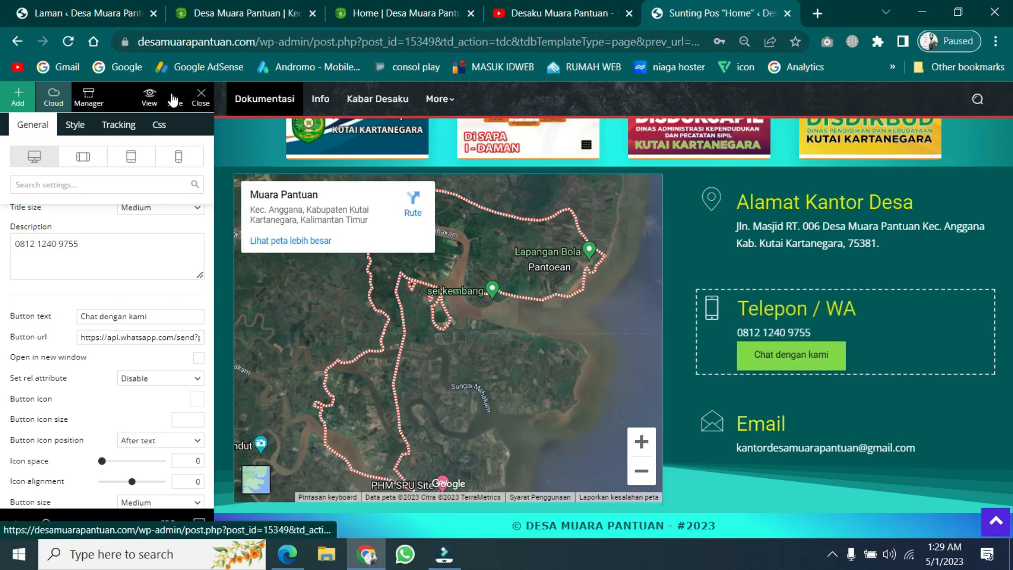
Reload the live Home page, test the footer's Chat dengan kami link without opening the WhatsApp application, and return to the site.
click(385, 8)
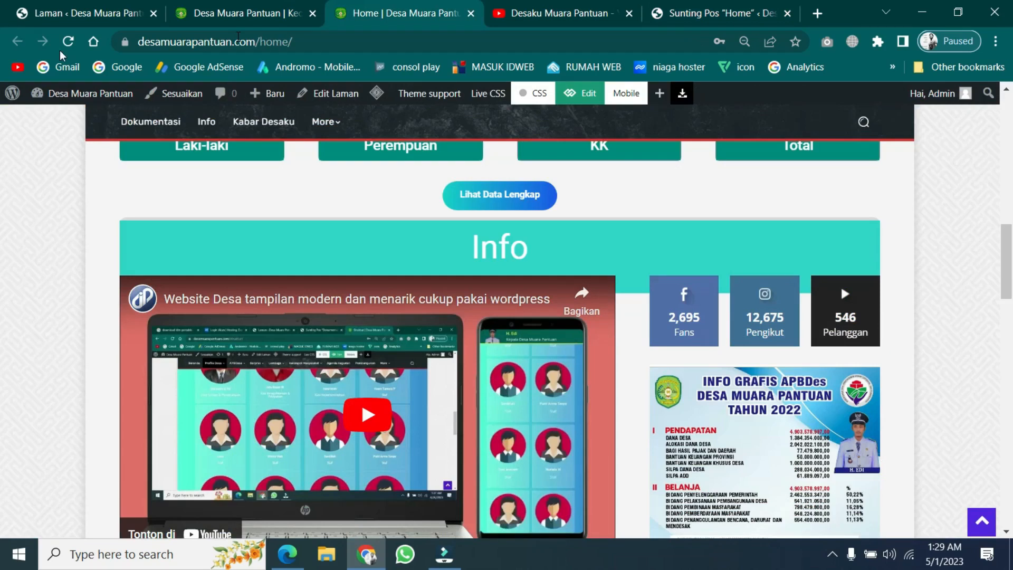
click(67, 42)
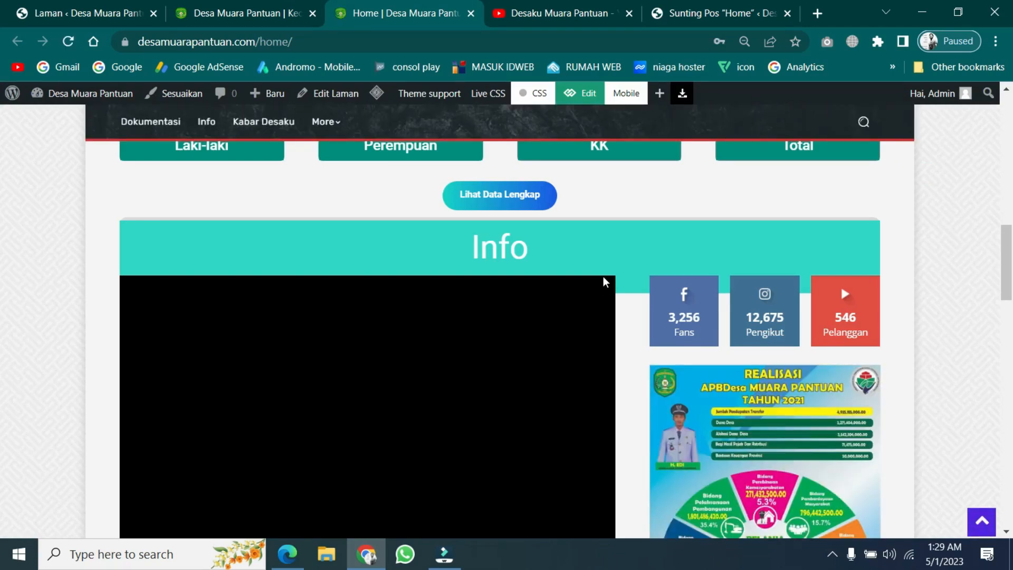
scroll(664, 274, down, 3)
scroll(664, 277, down, 8)
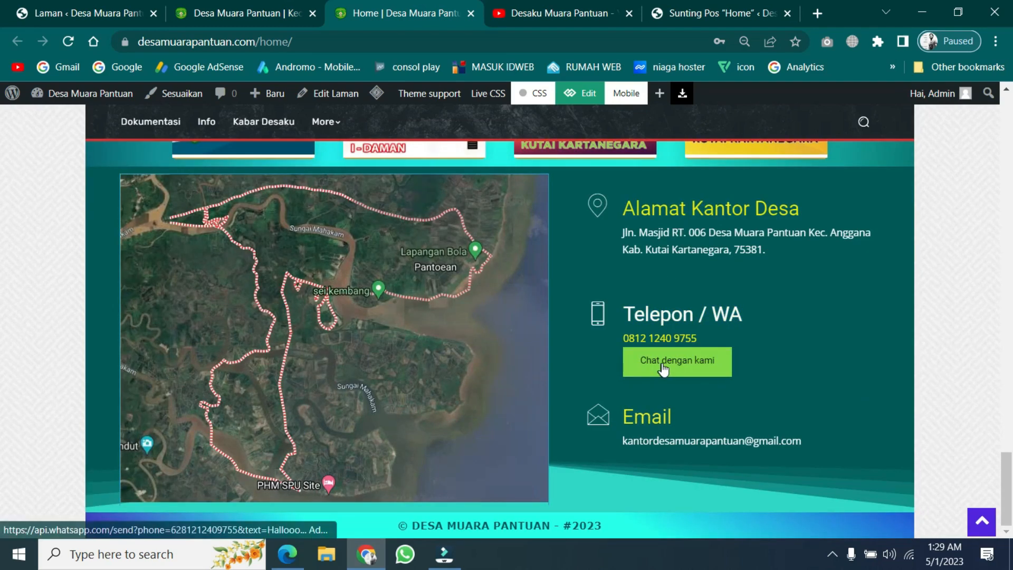
click(663, 368)
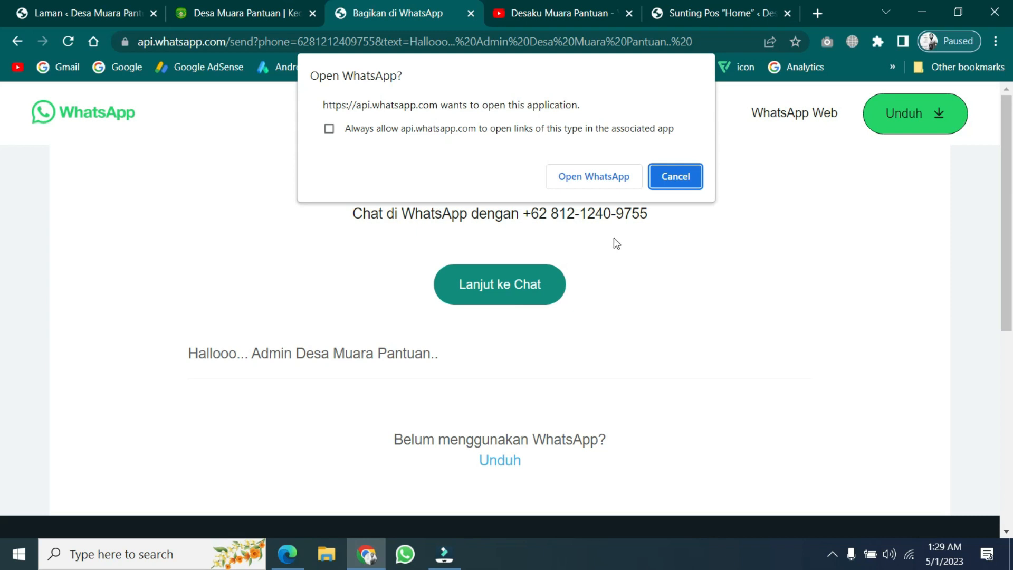
click(664, 175)
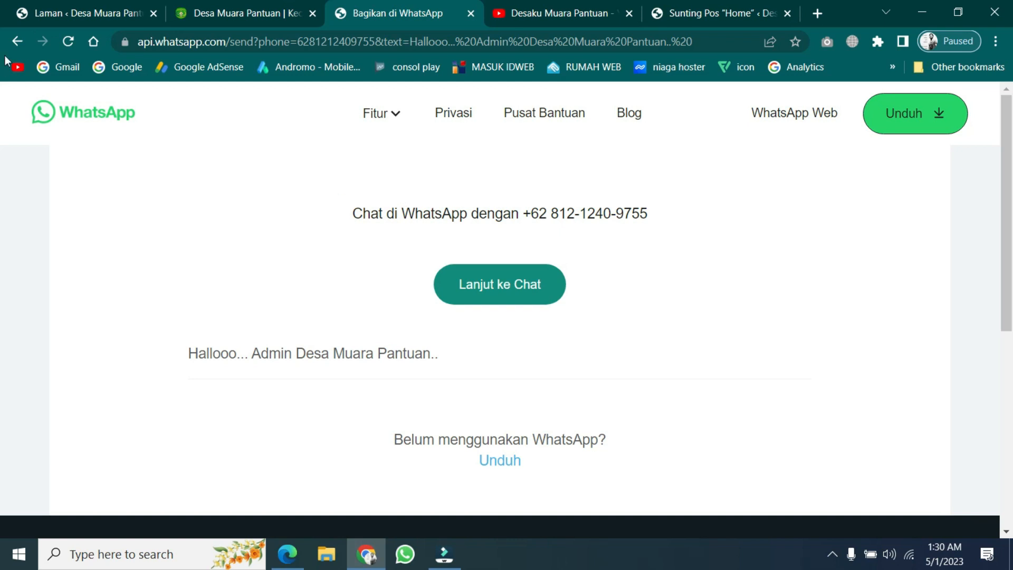
click(13, 38)
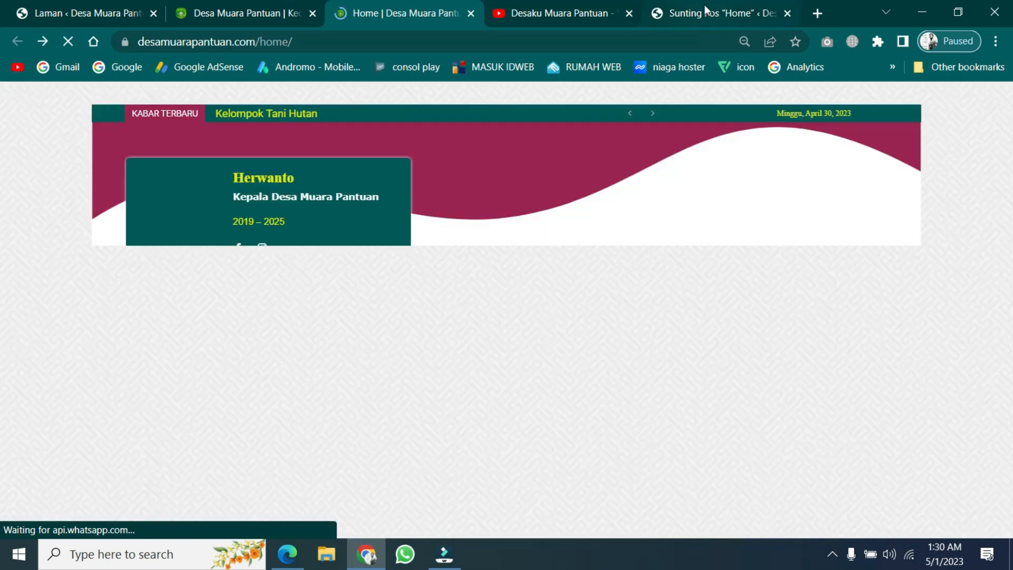
Back in the page editor, review the footer's Email icon box settings and open the embedded map's HTML code.
click(704, 11)
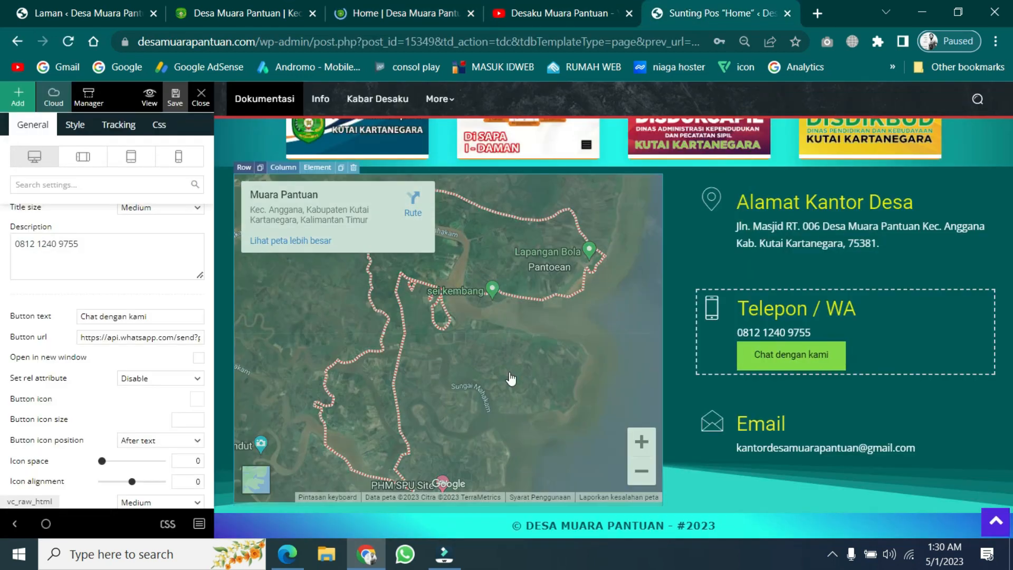
click(805, 444)
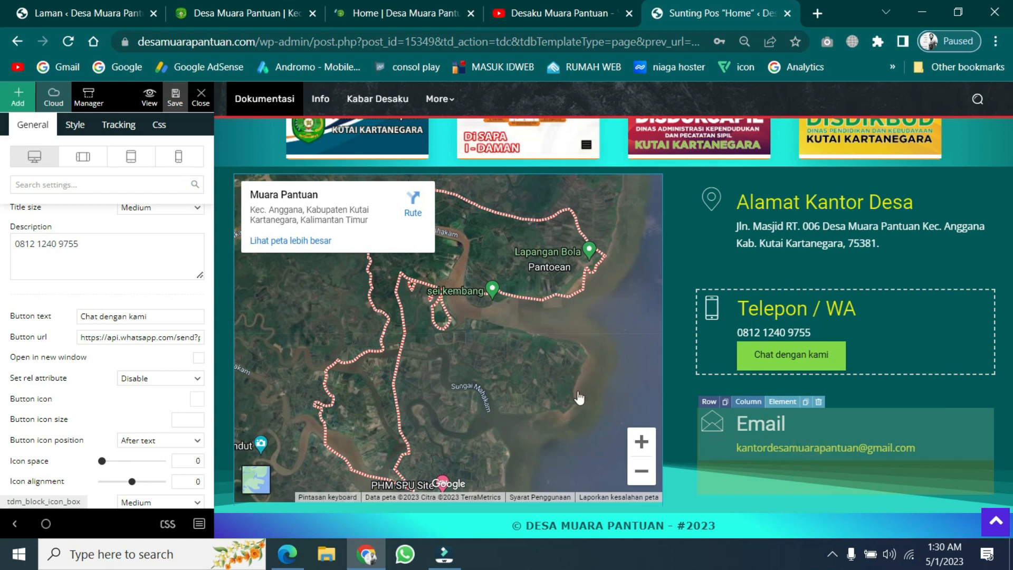
click(578, 397)
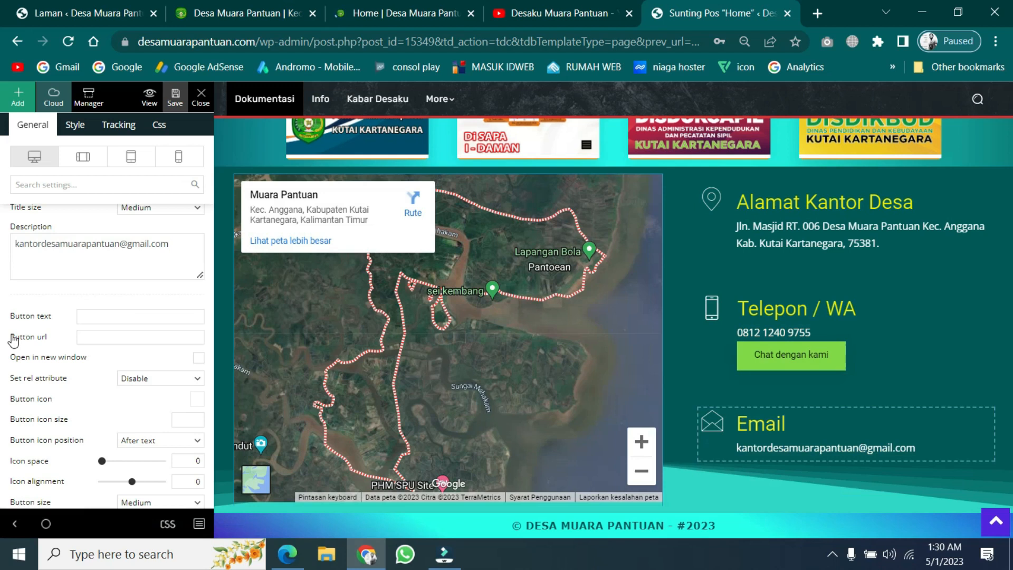
scroll(14, 341, up, 2)
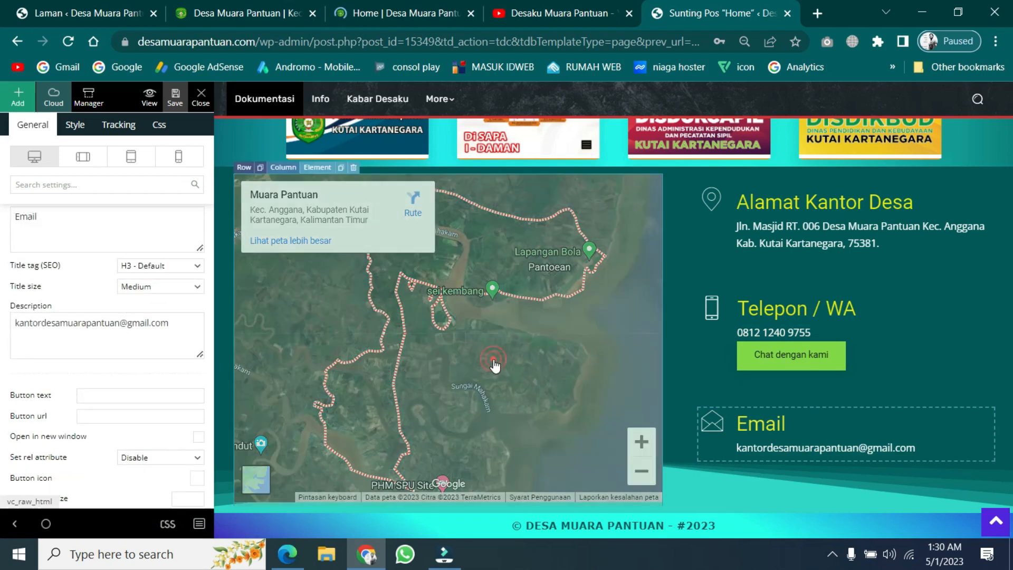
click(494, 363)
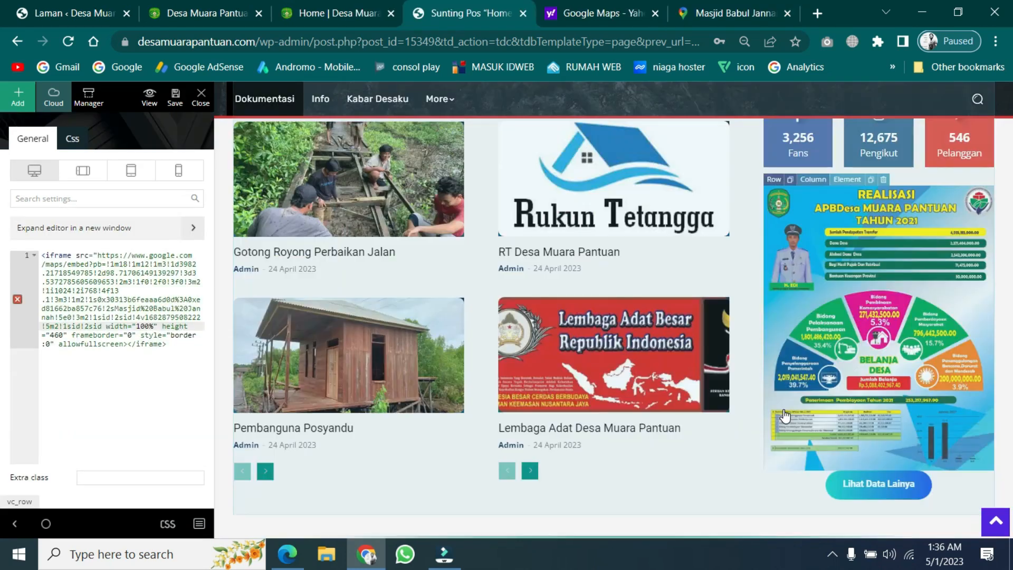
Review the settings of the header's village head profile and open those of the village name title.
scroll(787, 411, up, 15)
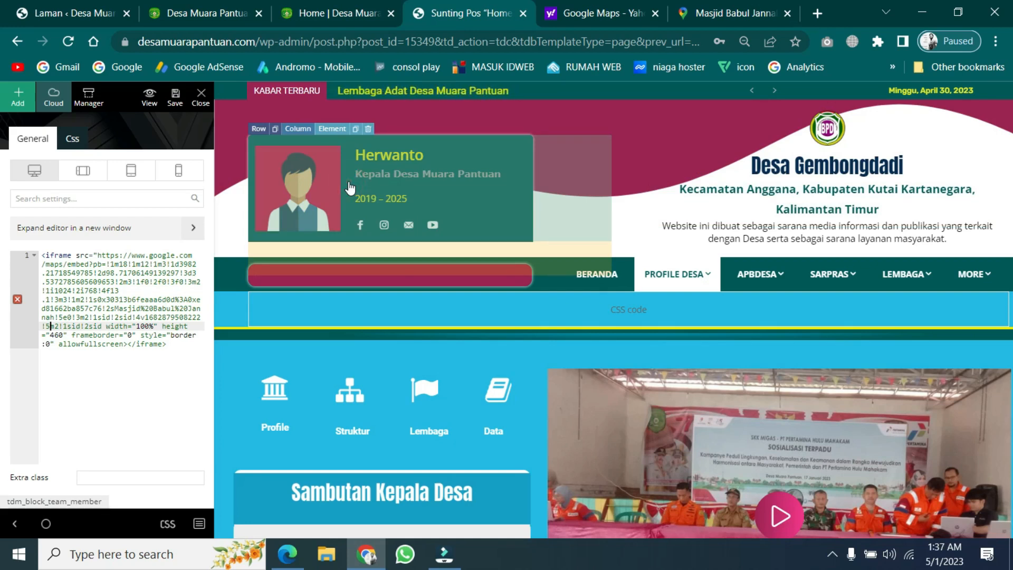
click(348, 187)
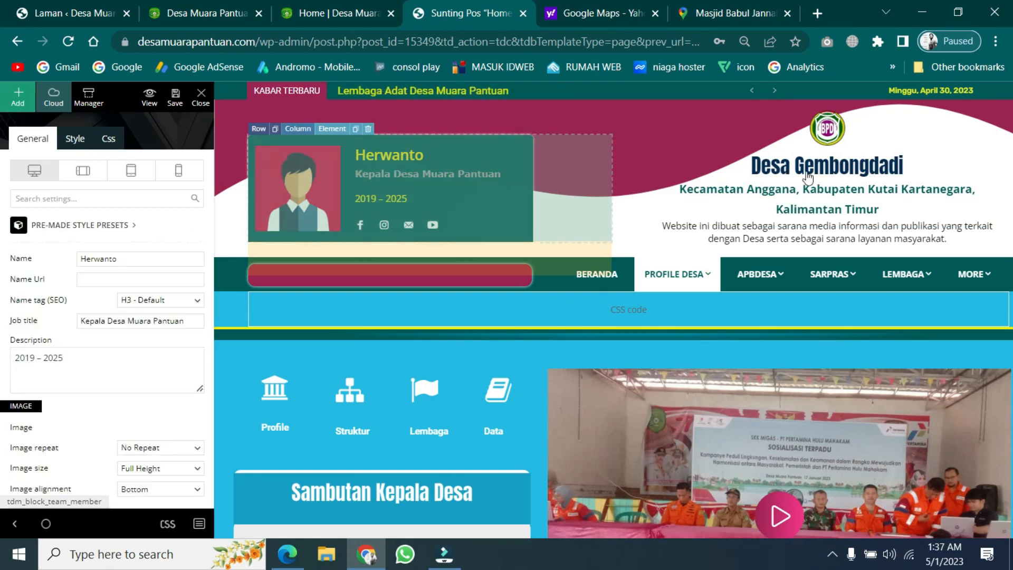
click(807, 176)
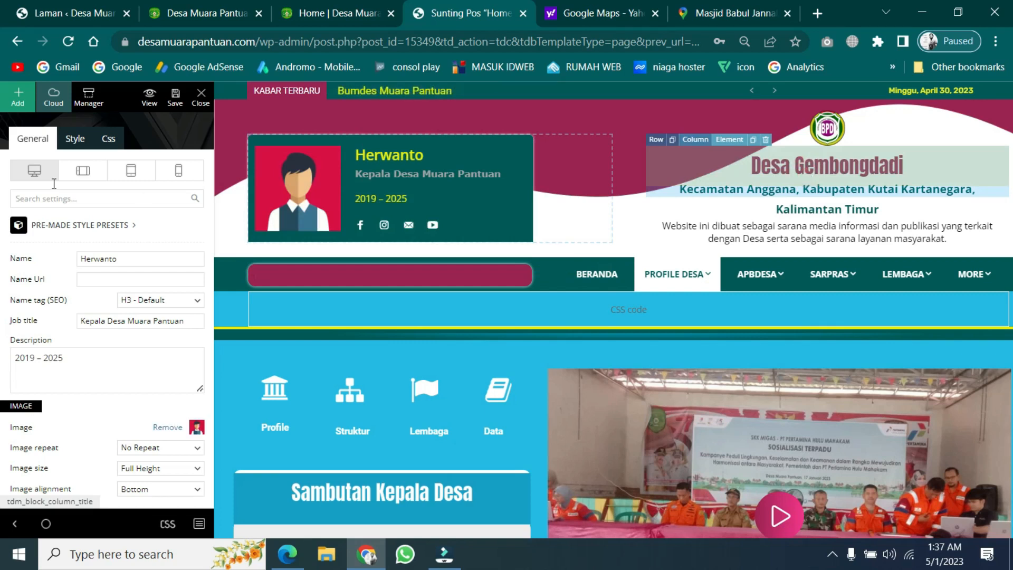
click(365, 179)
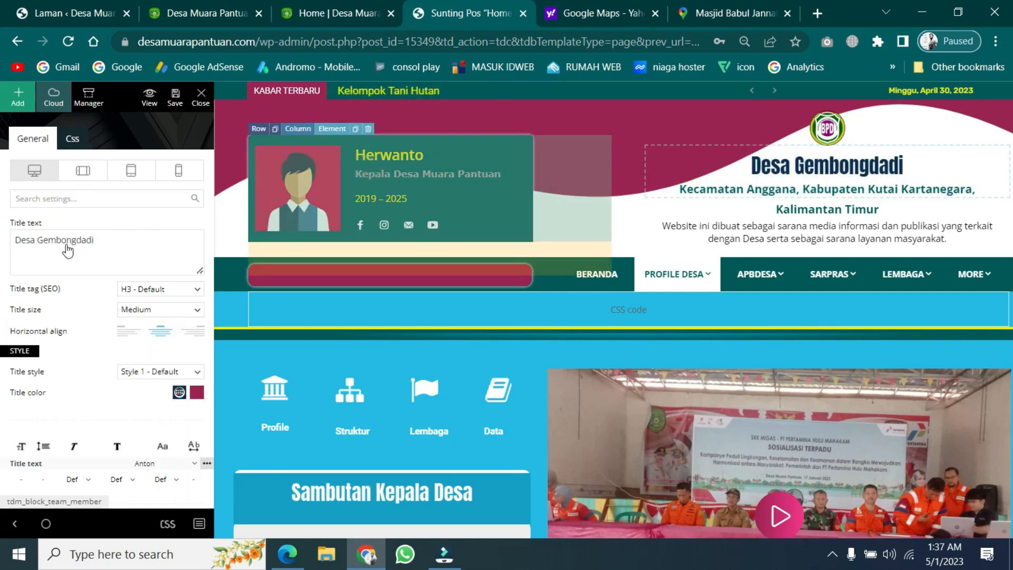